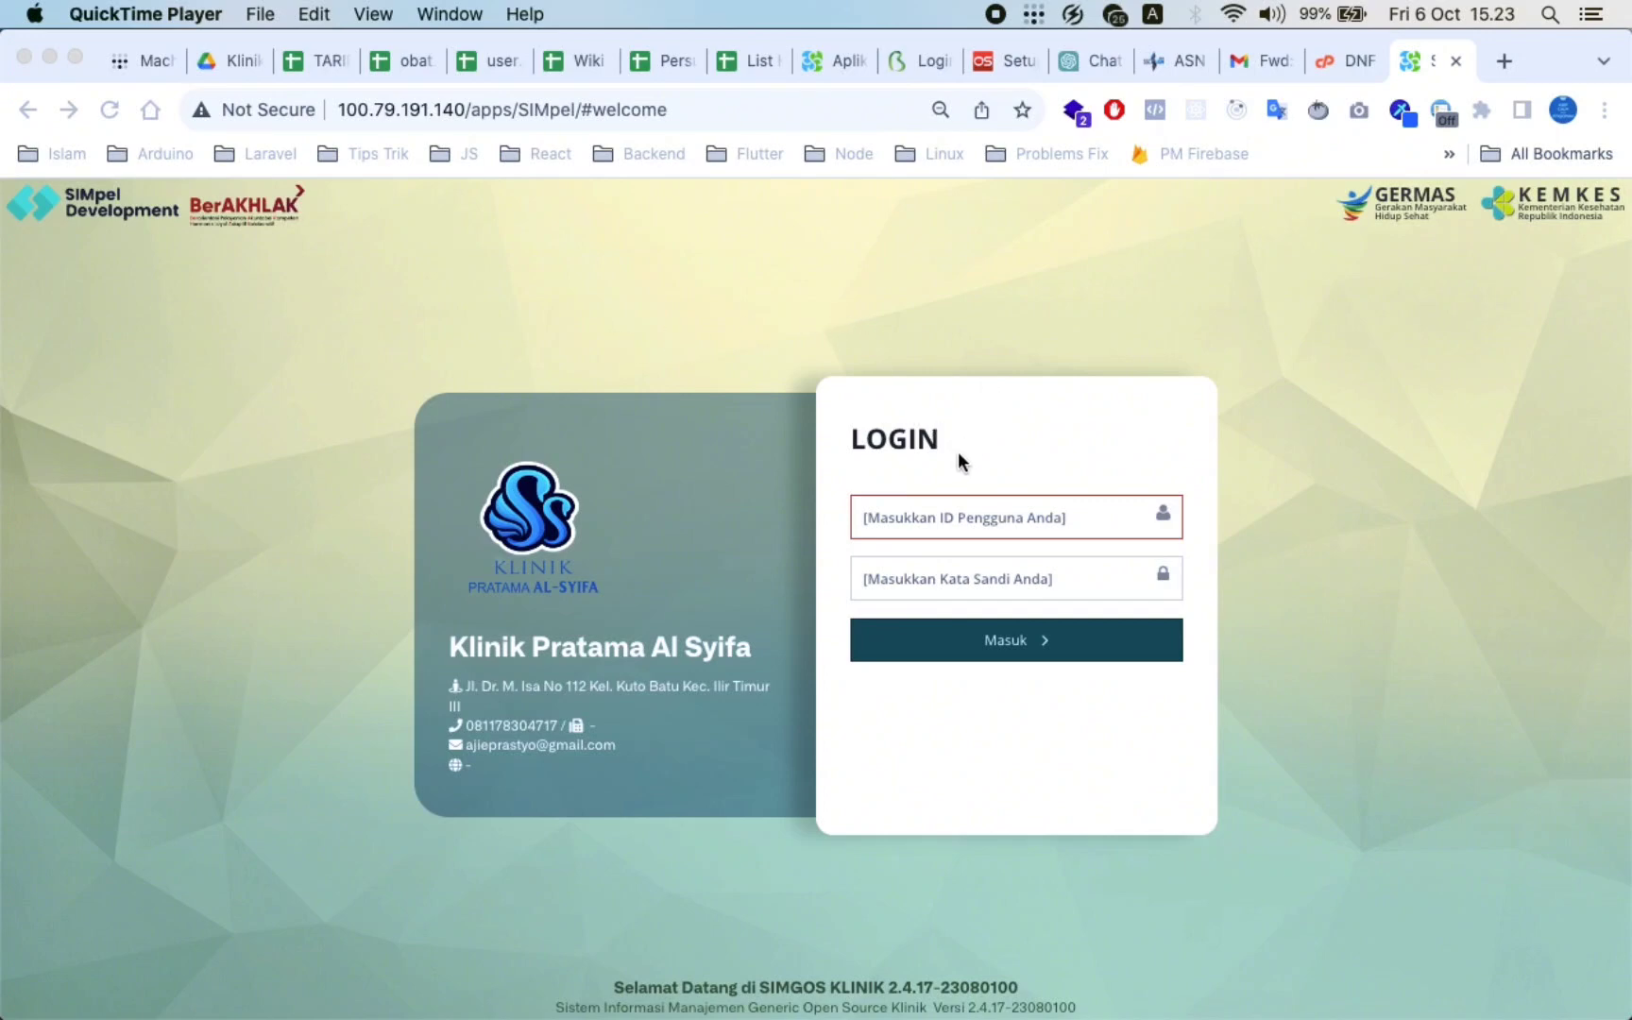
Sign in with the doctor's user ID and password, then dismiss Chrome's save-password prompt
left_click(926, 503)
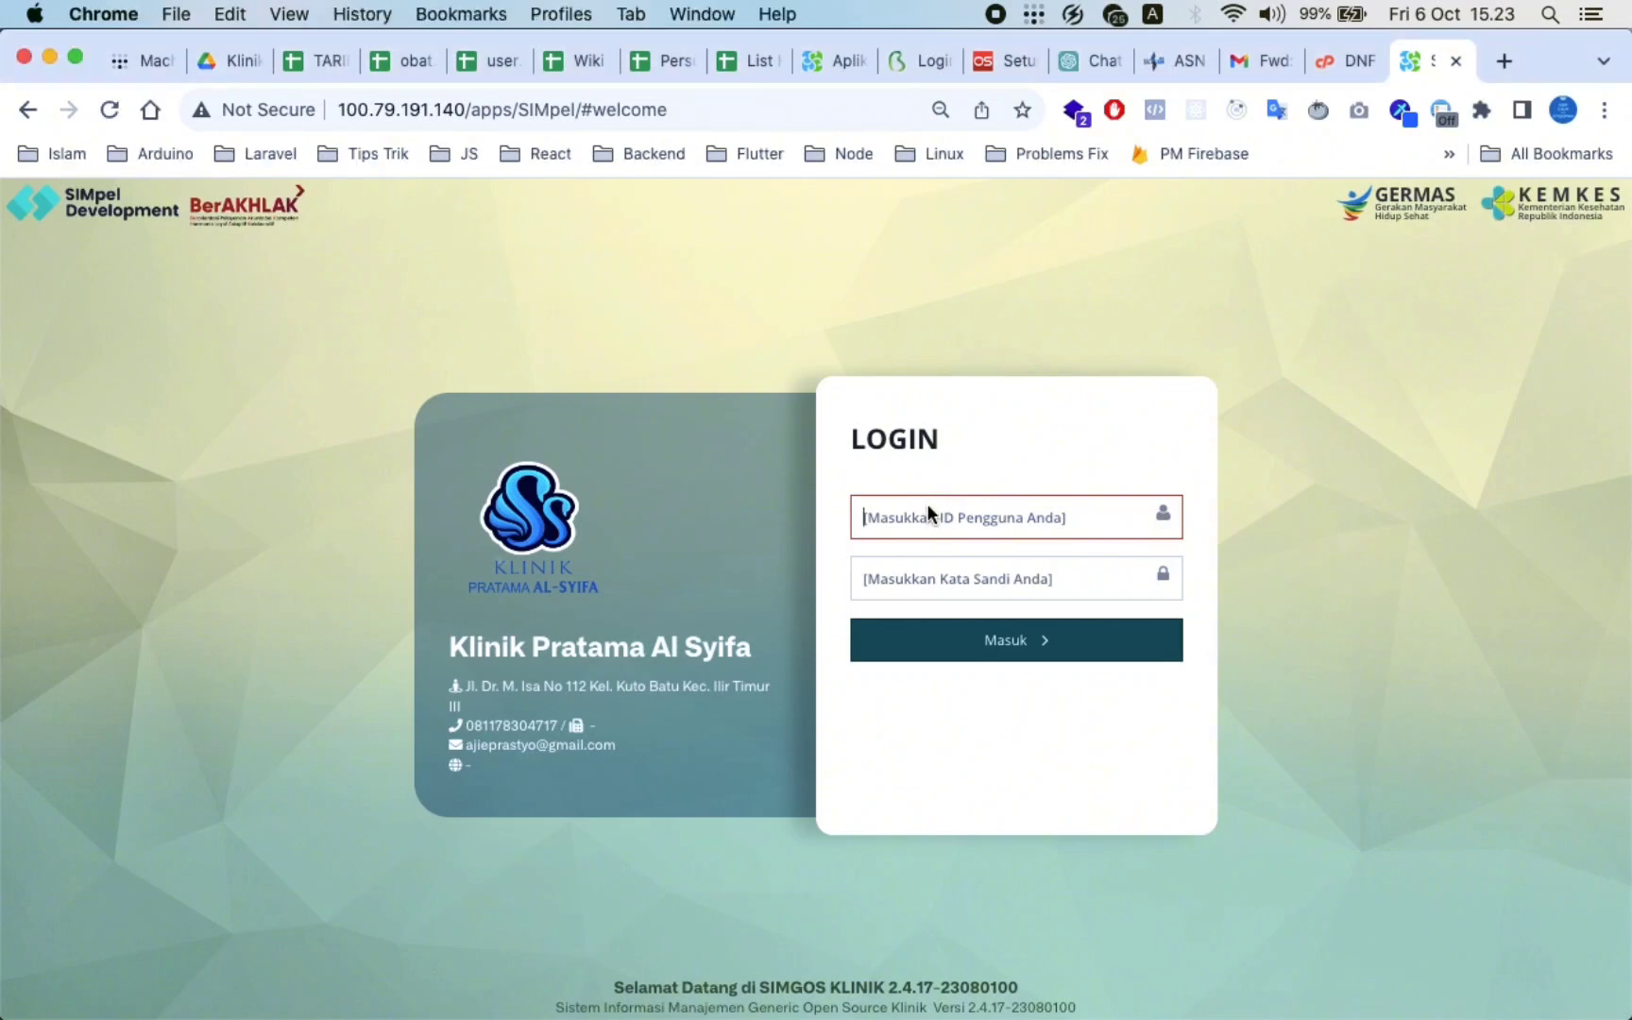
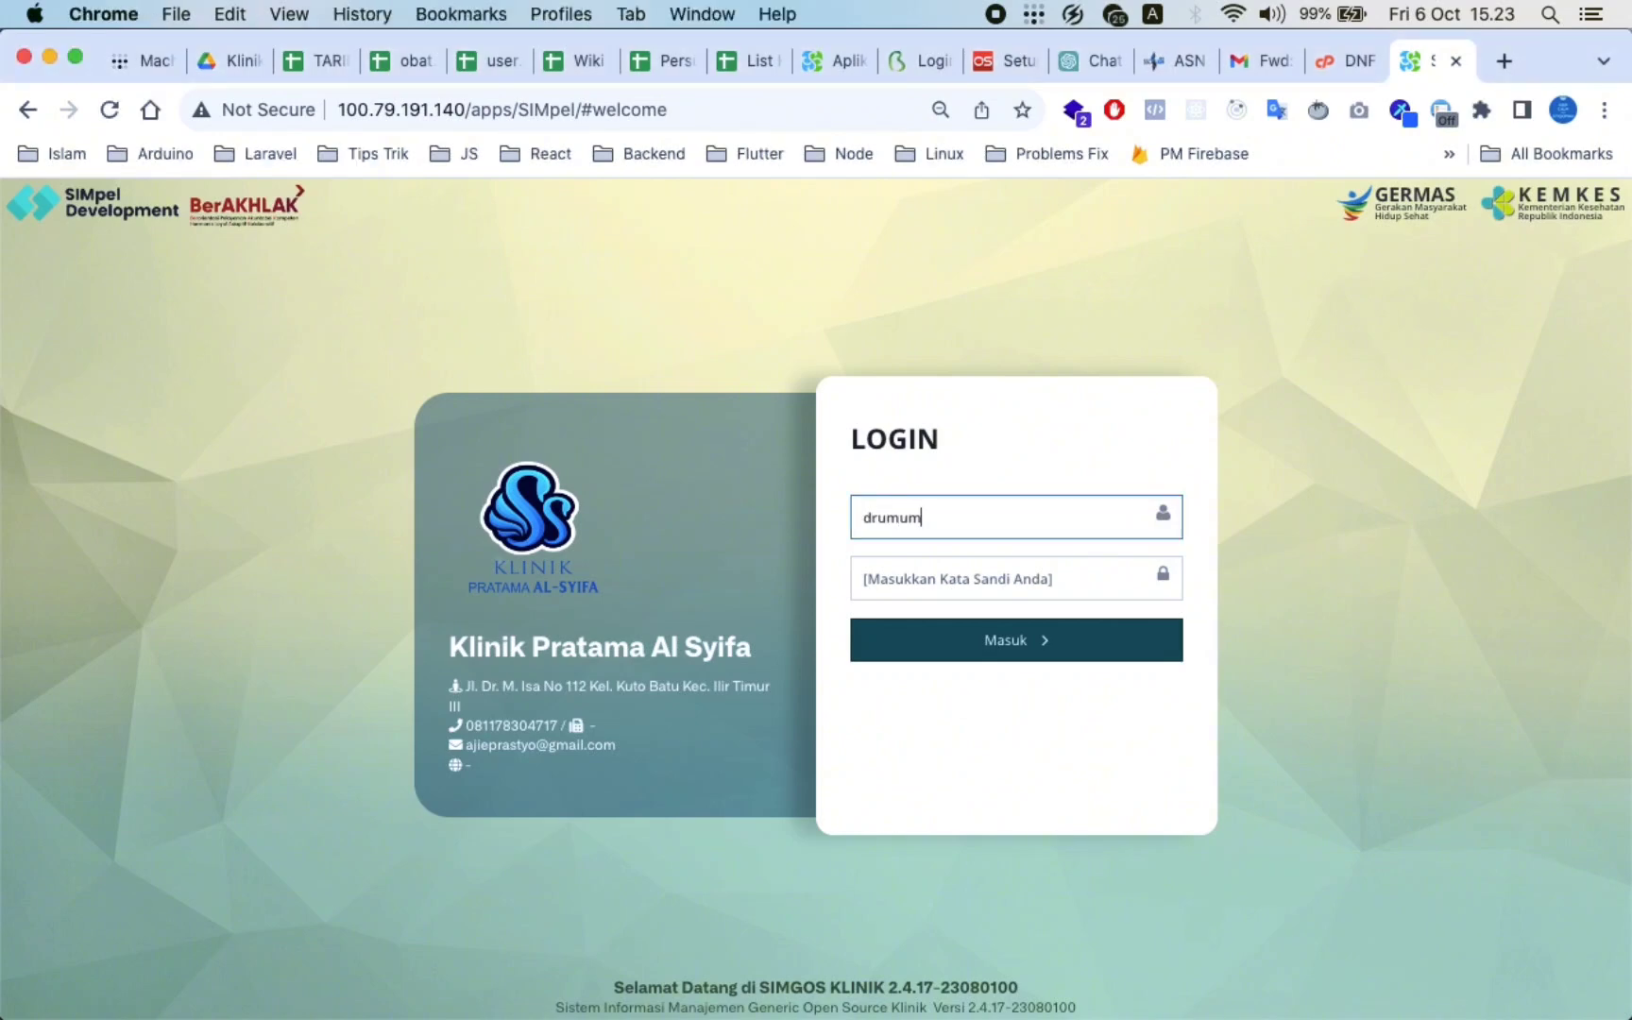
left_click(865, 578)
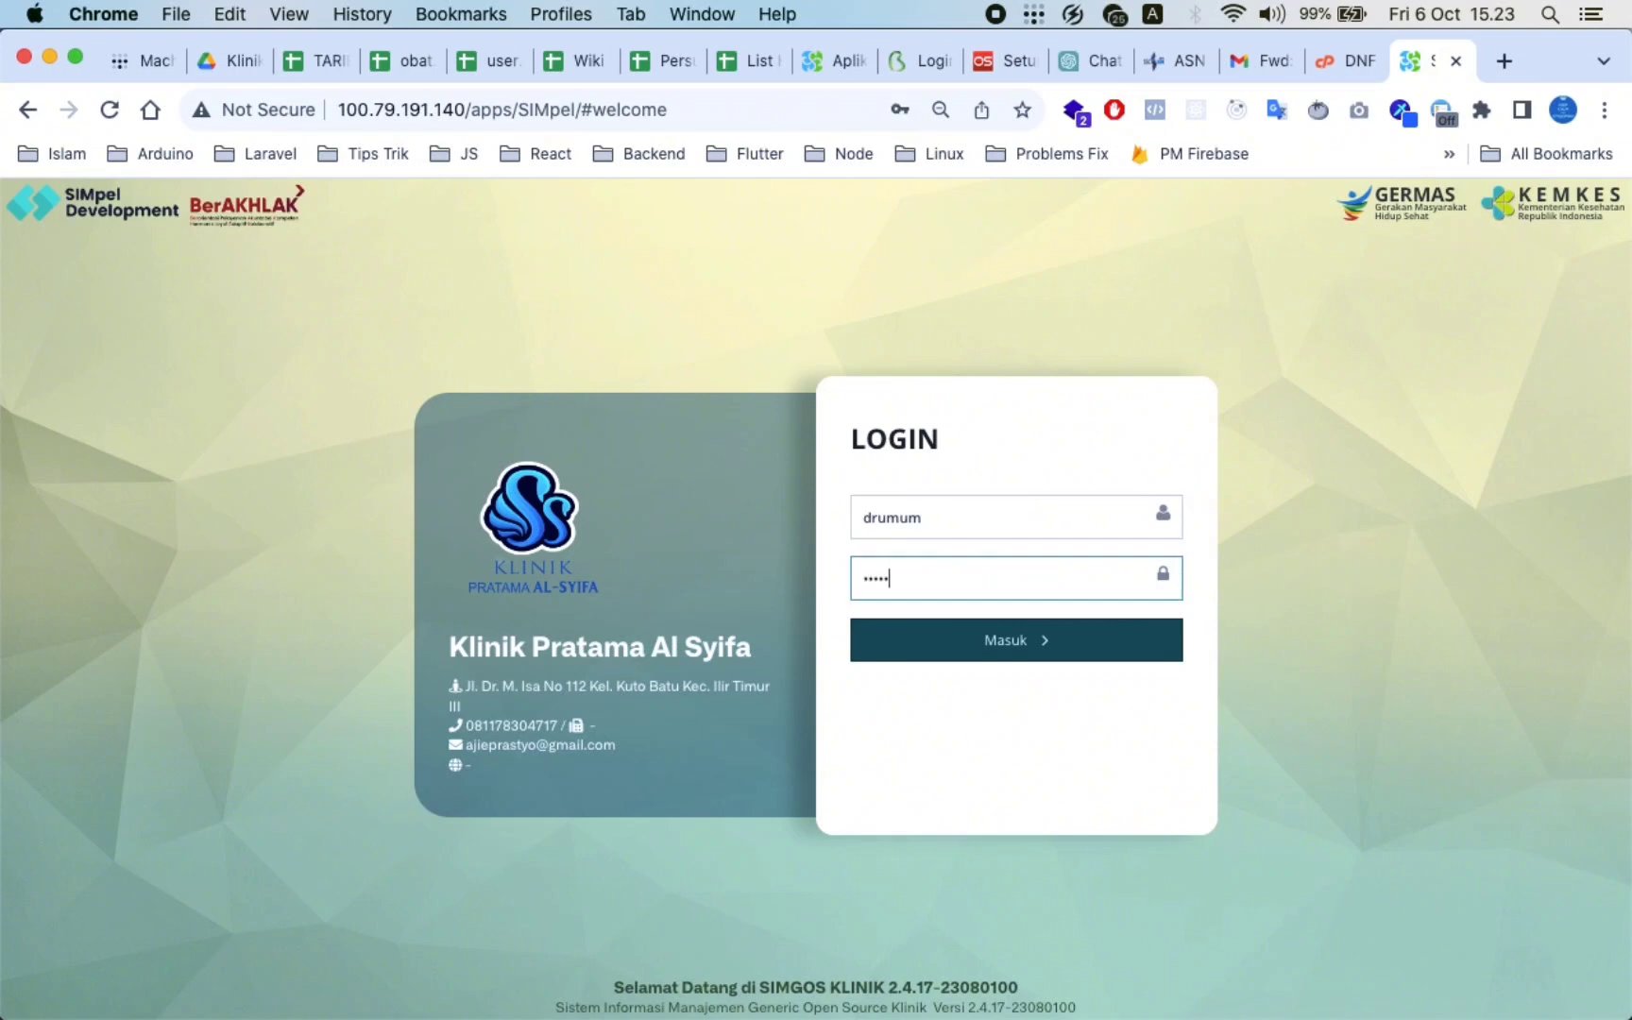
key("Return")
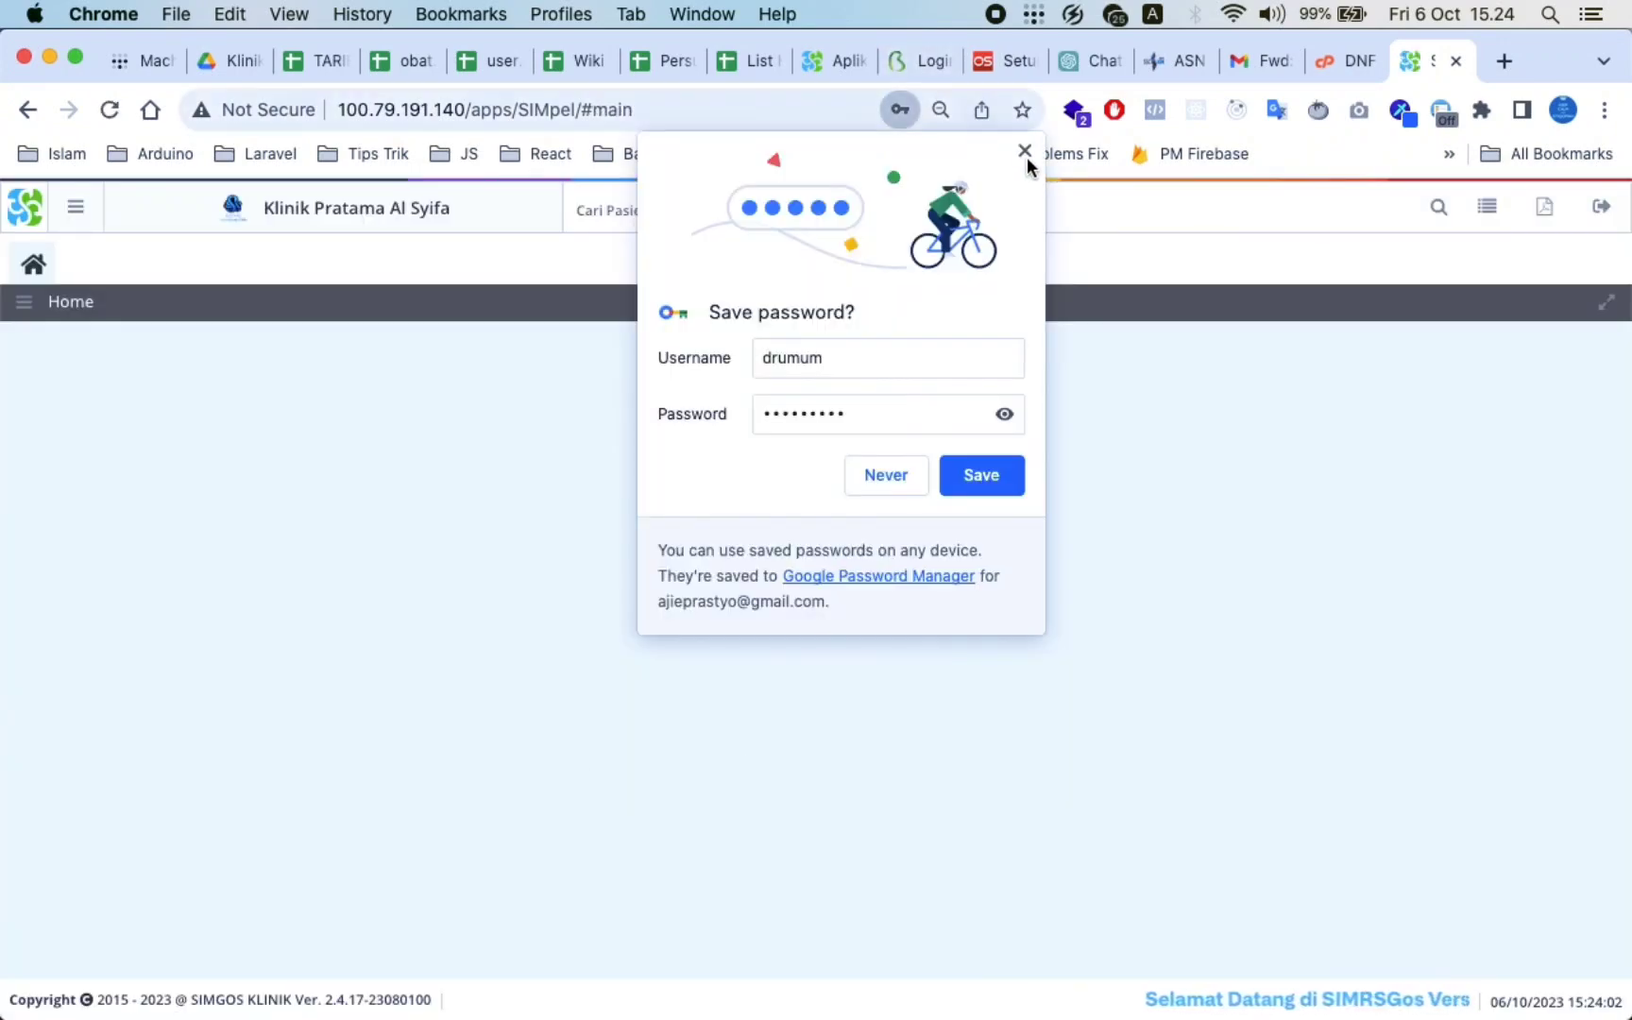
left_click(1025, 151)
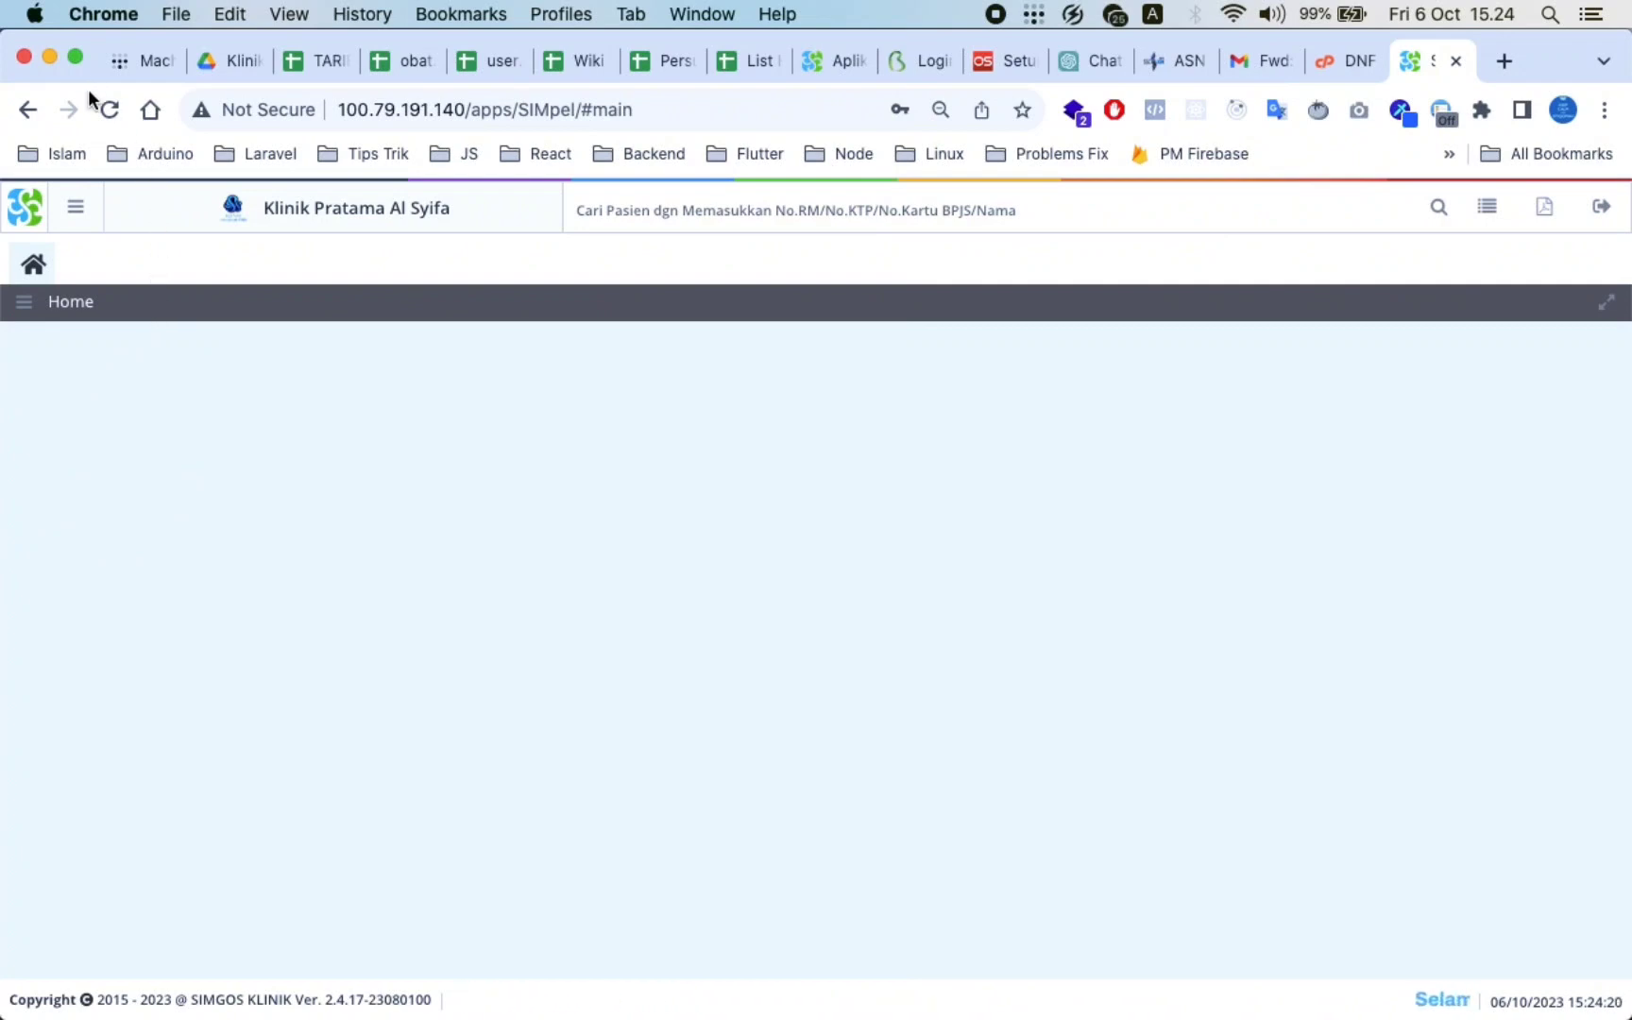
left_click(33, 208)
left_click(102, 111)
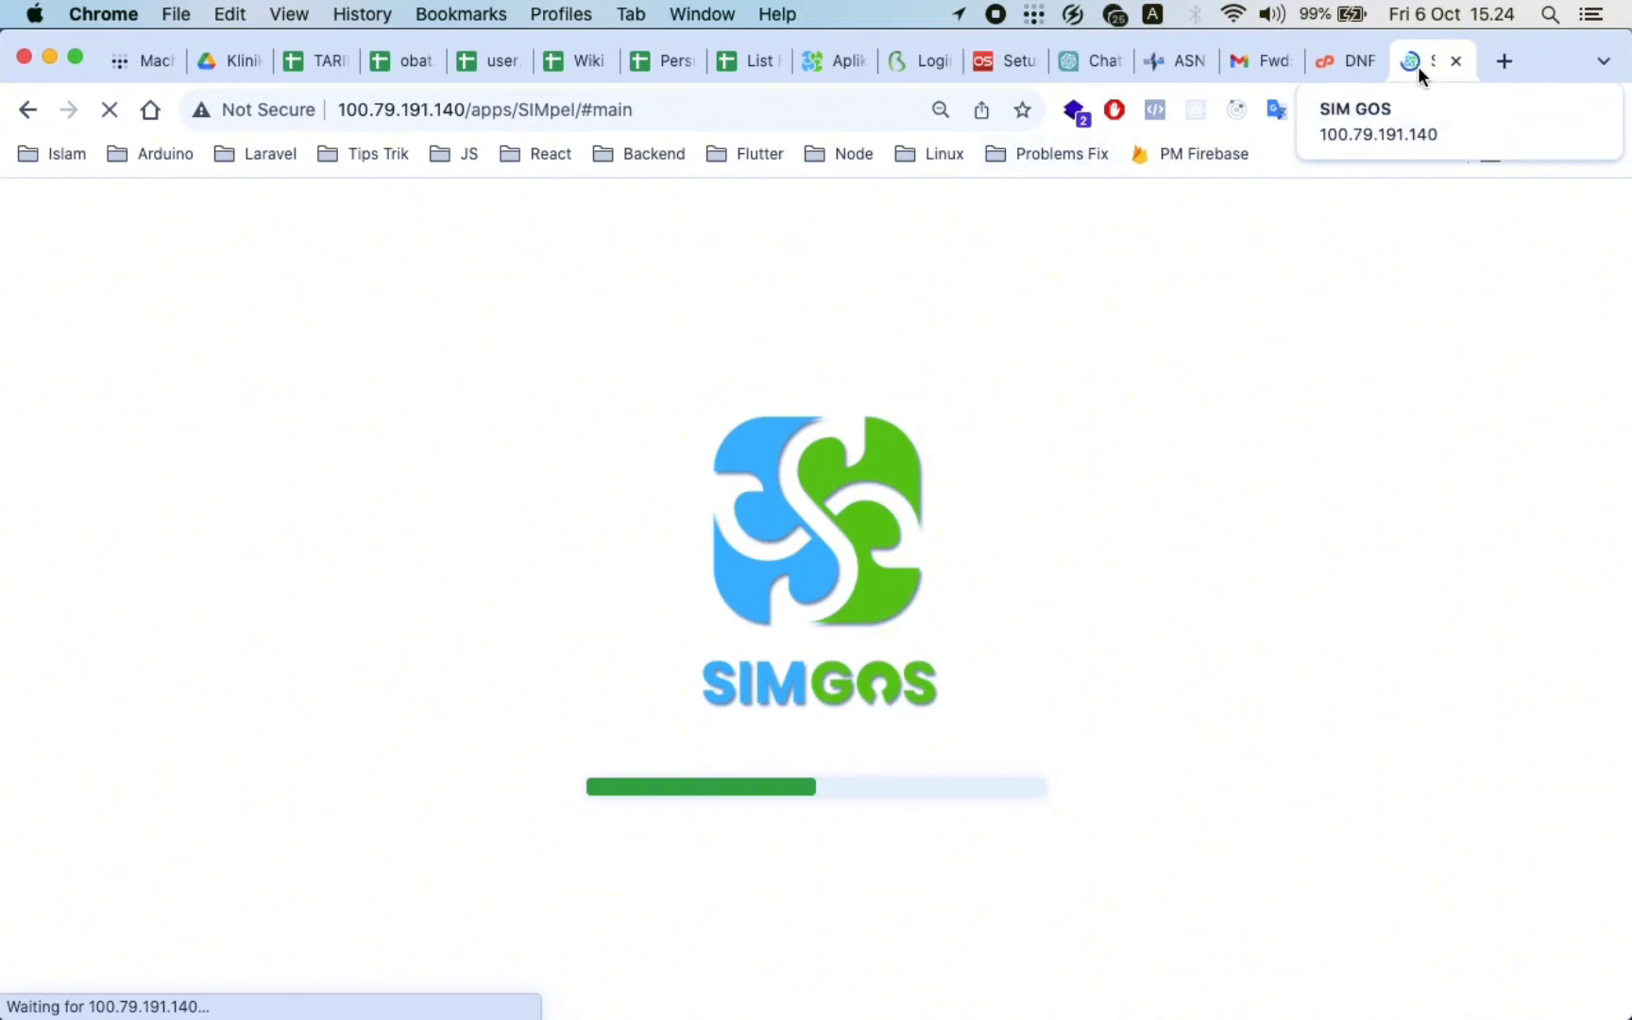
Detach the SIM GOS tab into its own browser window and maximize it to full screen
left_click_drag(1417, 66, 1286, 47)
left_click_drag(1321, 142, 1331, 175)
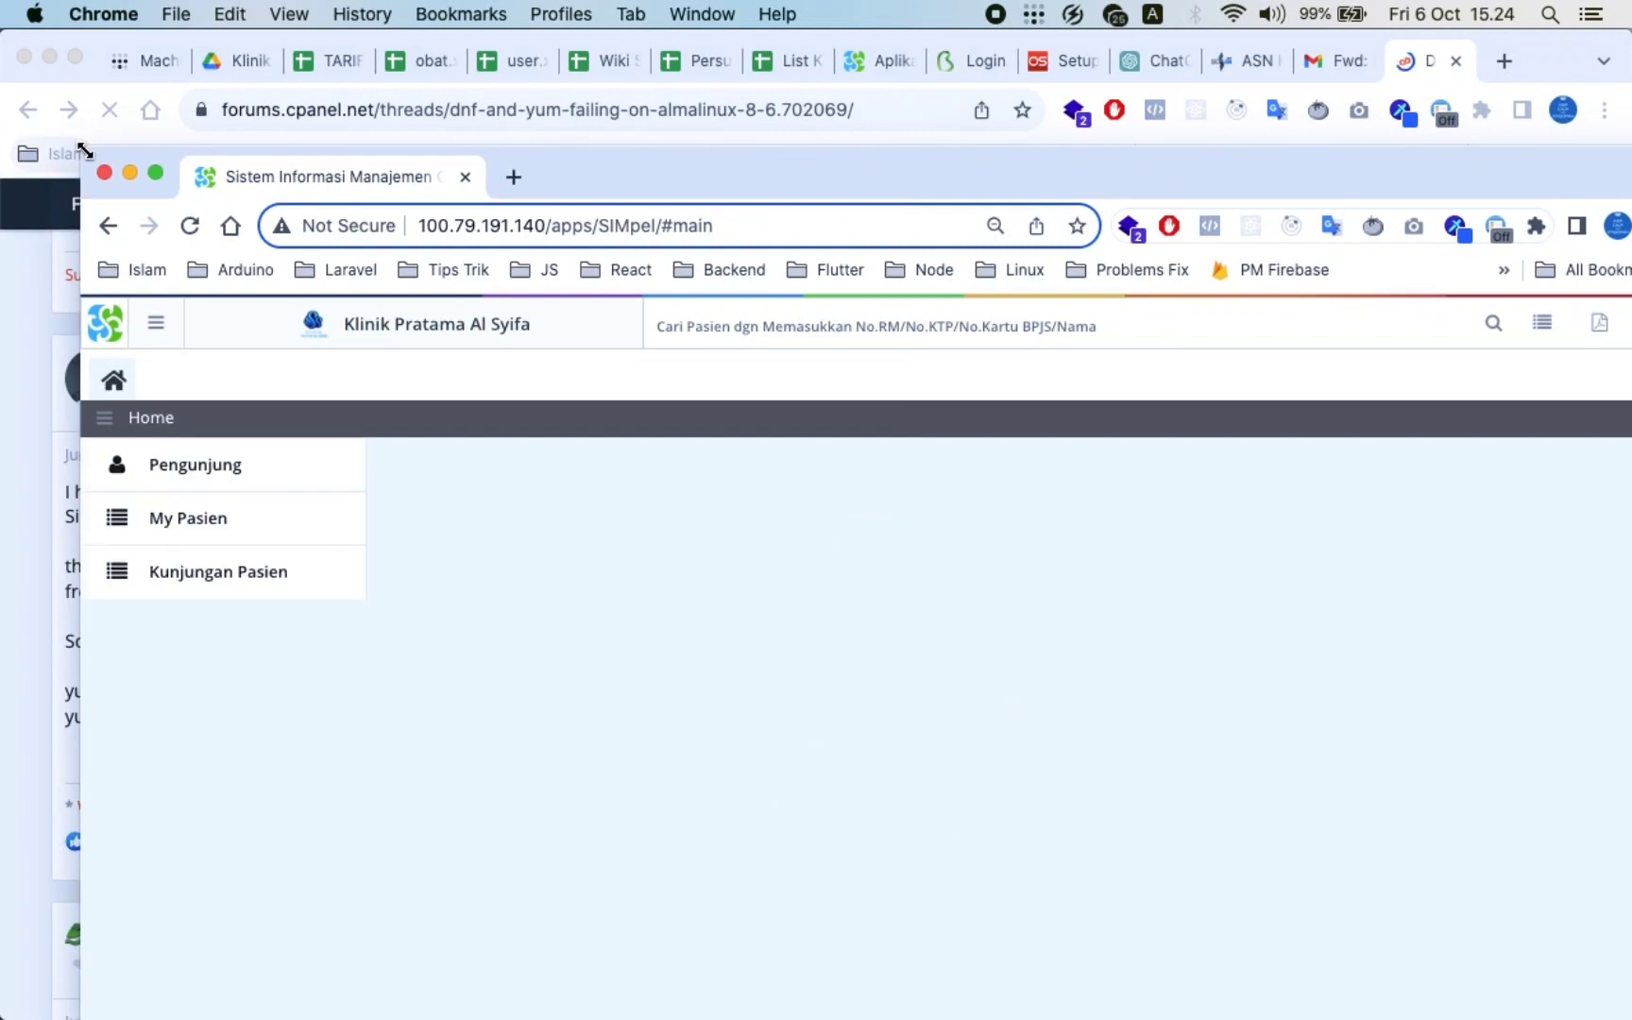
double_click(81, 146)
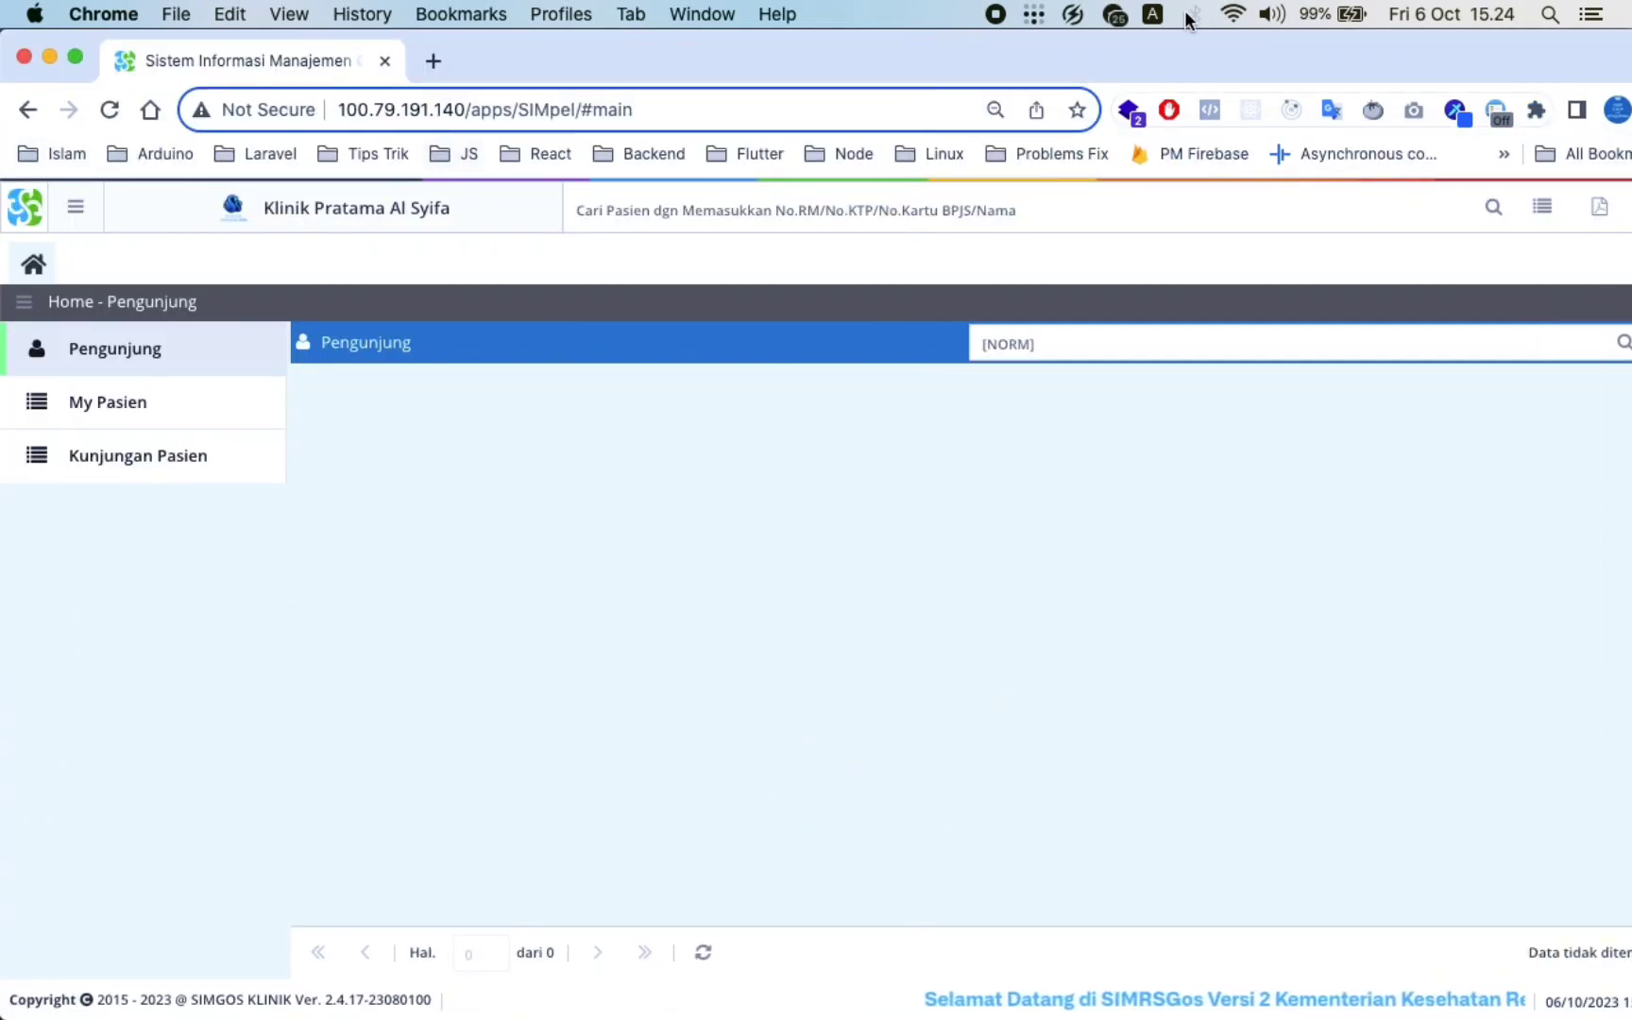
left_click_drag(1356, 56, 1016, 73)
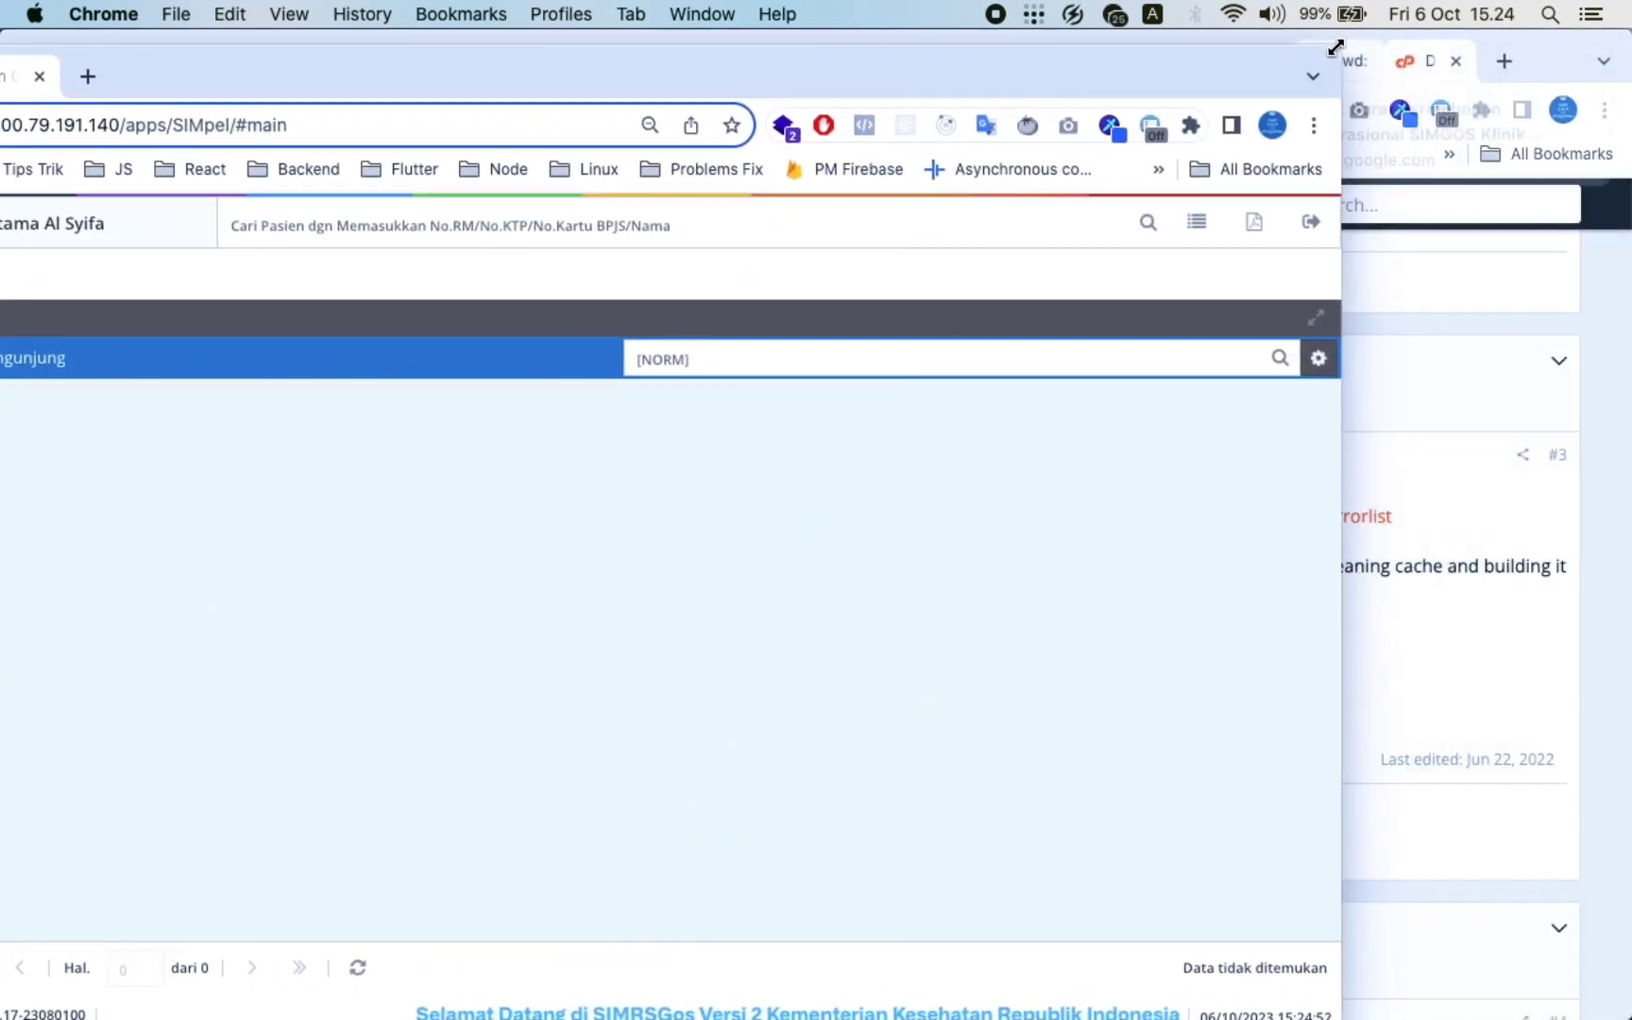
double_click(1332, 47)
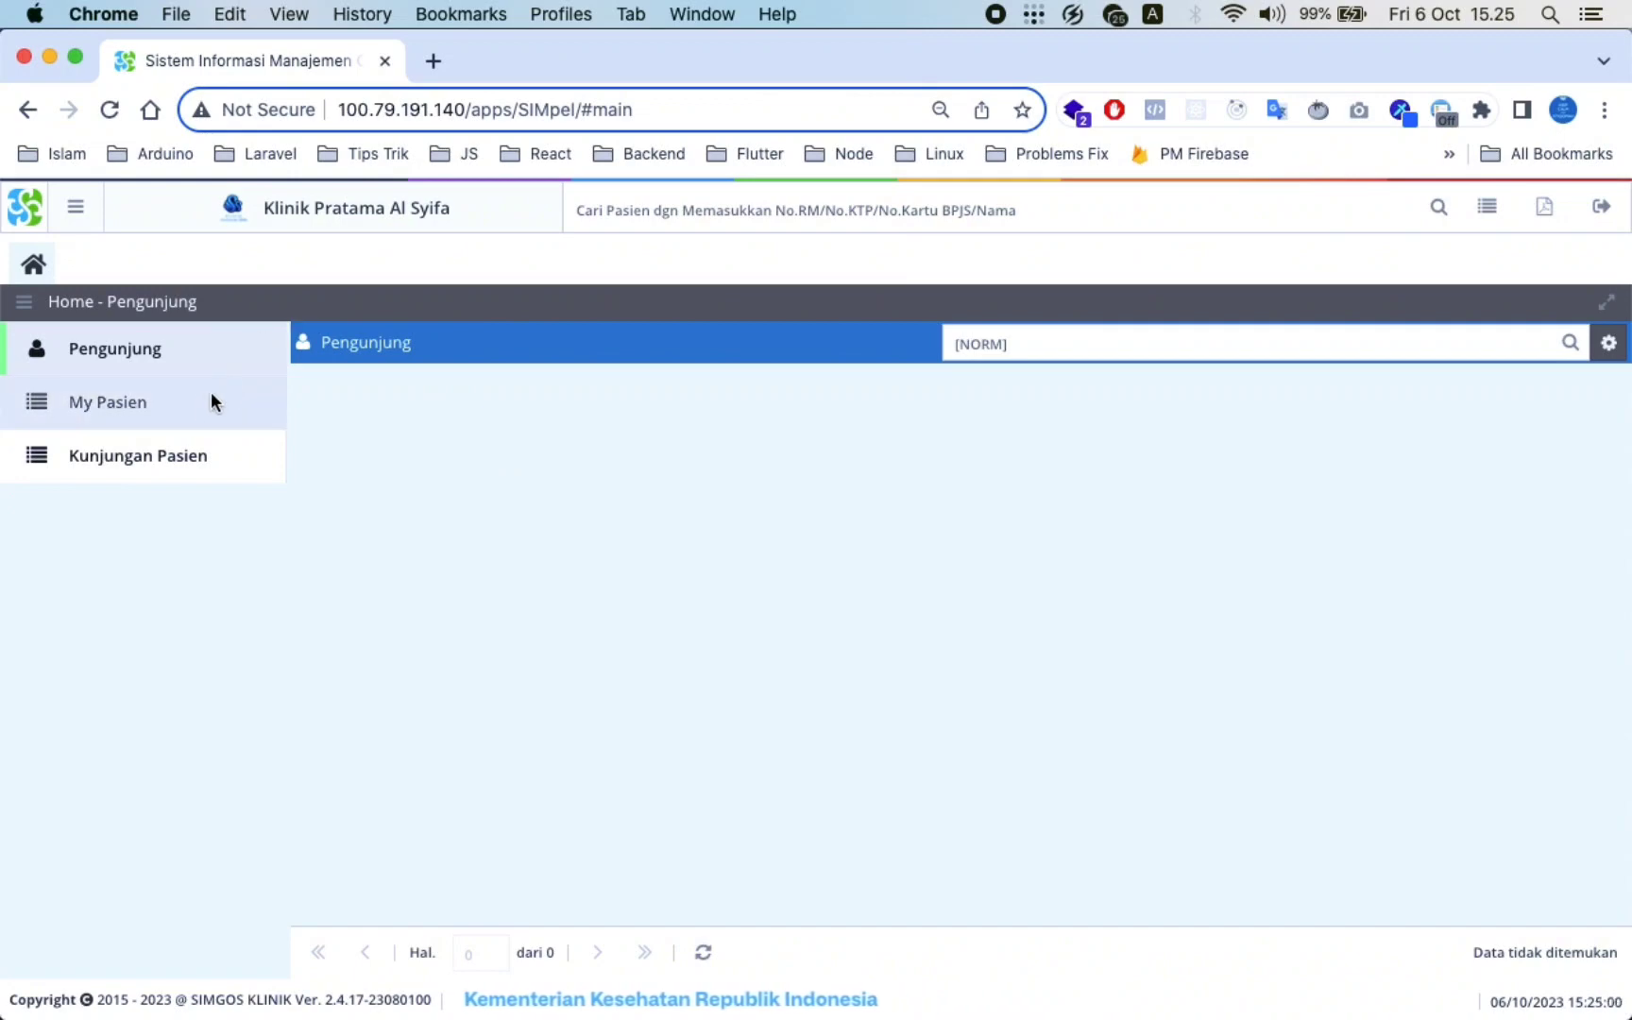
Open the My Pasien list, refresh it and select the patient's row
left_click(192, 406)
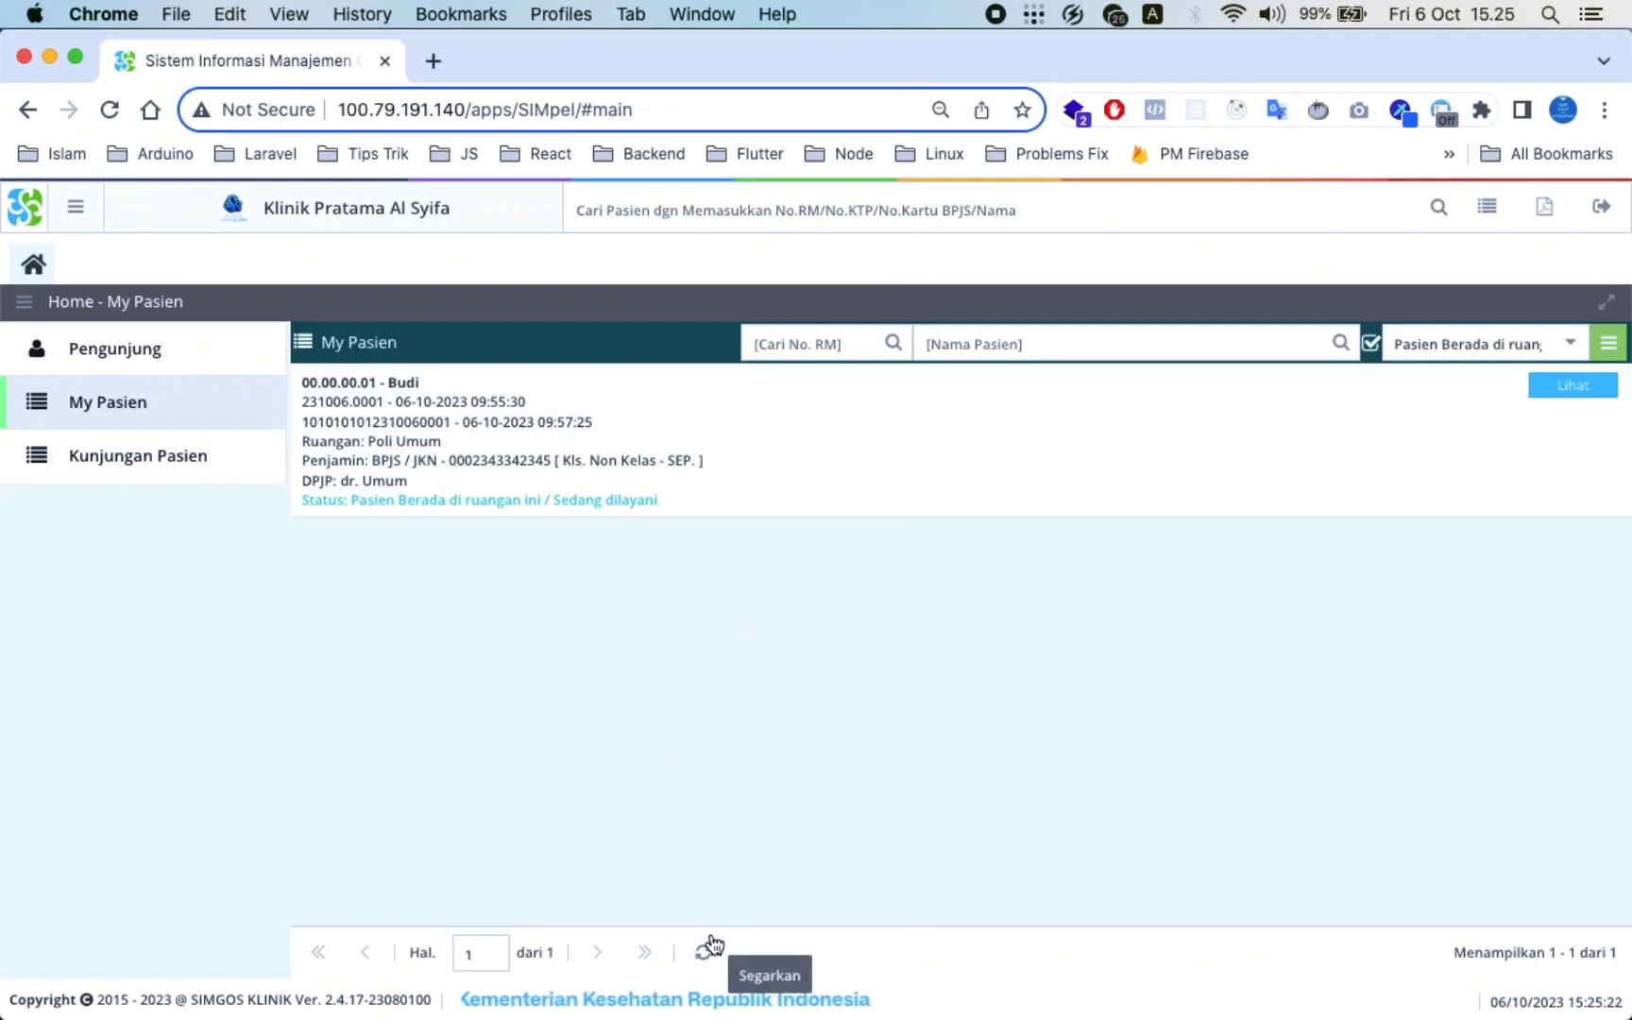
left_click(712, 947)
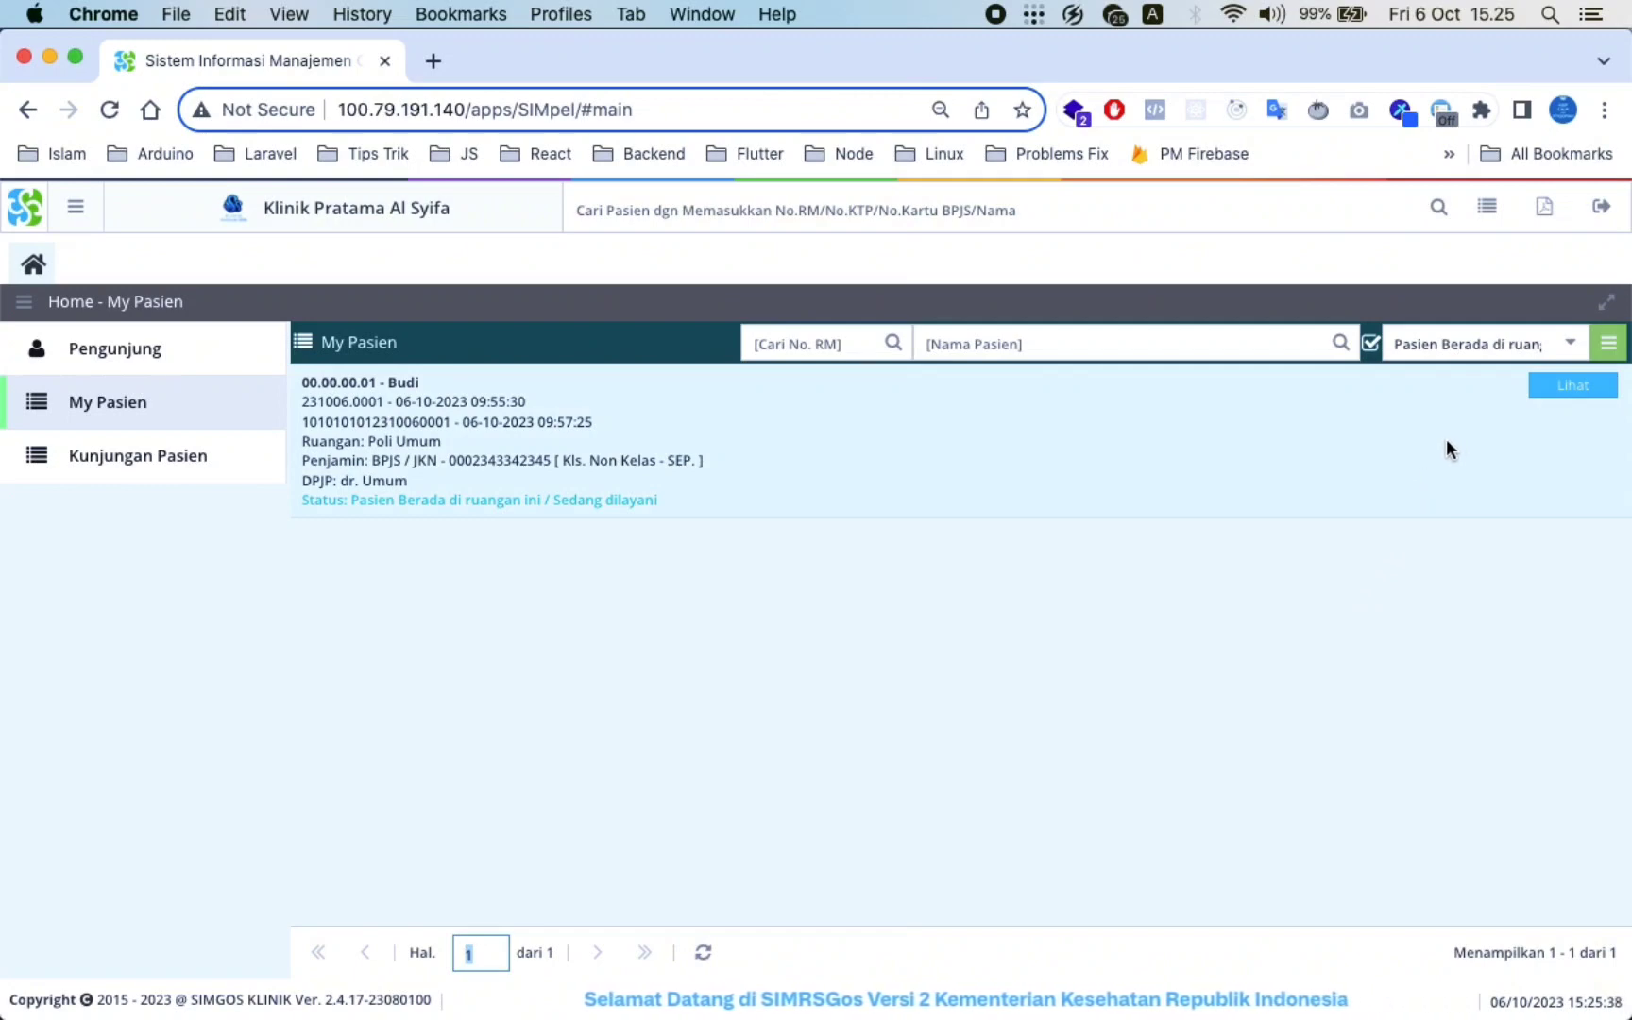
left_click(1561, 370)
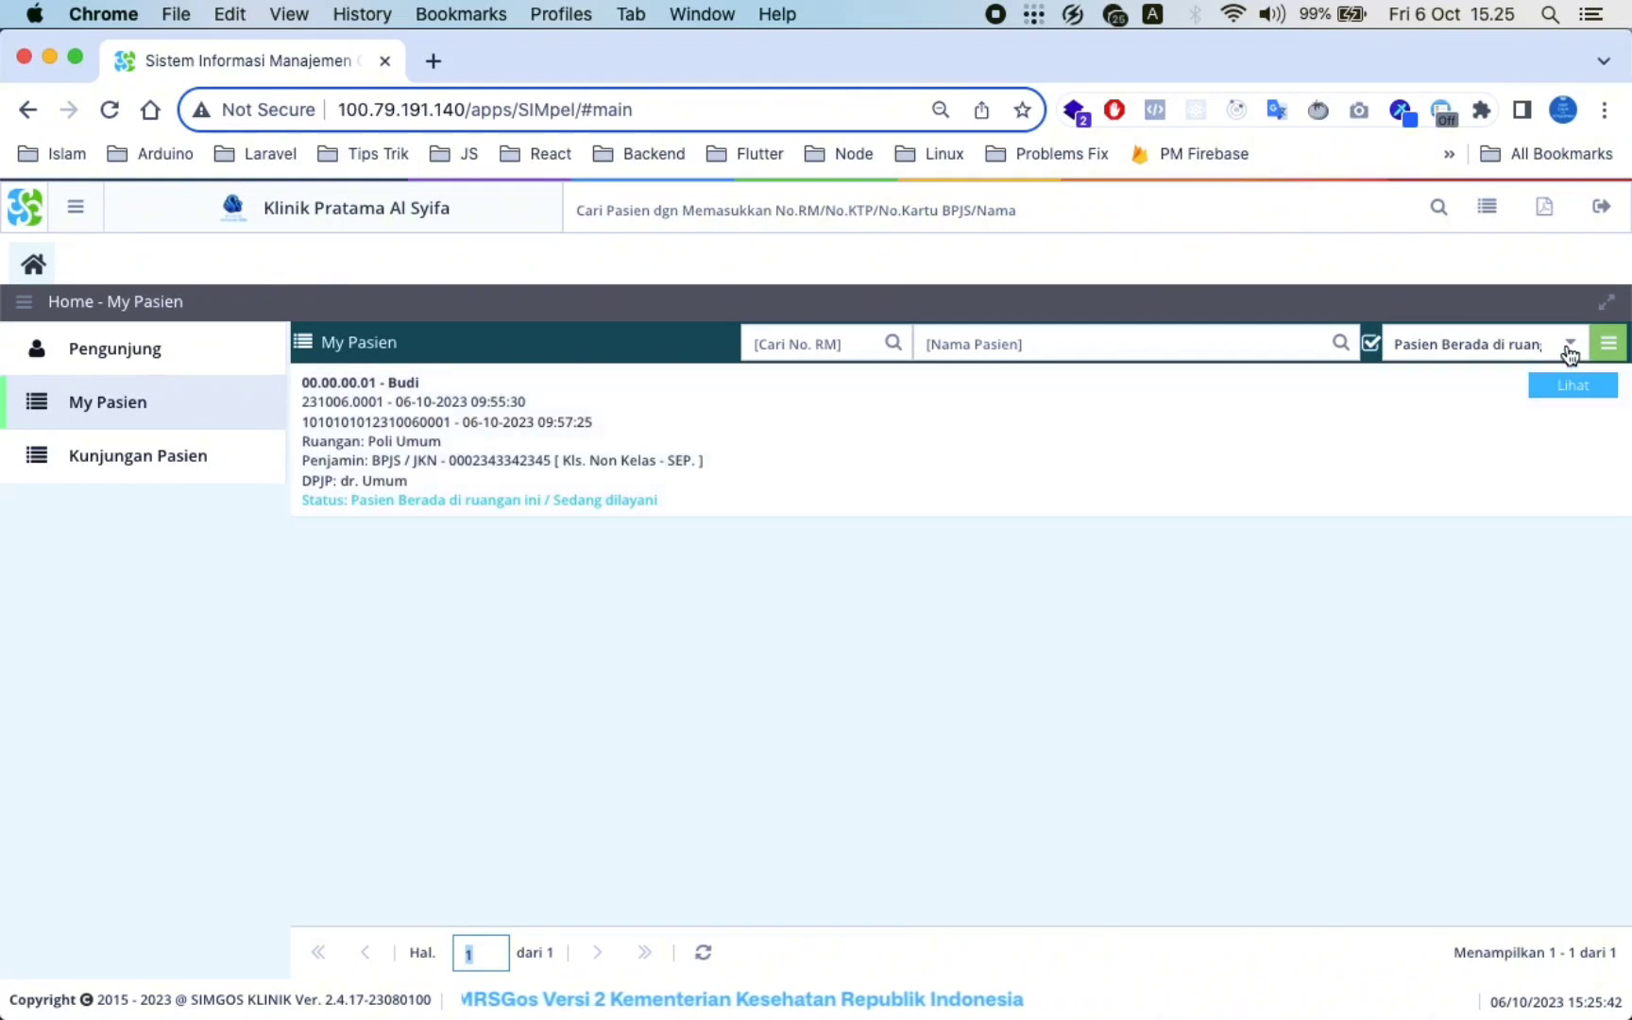
Switch the status filter from Selesai to Pasien Berada di ruangan and open the patient's visit details
left_click(1568, 347)
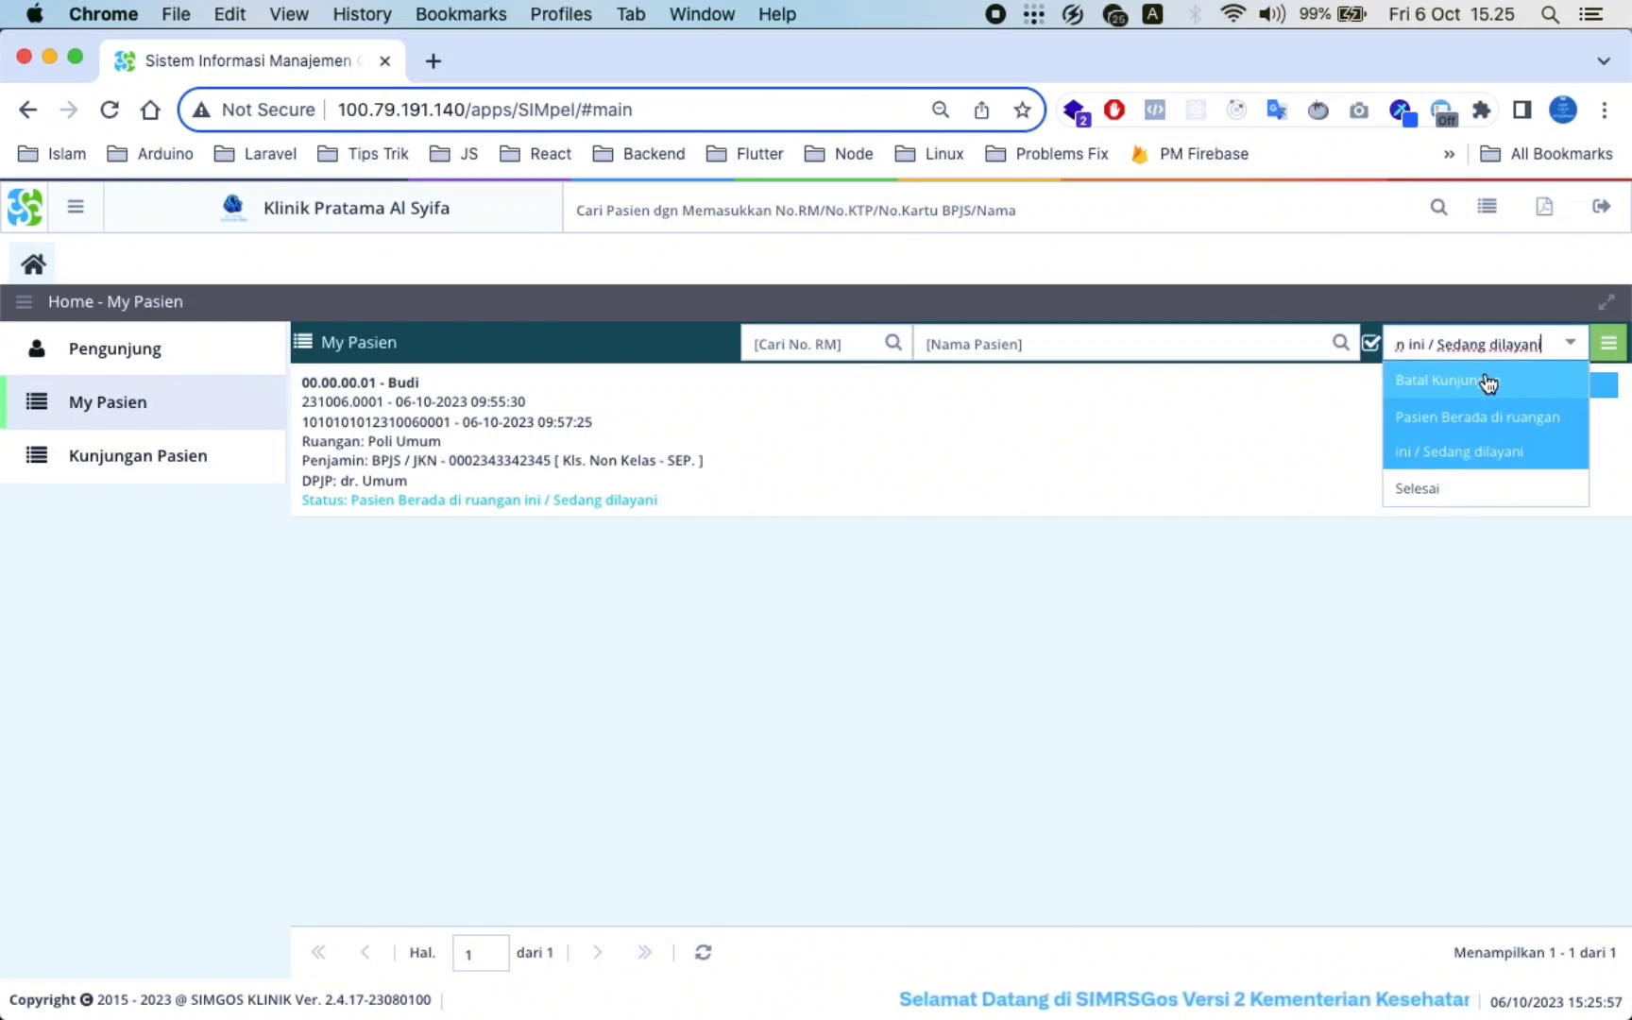
left_click(1452, 486)
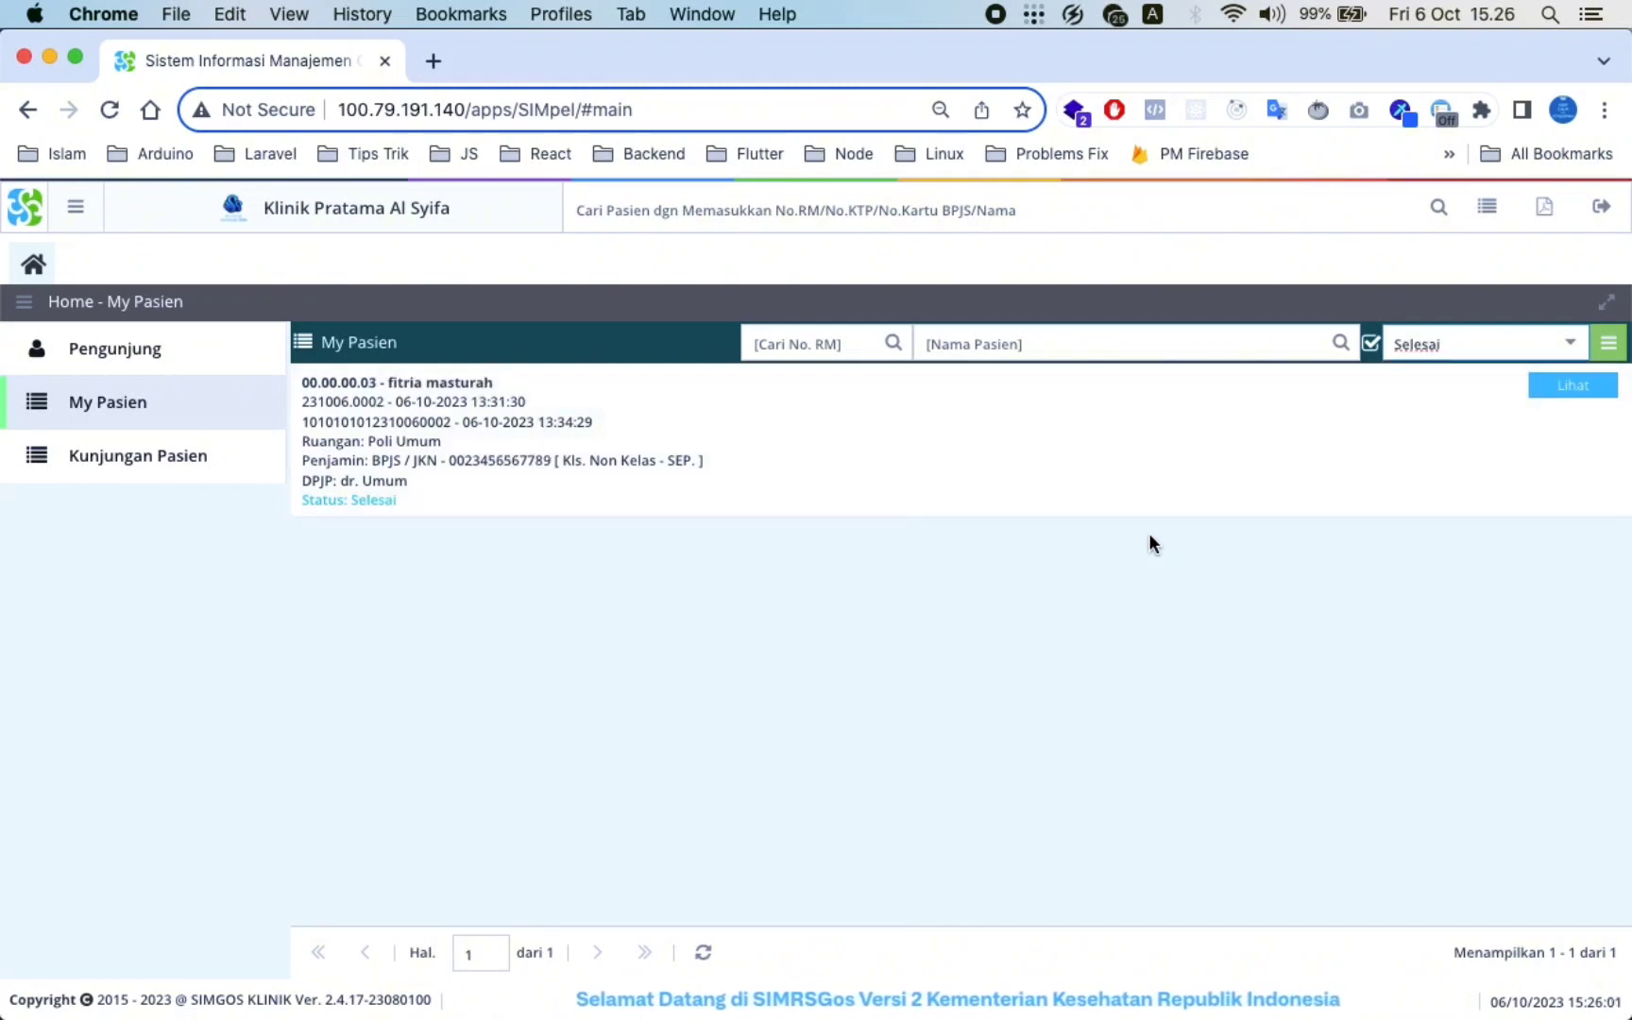
left_click(1570, 344)
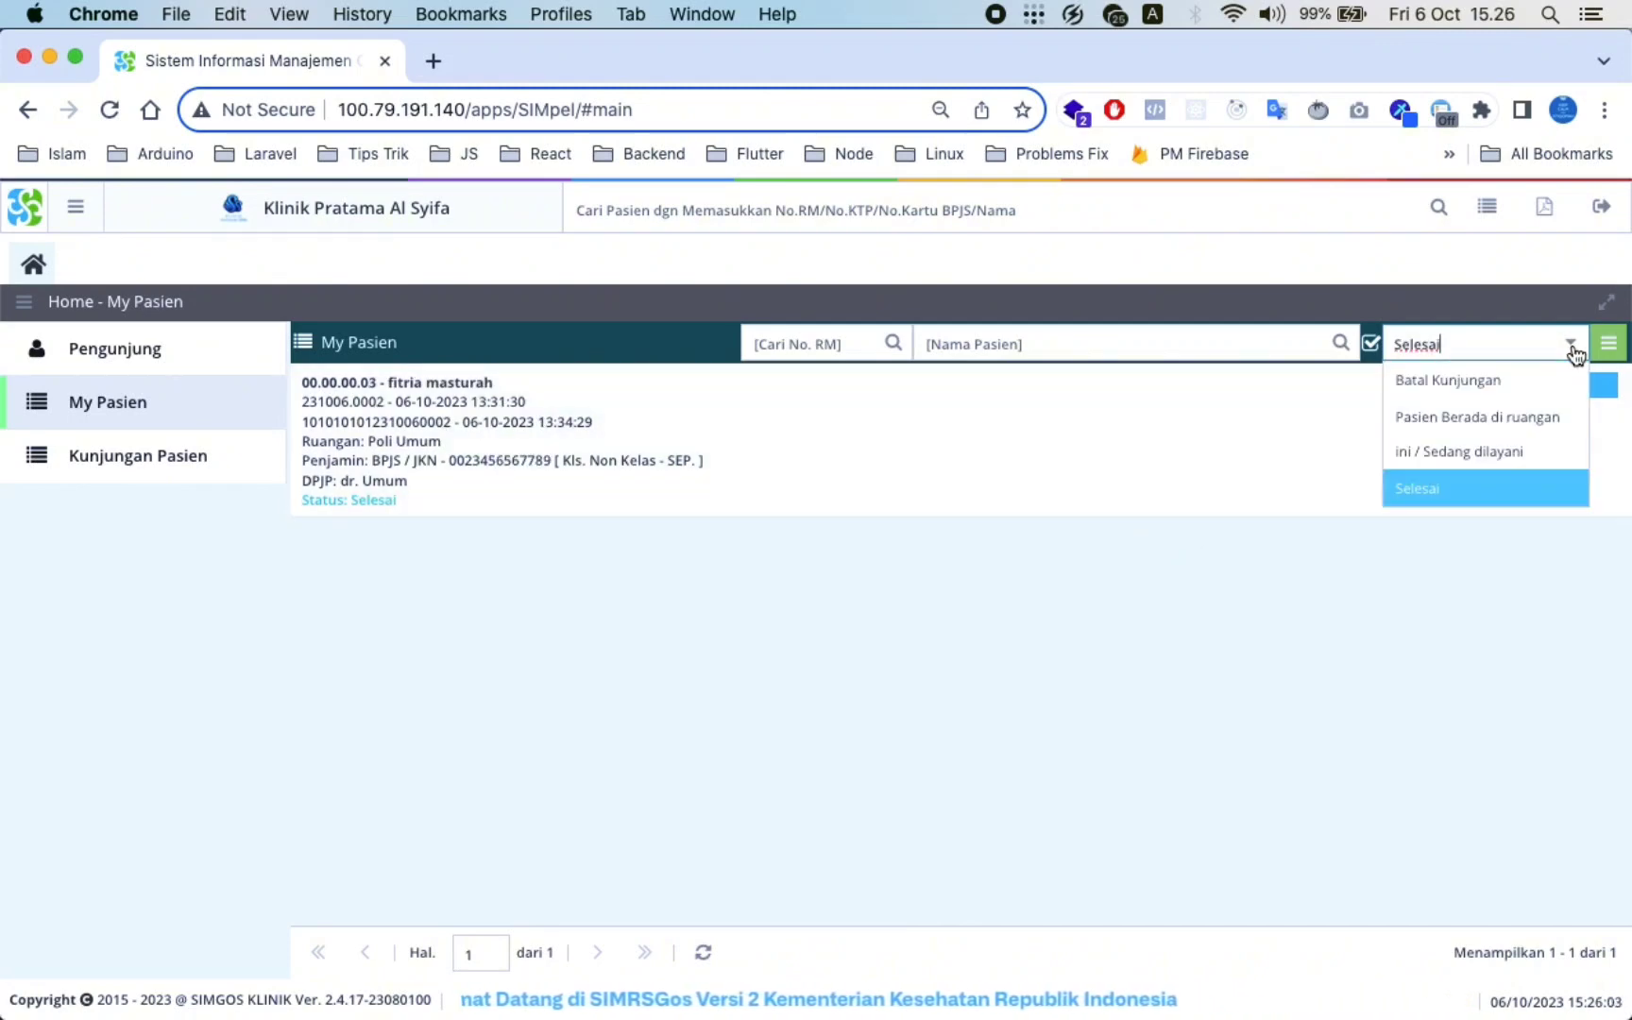
left_click(1503, 427)
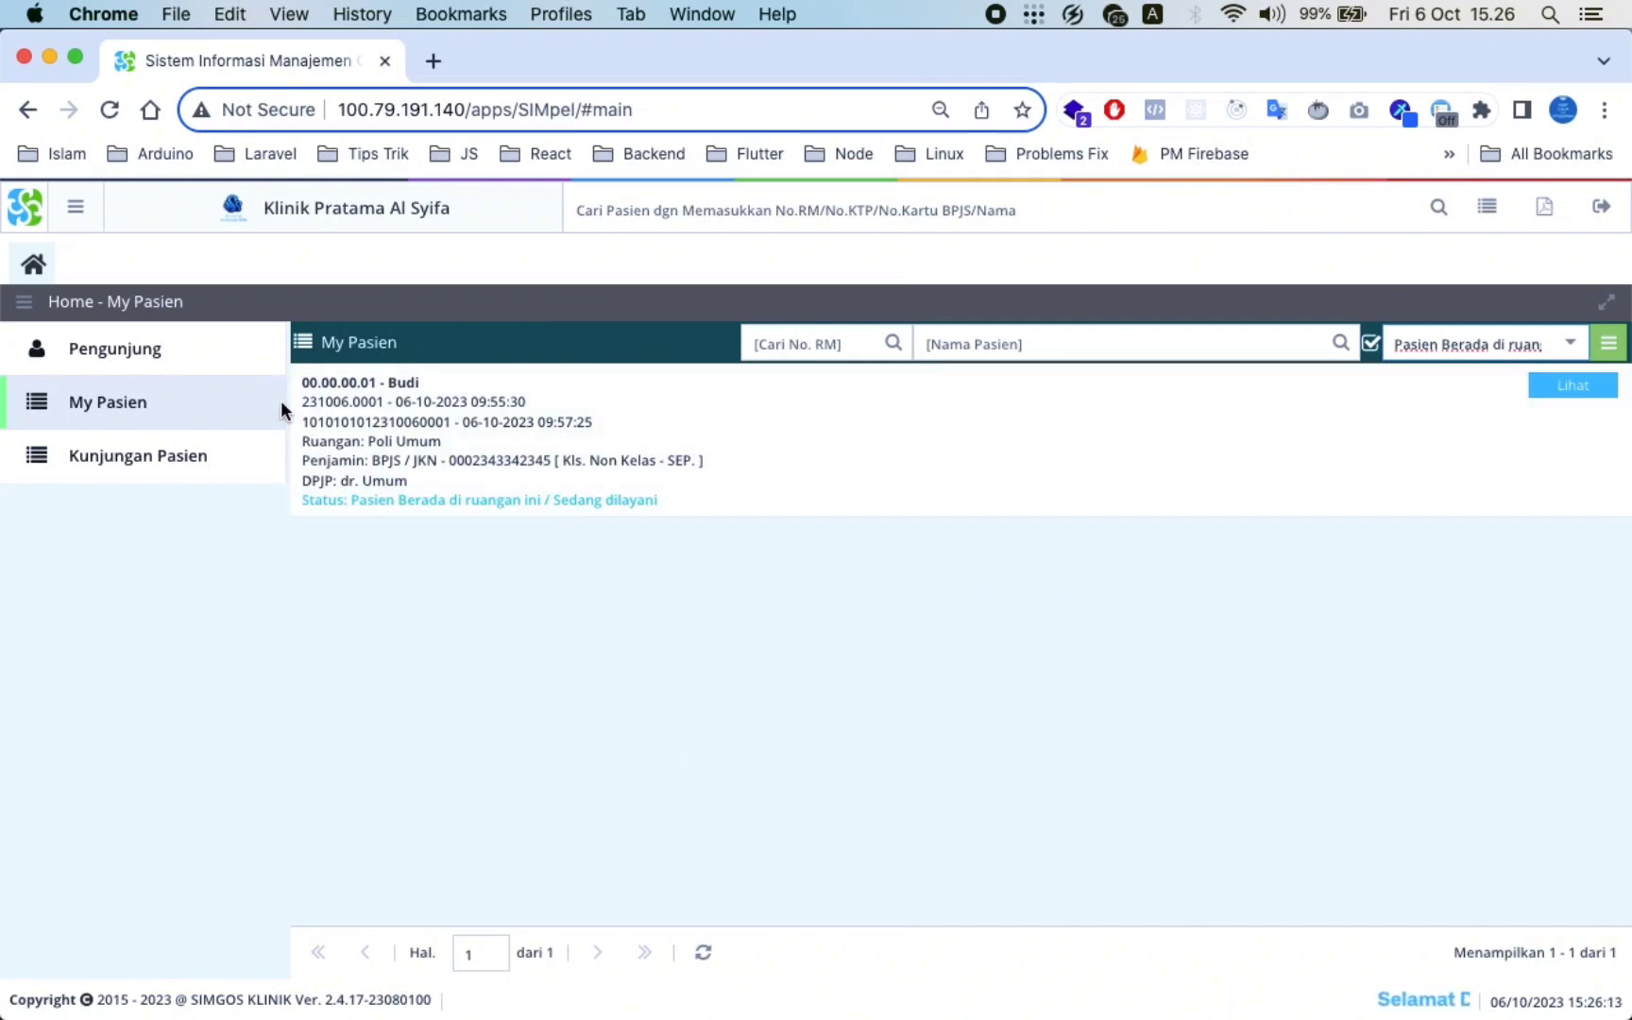
left_click(1568, 389)
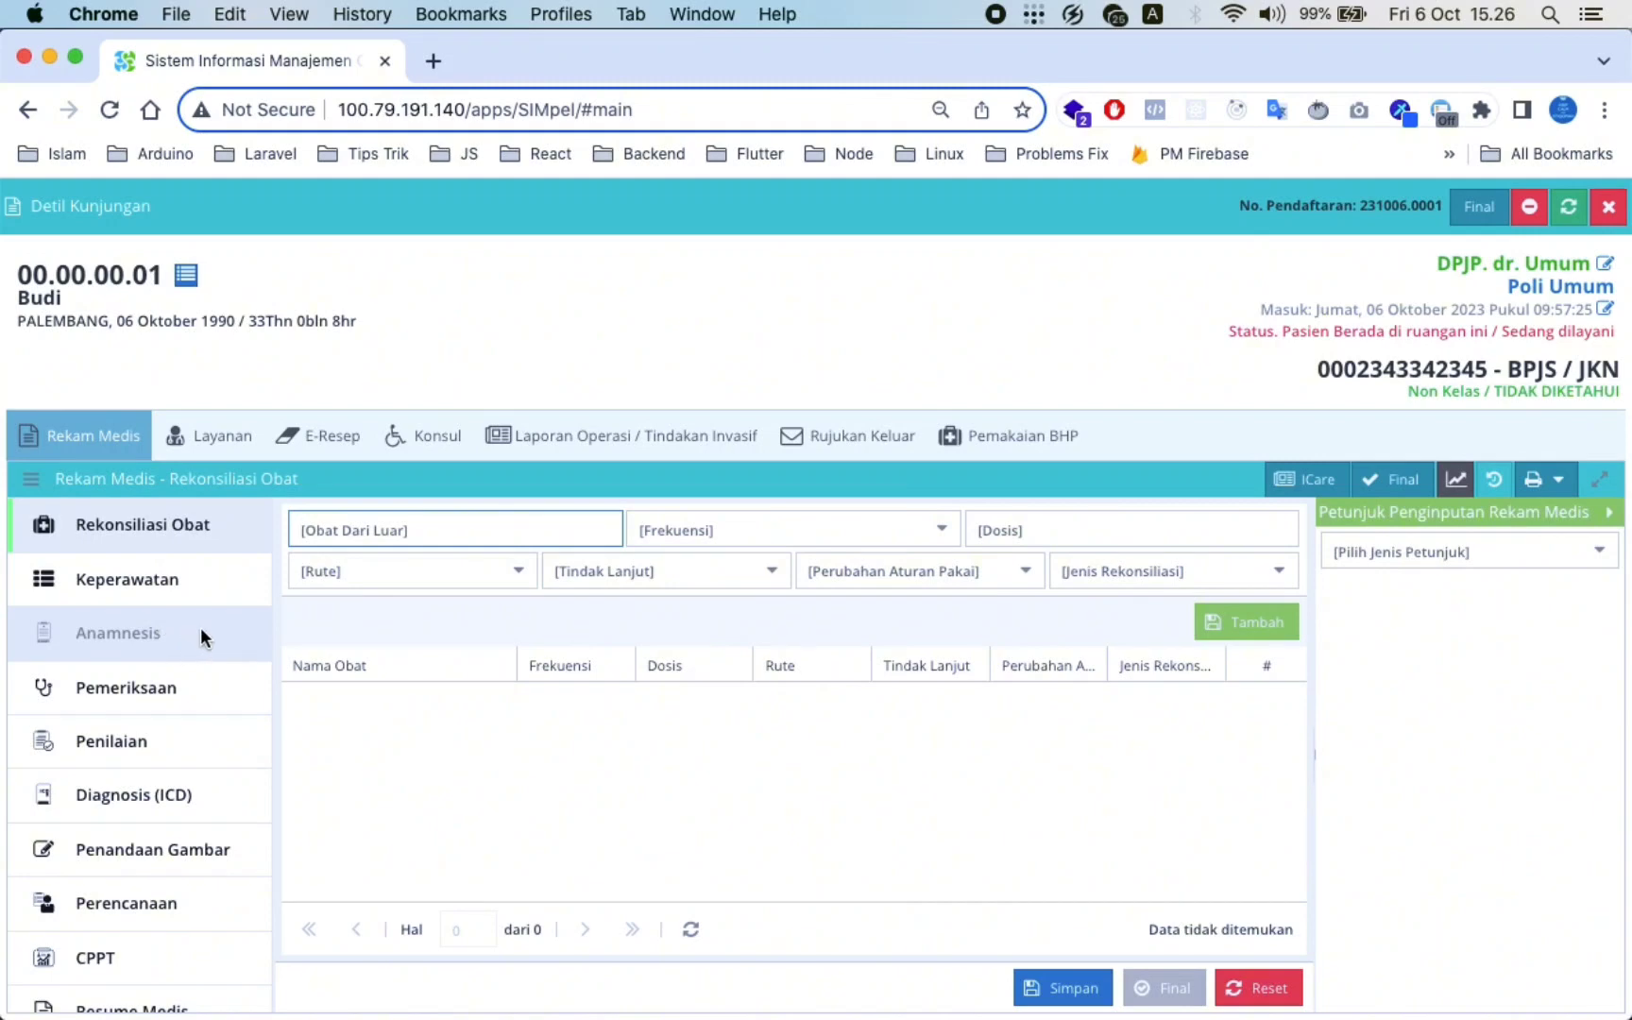
Enter BAPIL as the Keluhan Utama in the Anamnesis section
left_click(160, 588)
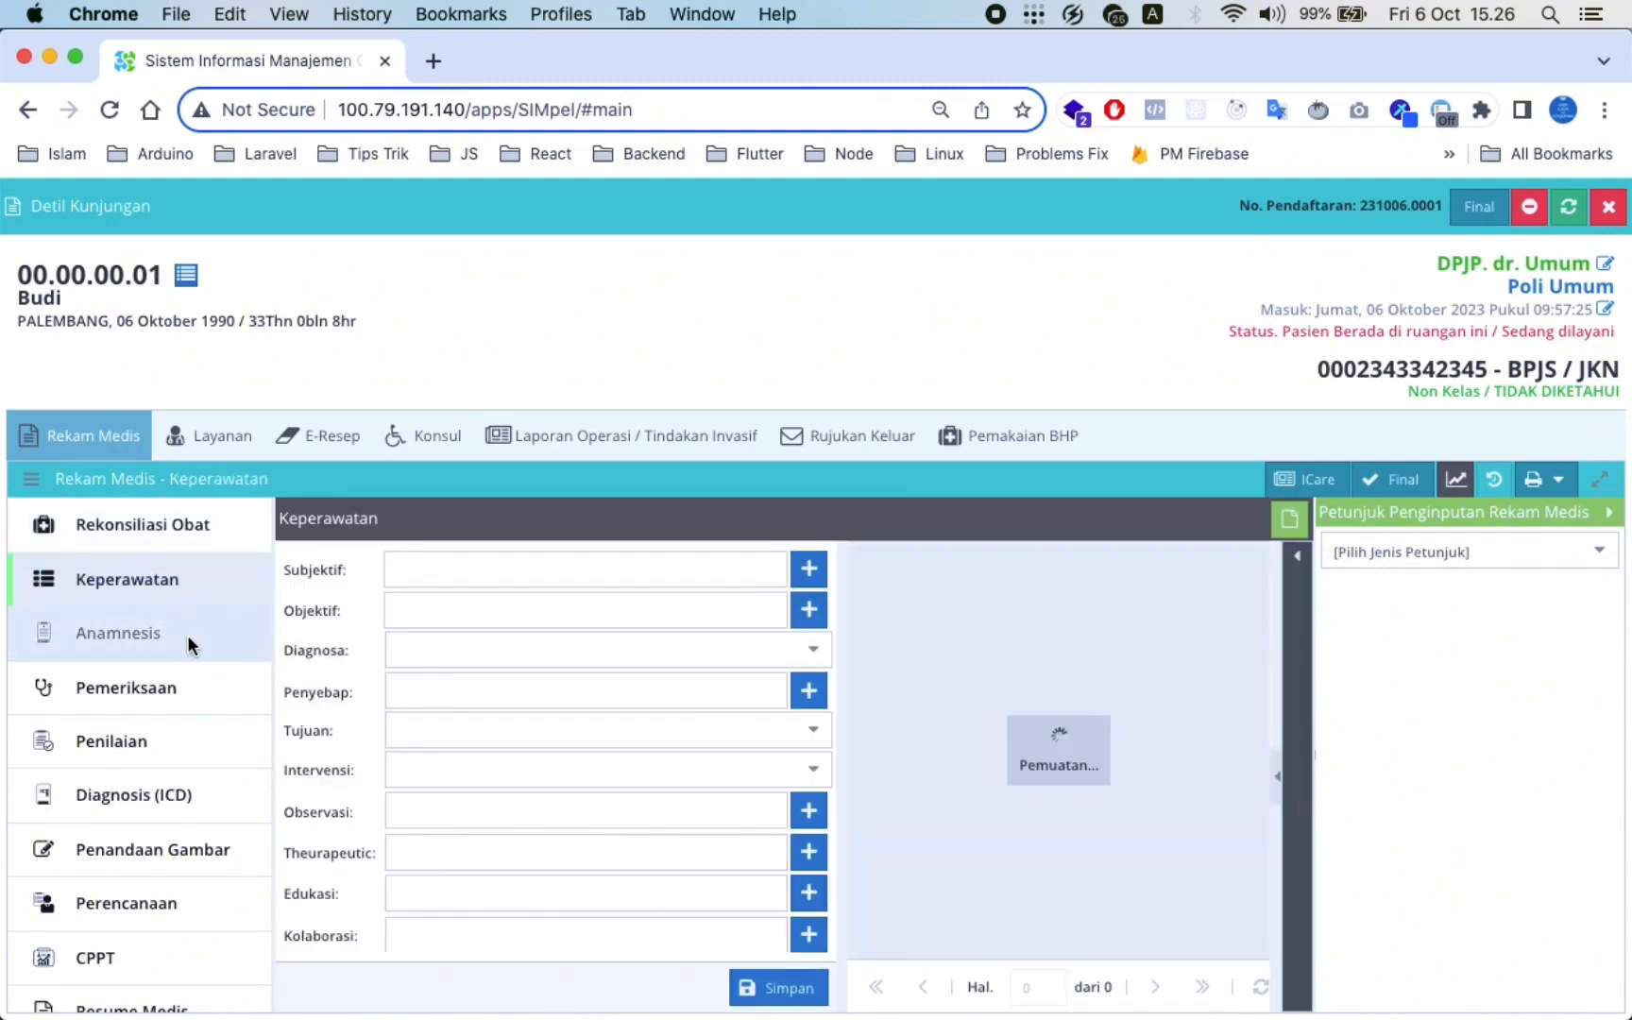
left_click(187, 635)
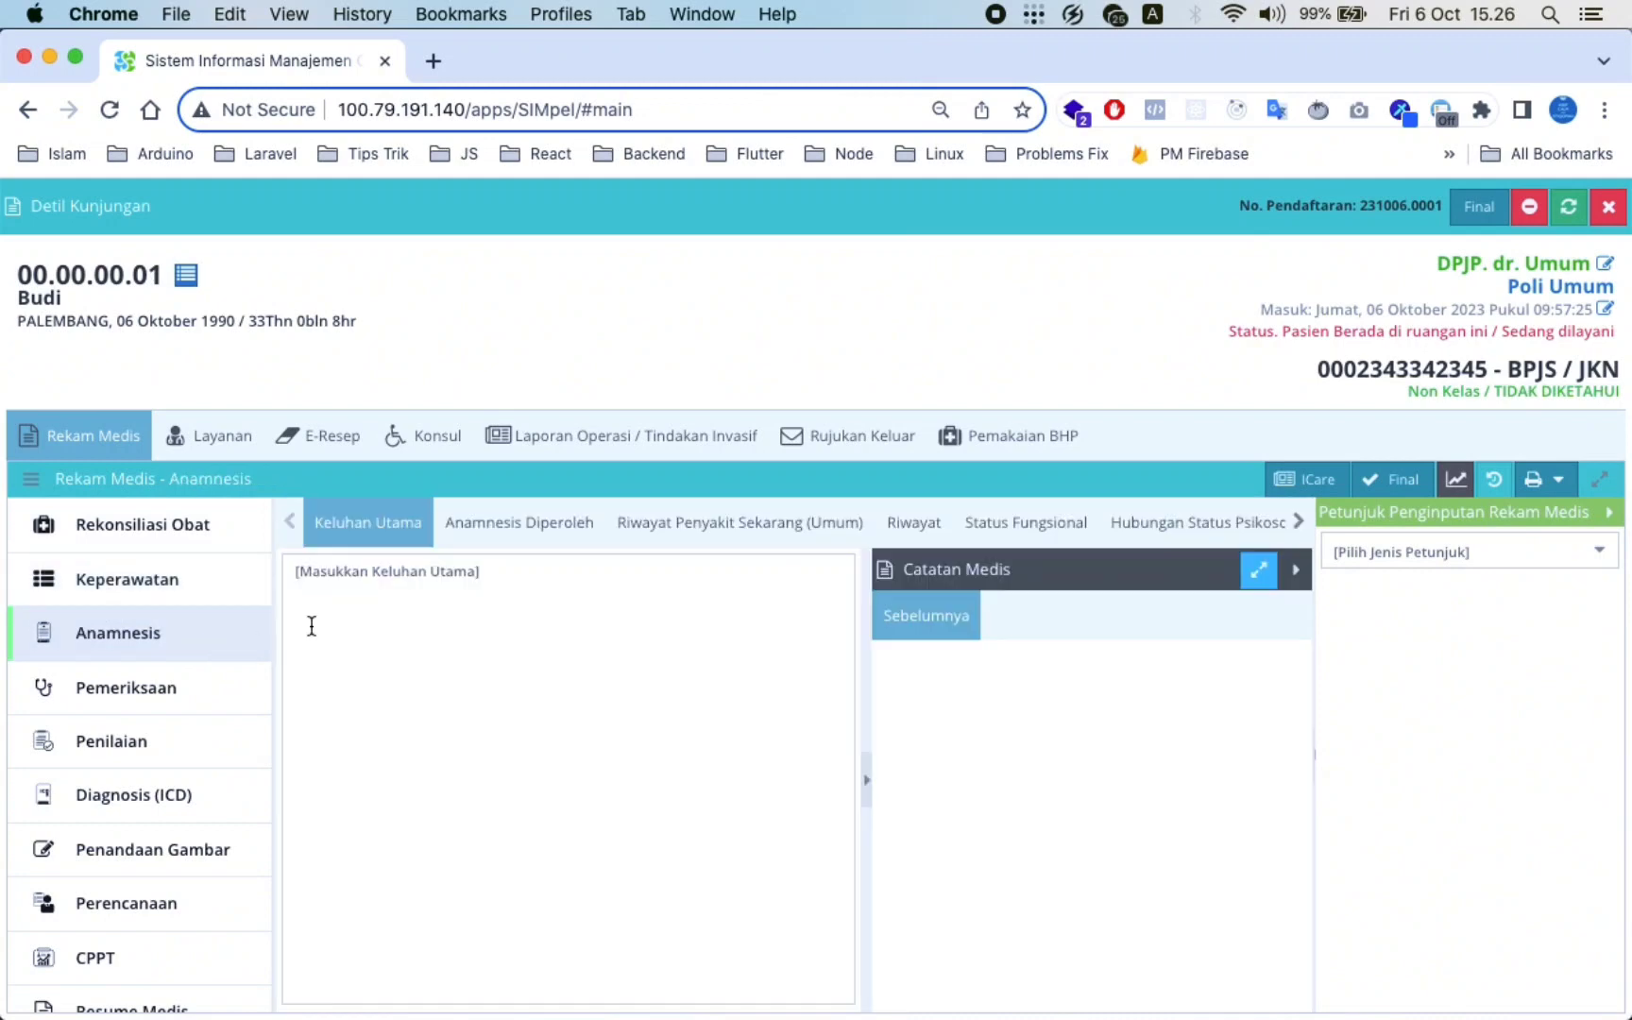
left_click(353, 571)
type("BAPIL")
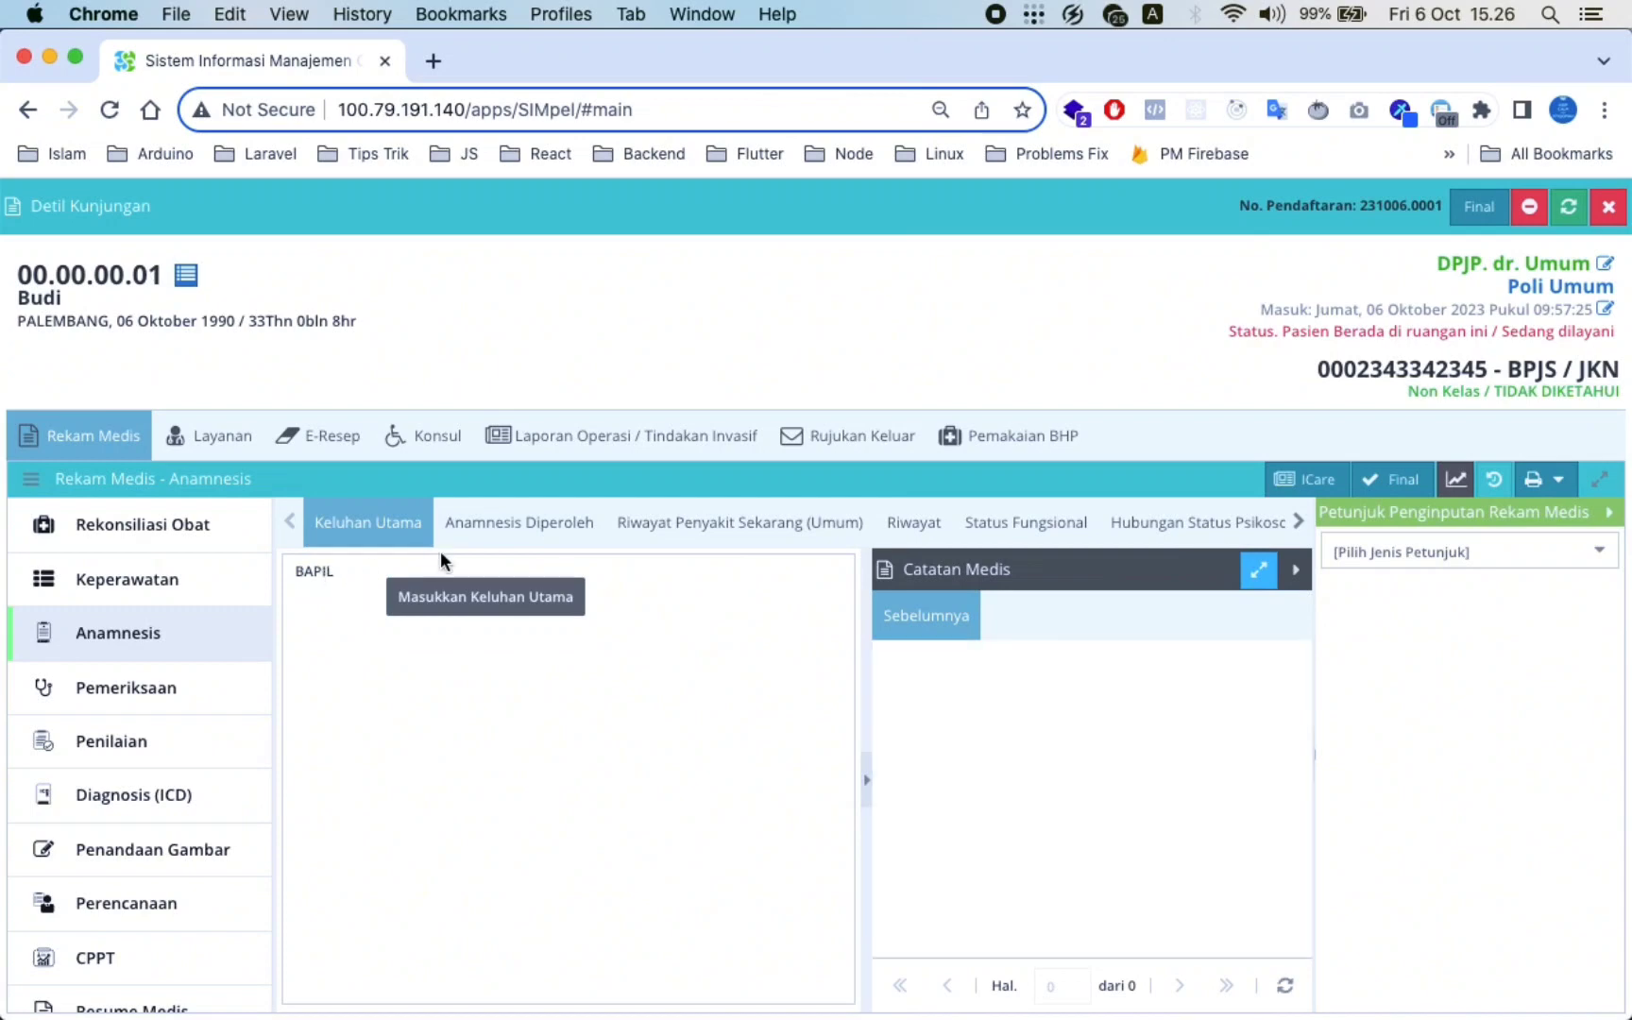
Check Anamnesis Diperoleh and Riwayat, then move through Pemeriksaan and Penilaian to Diagnosis (ICD)
left_click(499, 538)
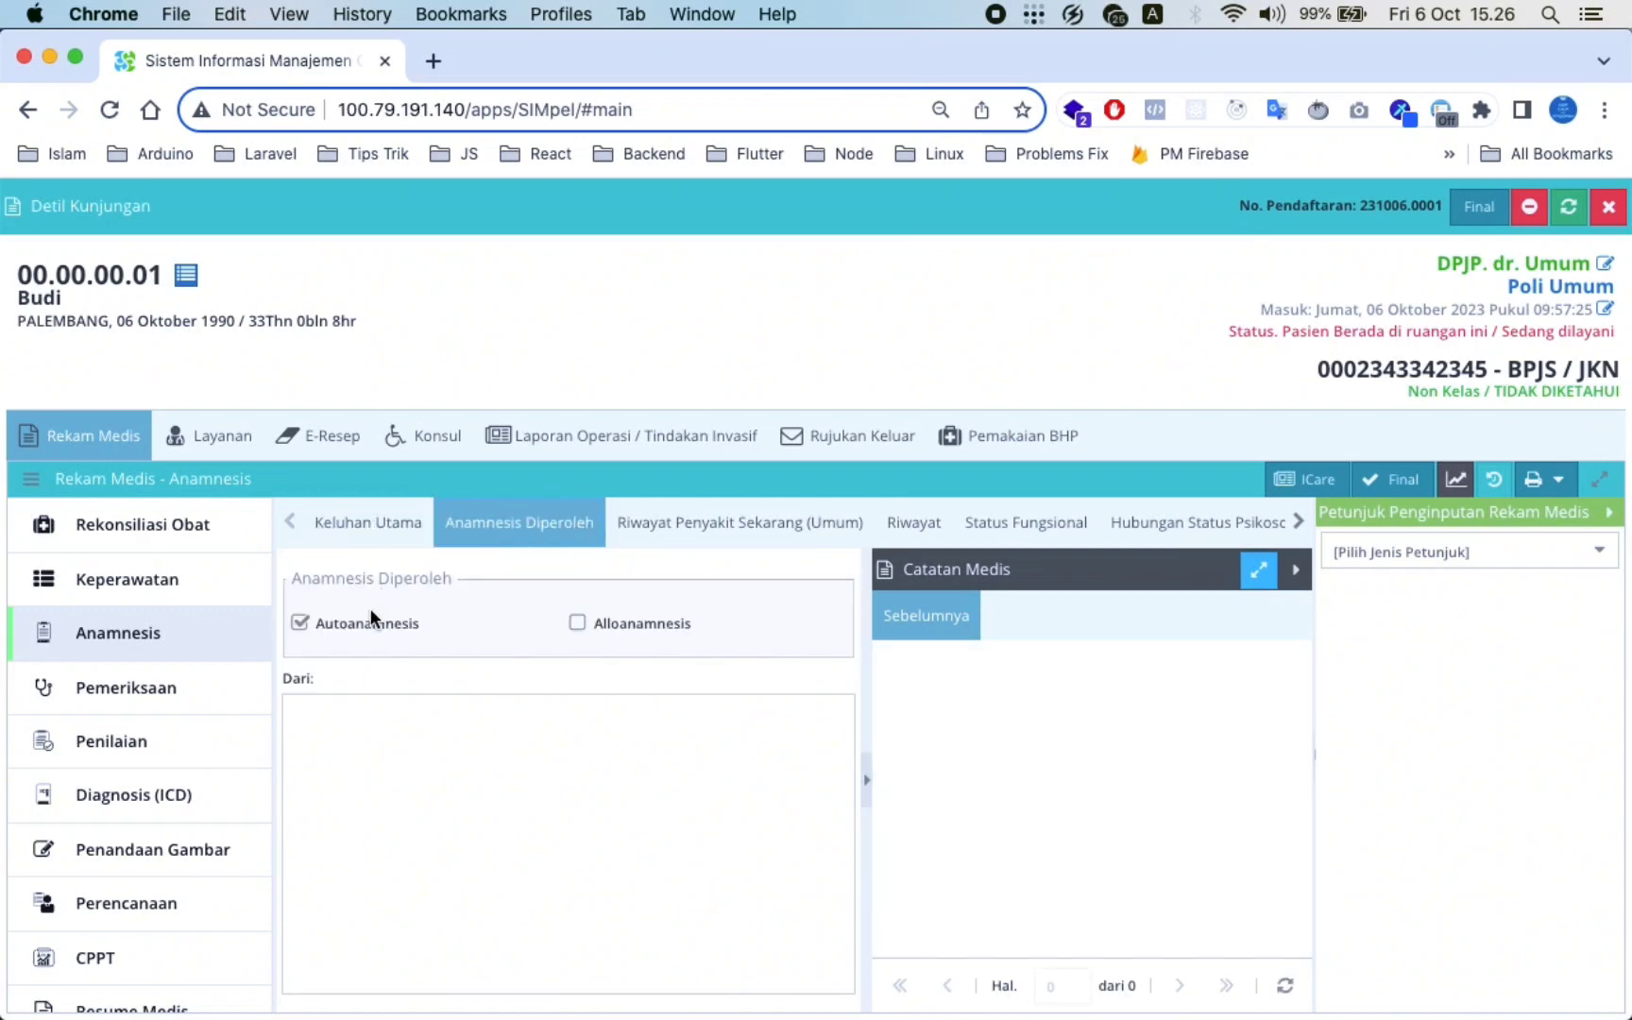
left_click(913, 523)
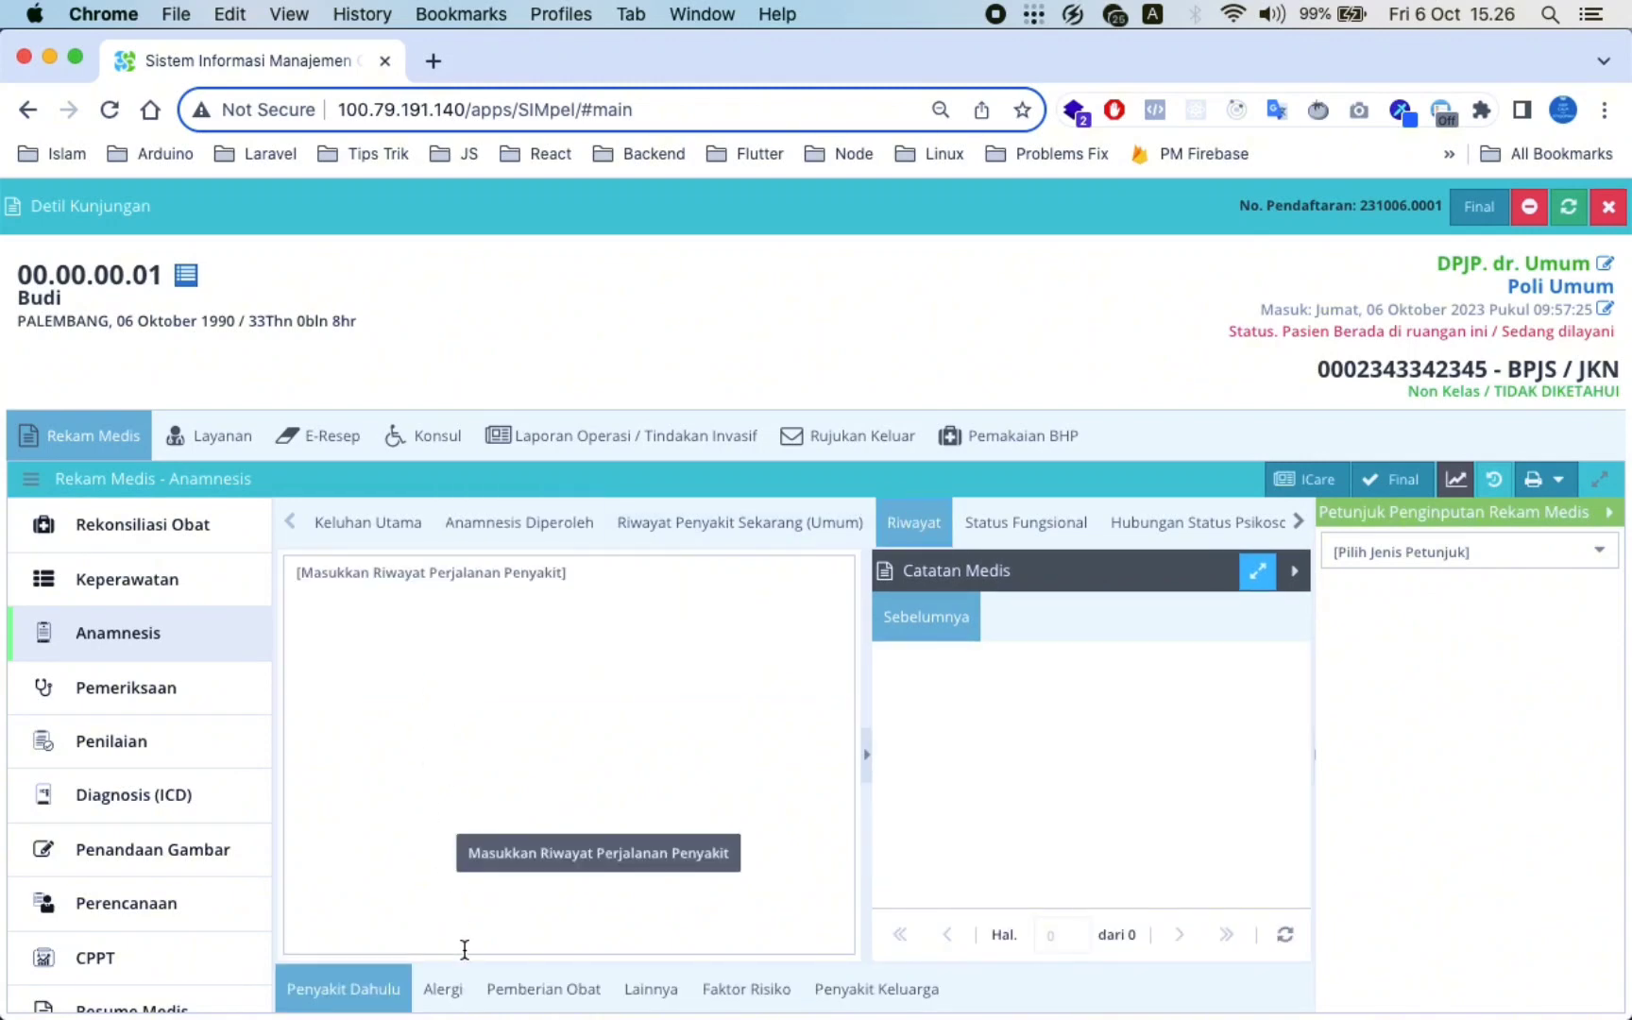
left_click(191, 700)
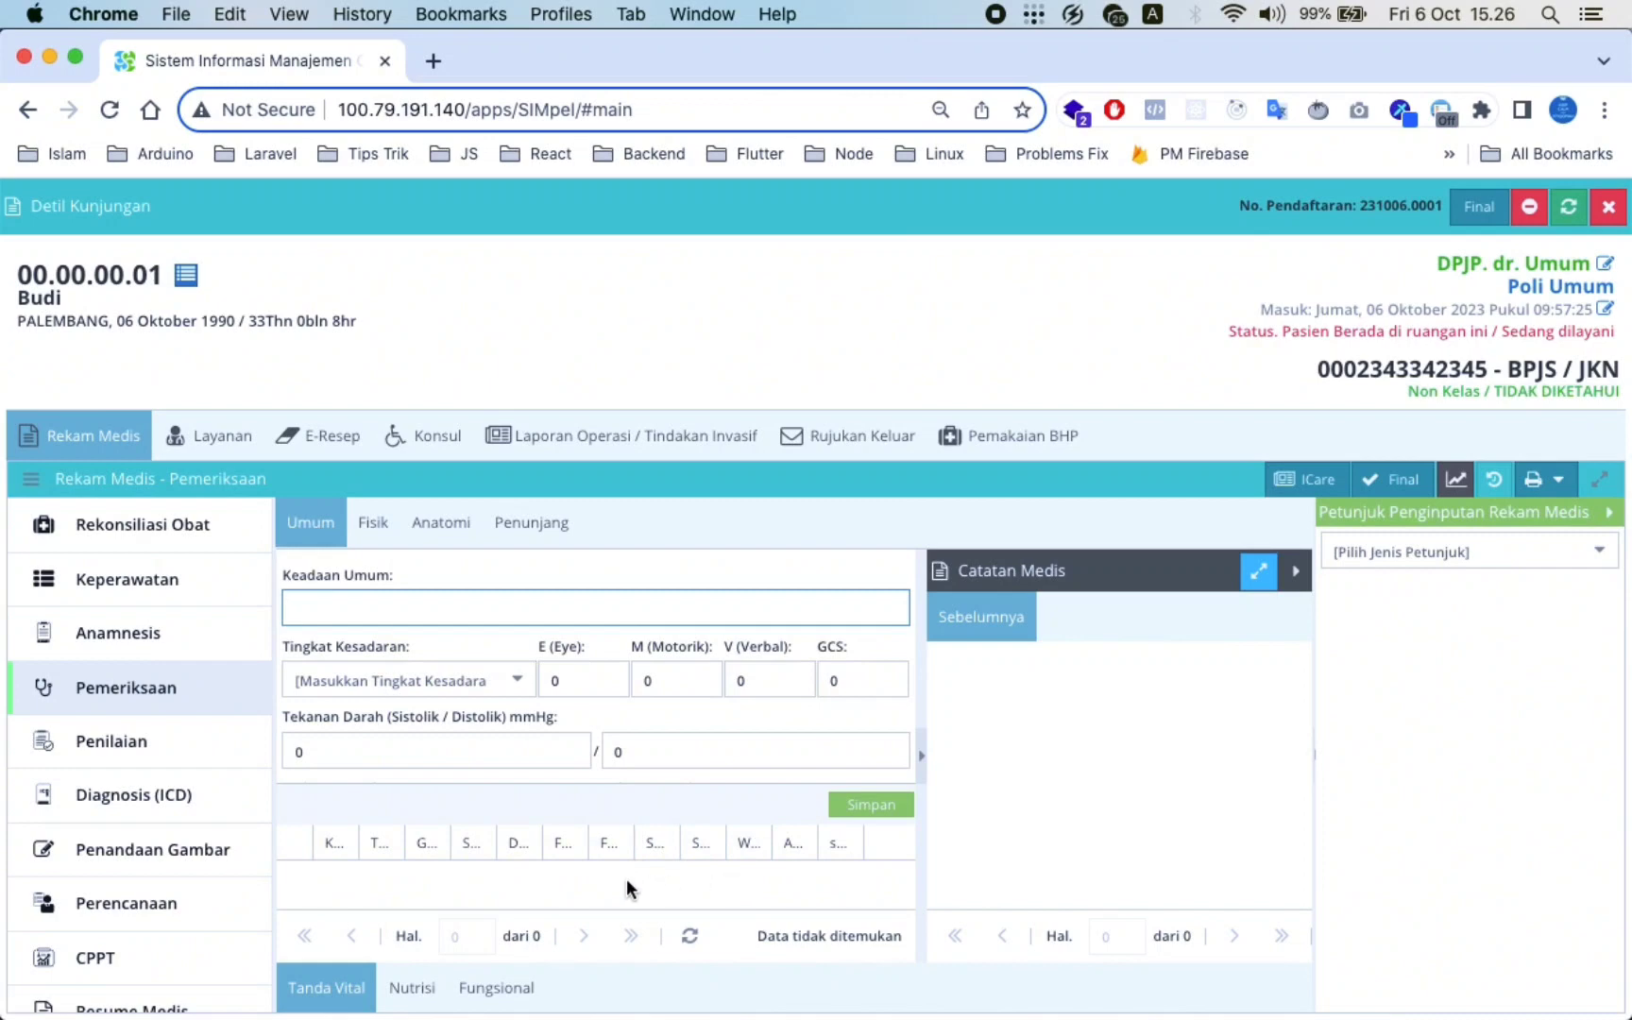
left_click(140, 754)
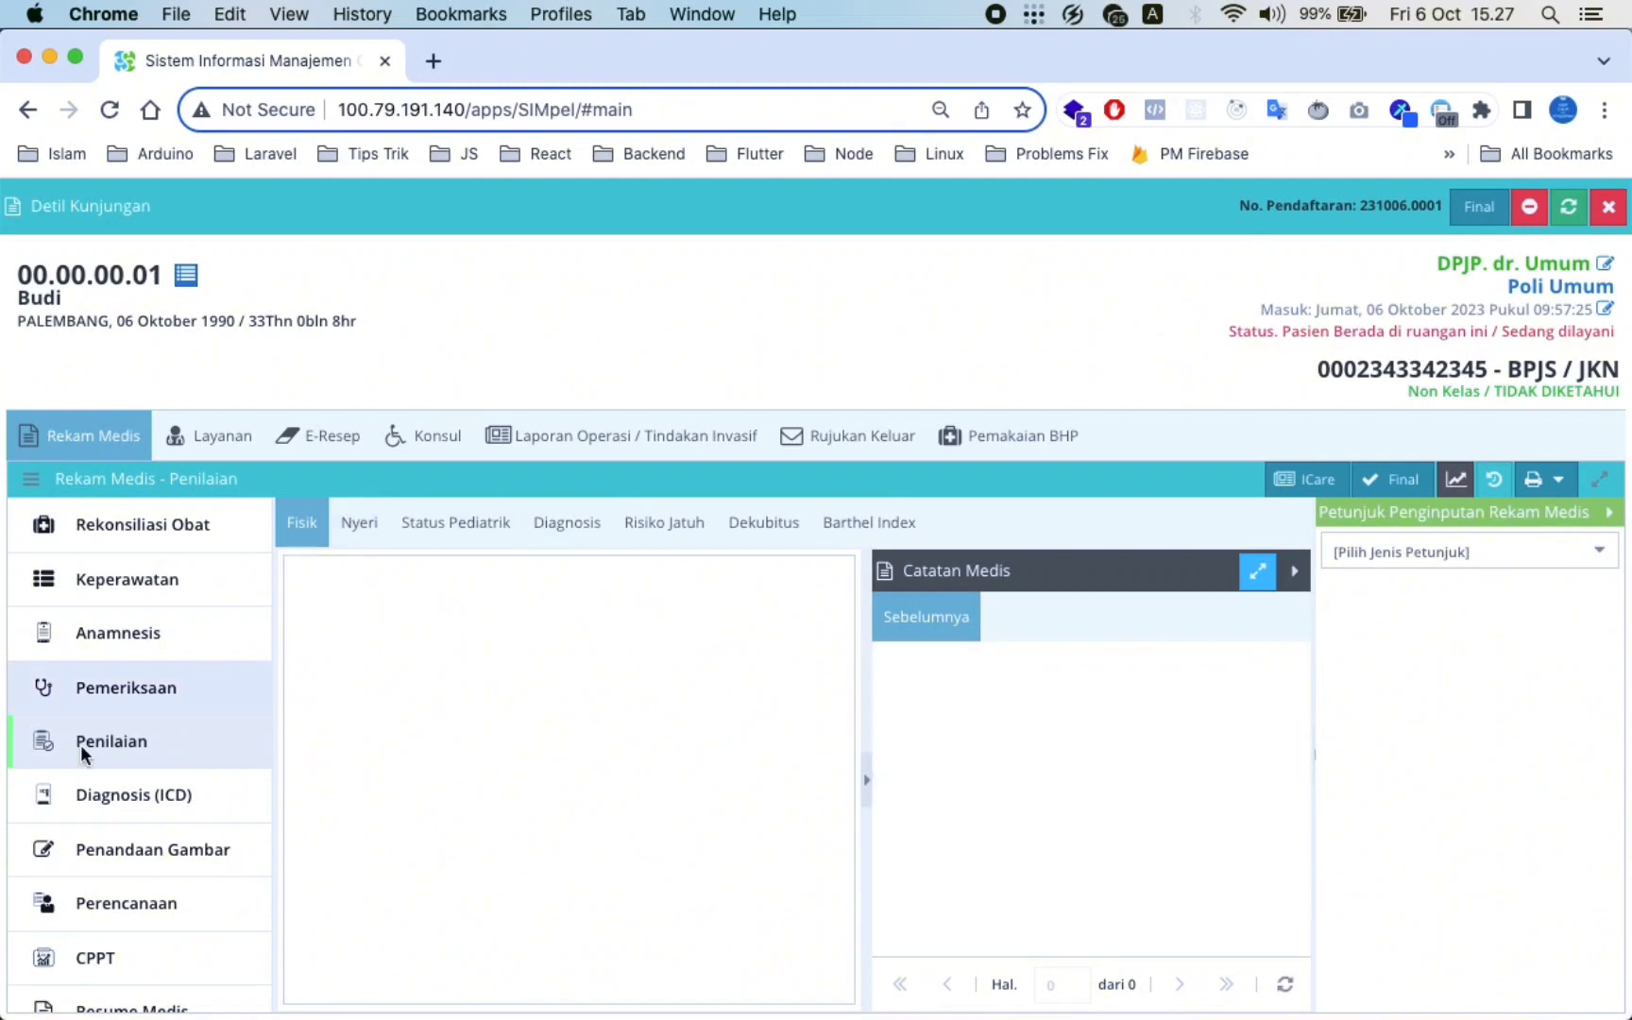
left_click(145, 796)
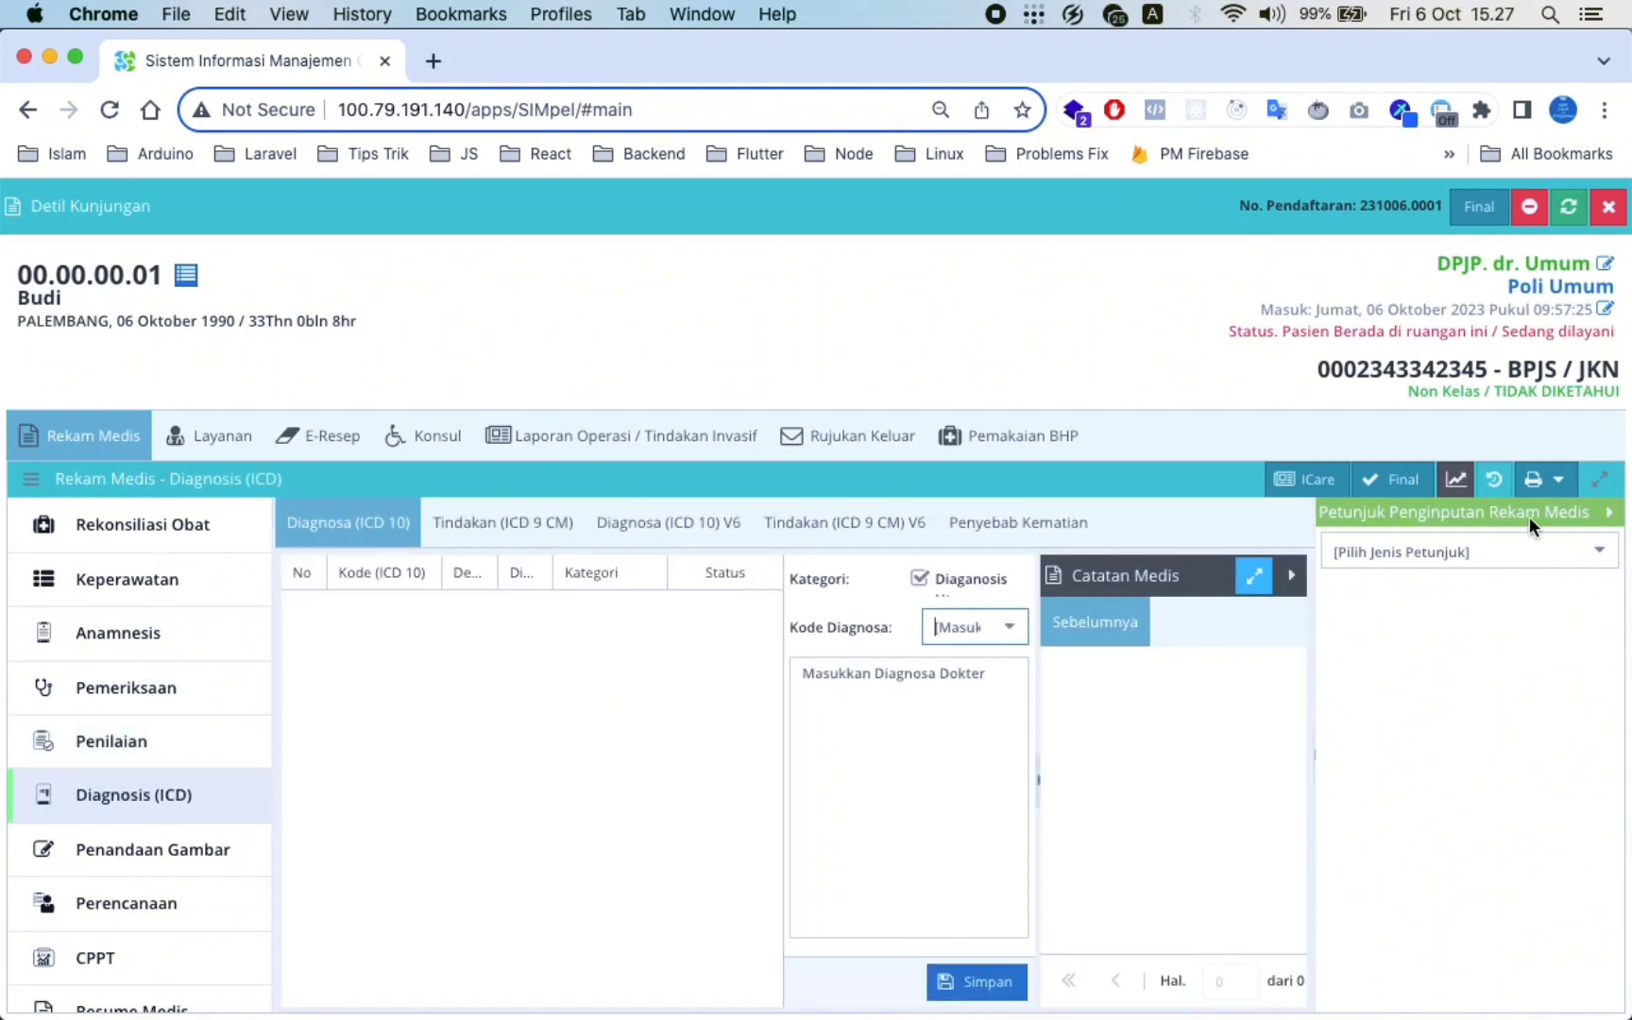
Save ICD code J00 (Acute nasopharyngitis) as the main diagnosis with doctor's note 'tes'
left_click(1606, 518)
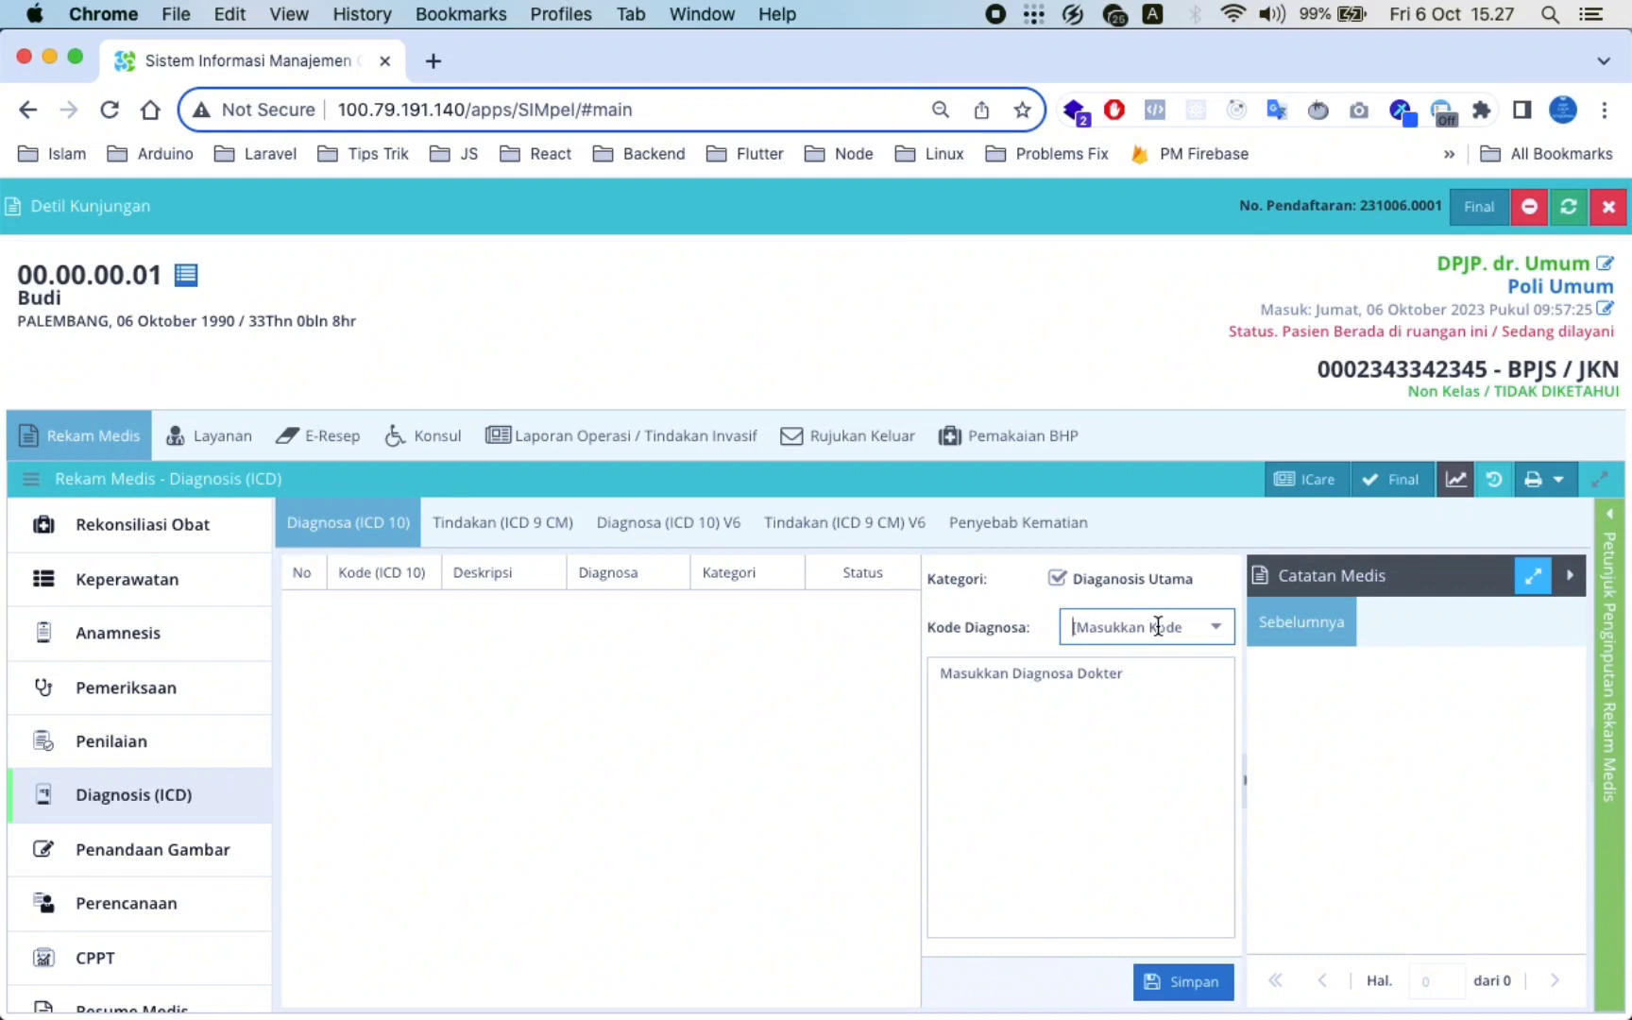
type("j00")
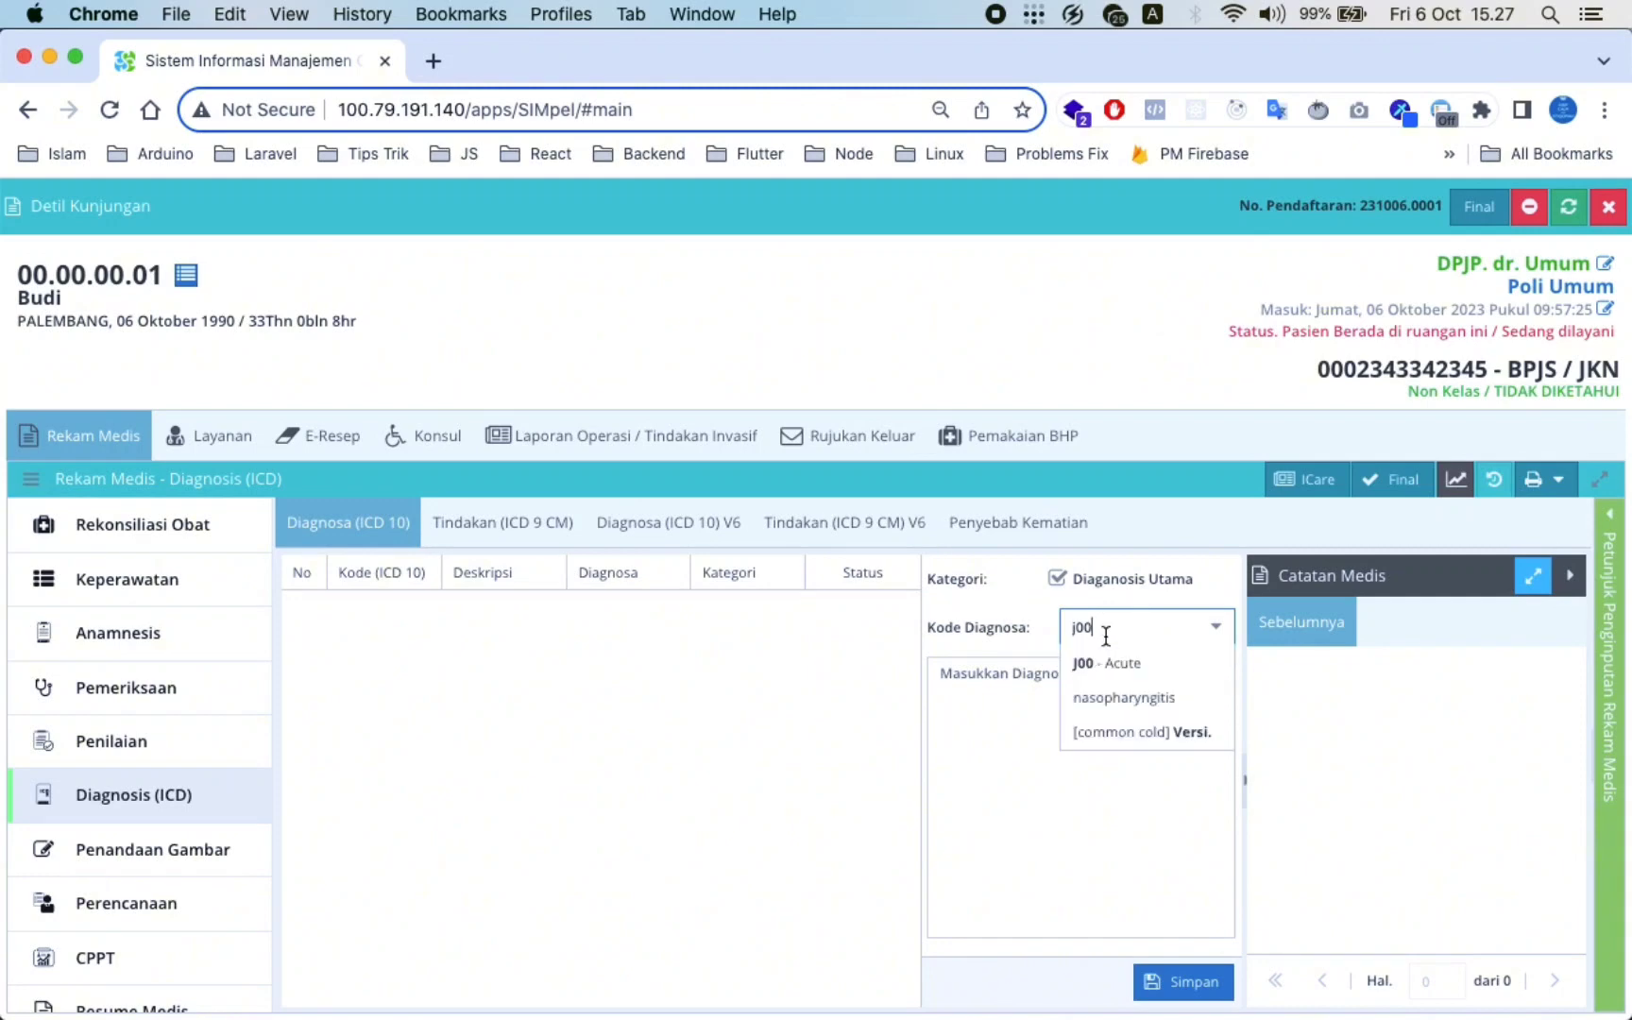
left_click(1115, 654)
left_click(1109, 751)
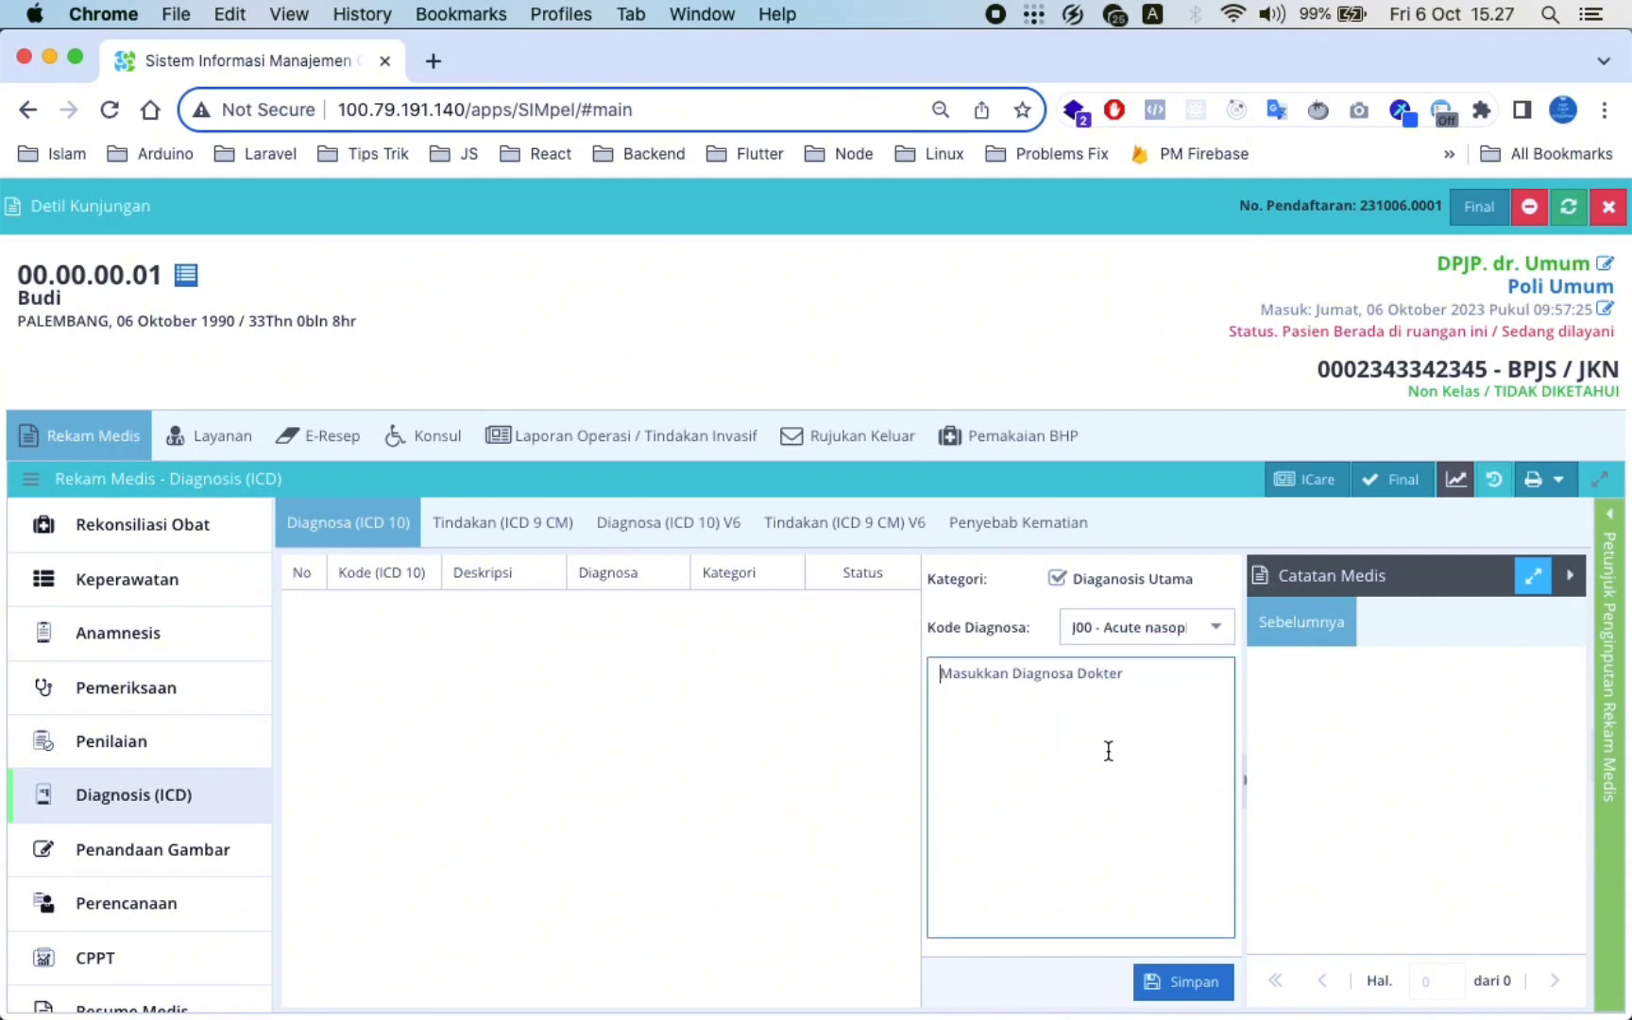
type("tes")
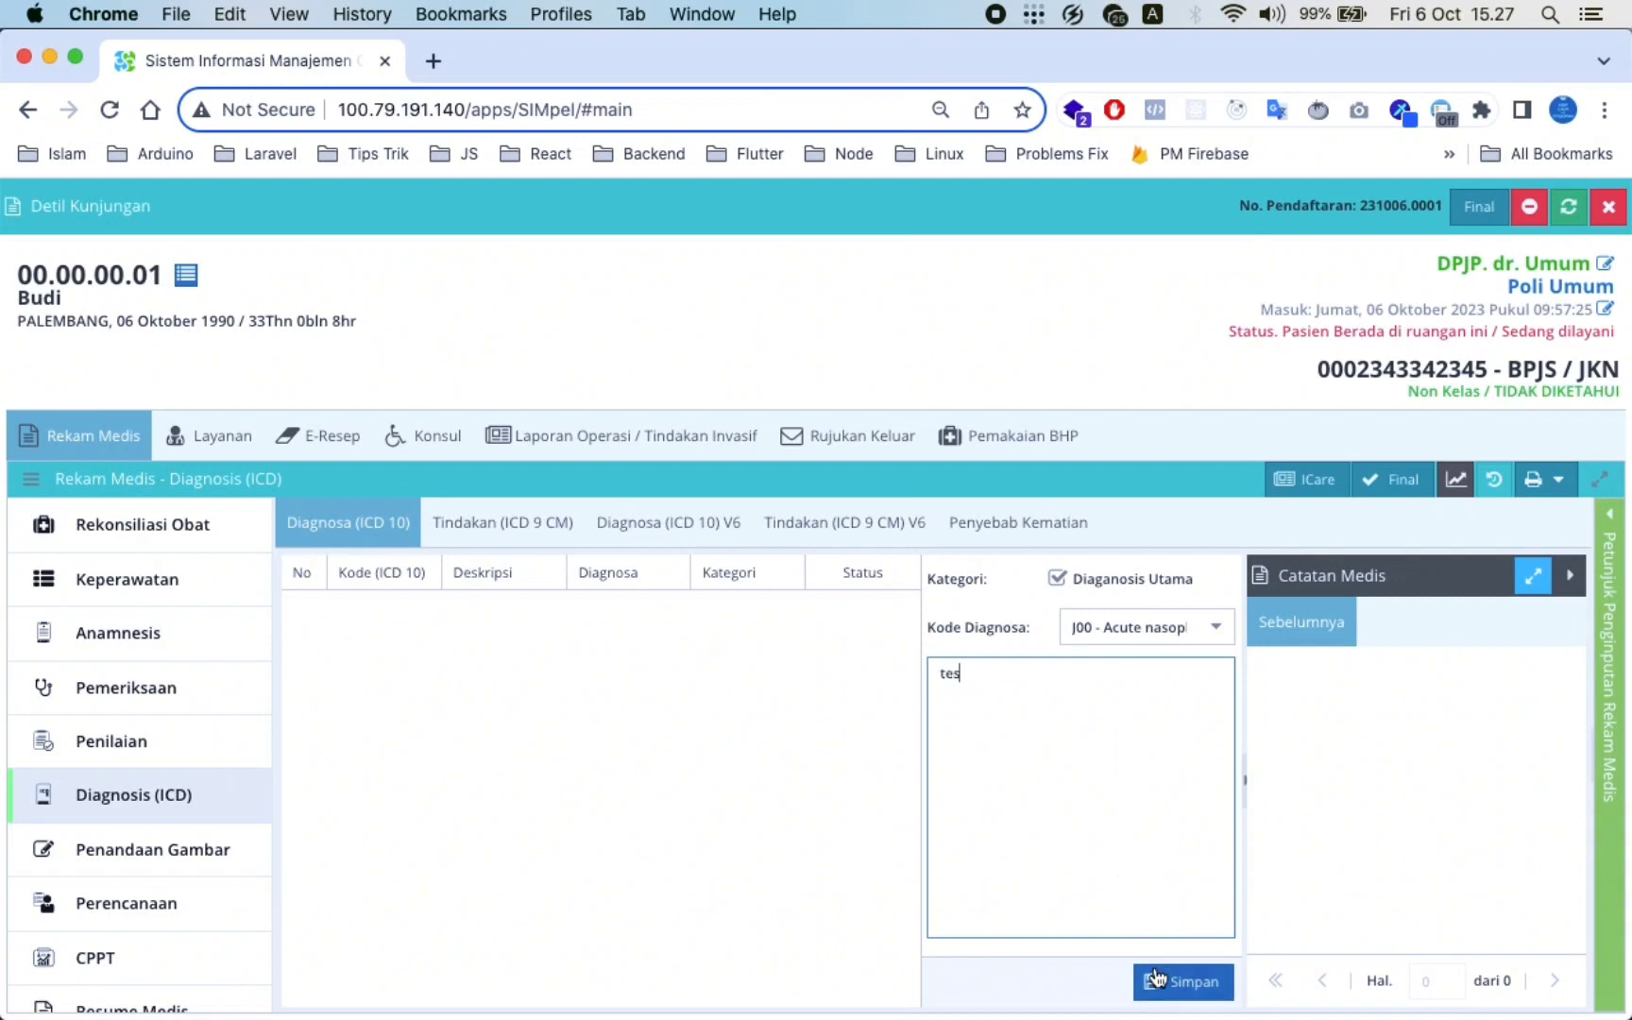
left_click(1158, 977)
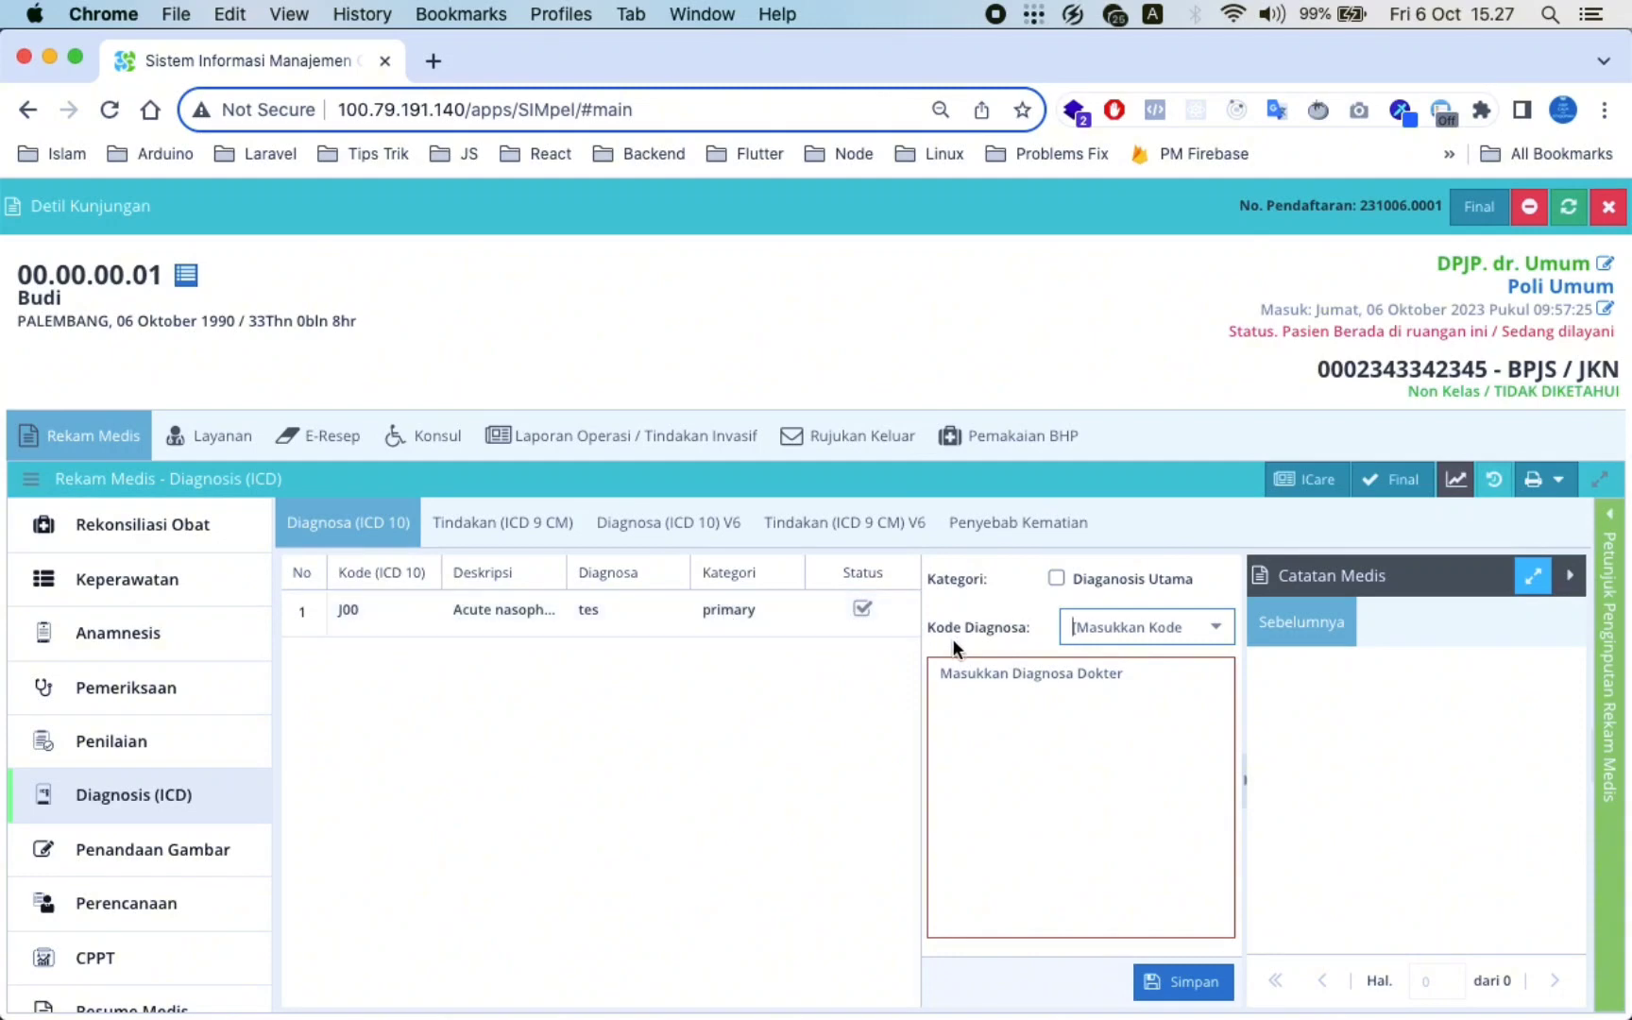
Add diagnosis code A42.1 with note 'tes' and save it
left_click(1210, 631)
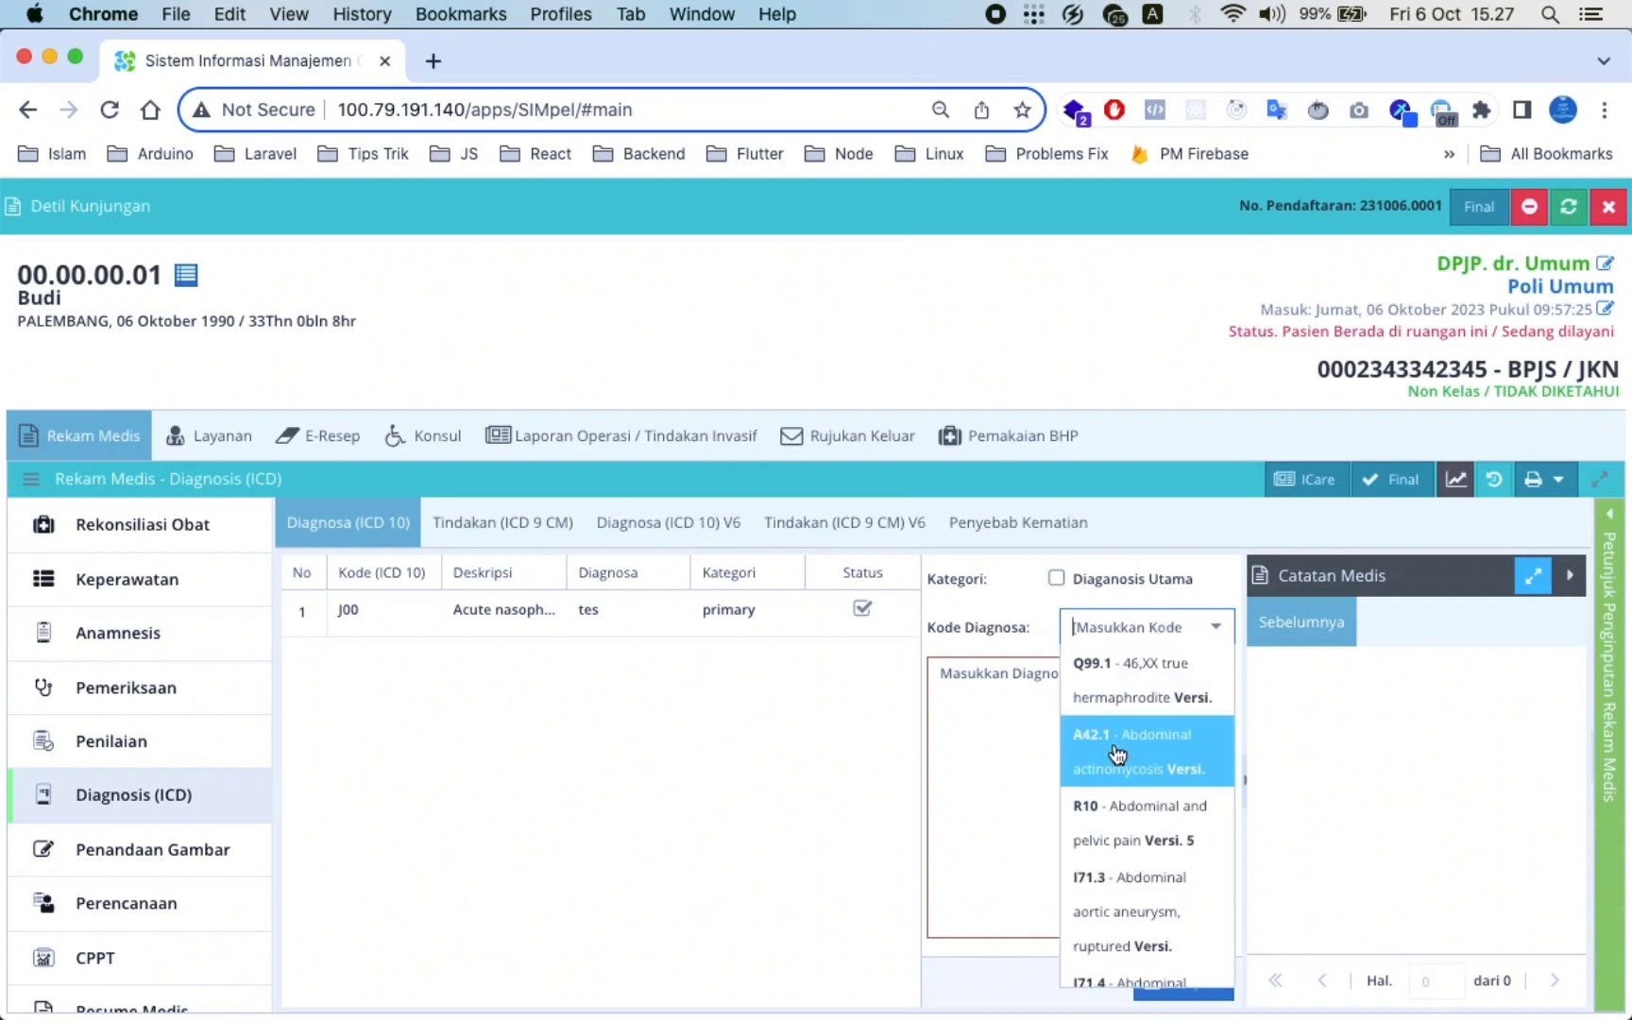
left_click(1119, 763)
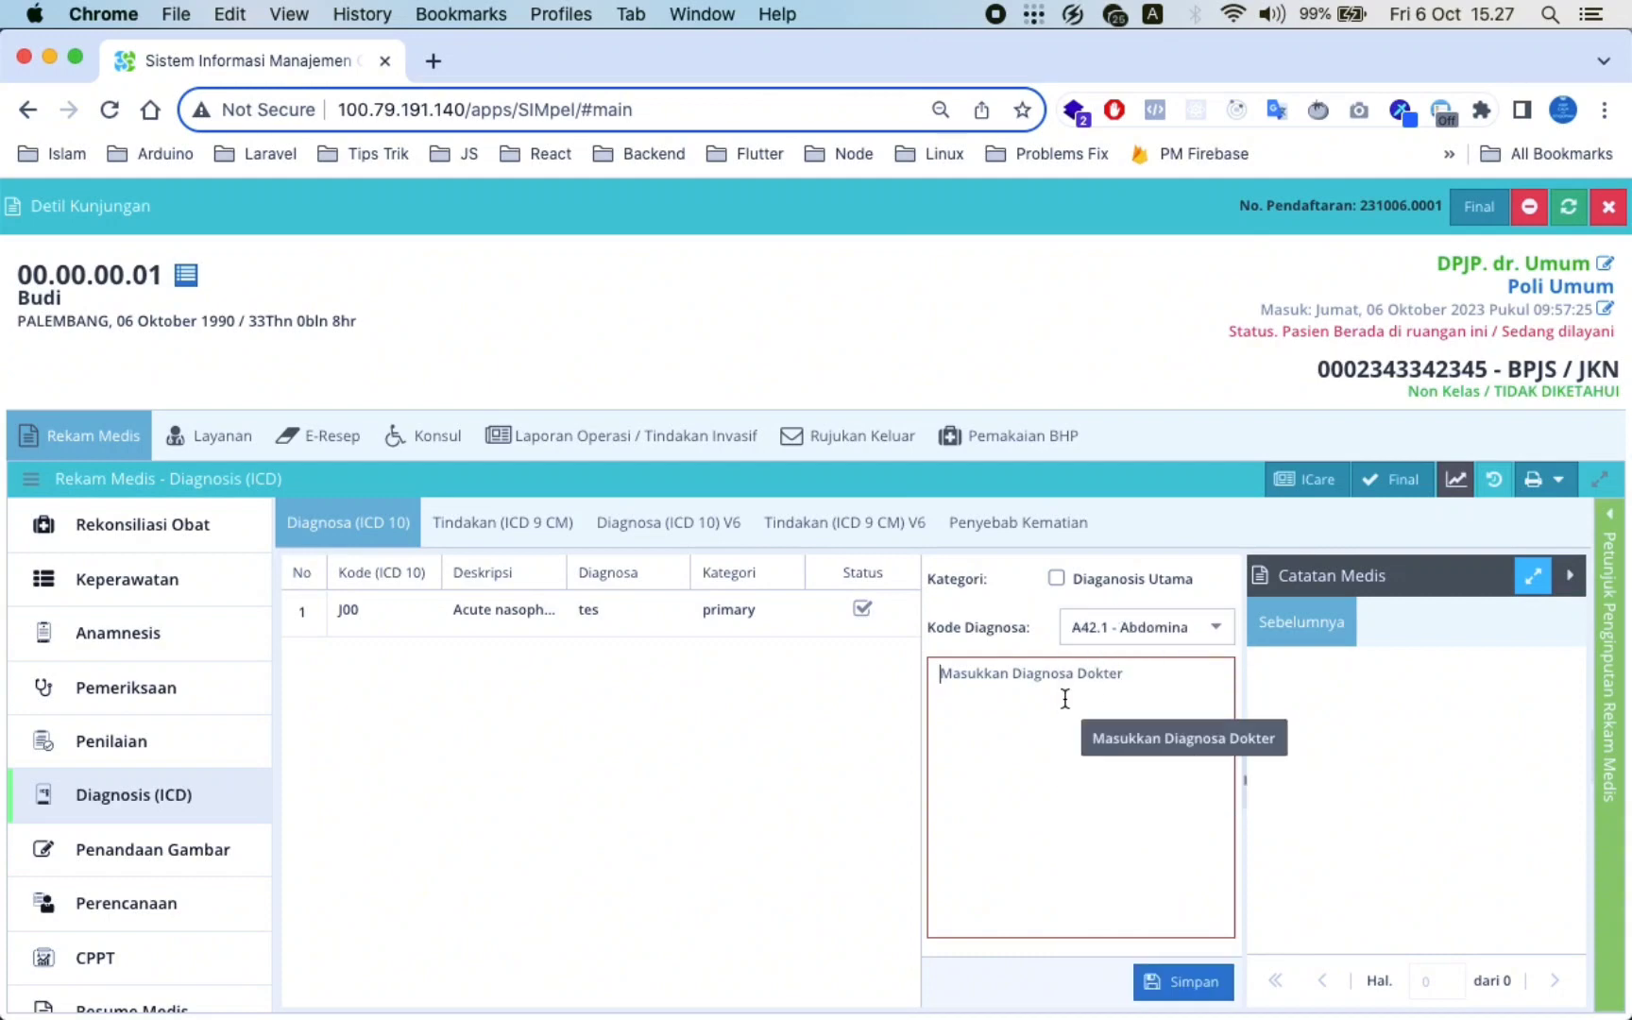
type("tes")
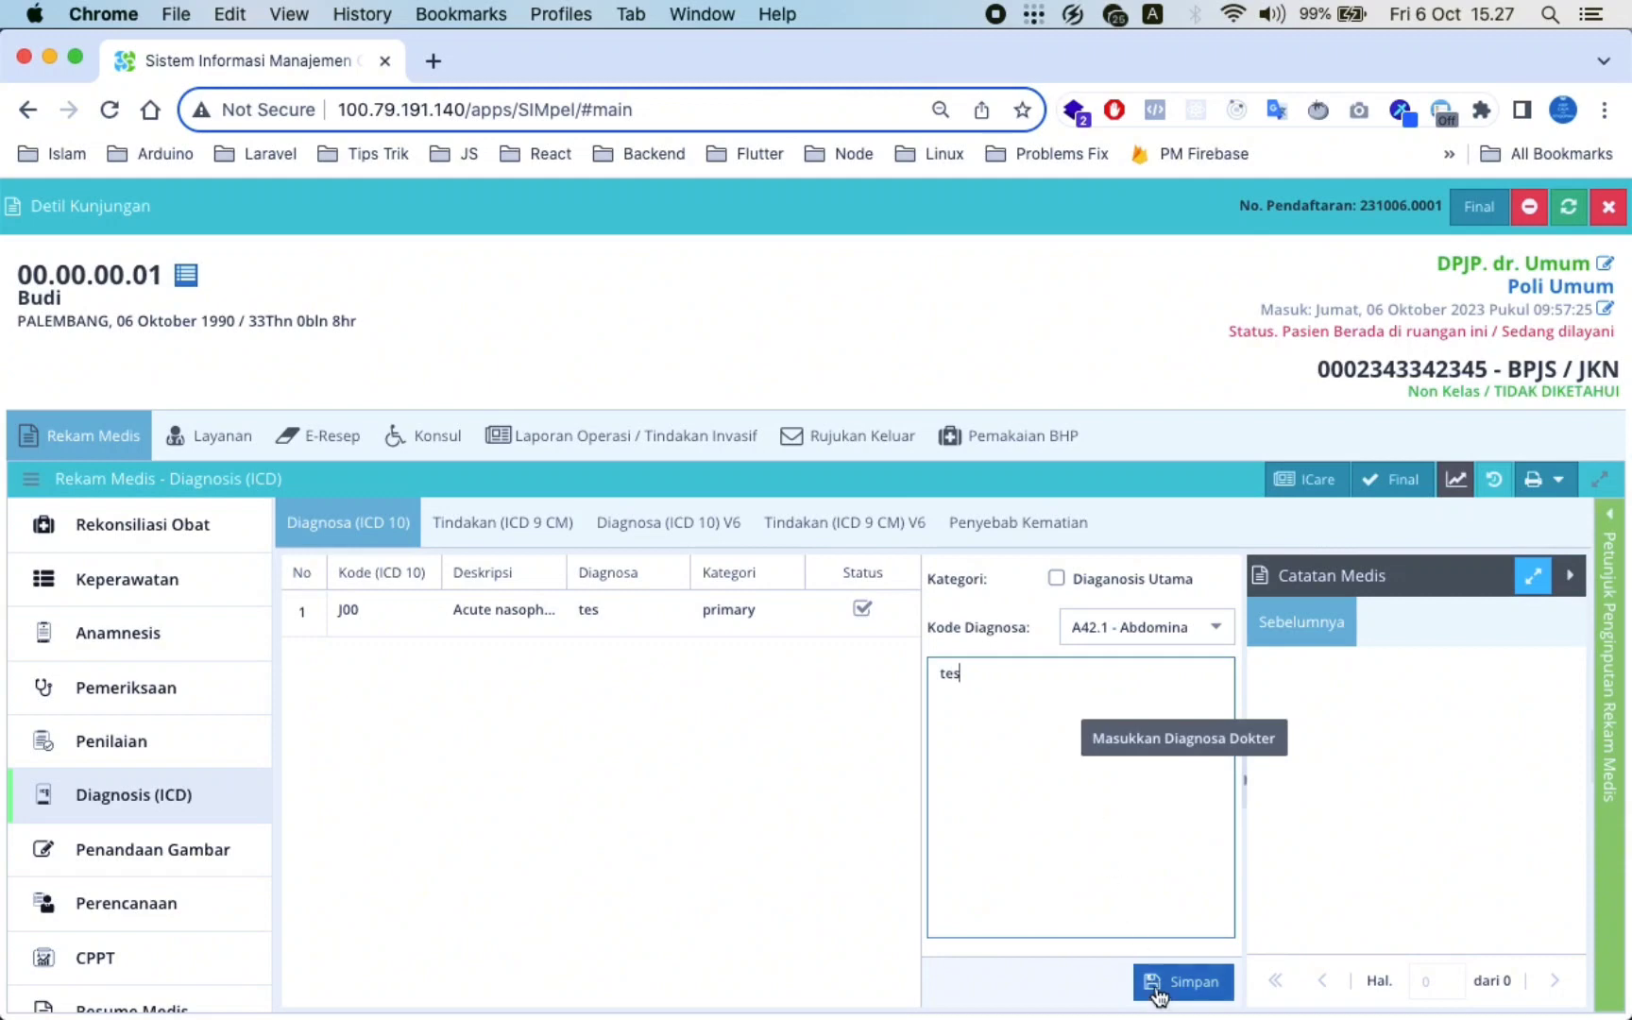
left_click(1162, 994)
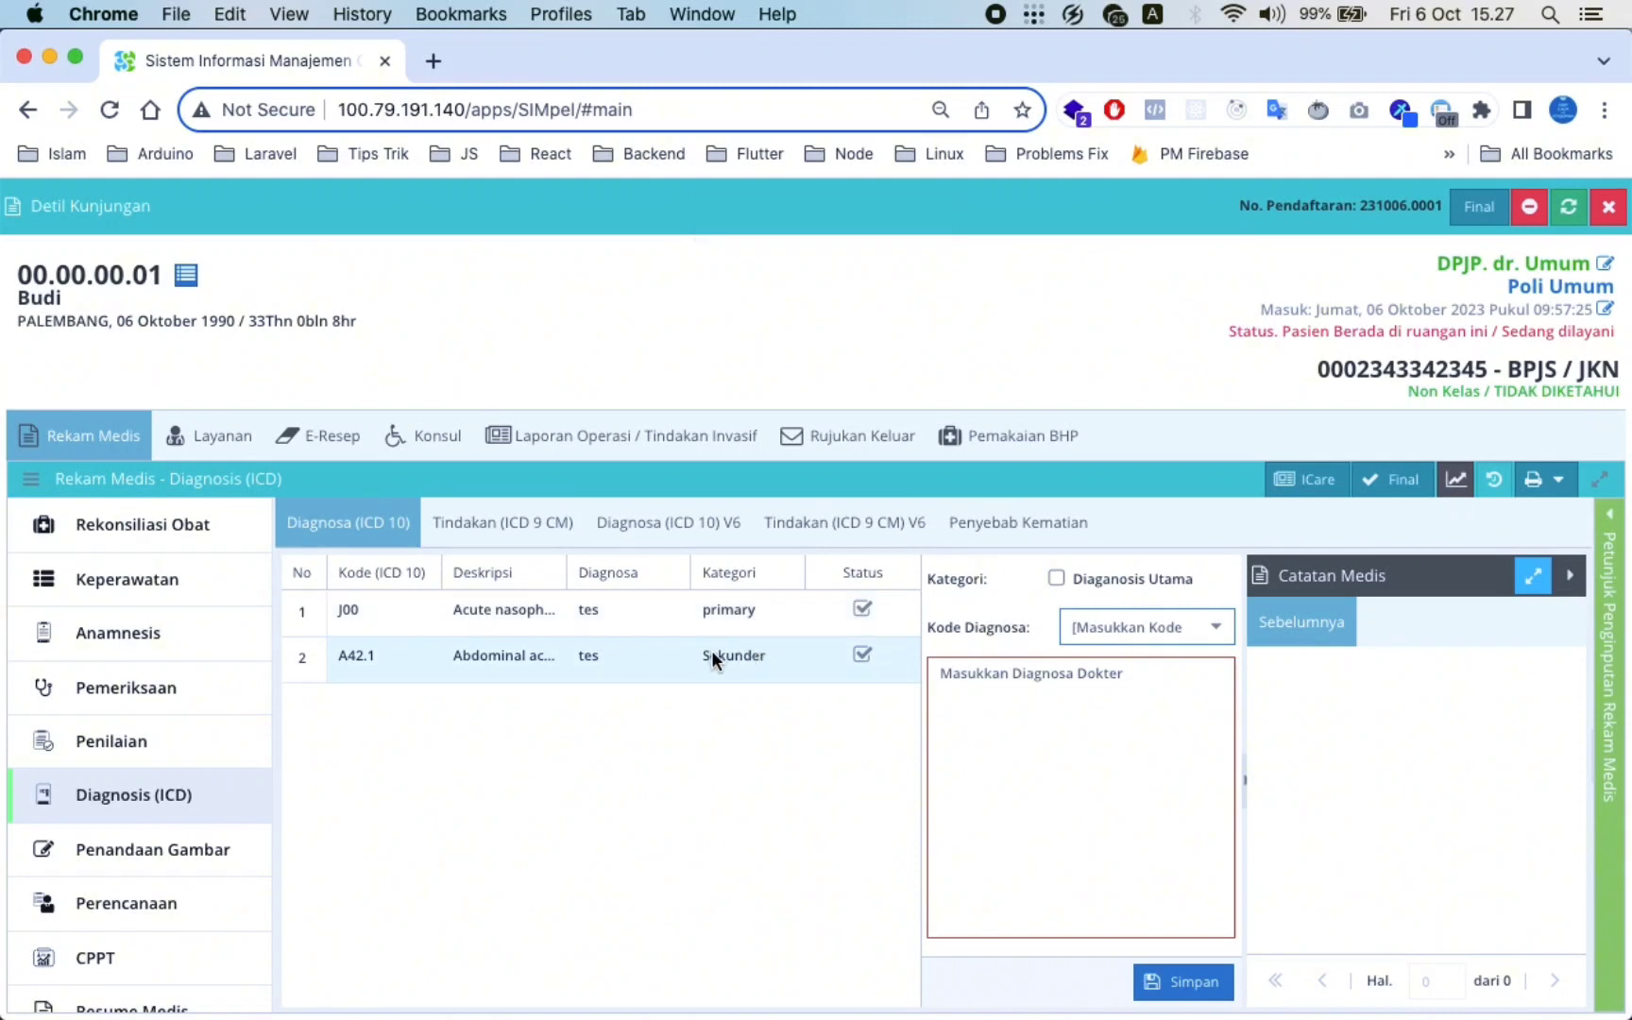
Tick Diaganosis Utama on the A42.1 entry and save it as the primary diagnosis
left_click(711, 652)
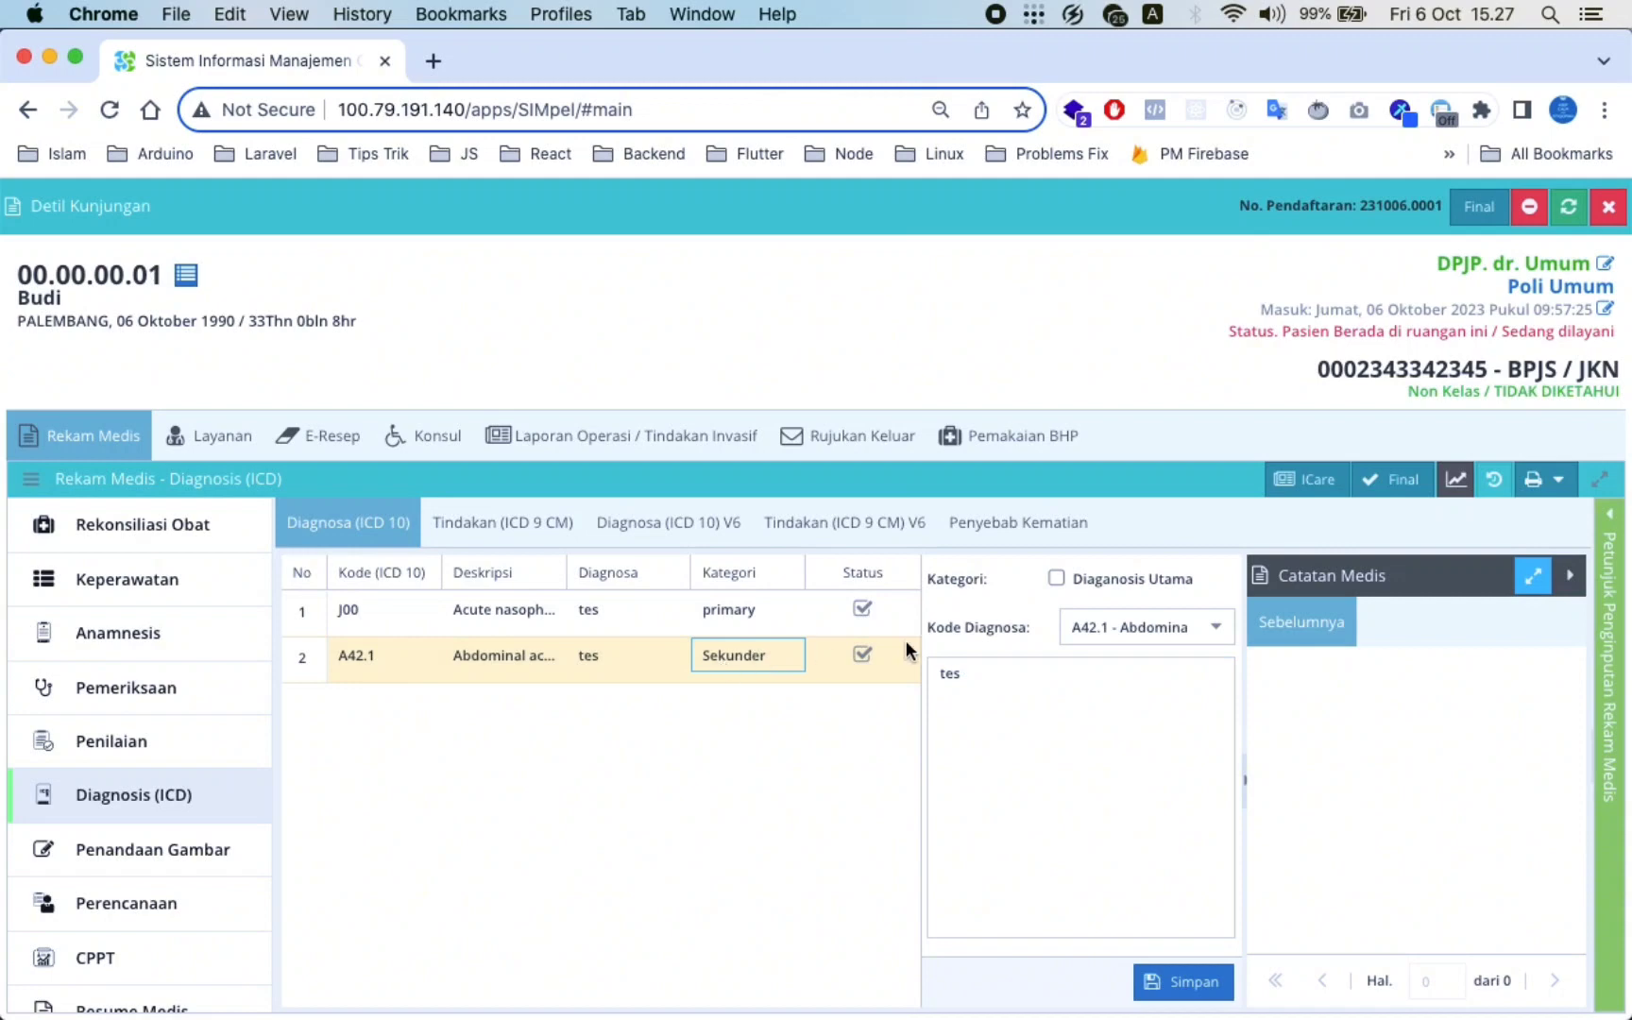
left_click(1054, 577)
left_click(1180, 982)
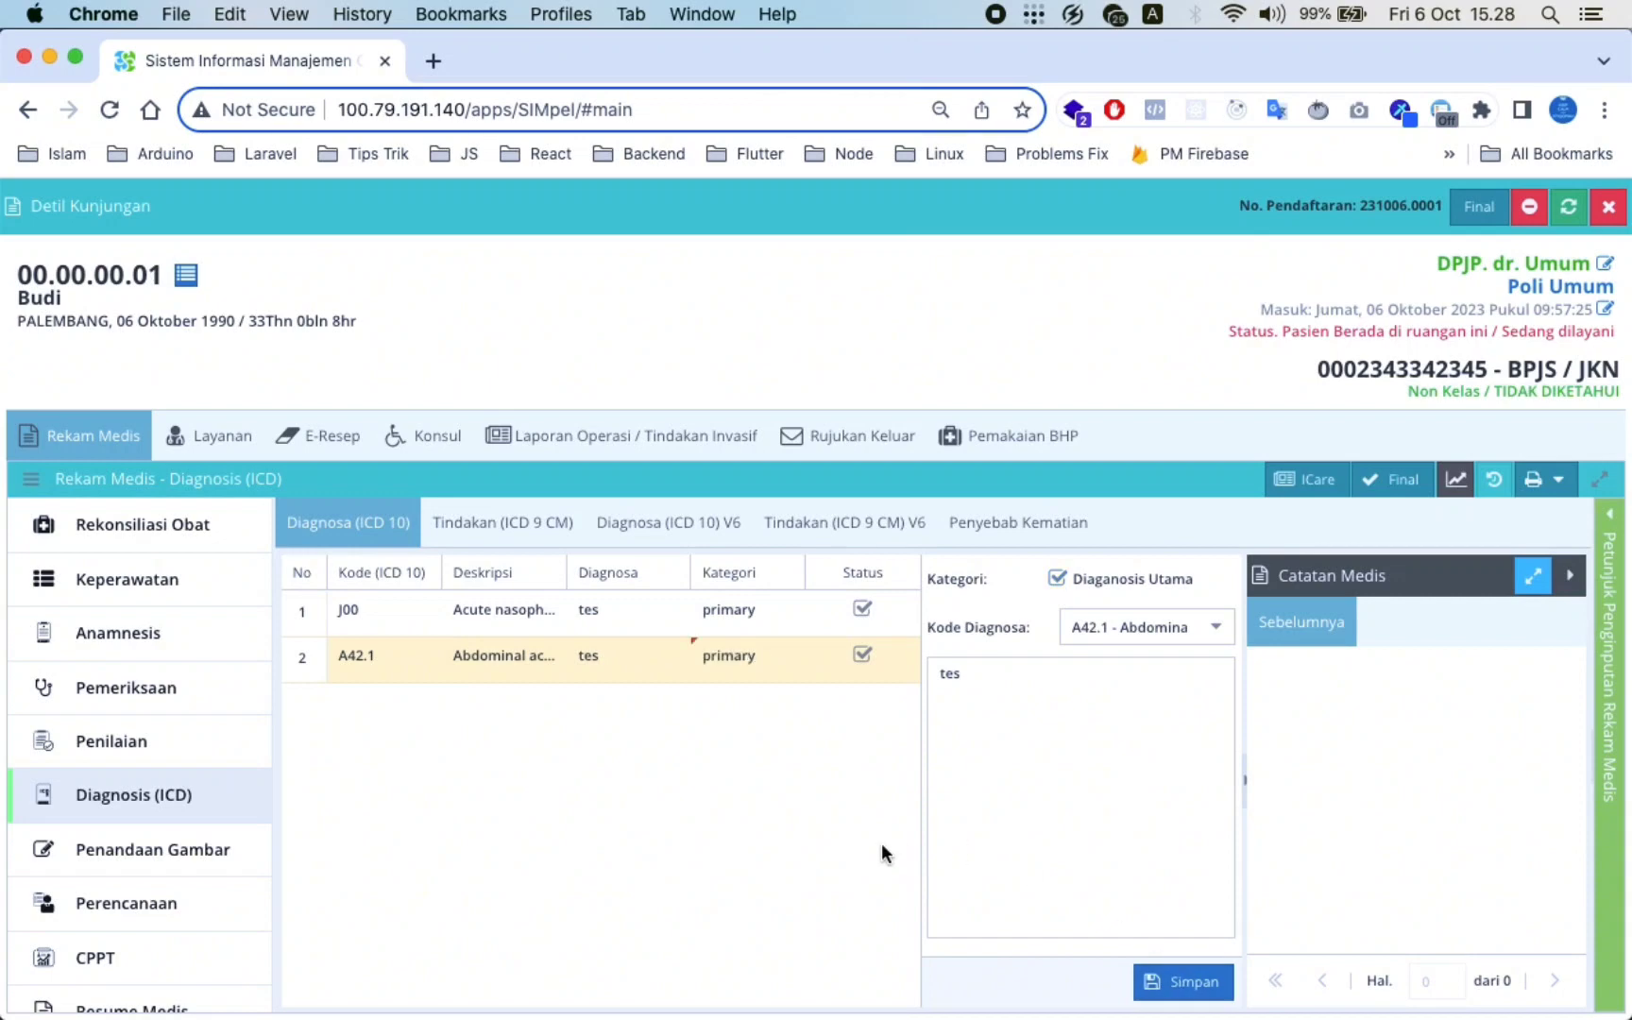
left_click(1179, 984)
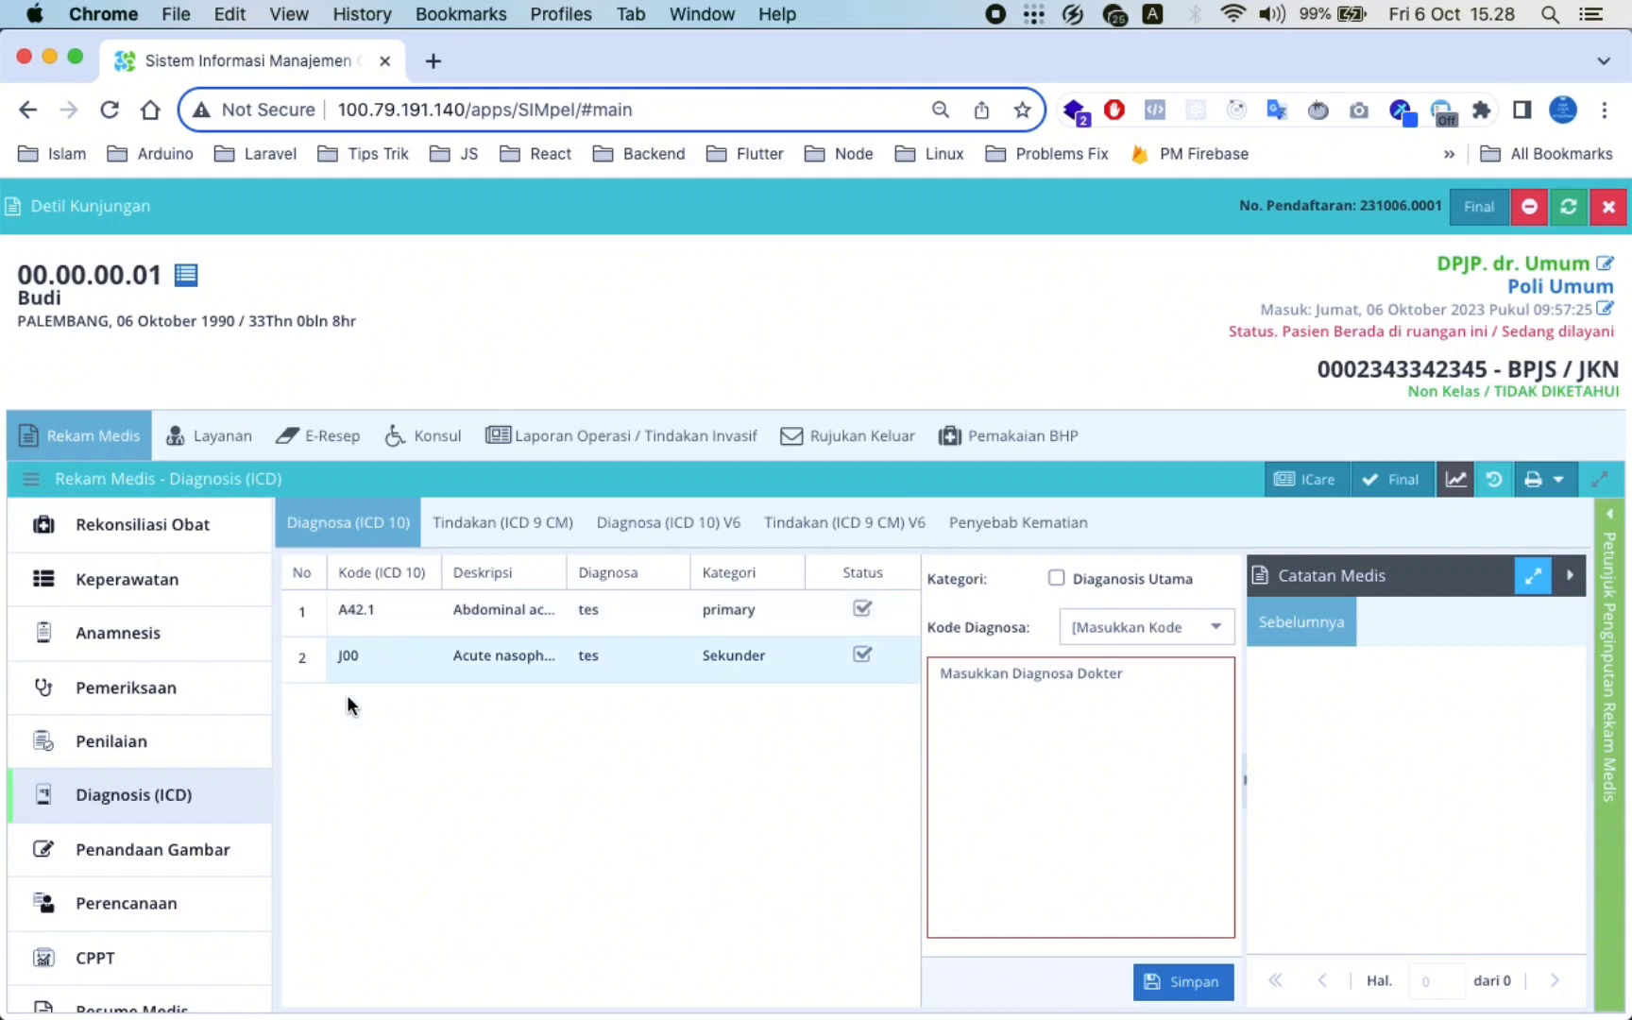
Load the body-chart template in Penandaan Gambar, keeping black as the marker colour
left_click(242, 848)
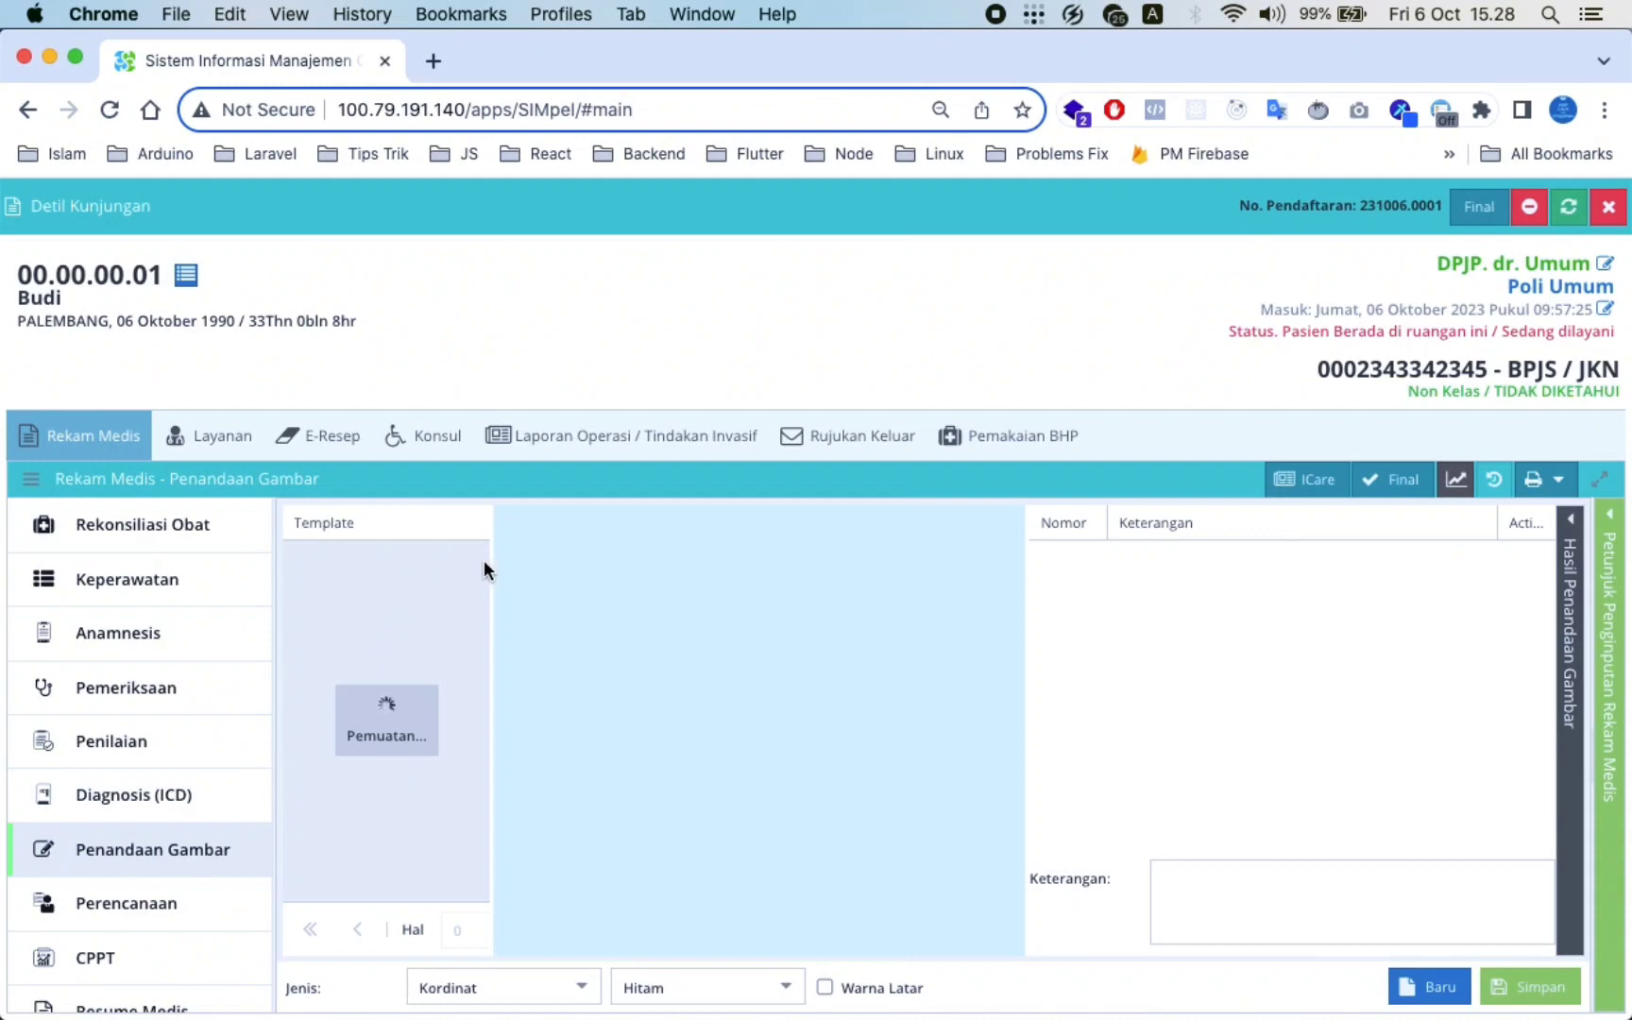
left_click(382, 595)
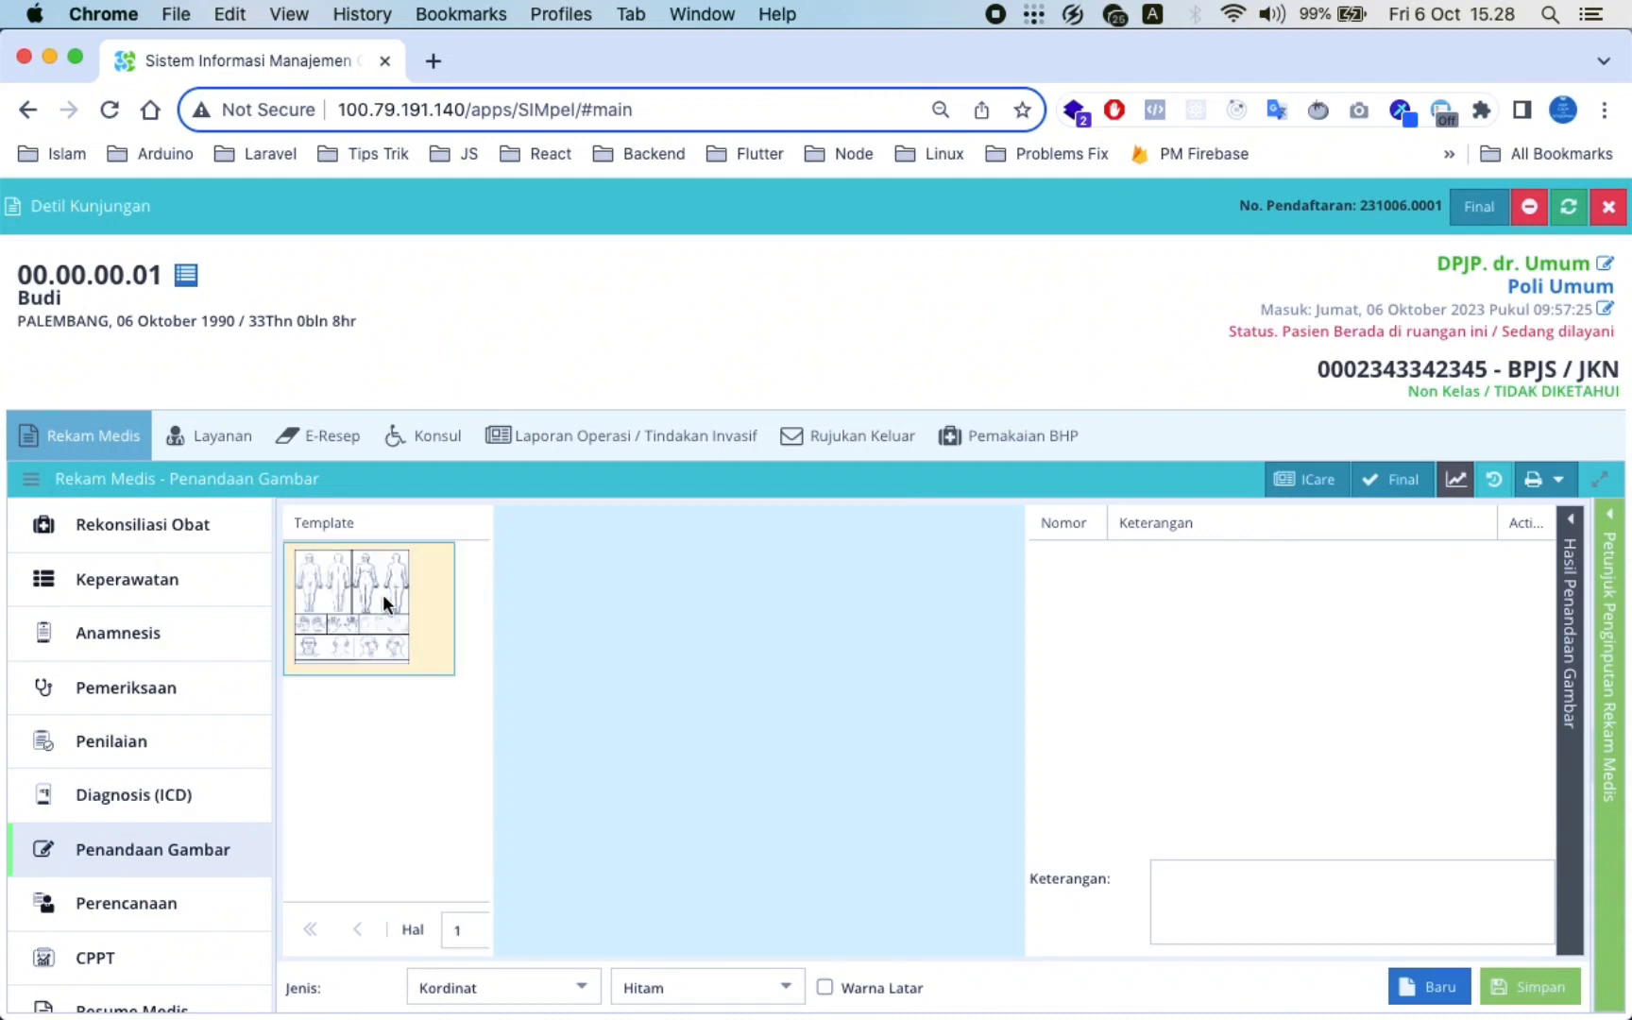
double_click(383, 594)
left_click(762, 664)
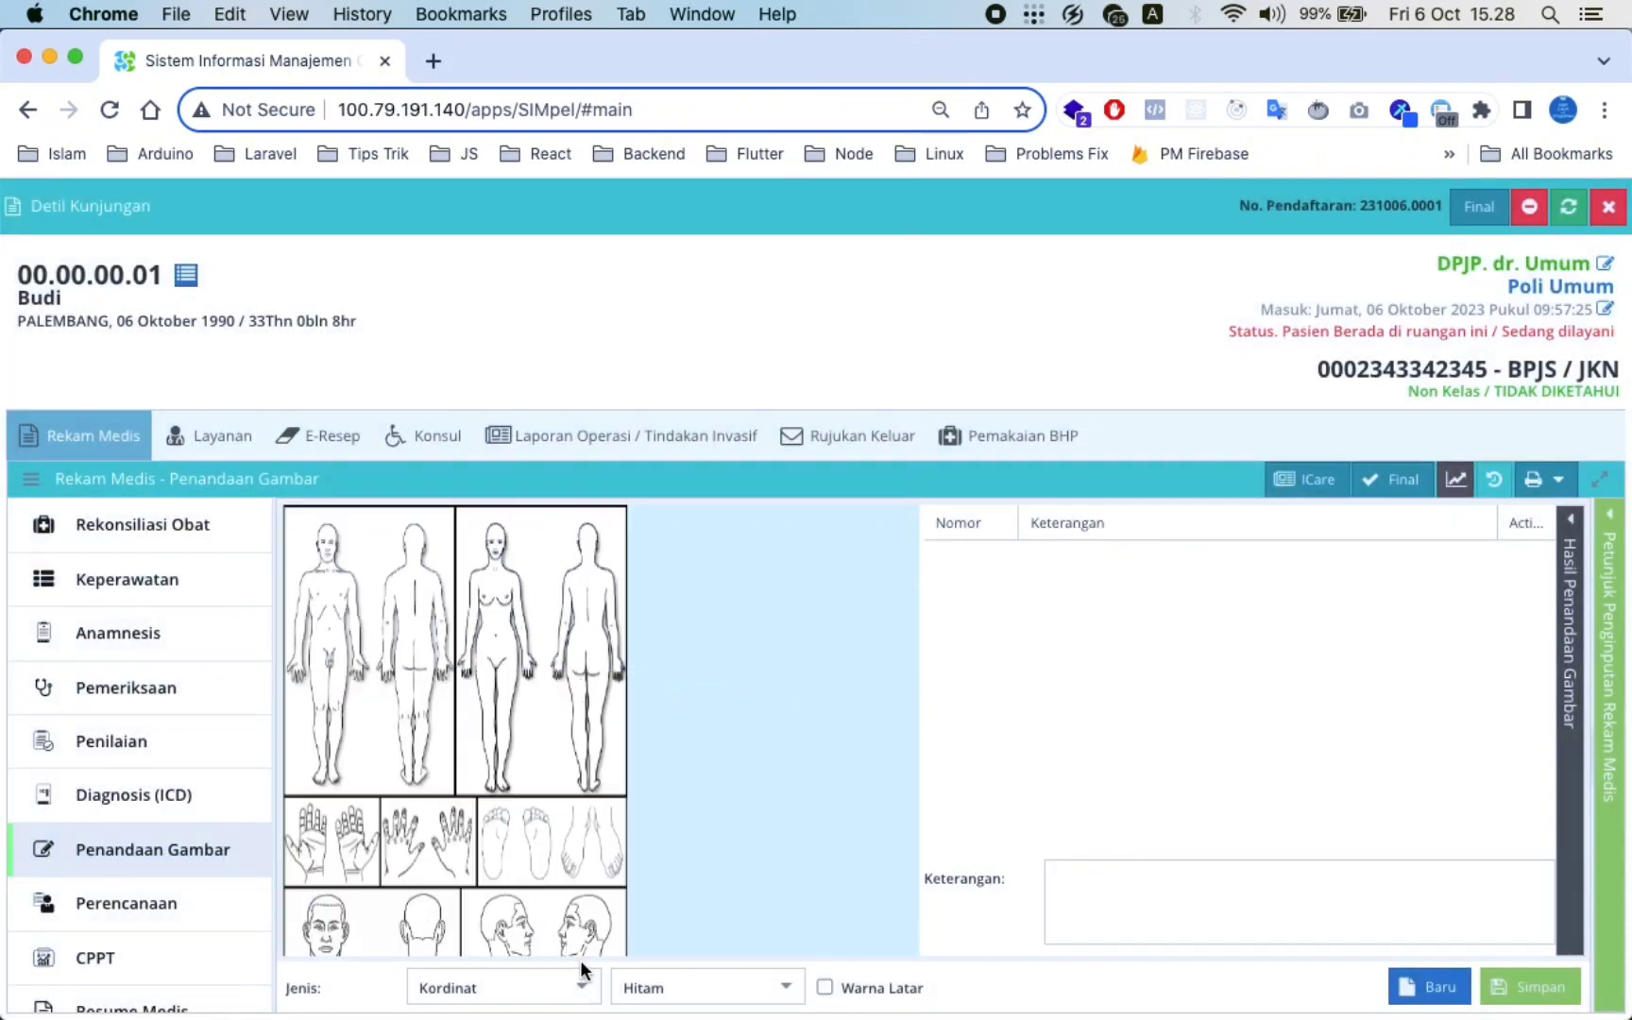
left_click(578, 987)
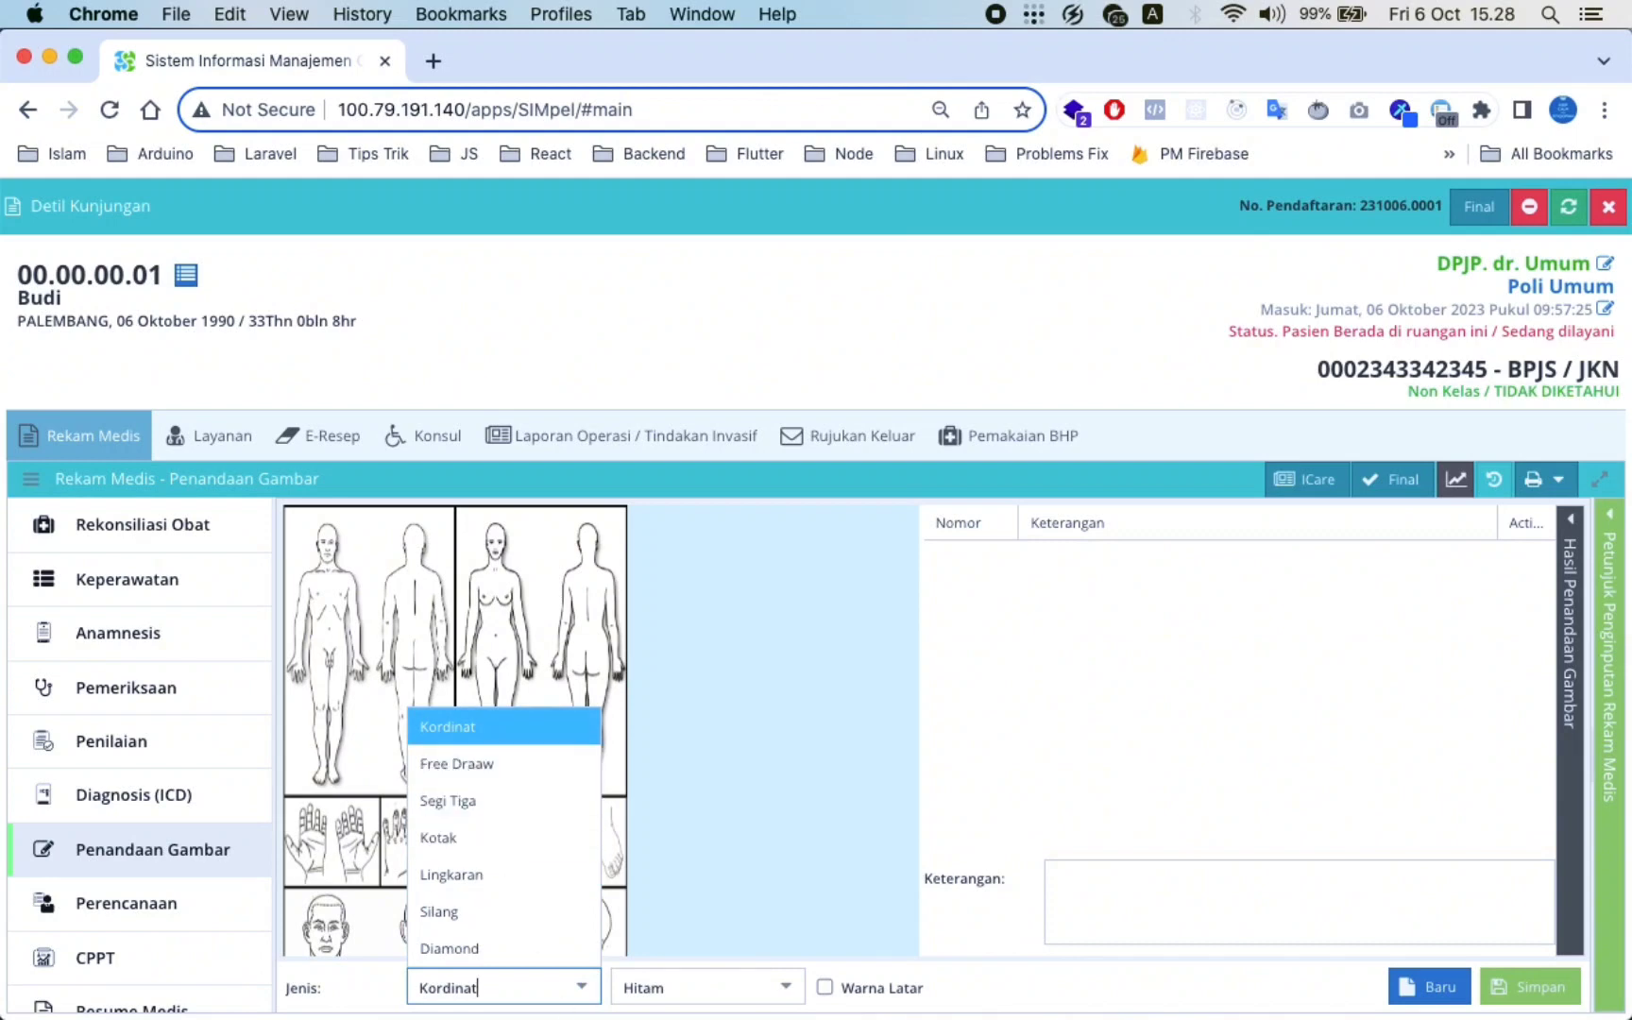
left_click(793, 986)
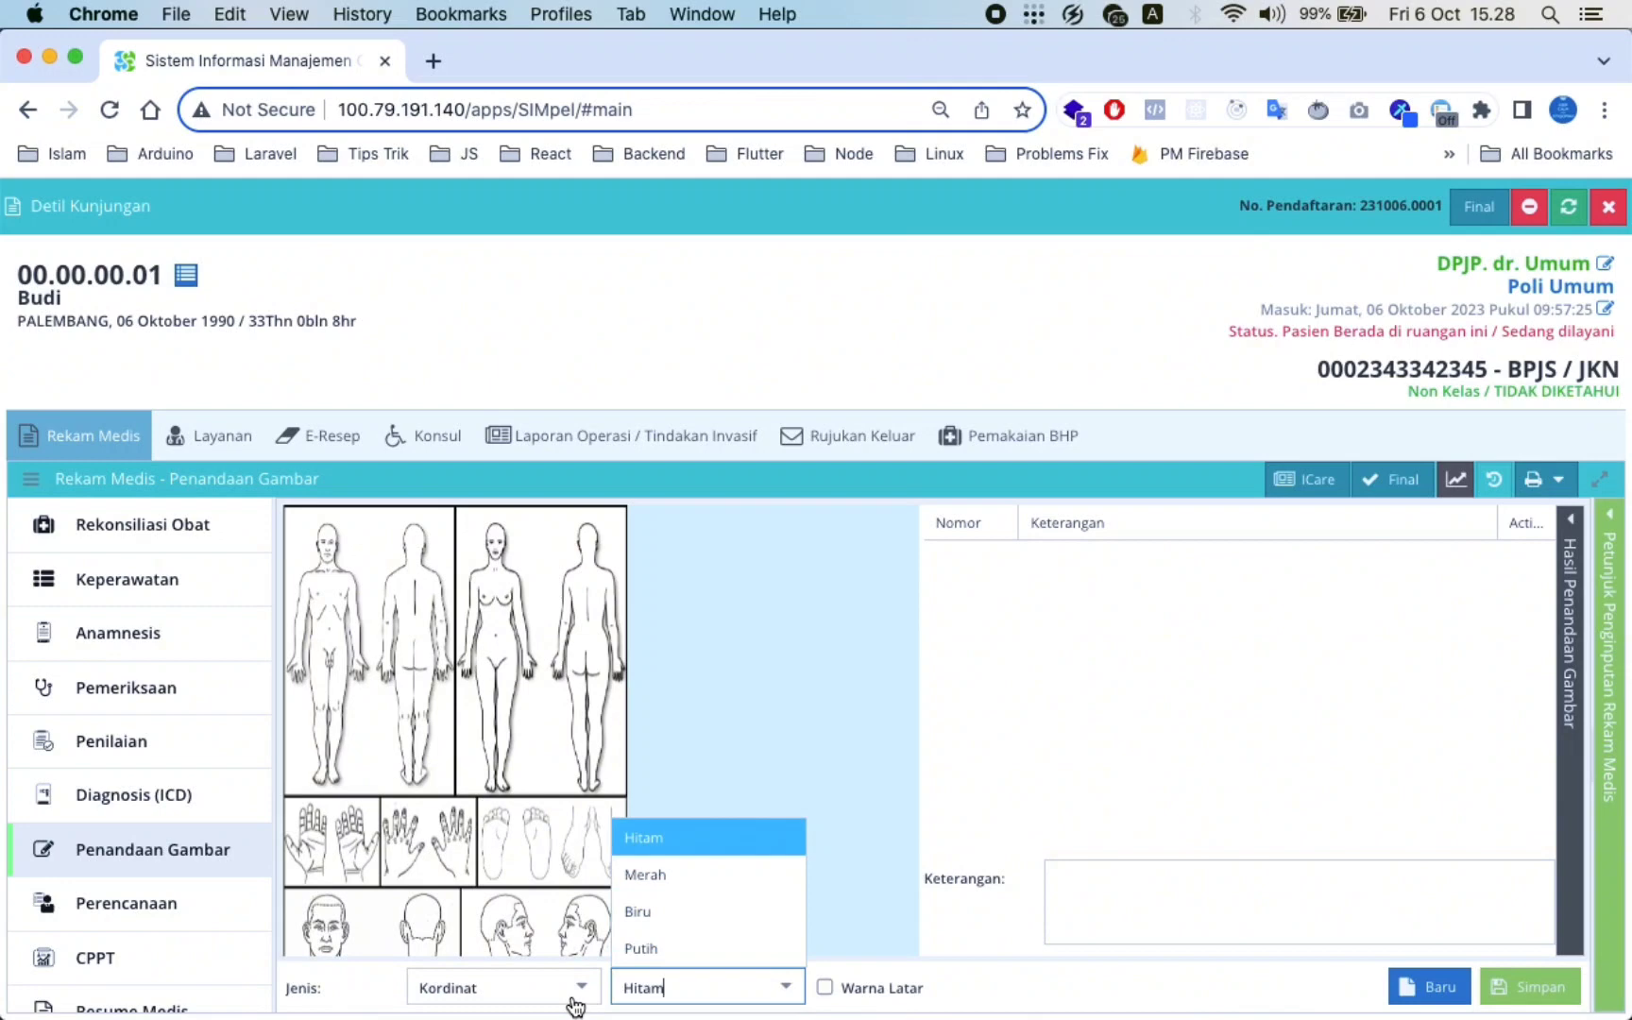
left_click(761, 701)
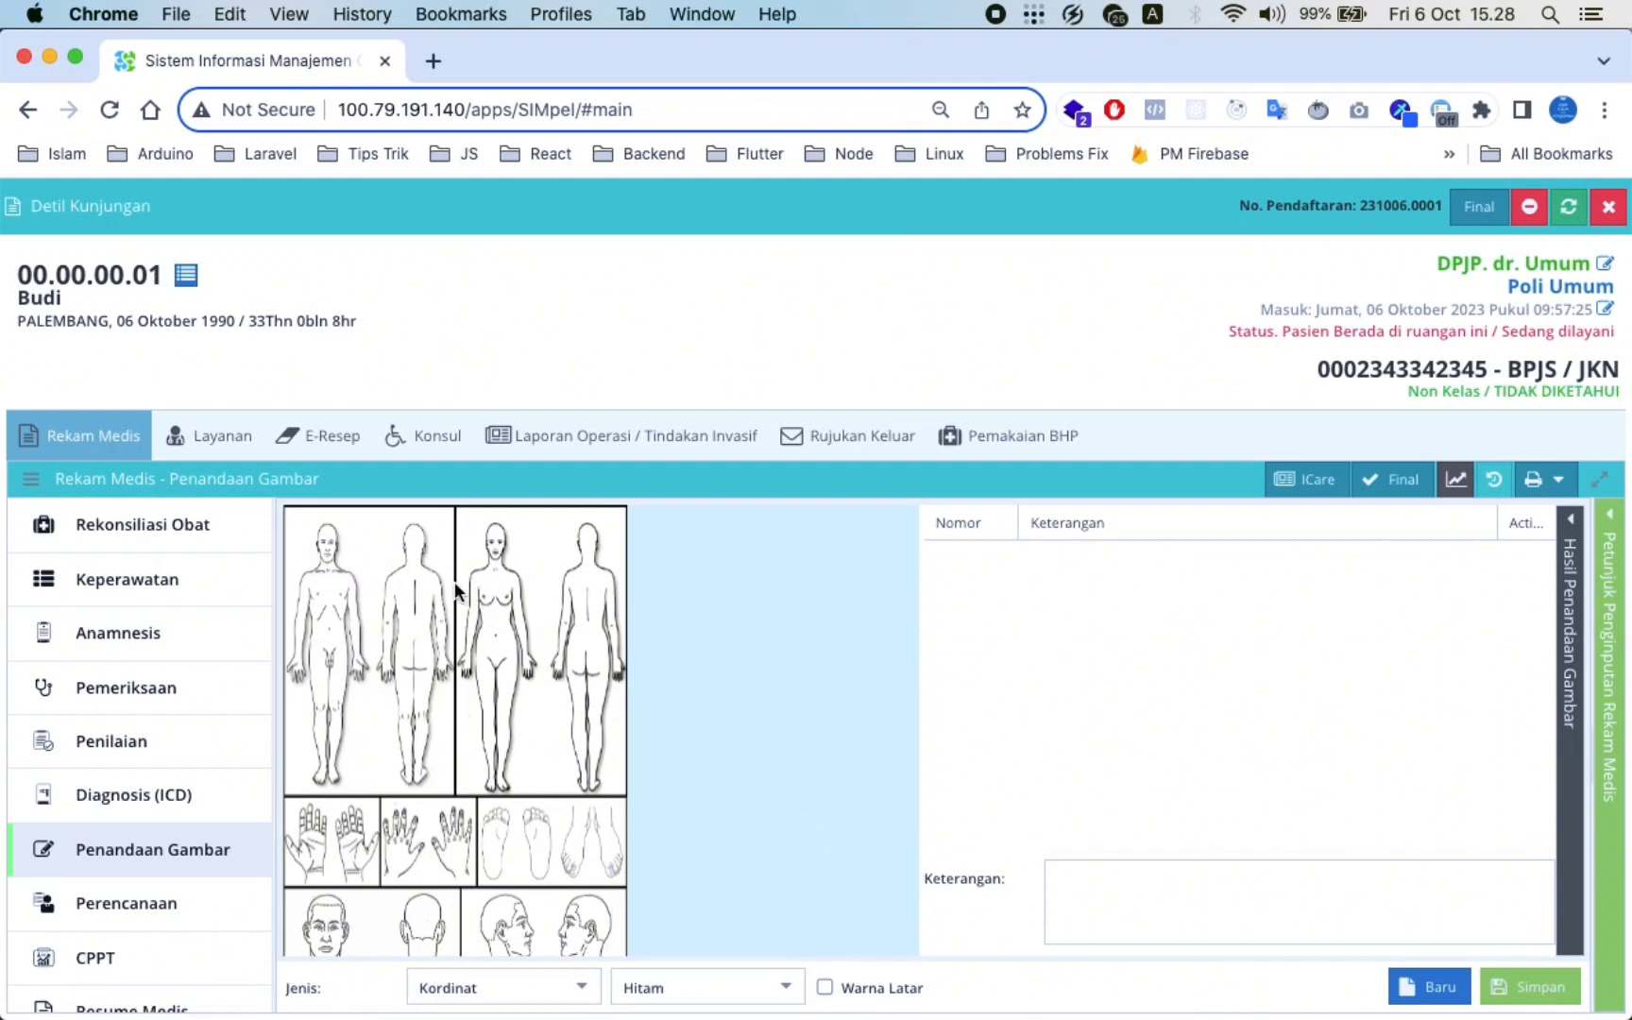
Mark the back of the head 'satu' and the front chest 'dua', save, and view the result
left_click(413, 544)
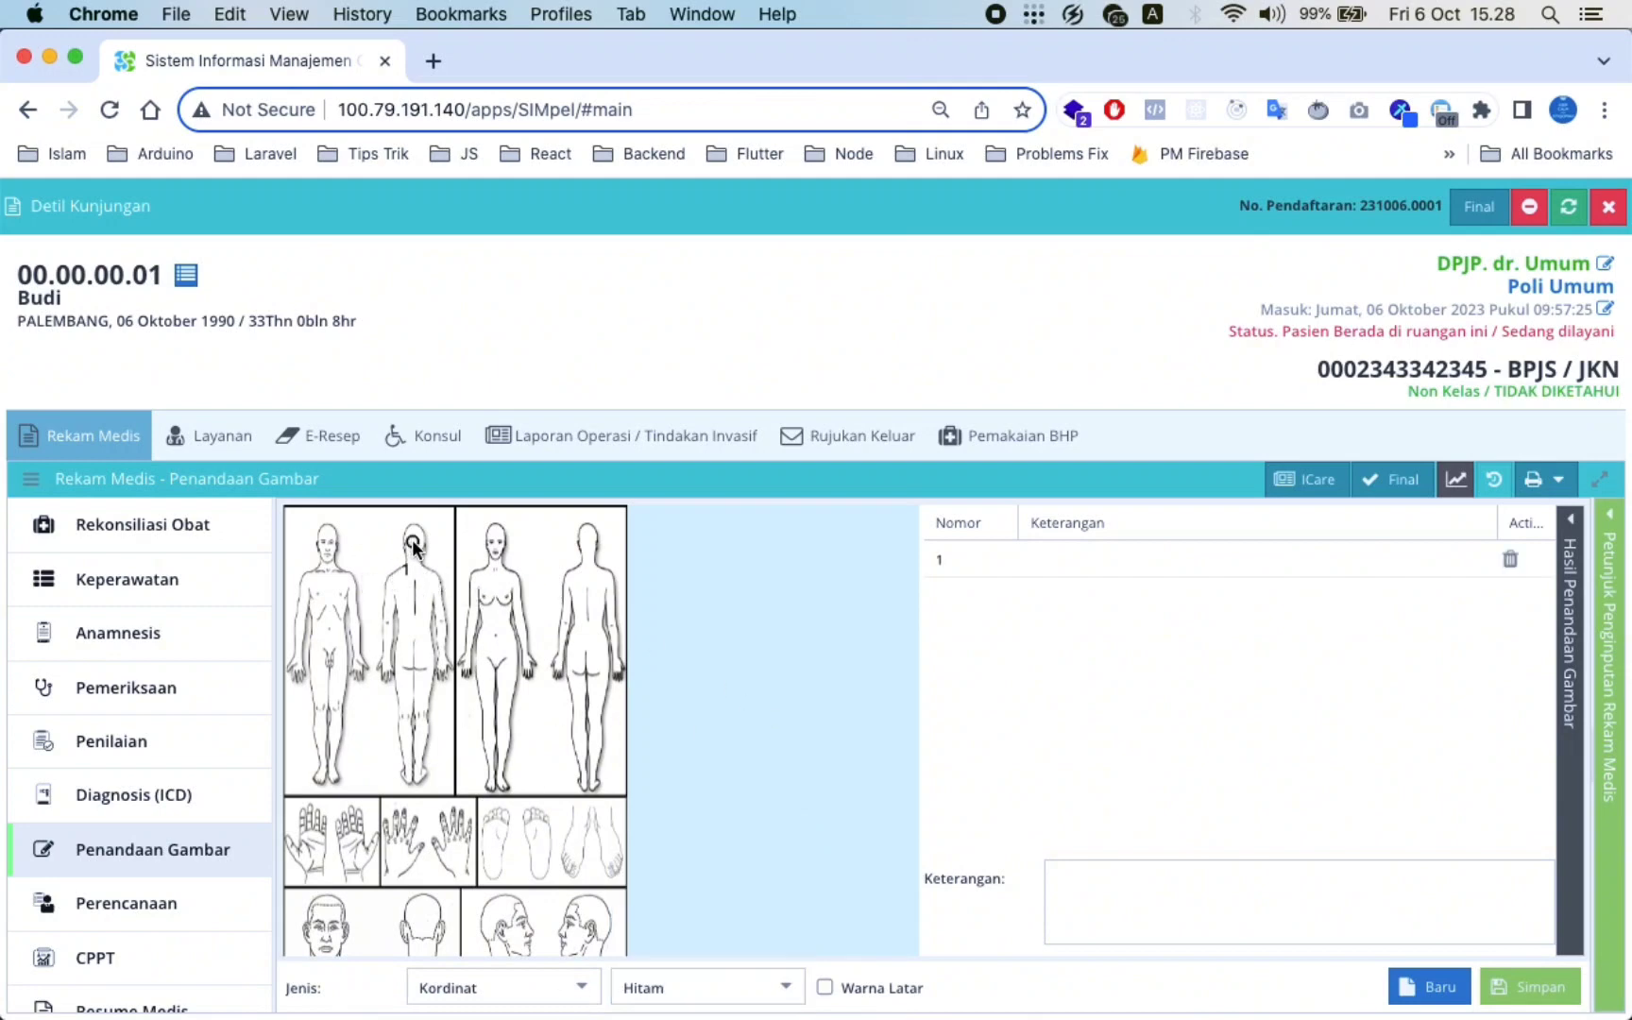
left_click(327, 602)
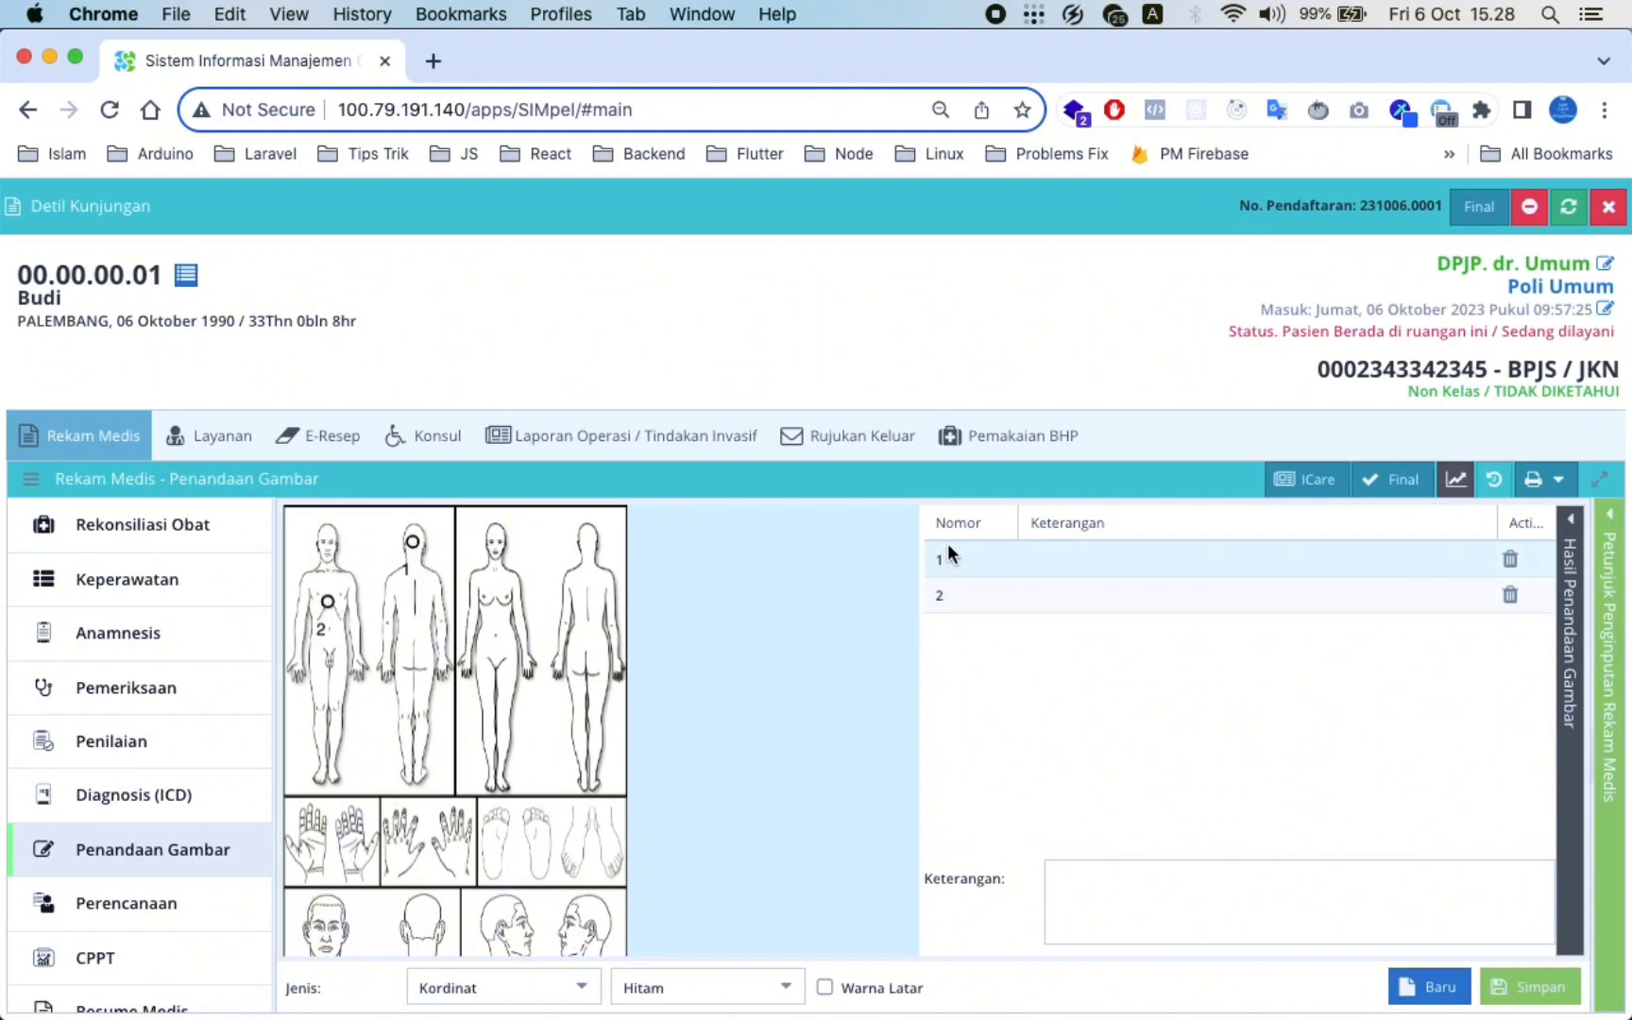
left_click(1088, 553)
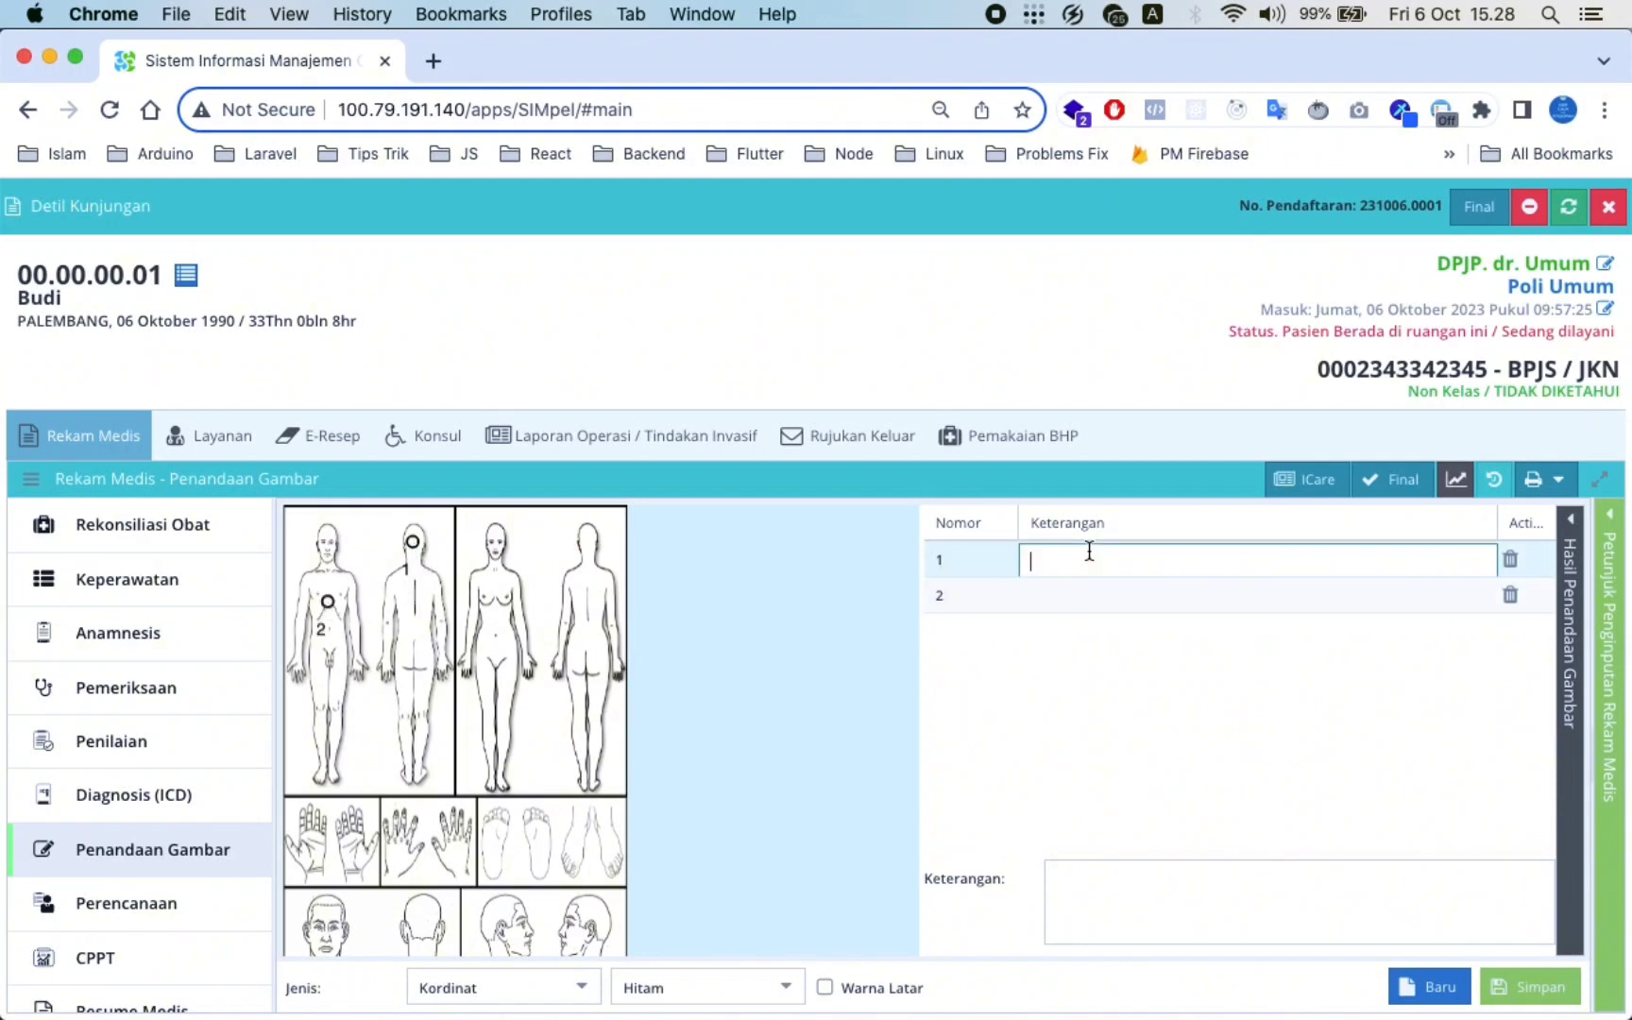
type("satu")
left_click(1110, 600)
type("dua")
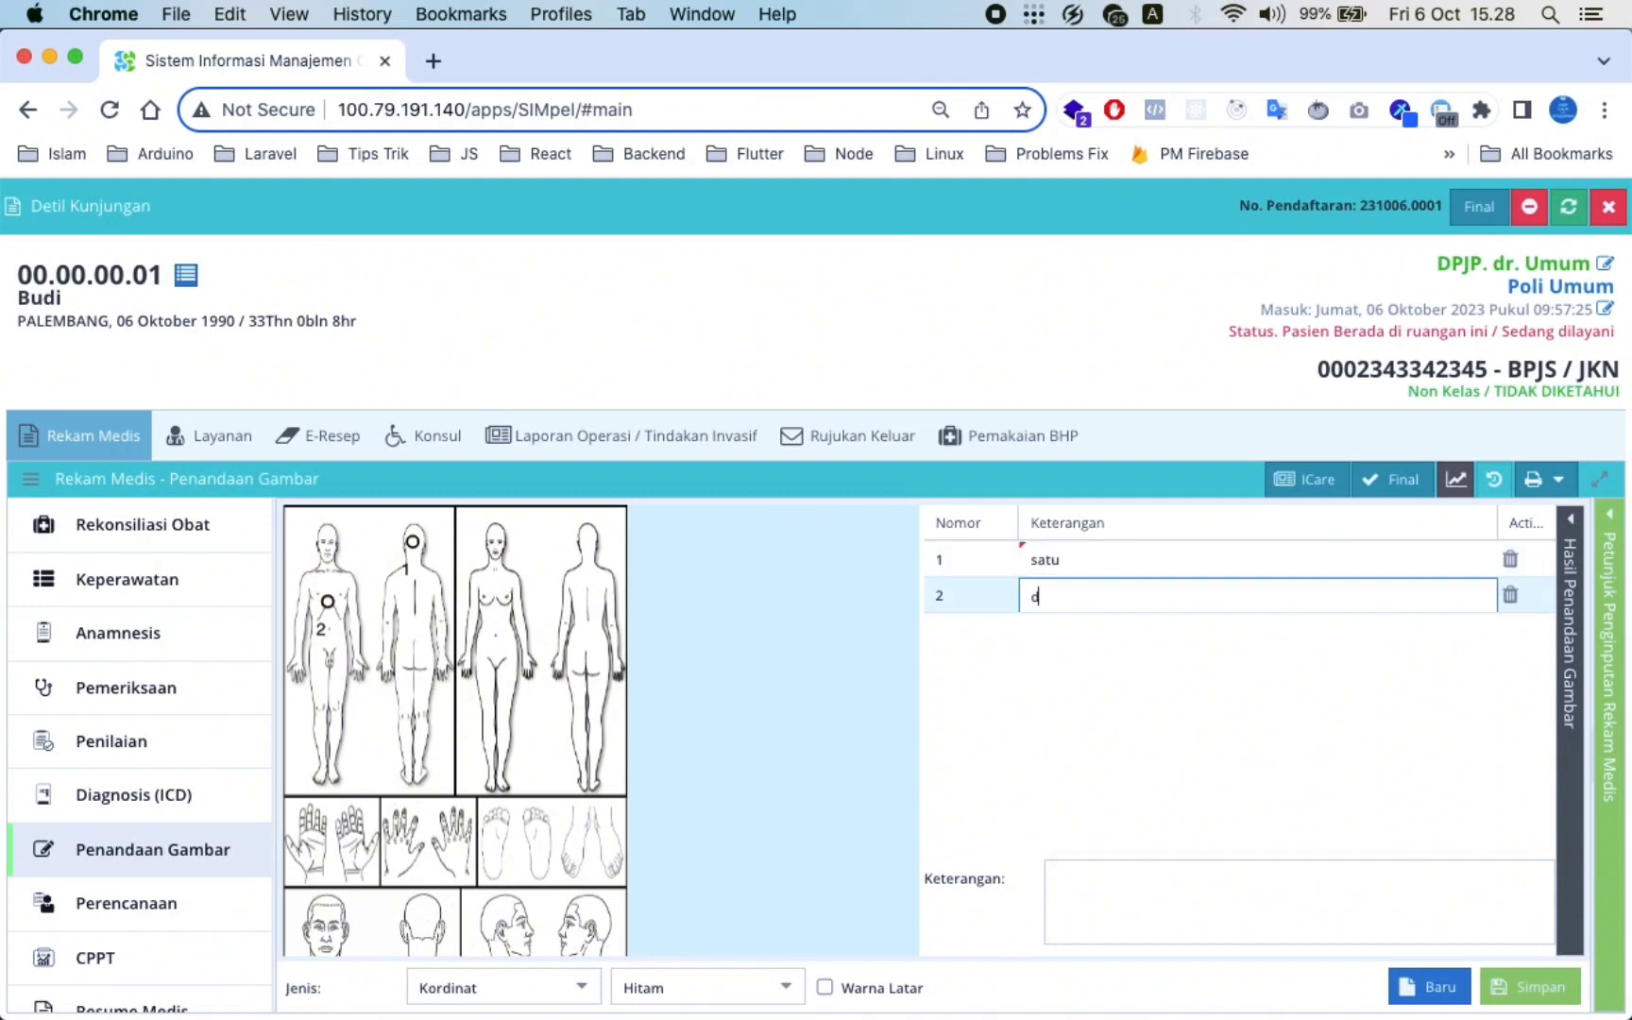
left_click(1295, 727)
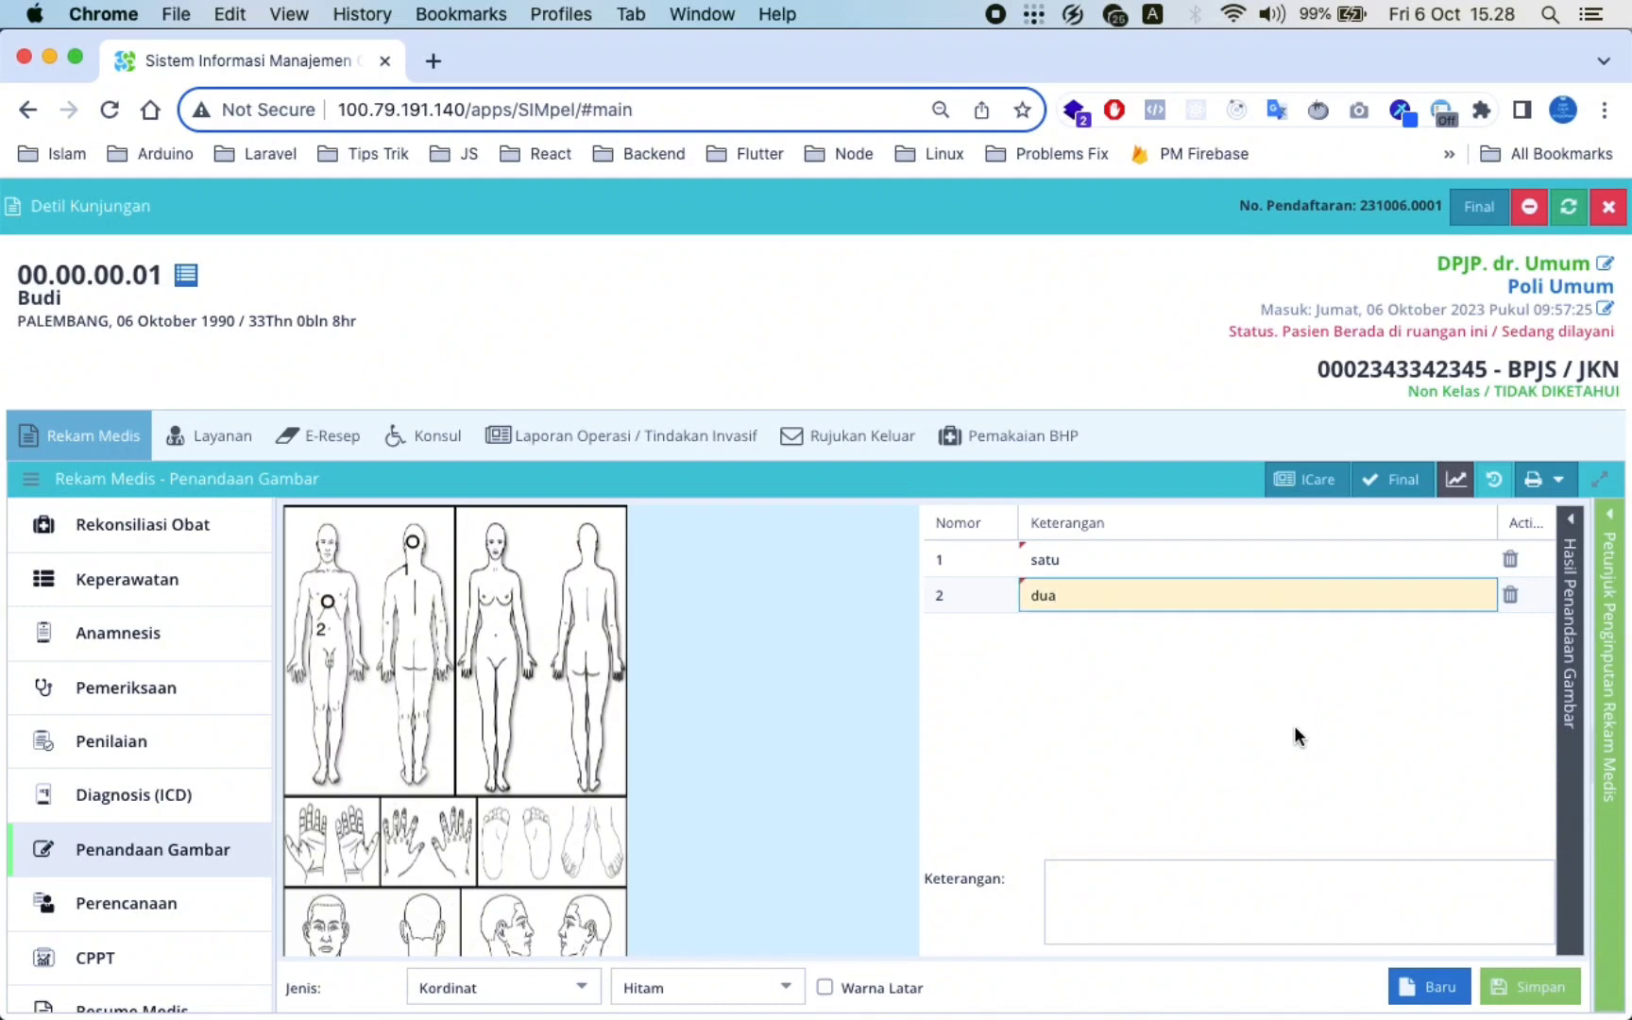
left_click(1312, 890)
left_click(1515, 1001)
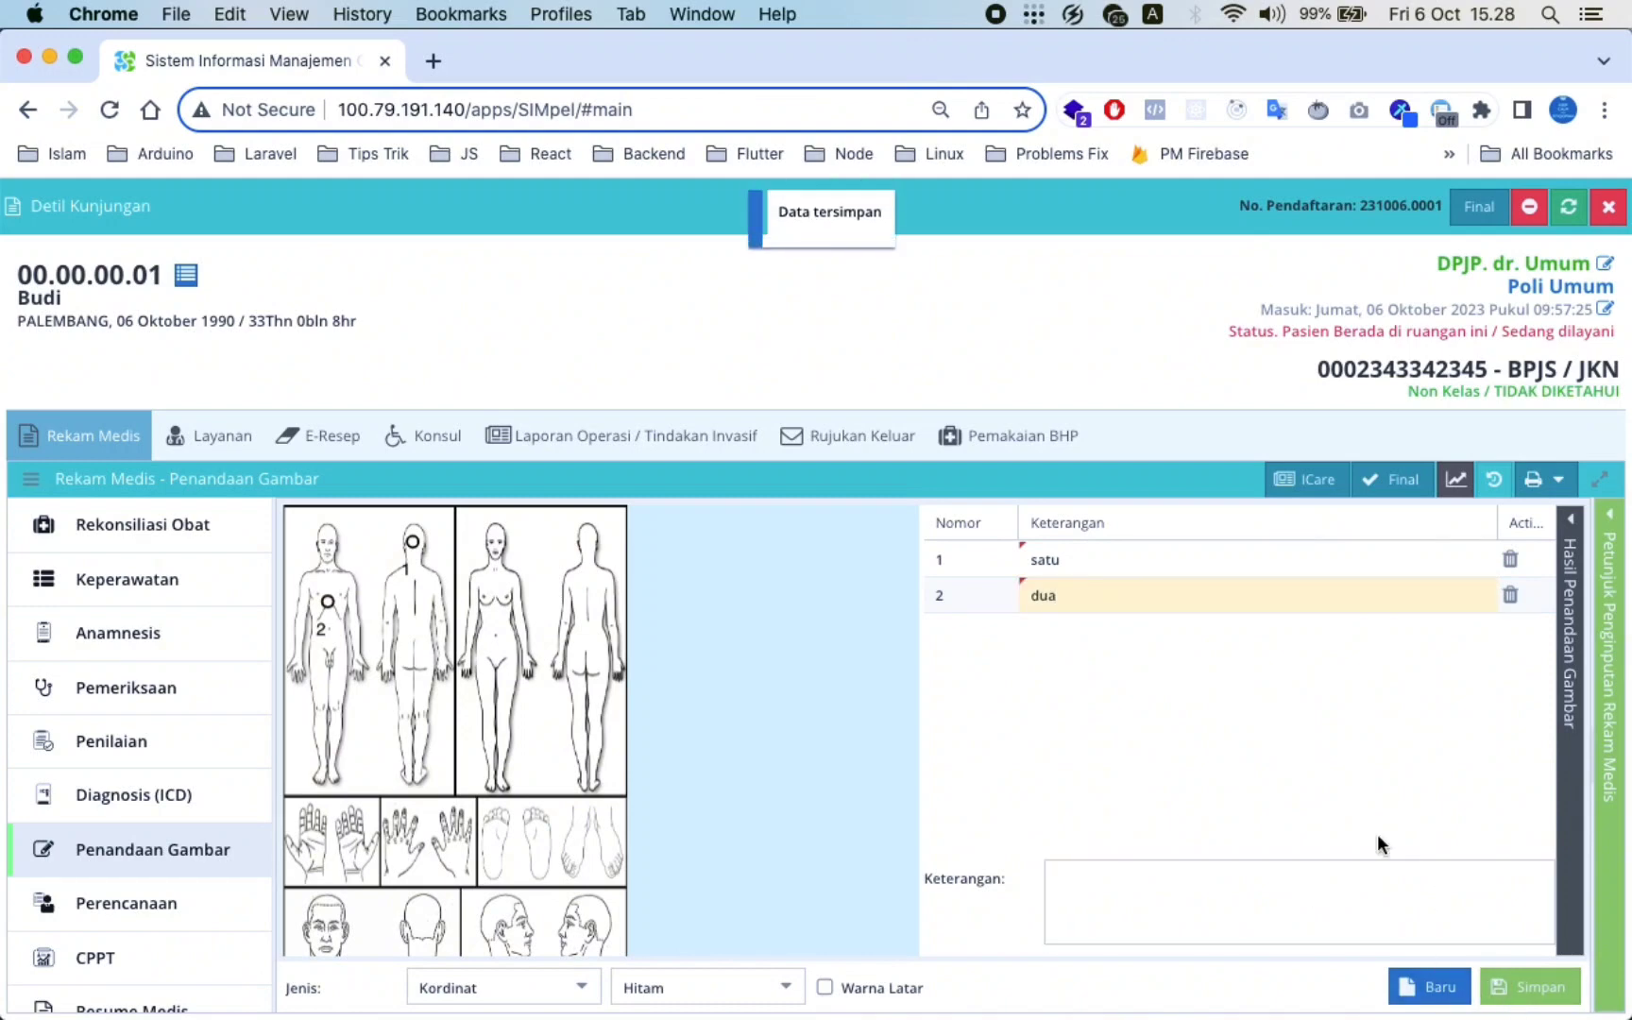
left_click(1570, 531)
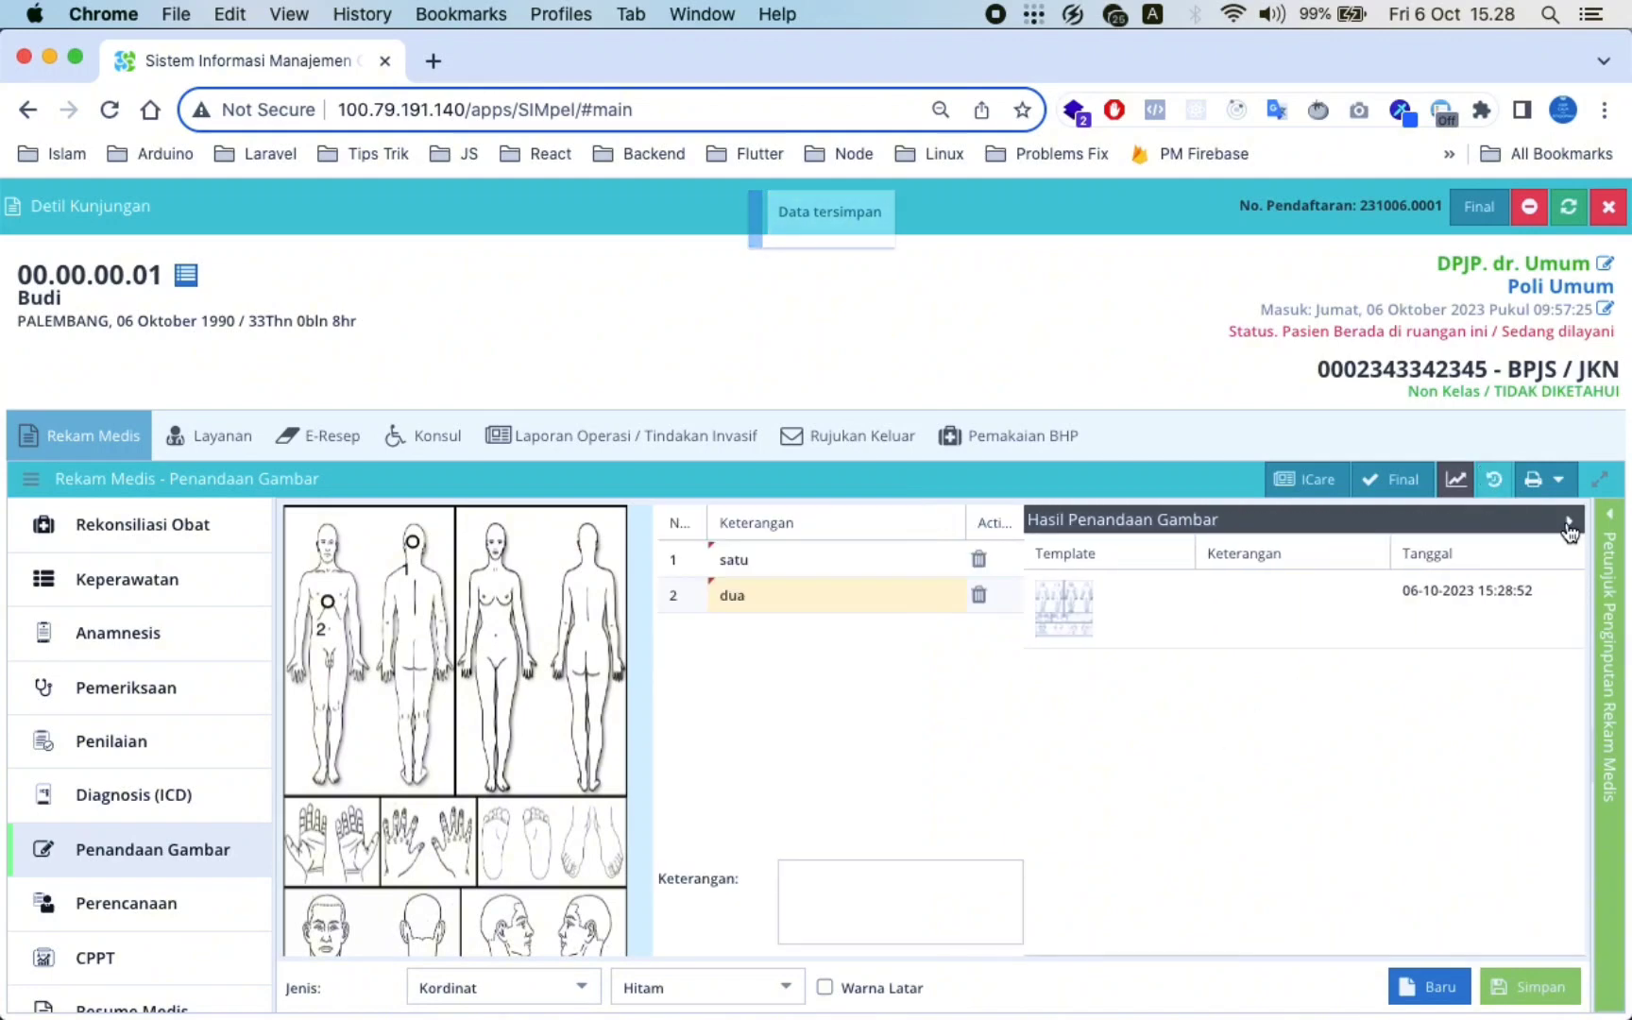
left_click(1253, 624)
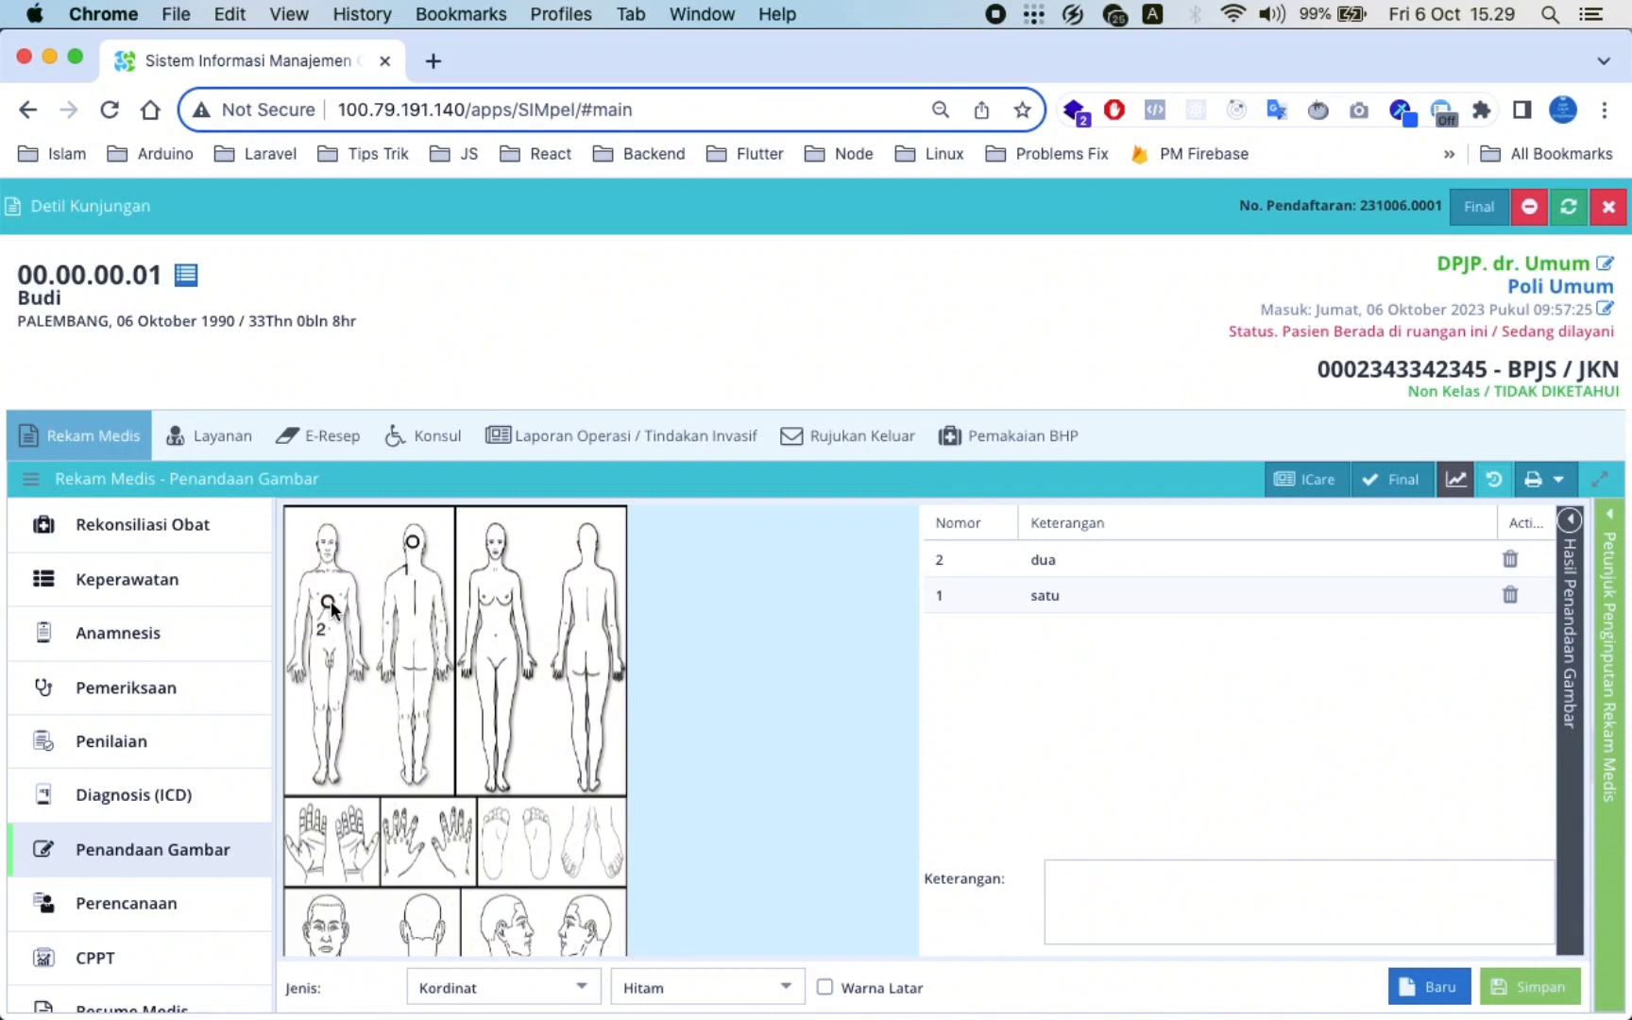
Look over the care planning follow-up visit options without changing anything
left_click(128, 905)
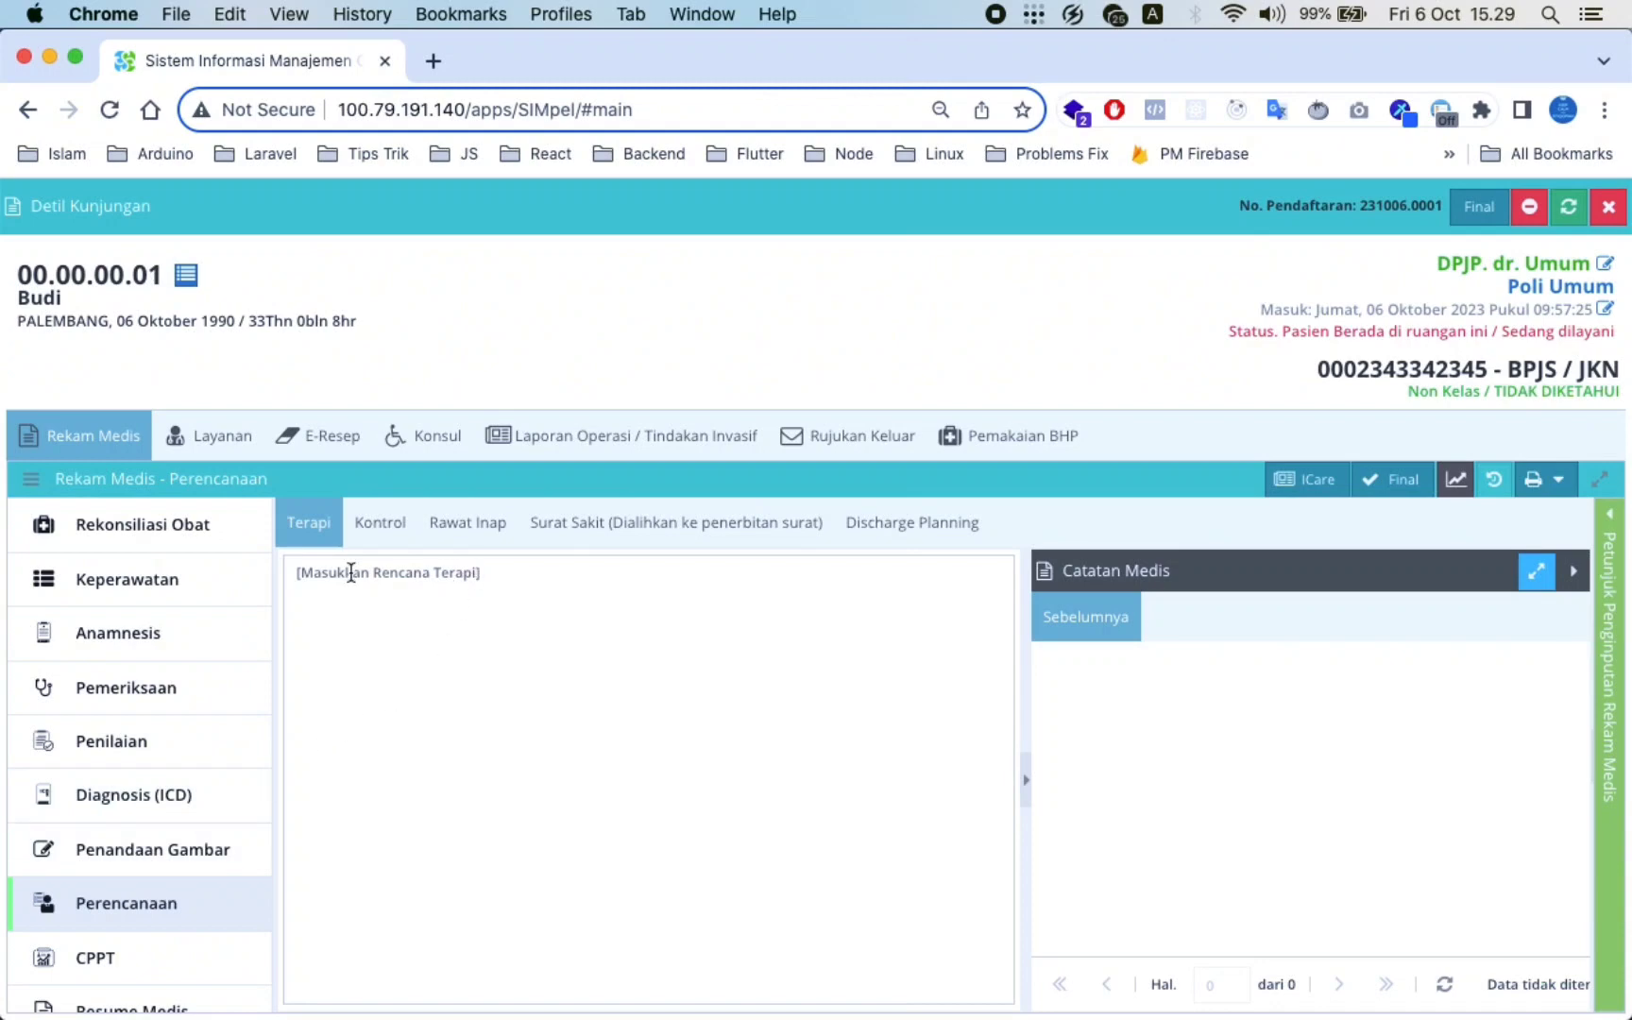
left_click(380, 525)
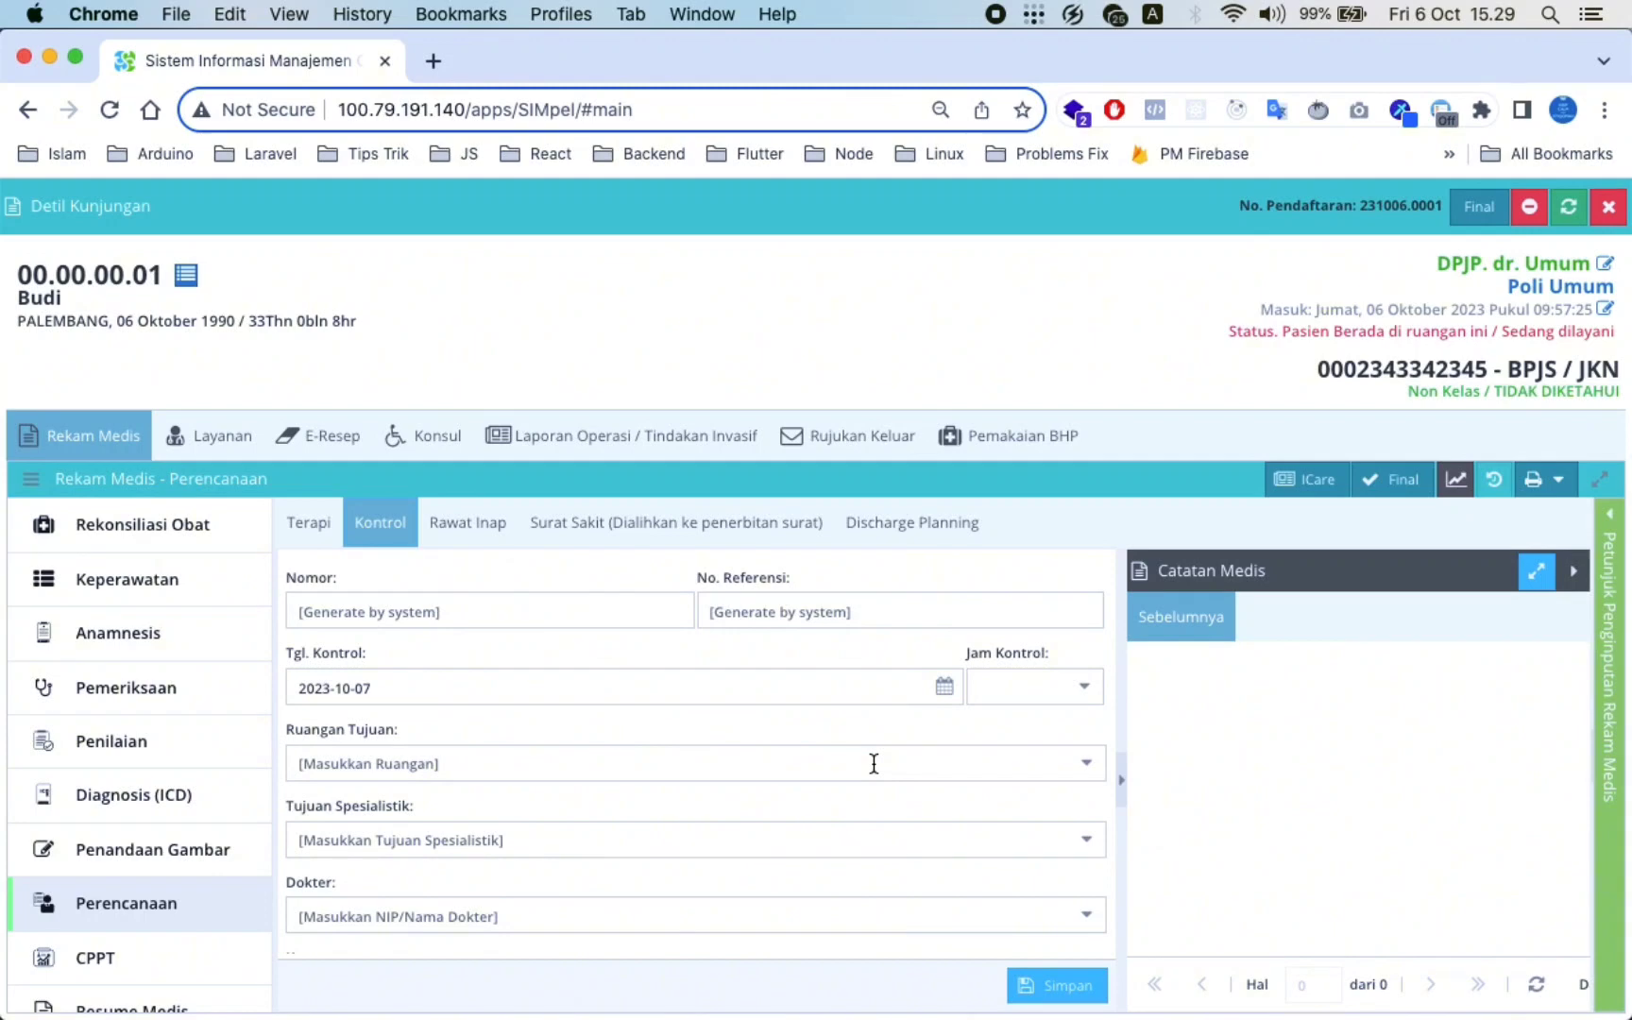
scroll(872, 761, "down", 2)
scroll(1037, 718, "up", 2)
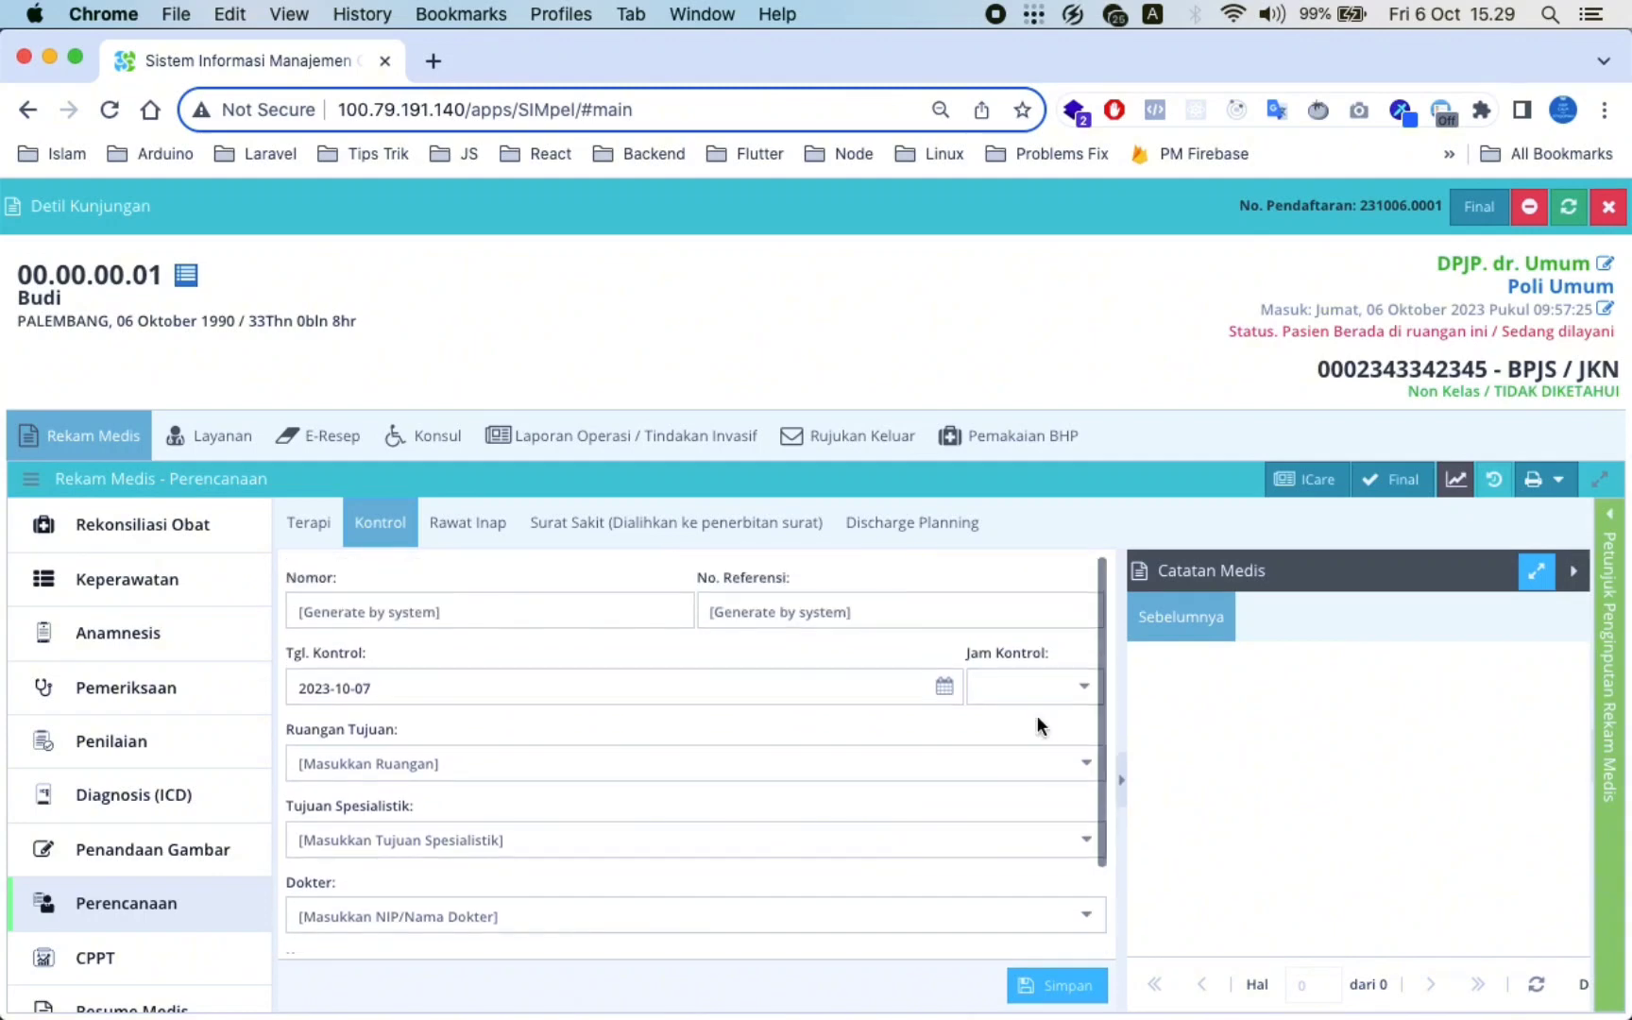
left_click(1085, 690)
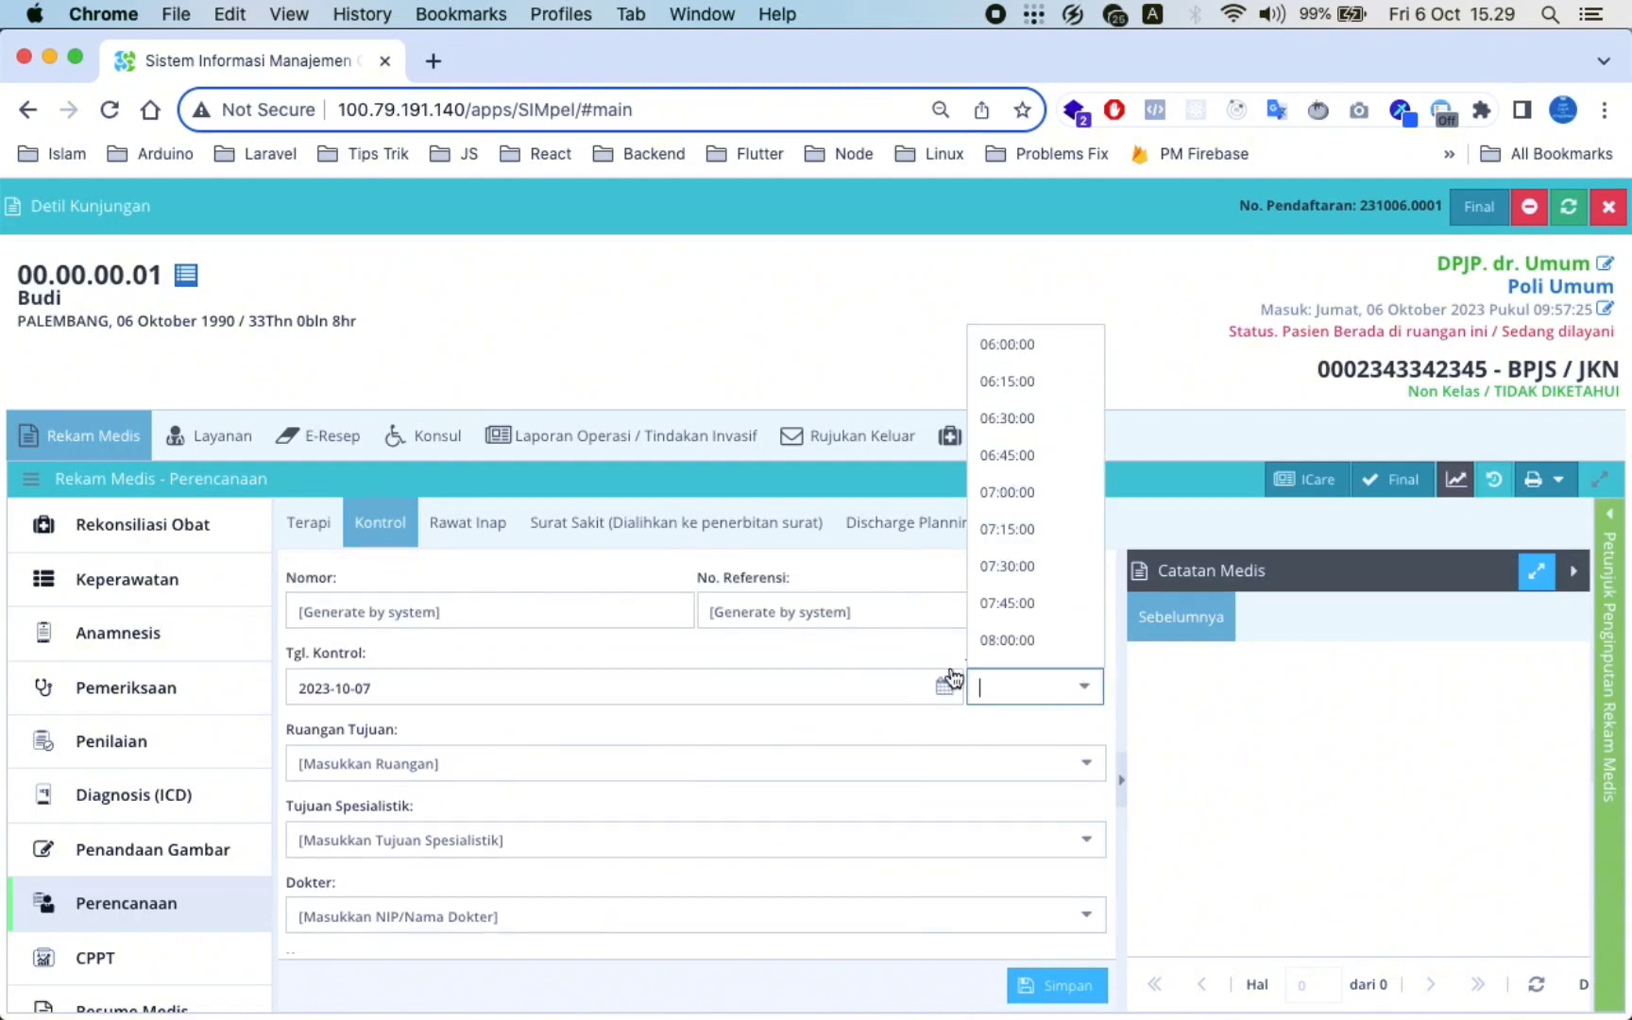
left_click(888, 672)
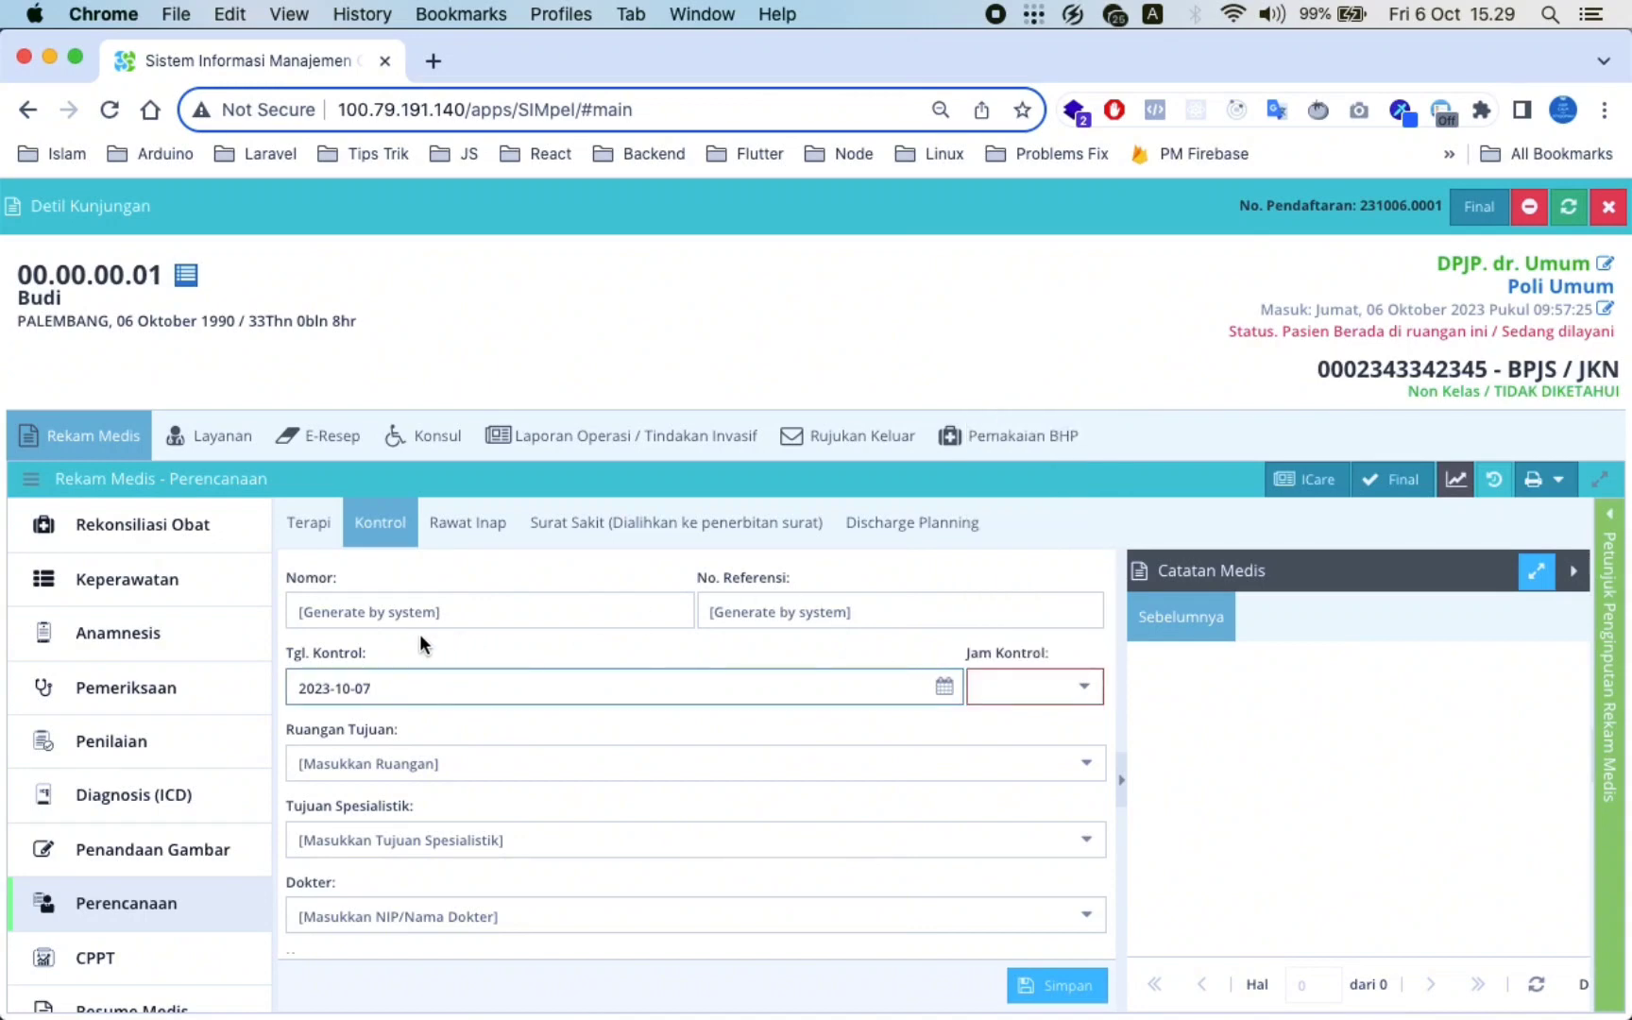
scroll(570, 715, "down", 3)
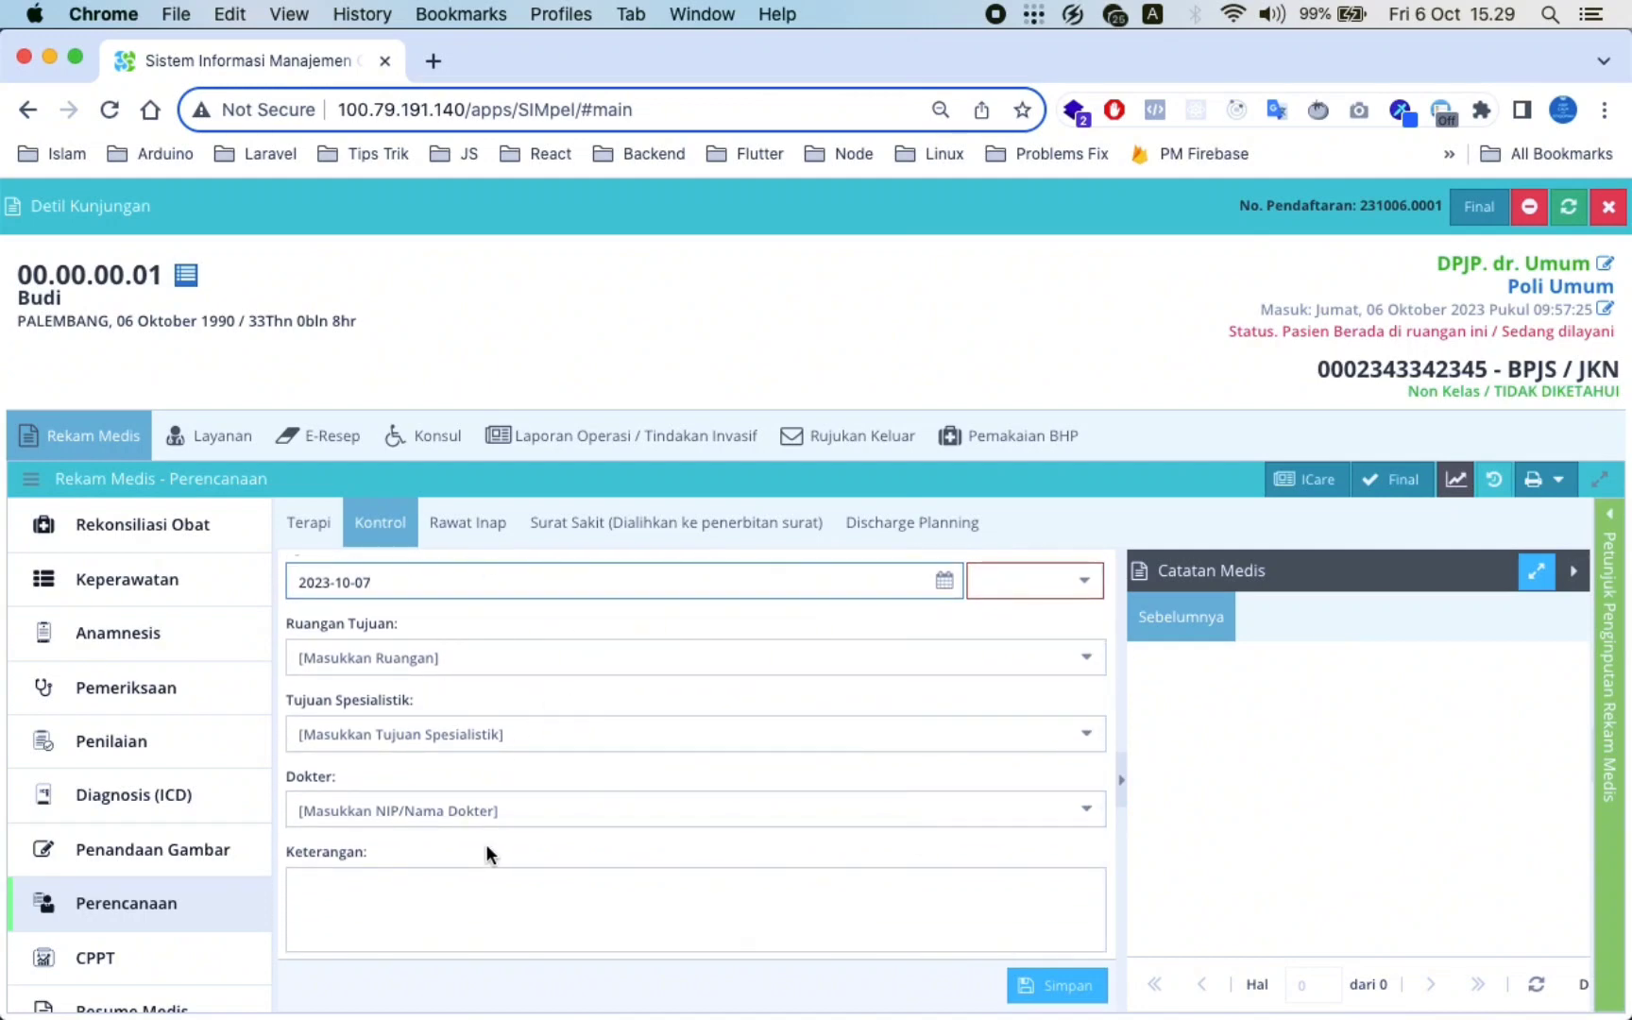
scroll(486, 843, "up", 3)
Go to the CPPT integrated progress notes in the Rekam Medis sidebar
mouse_move(79, 972)
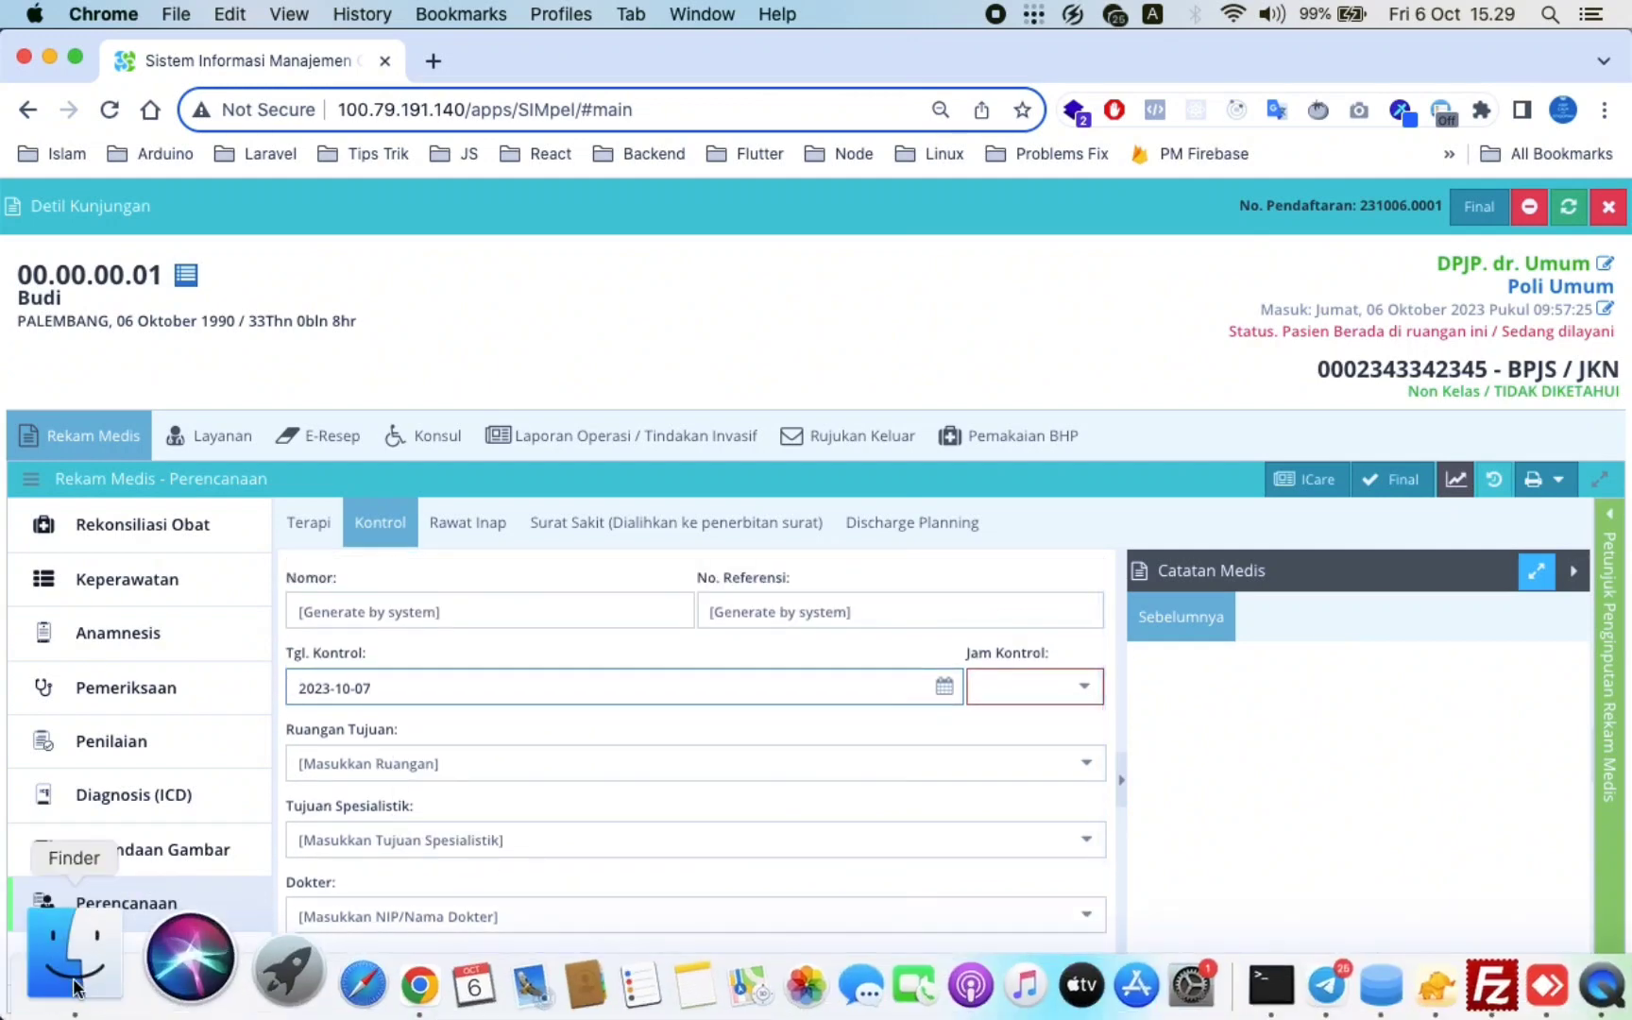
scroll(110, 820, "down", 2)
left_click(147, 881)
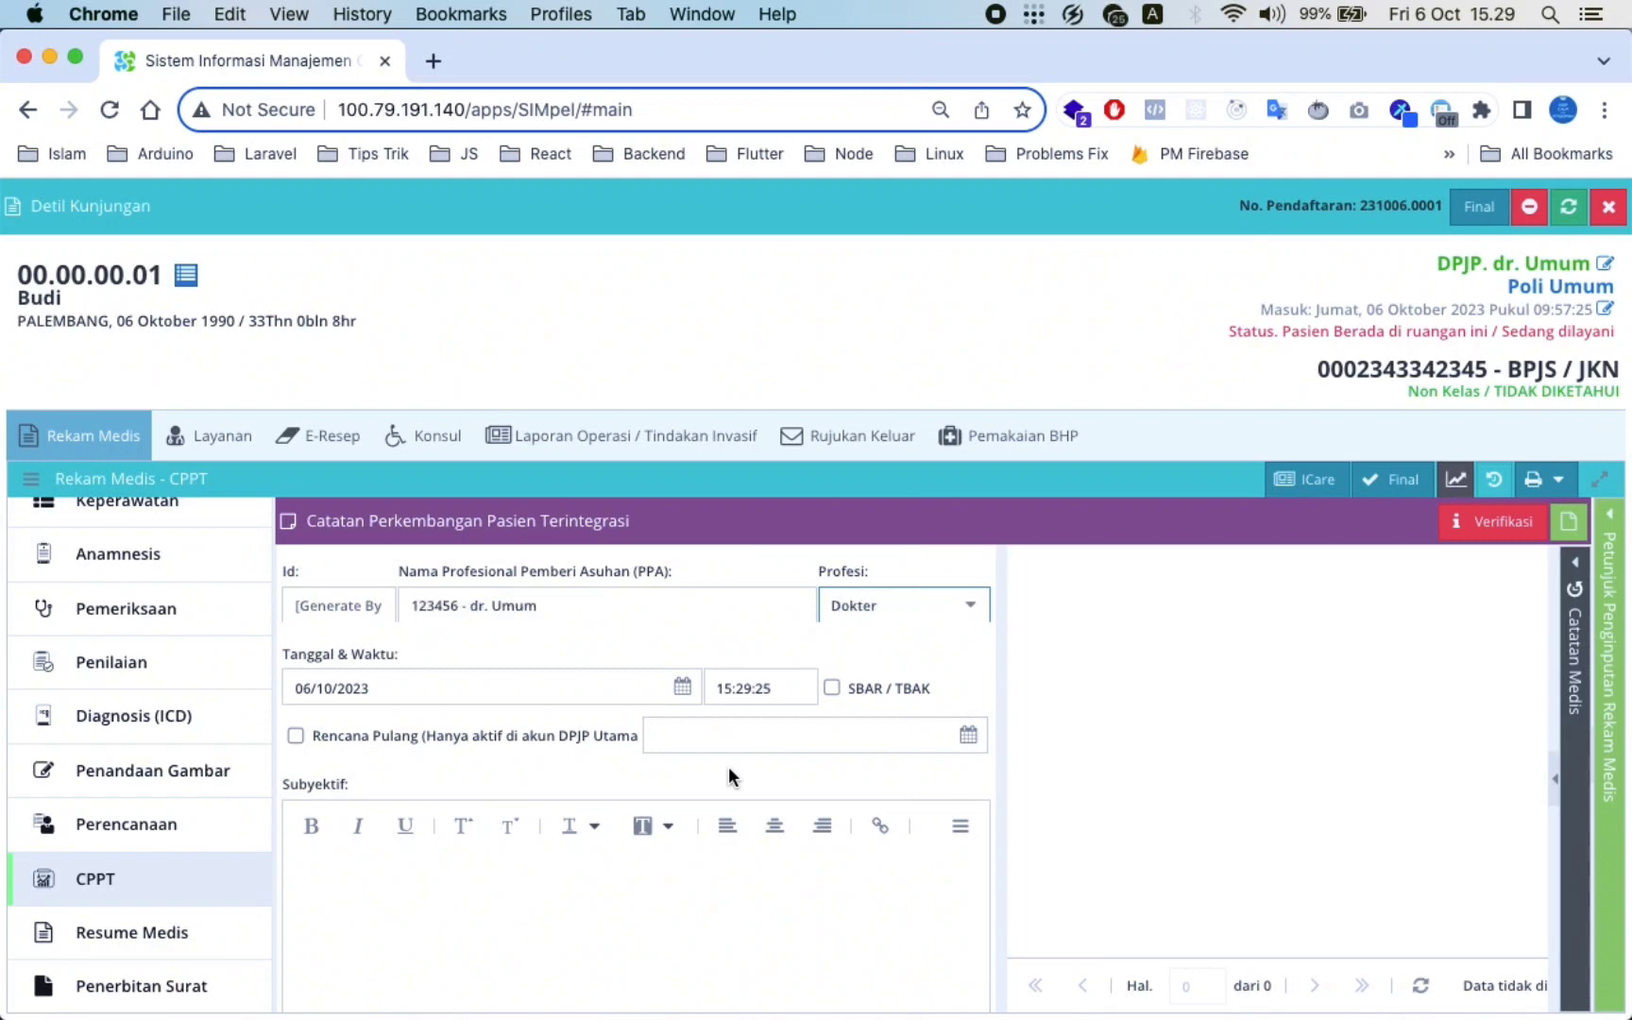
Keep Dokter as the CPPT profession and bring up the Resume Medis summary
scroll(667, 783, "down", 8)
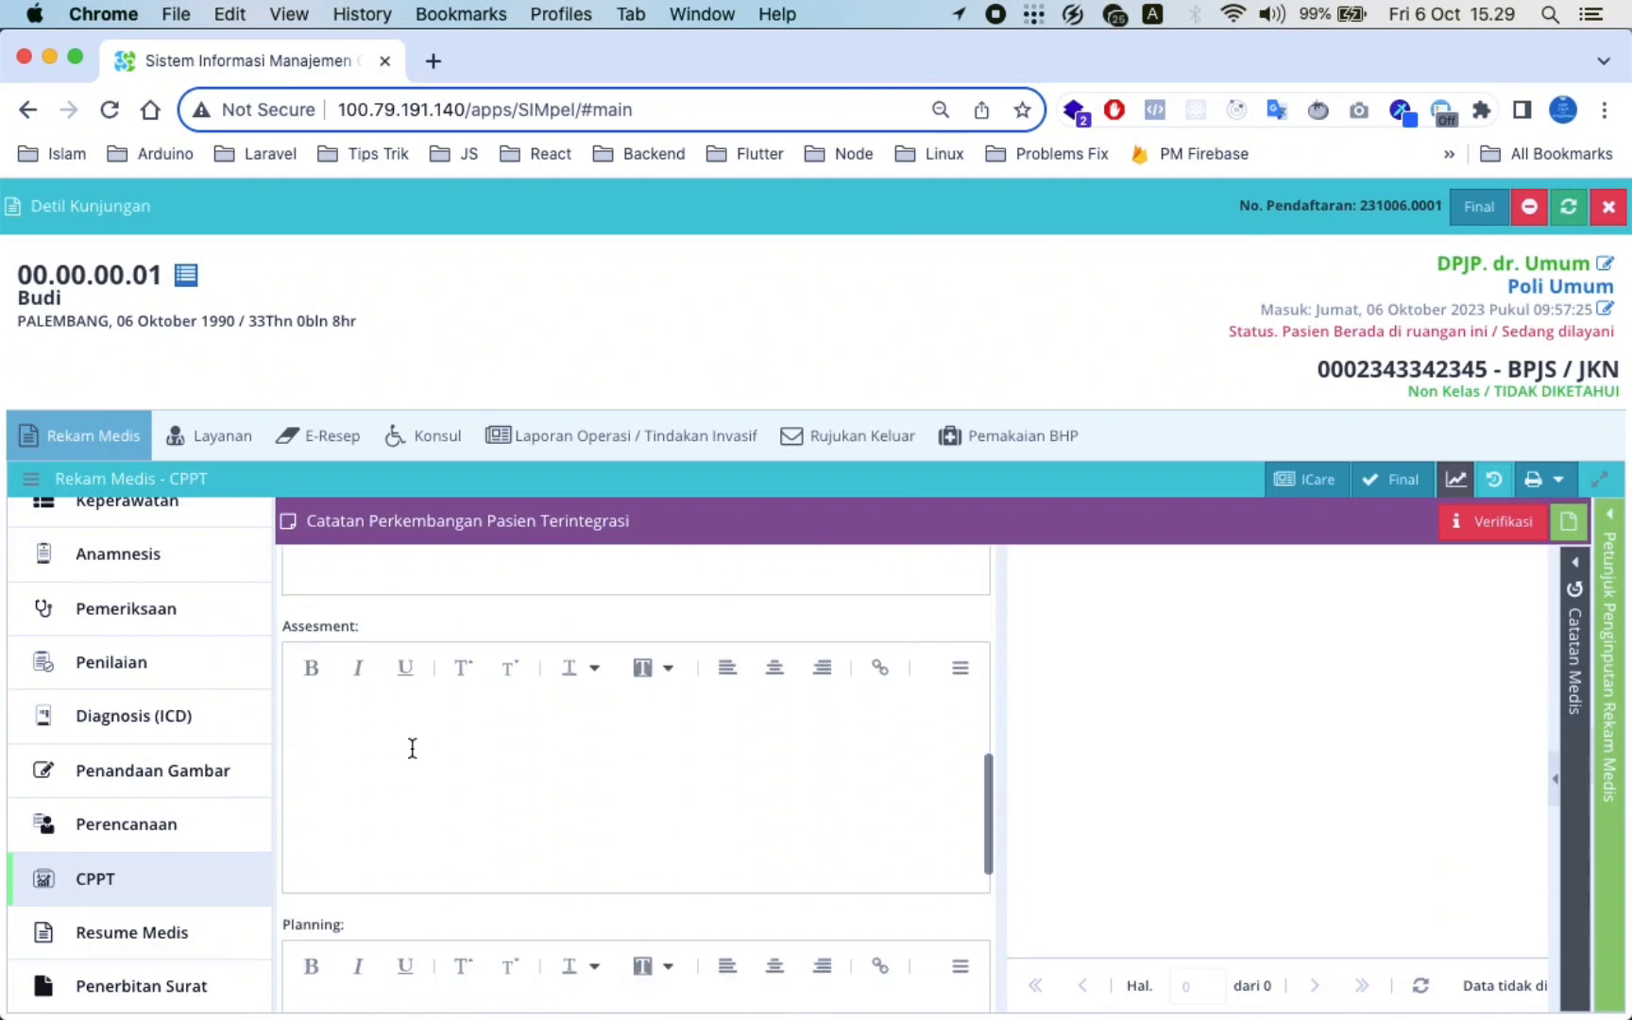
scroll(449, 822, "up", 3)
scroll(450, 823, "up", 5)
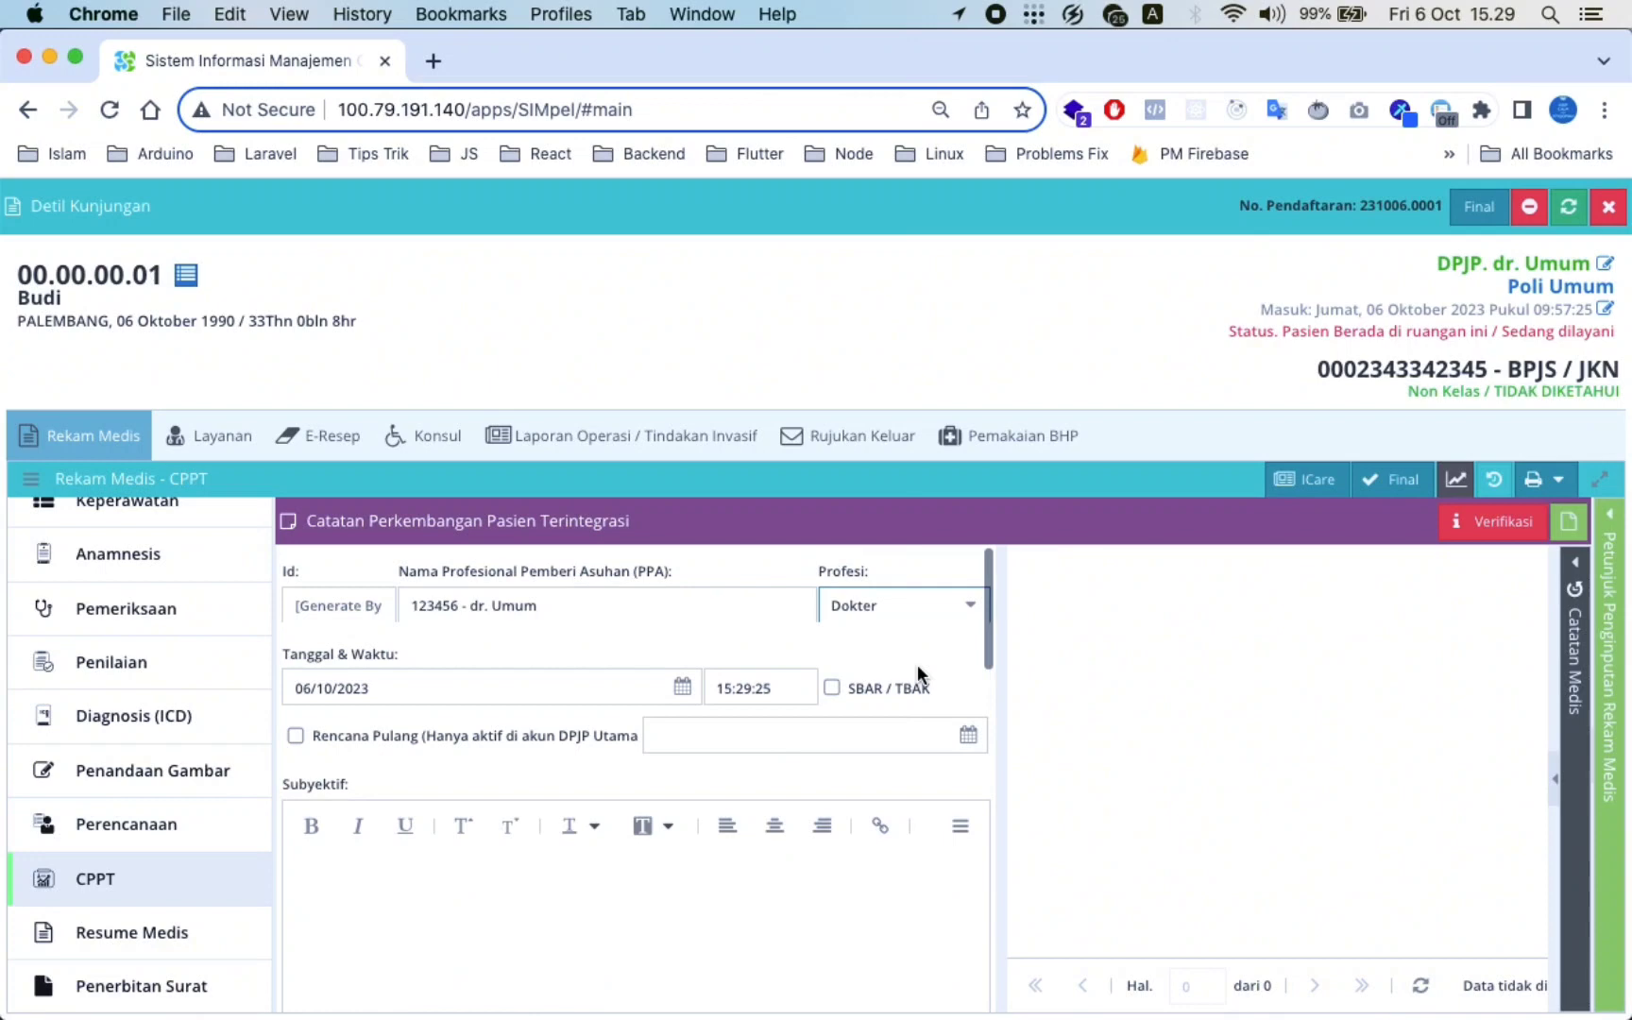
left_click(966, 604)
left_click(678, 649)
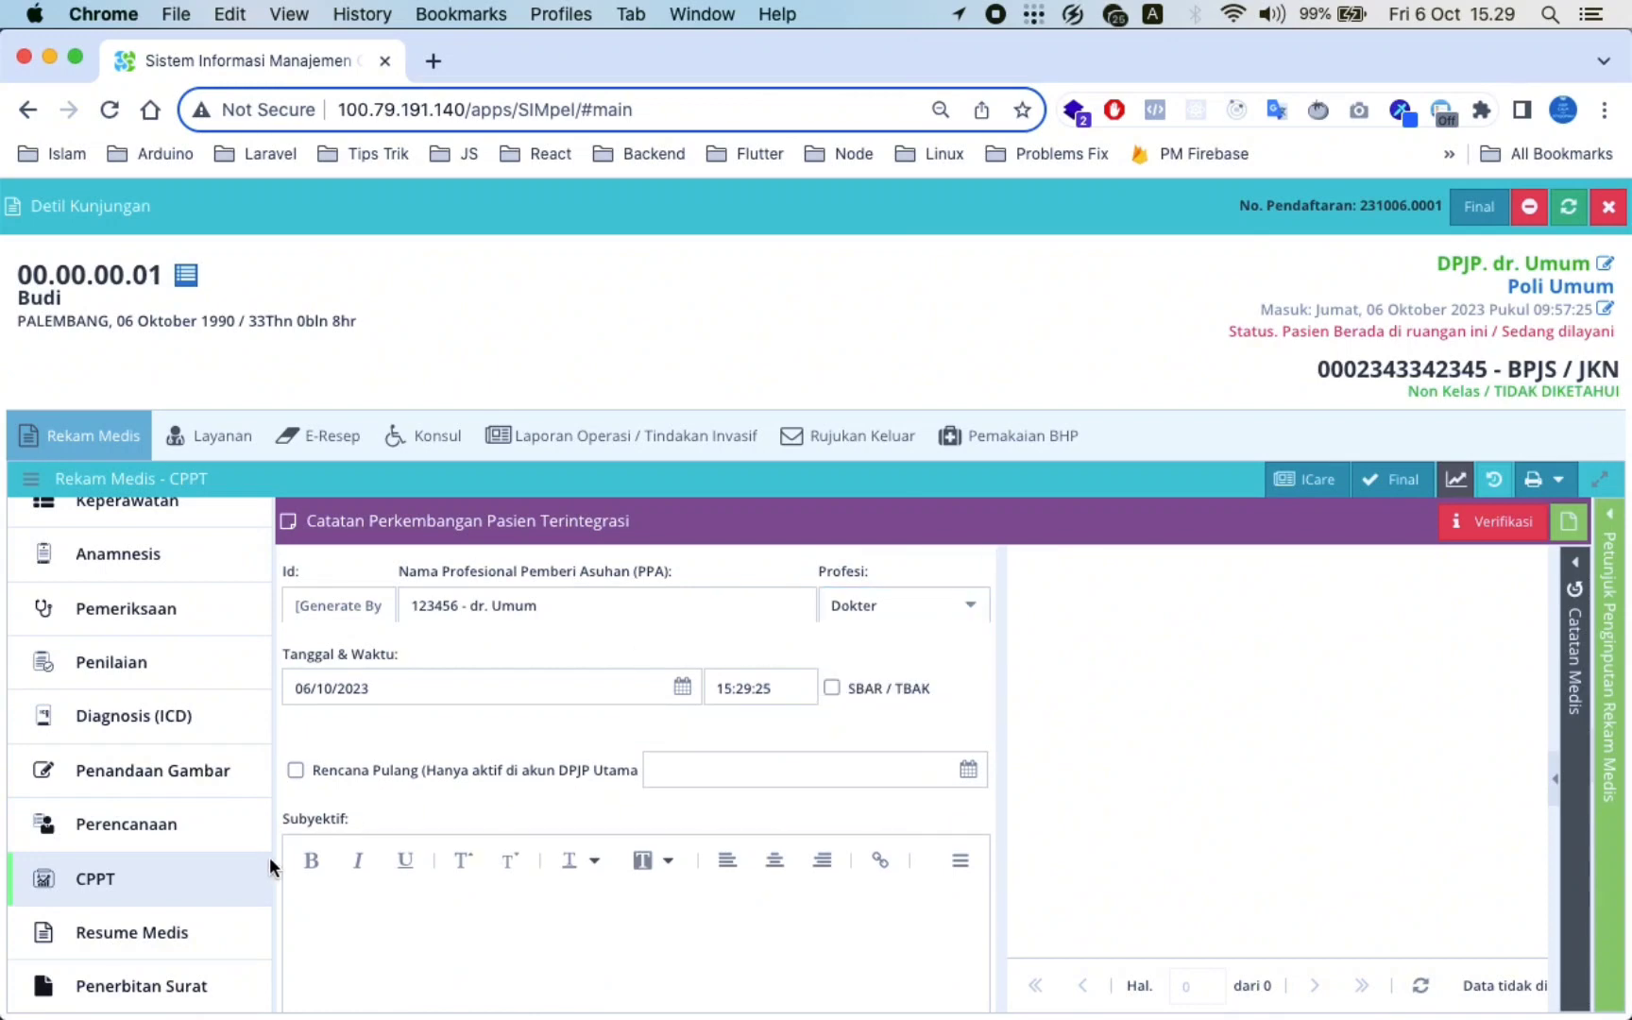
left_click(158, 920)
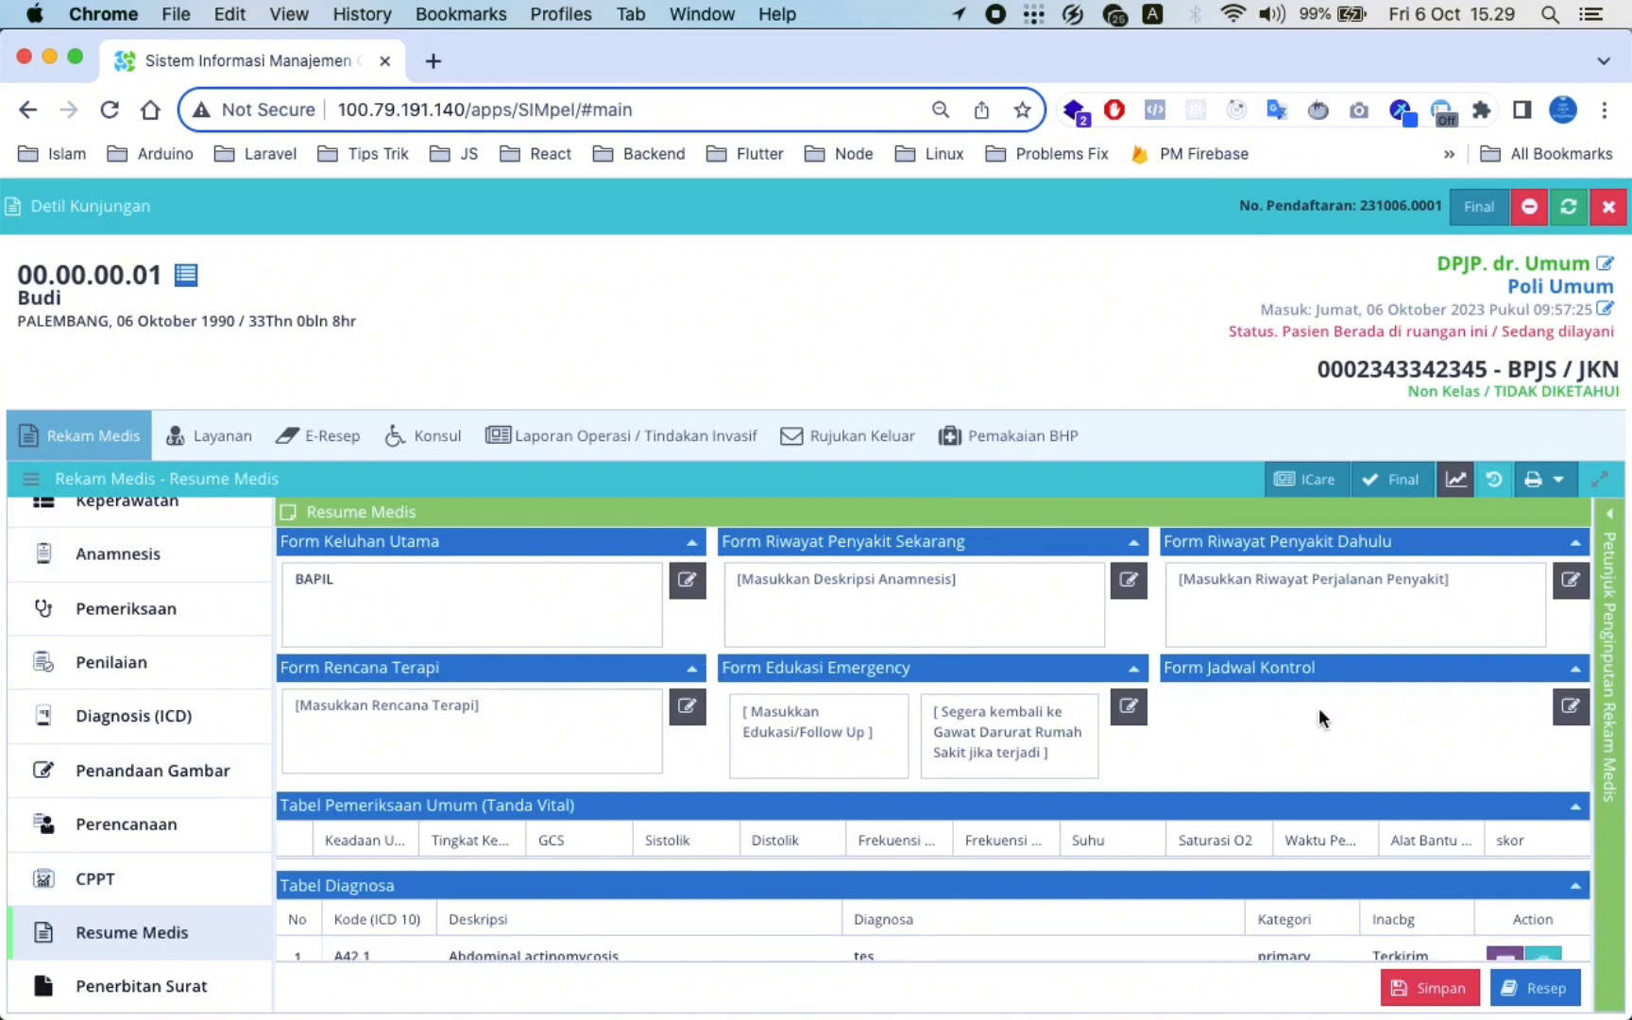
scroll(1319, 708, "down", 8)
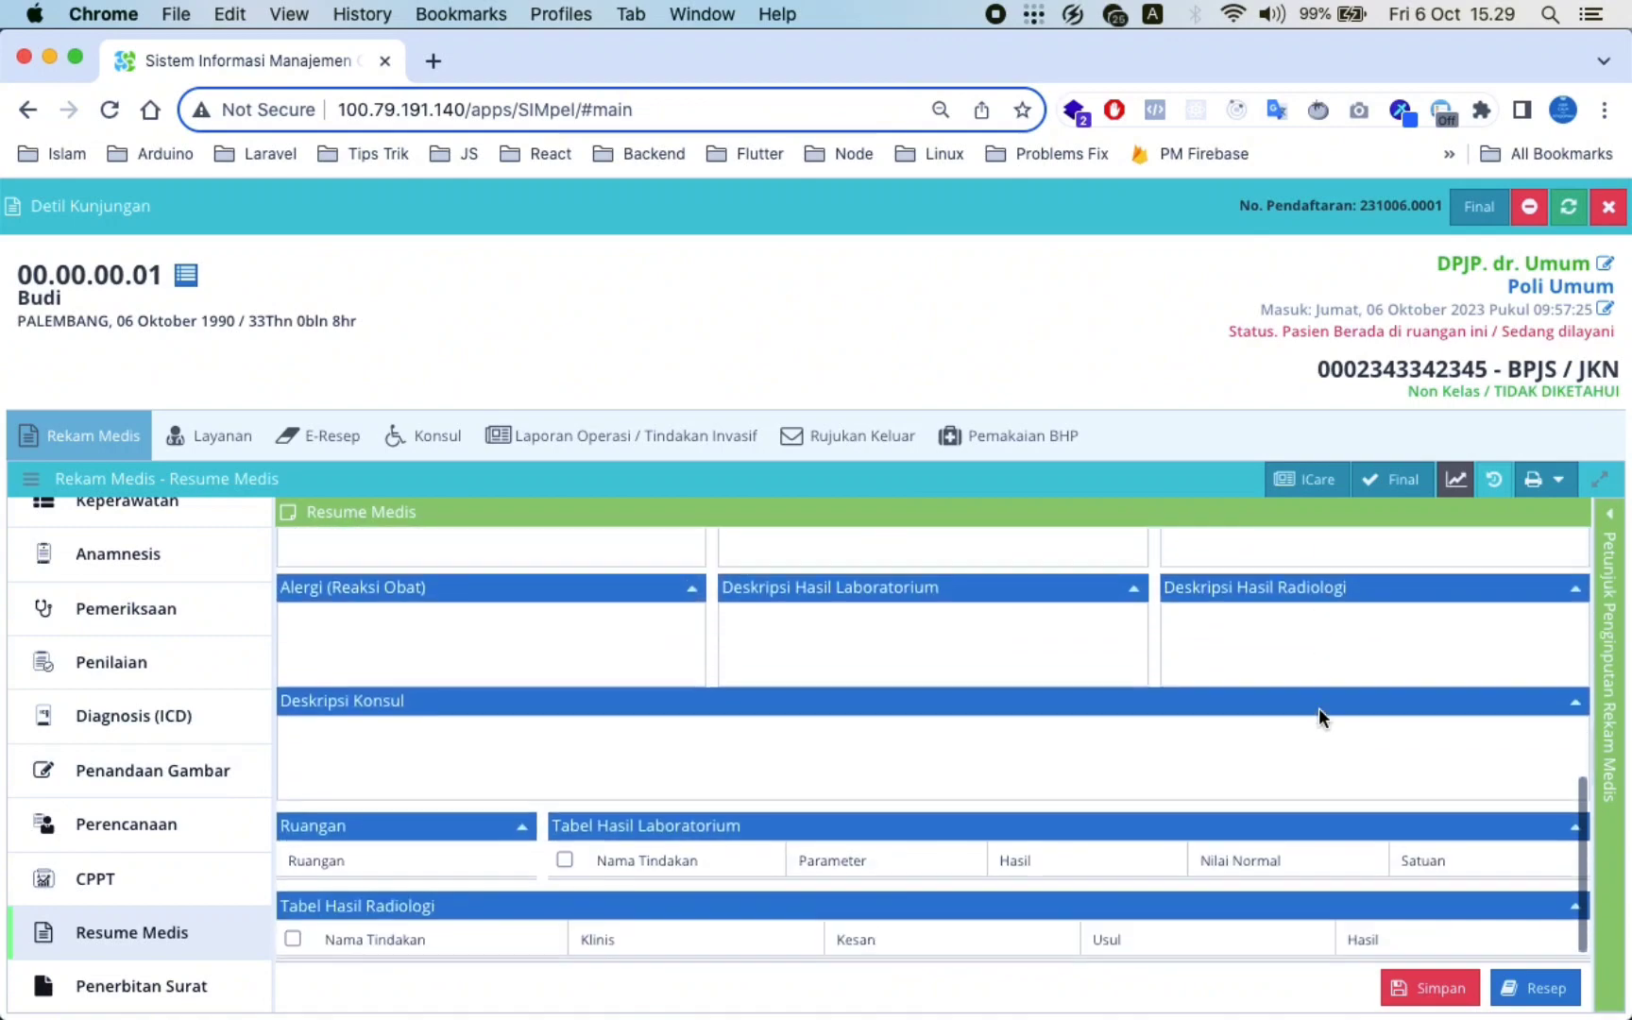
scroll(1320, 708, "up", 3)
scroll(1037, 637, "down", 5)
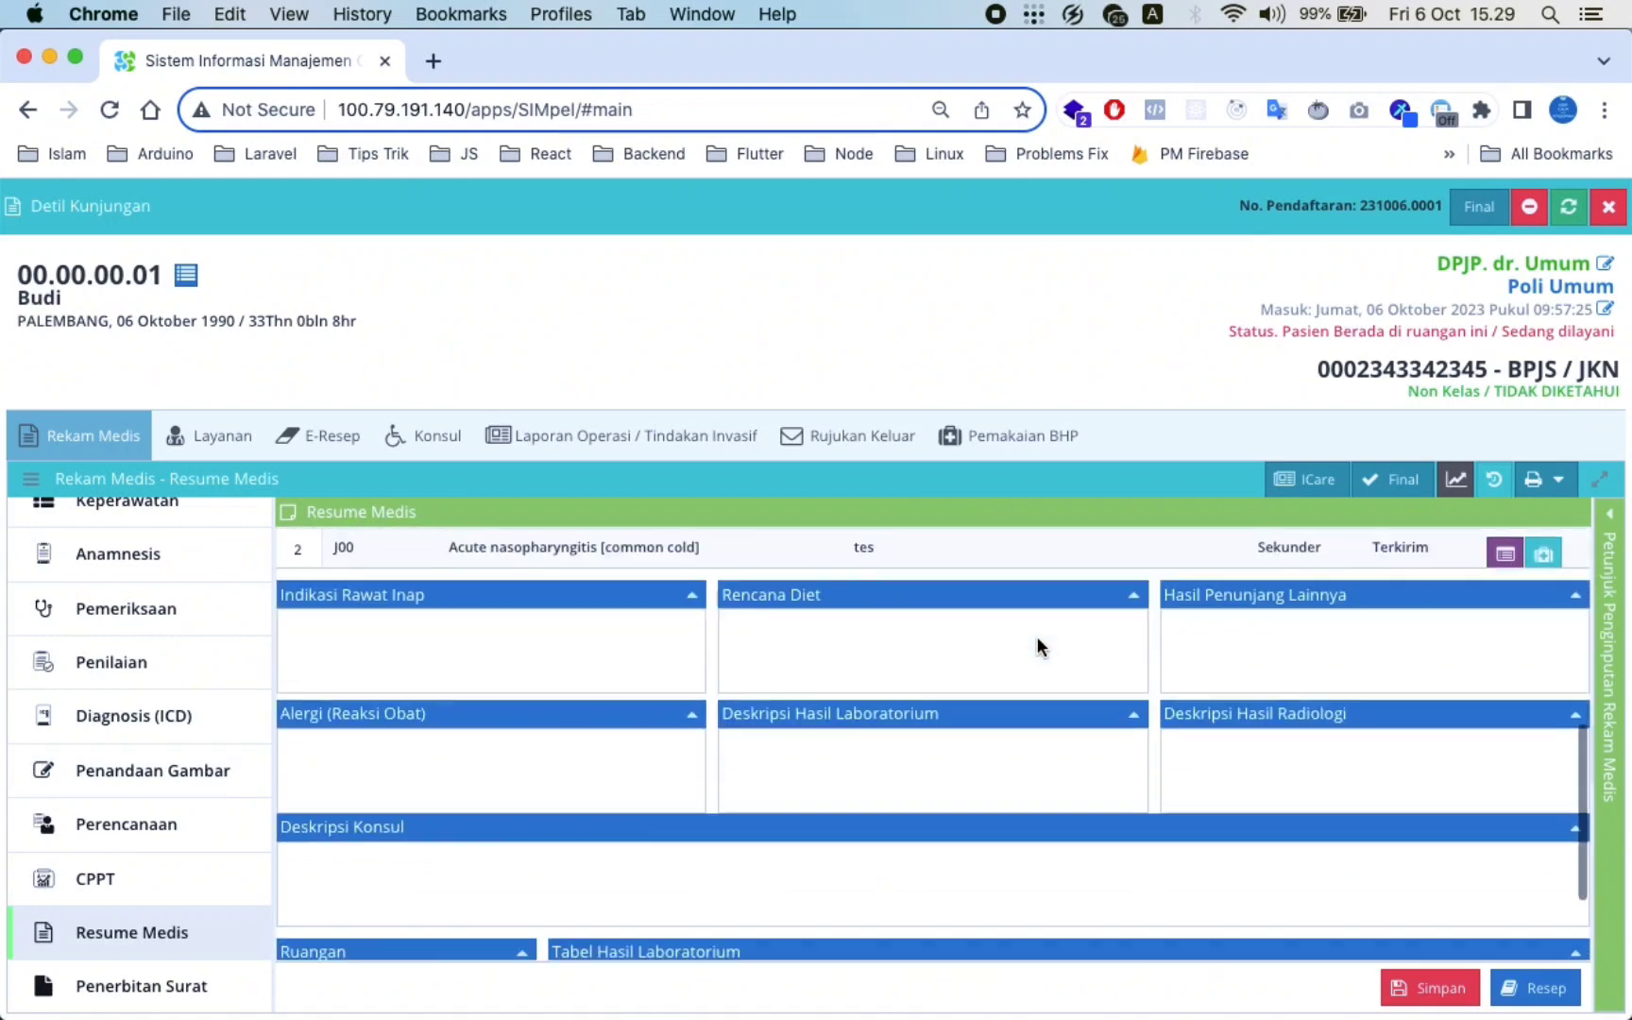
scroll(1038, 639, "up", 10)
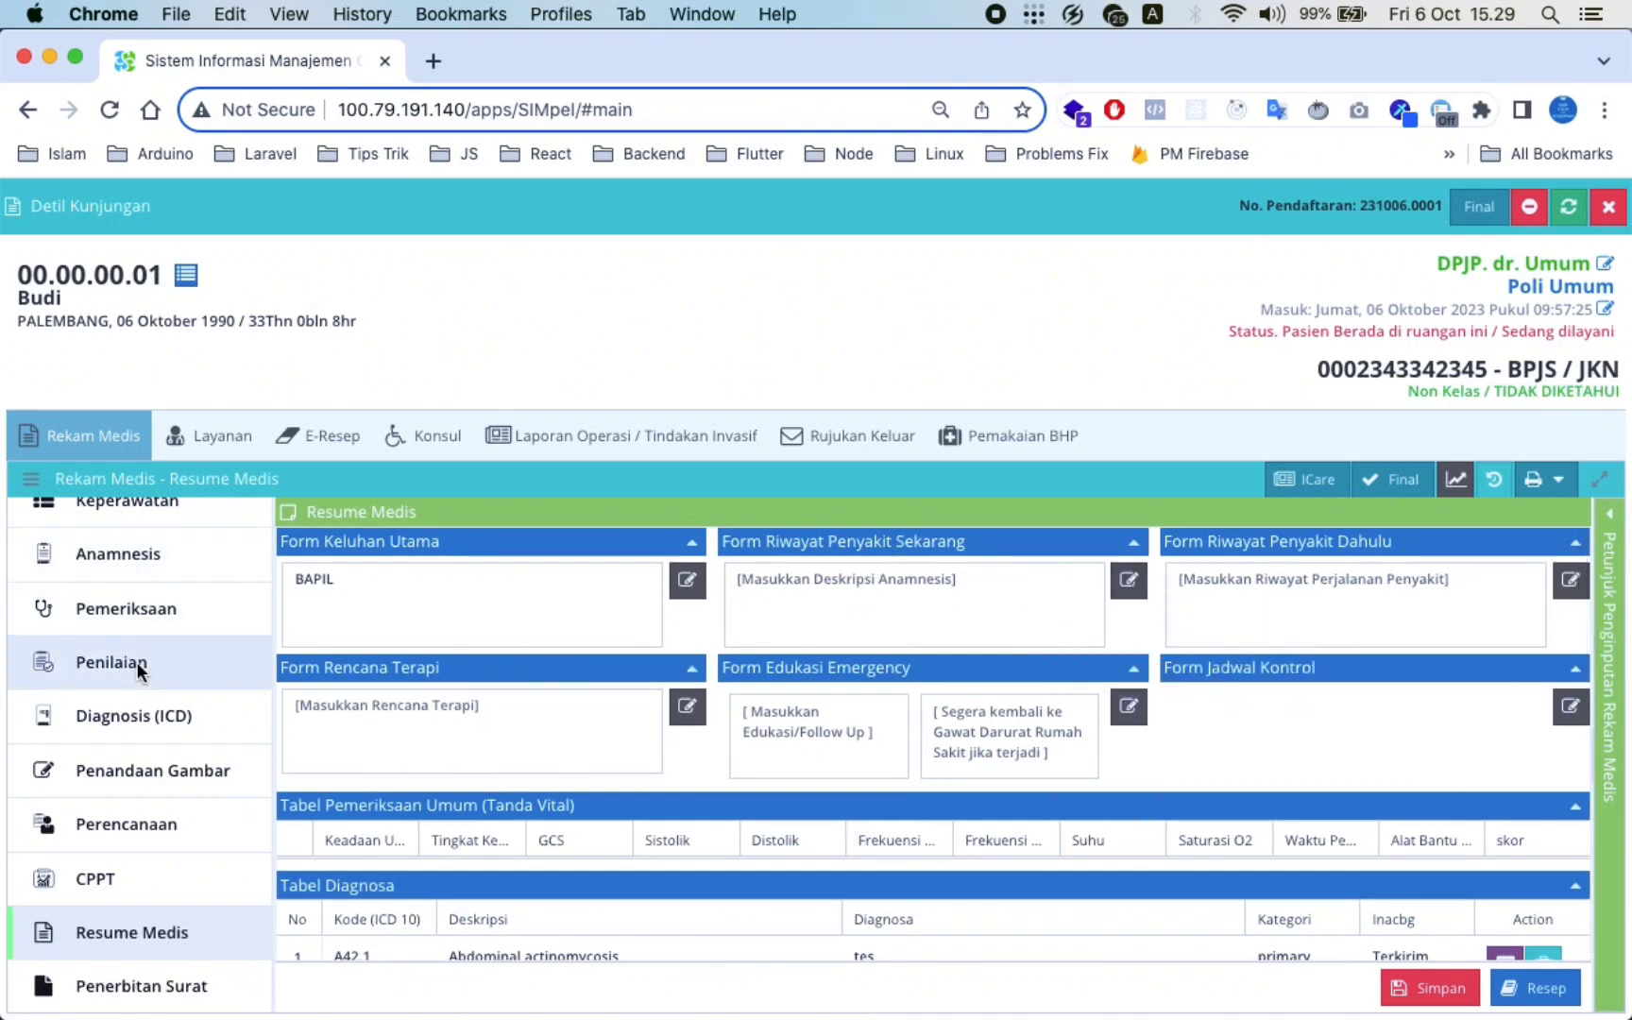
scroll(136, 662, "up", 2)
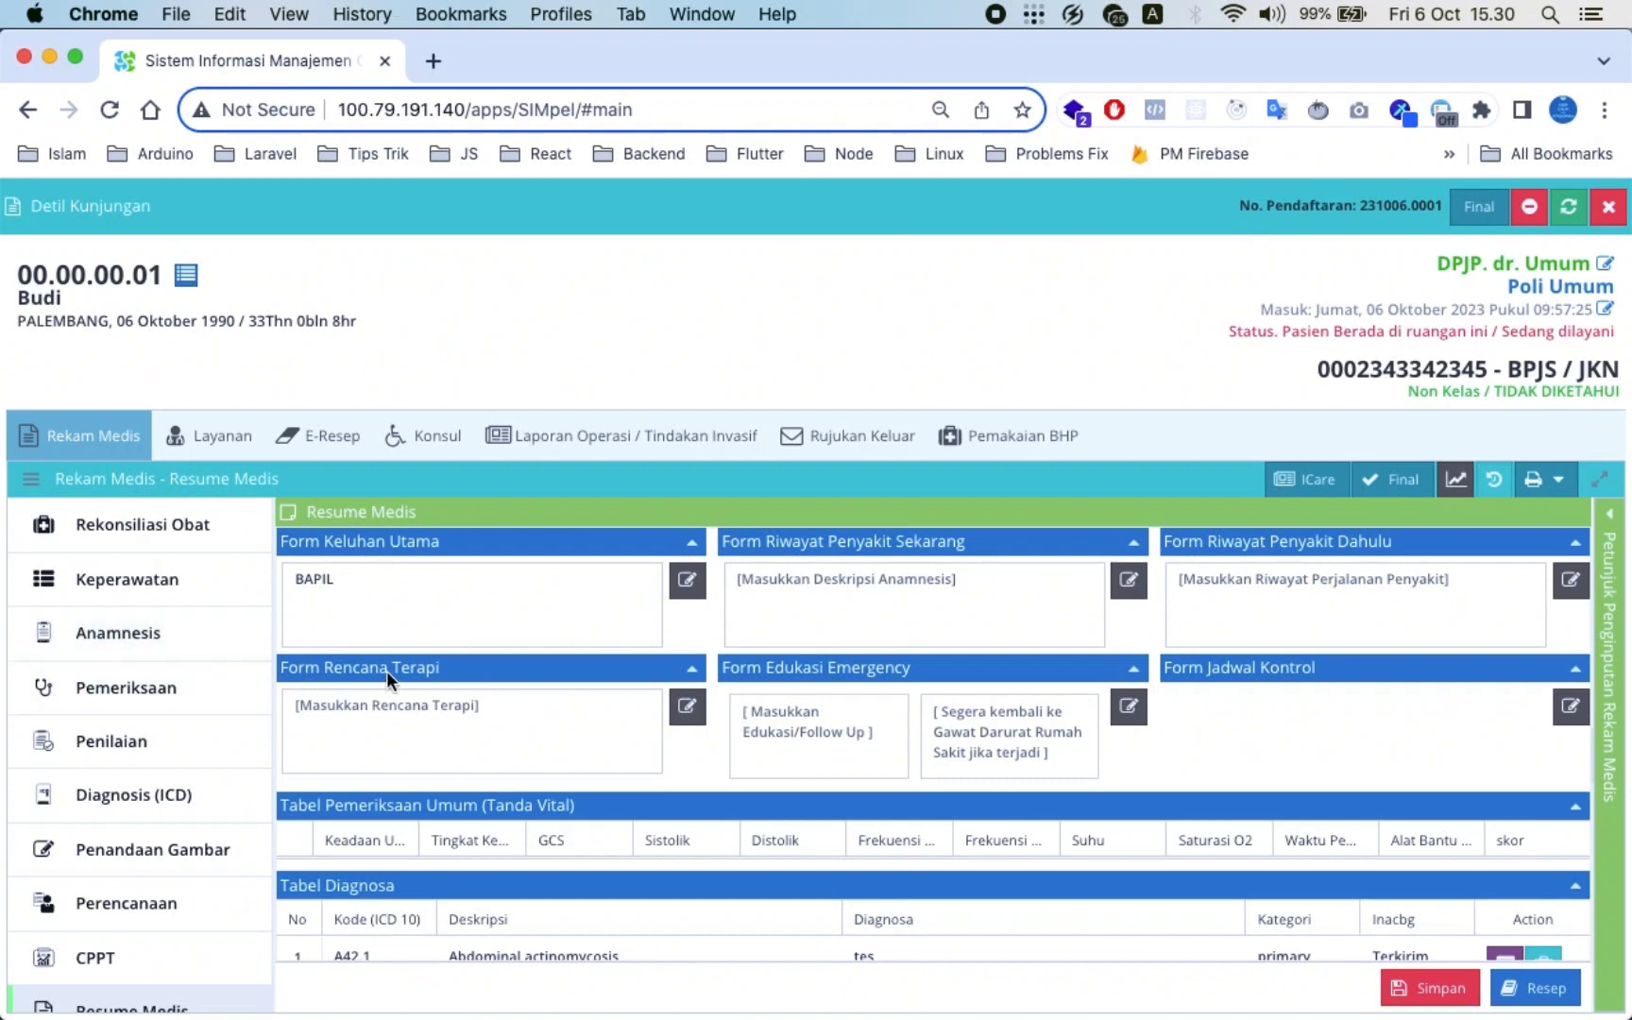
scroll(352, 671, "down", 10)
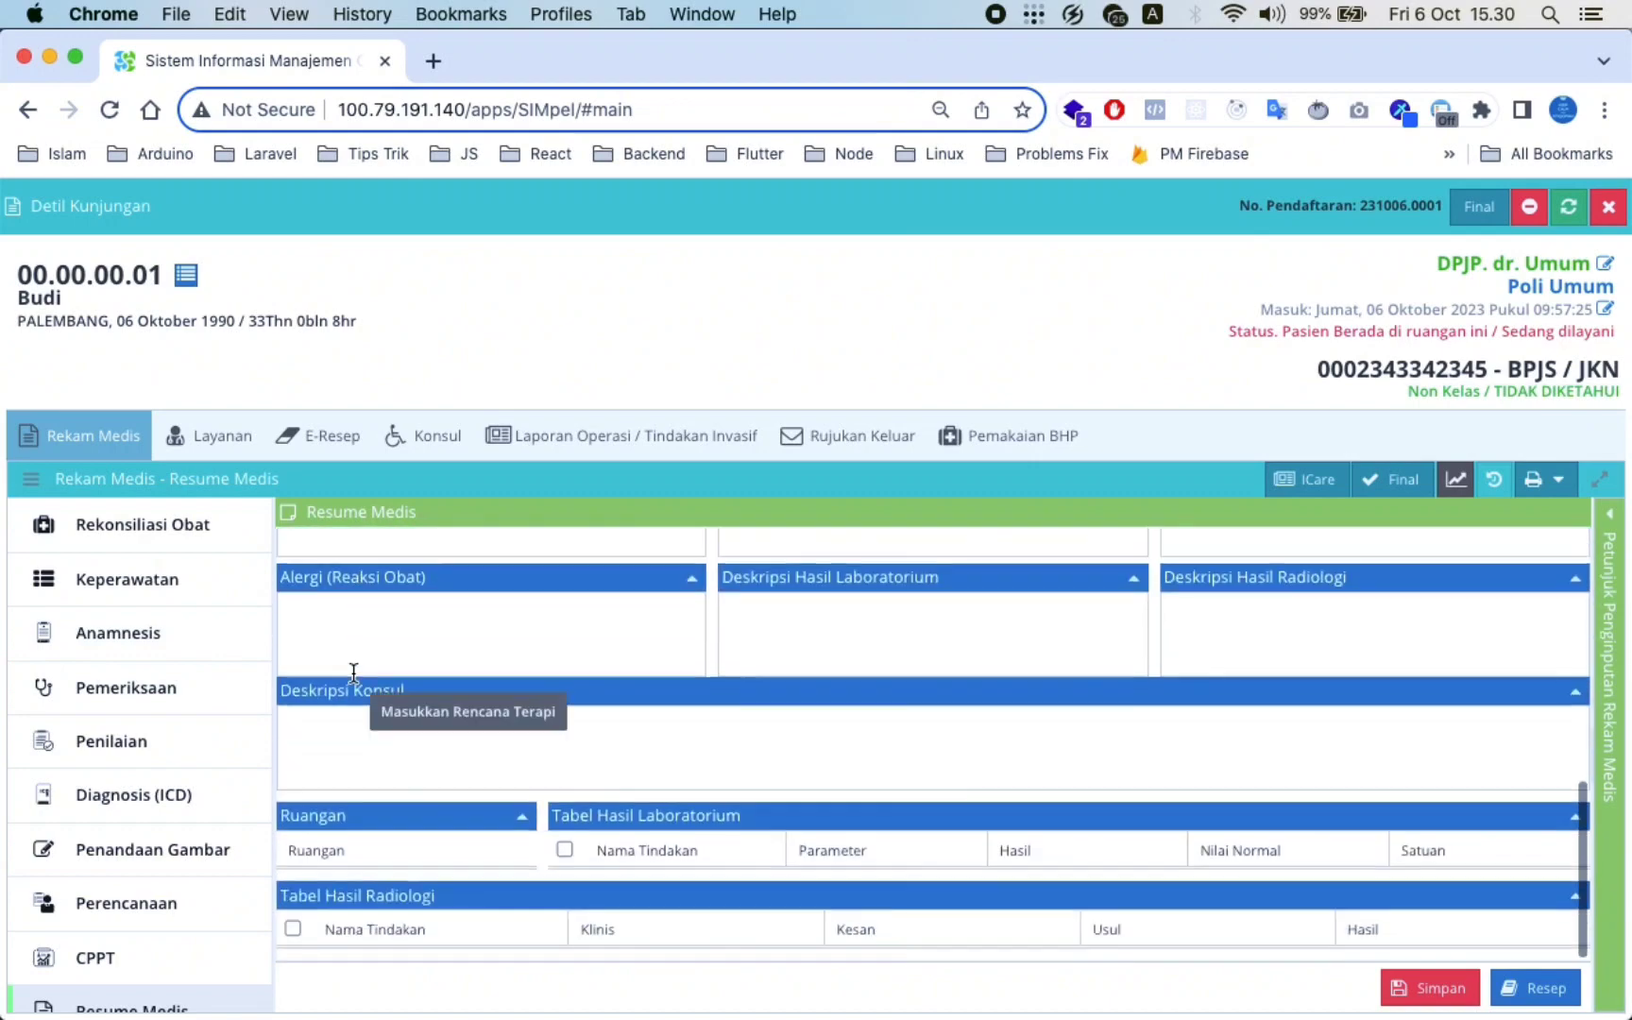
scroll(354, 672, "up", 10)
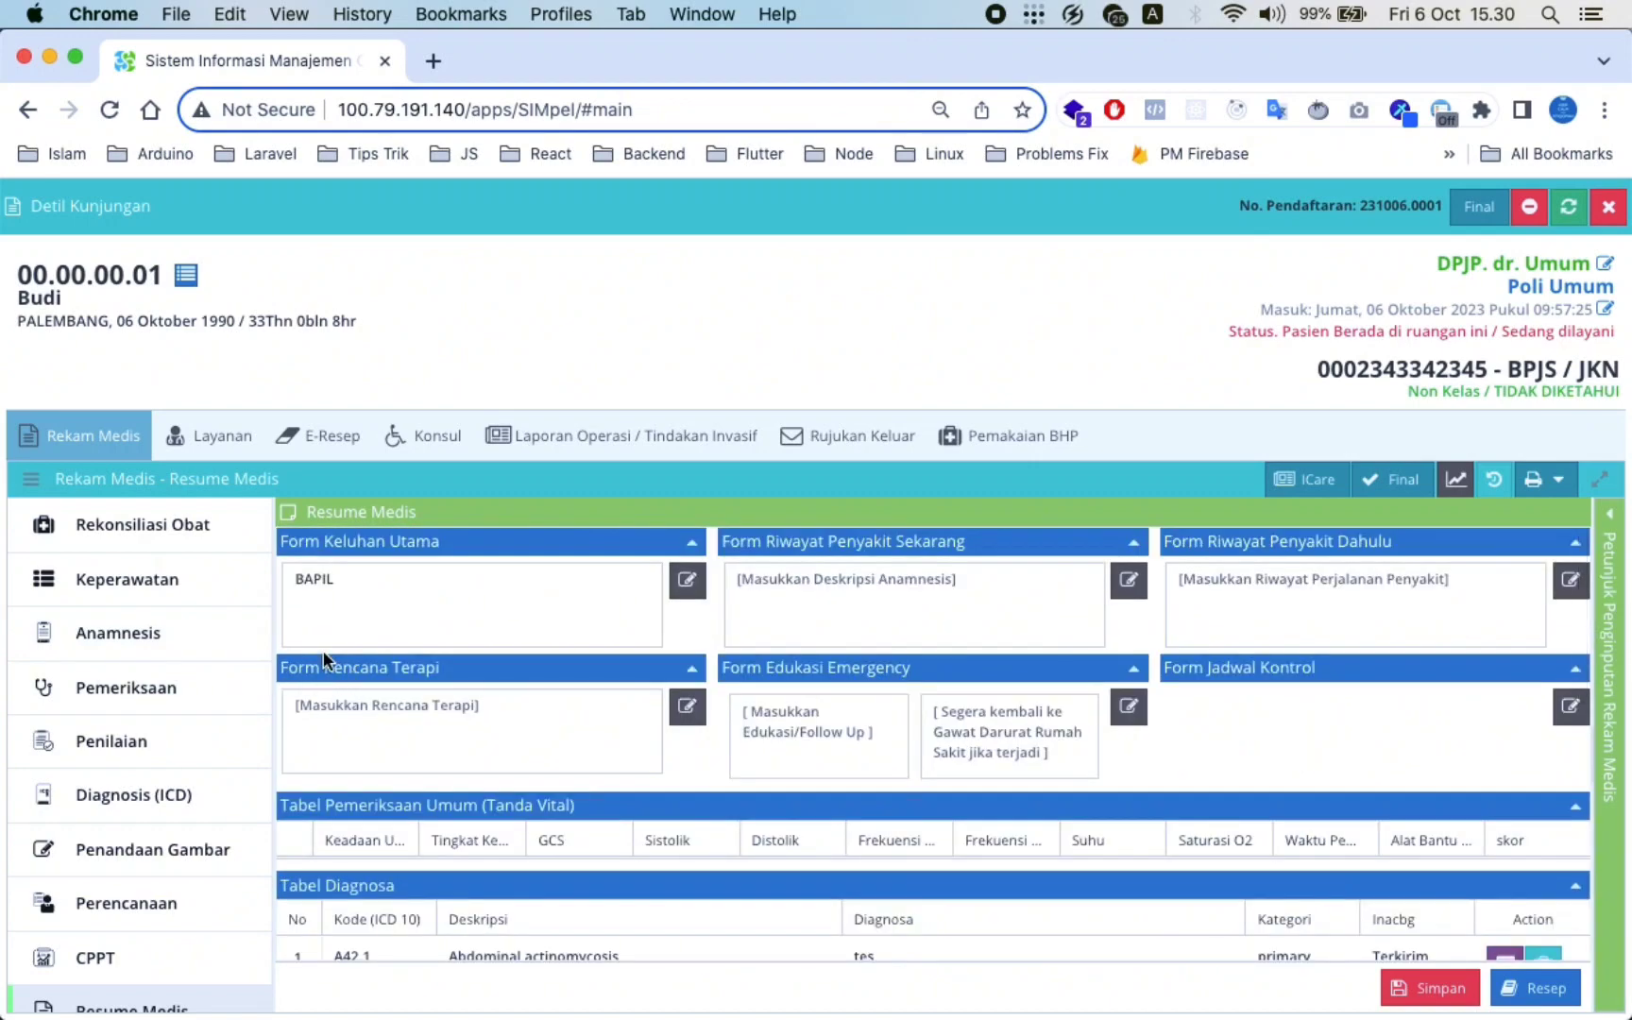
scroll(174, 766, "down", 2)
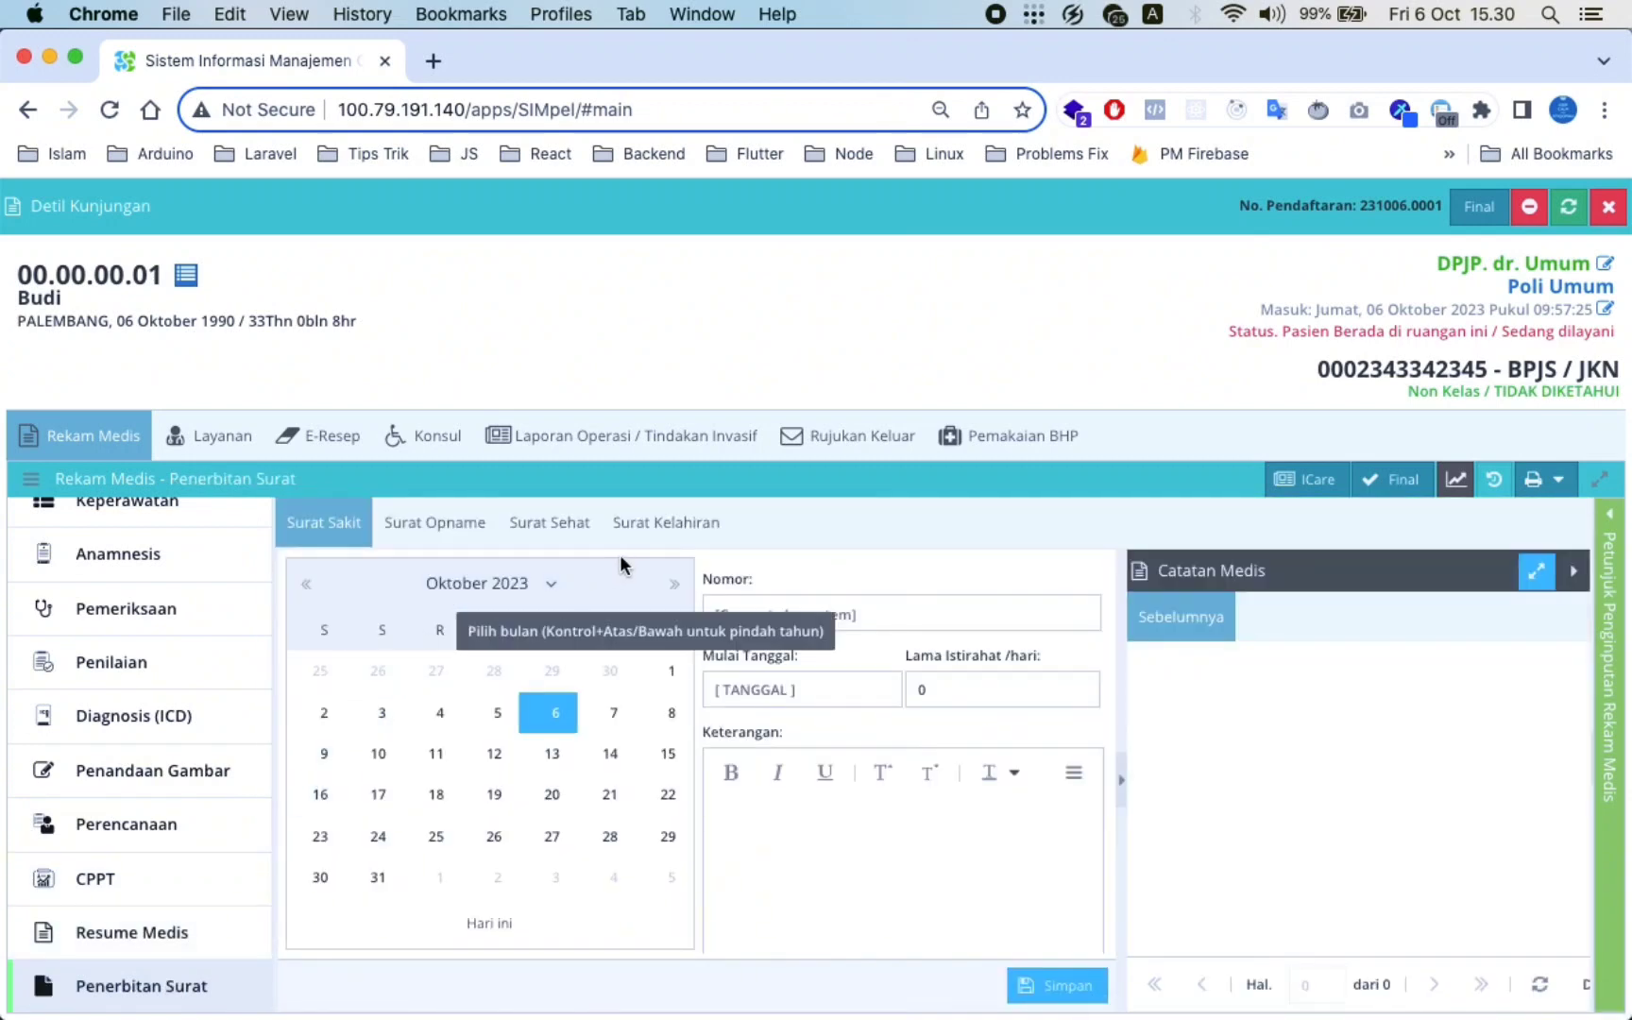
Save a Surat Sakit starting 6 October 2023 for 1 rest day with reason 'demam'
left_click(774, 599)
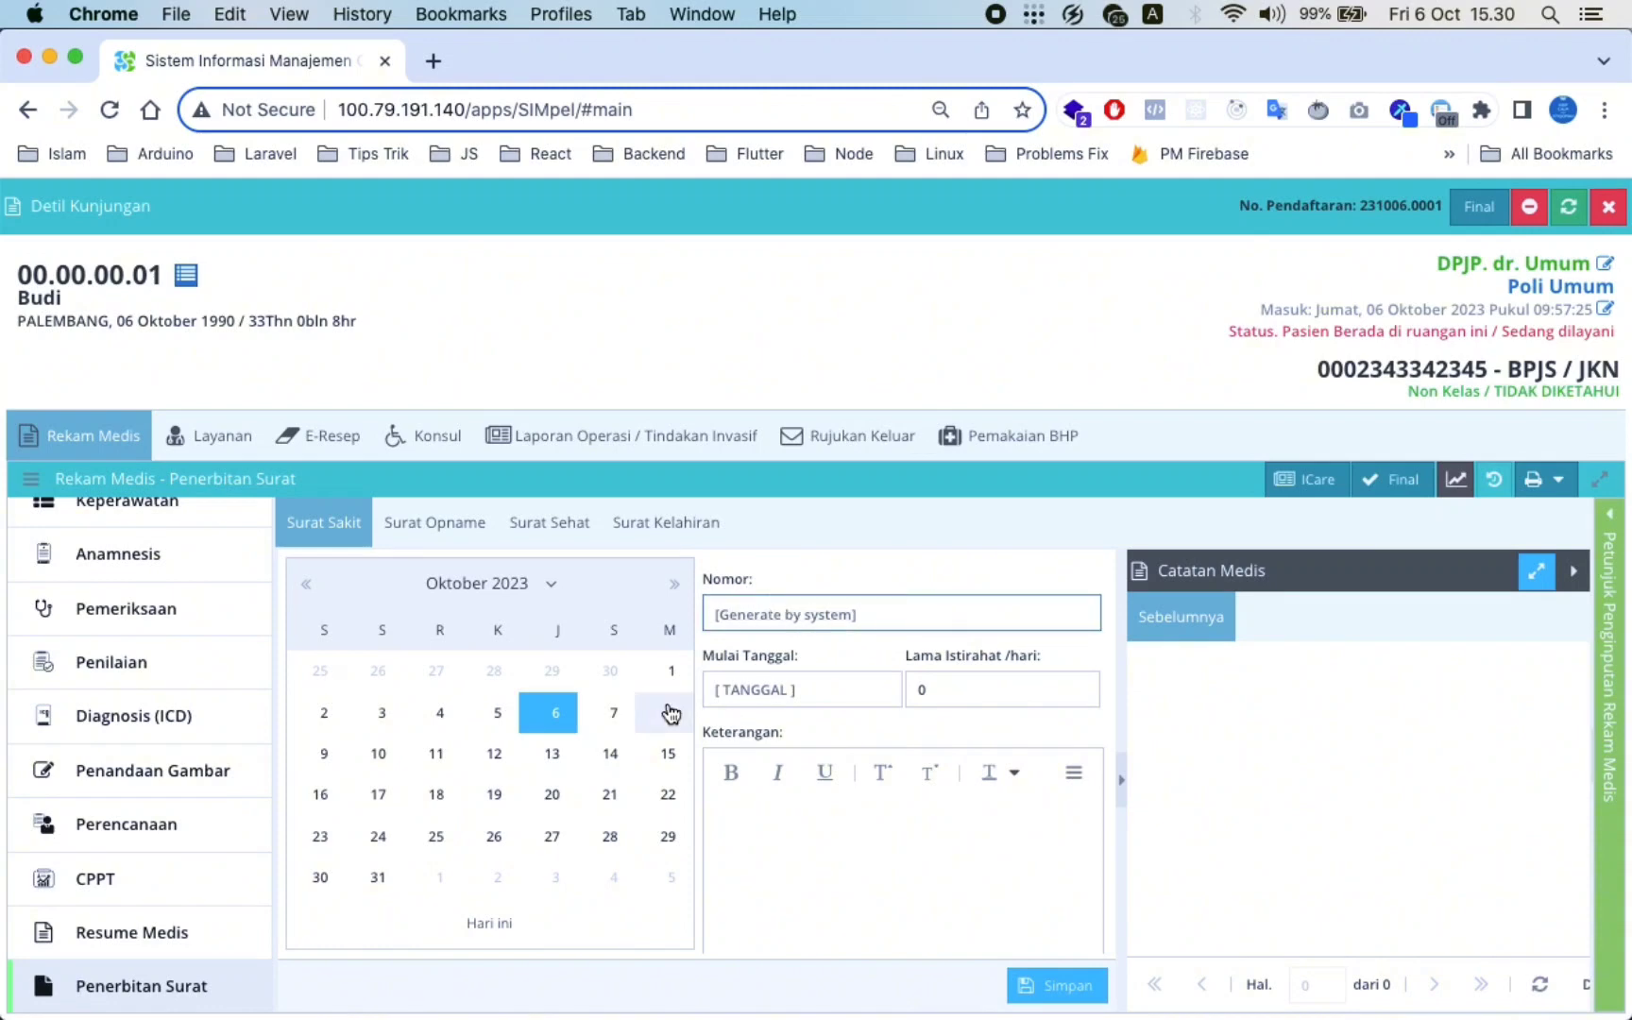
left_click(561, 716)
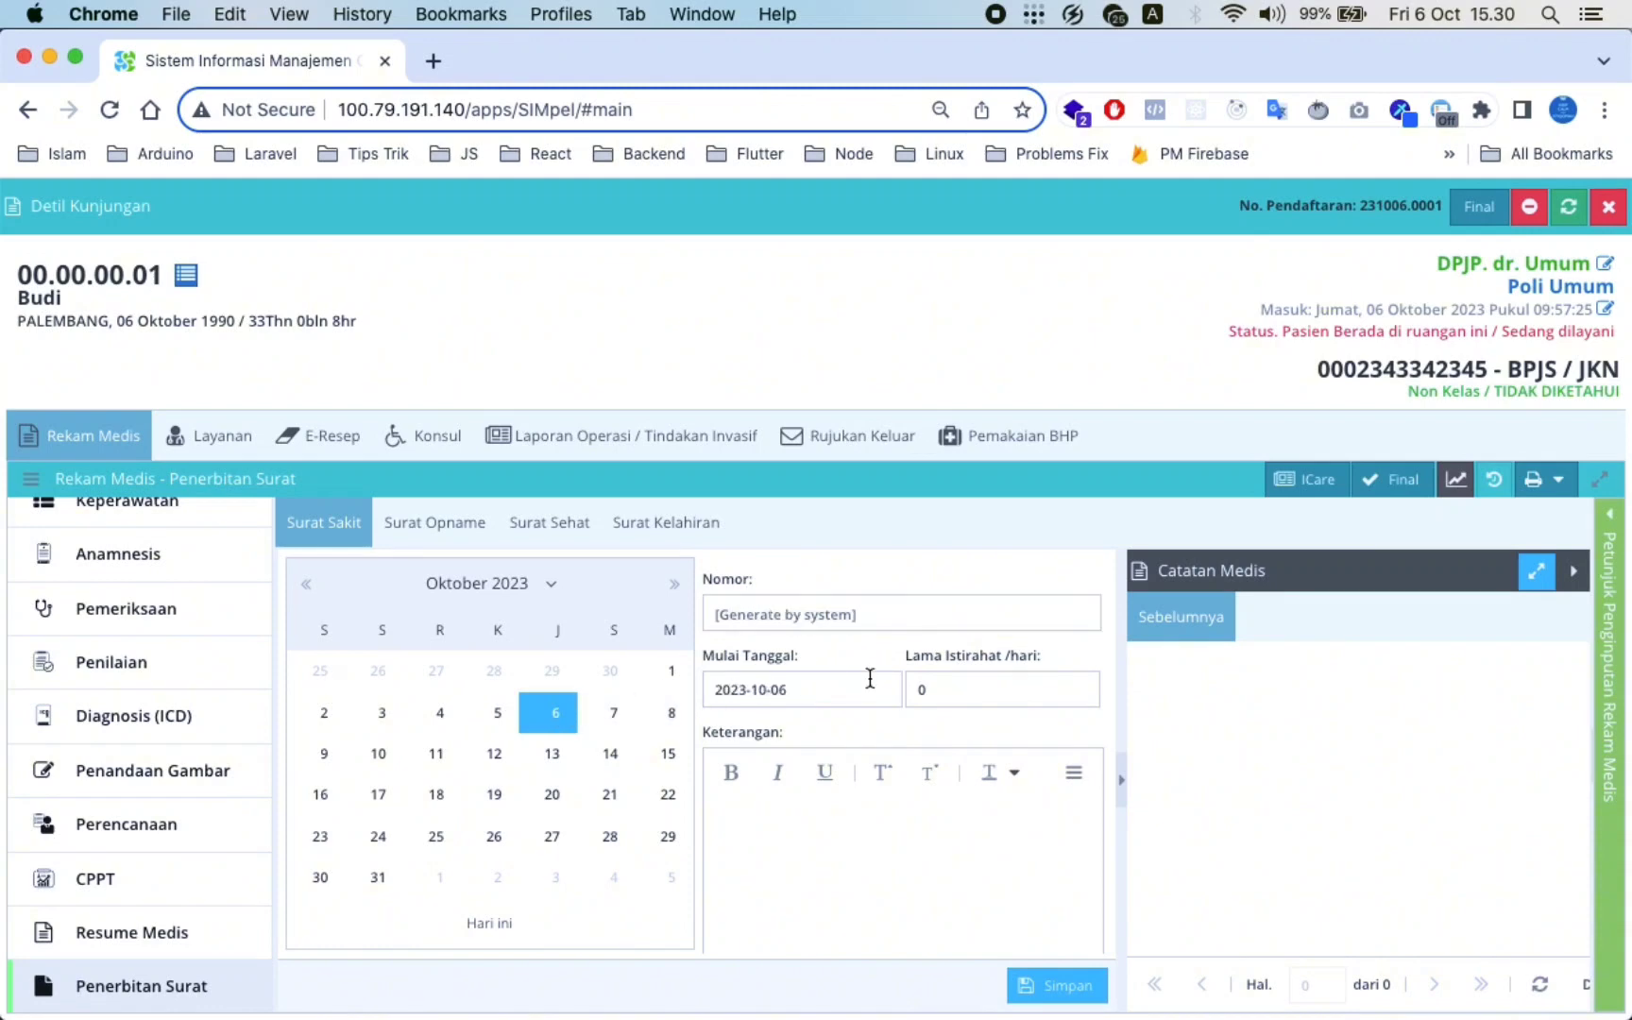
left_click(976, 697)
type("1")
left_click(883, 849)
type("demam")
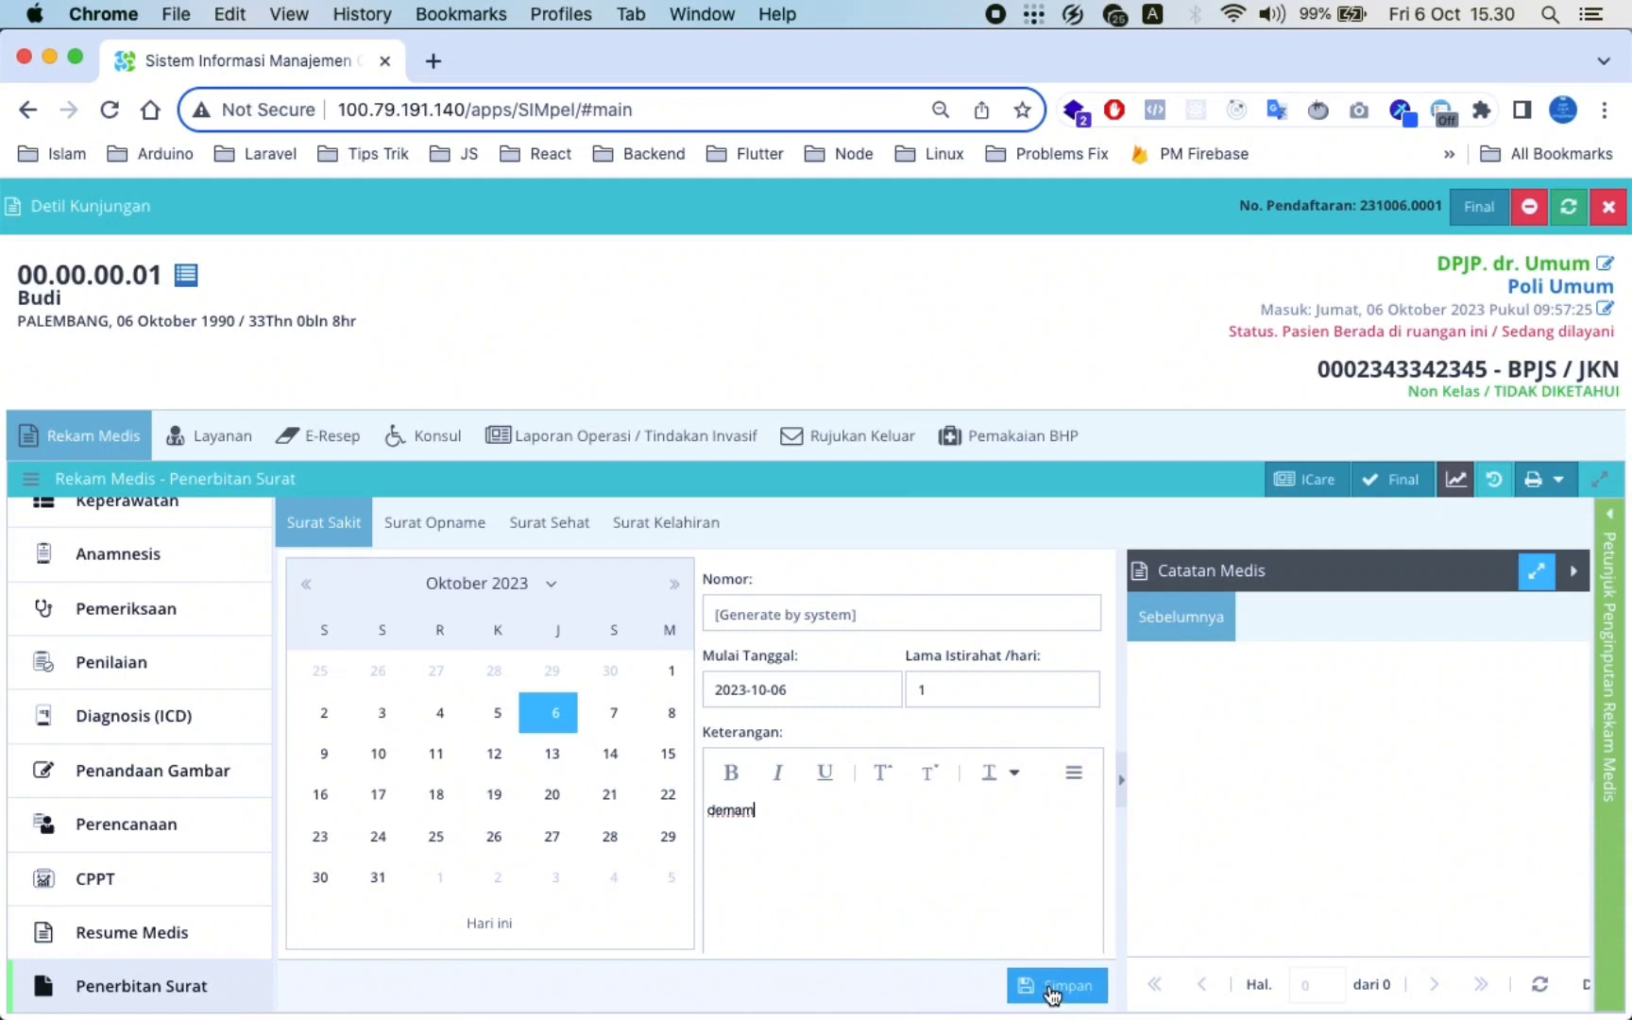
left_click(1050, 987)
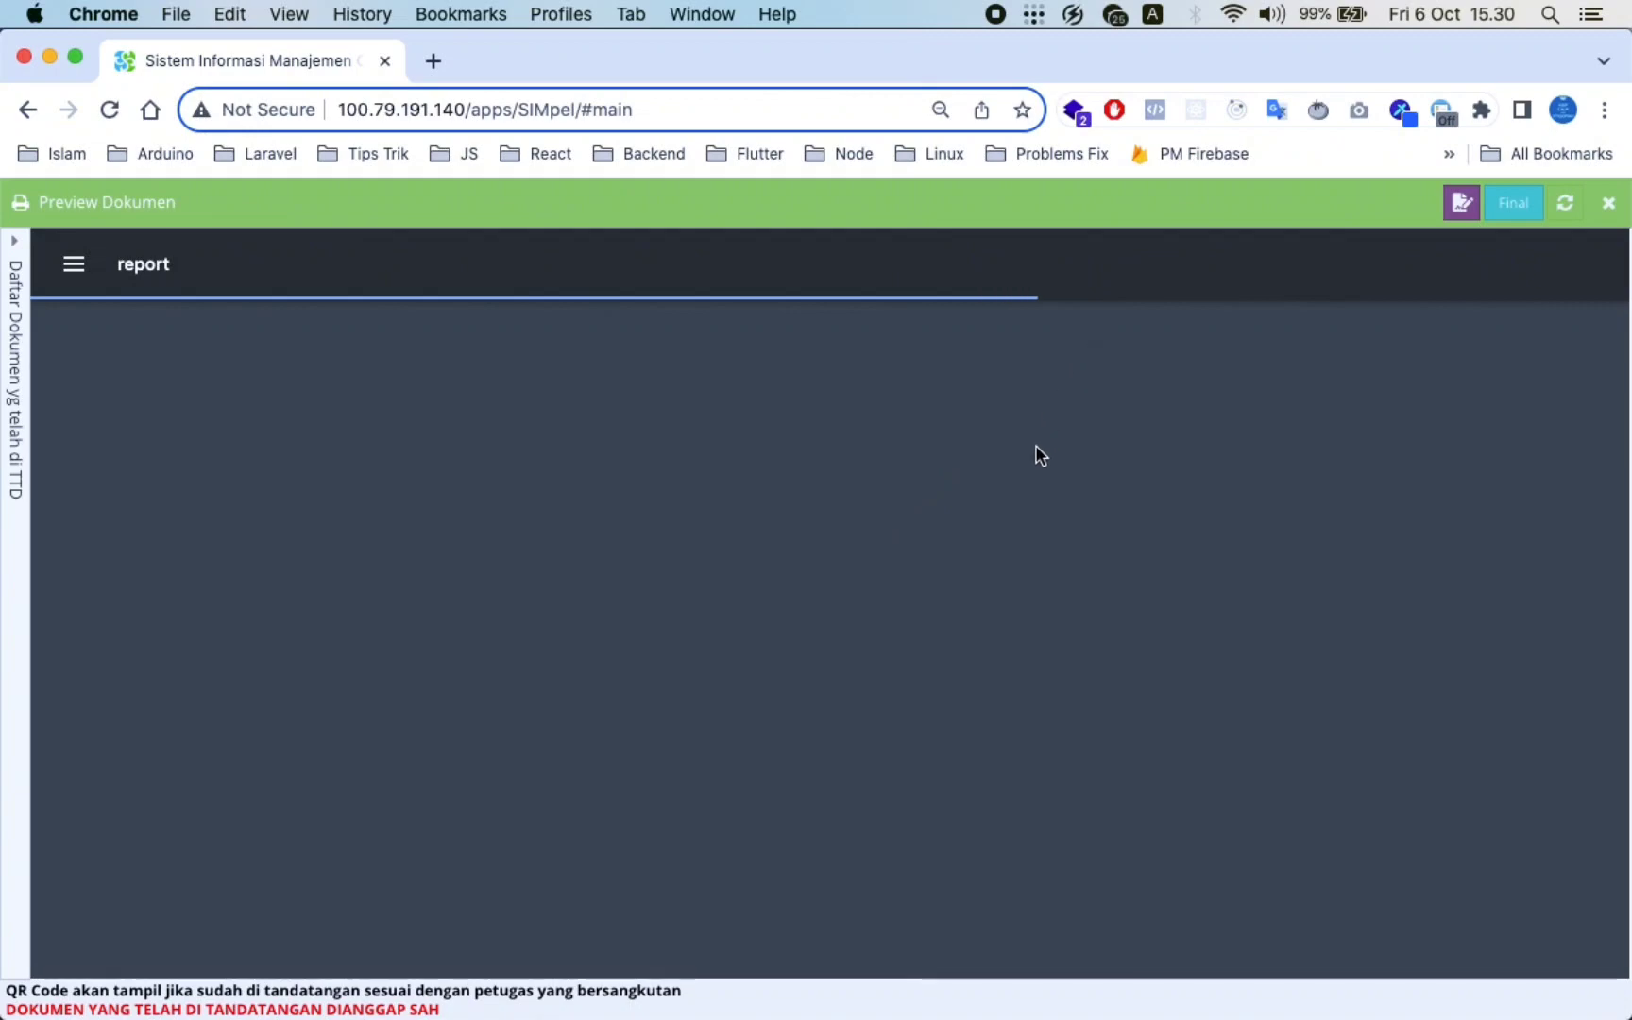
Regenerate the Surat Keterangan Sakit 000001 preview: 1 rest day, 06-10-2023 to 07-10-2023, demam
scroll(1036, 457, "down", 8)
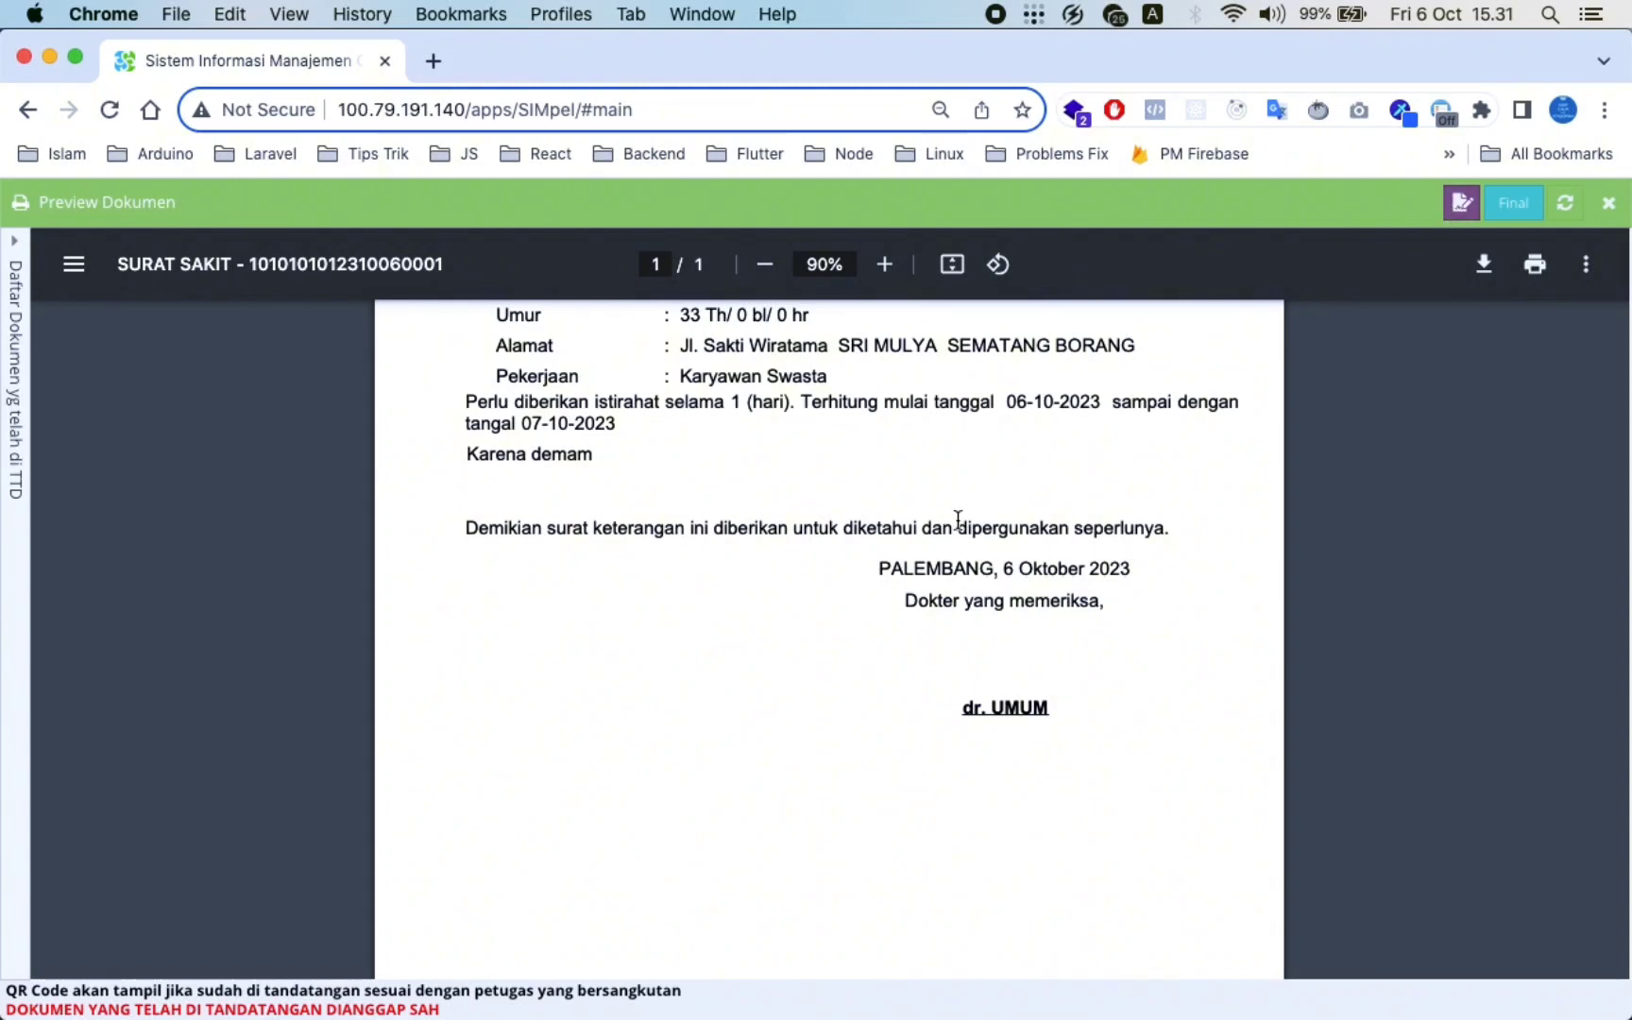
scroll(700, 444, "up", 5)
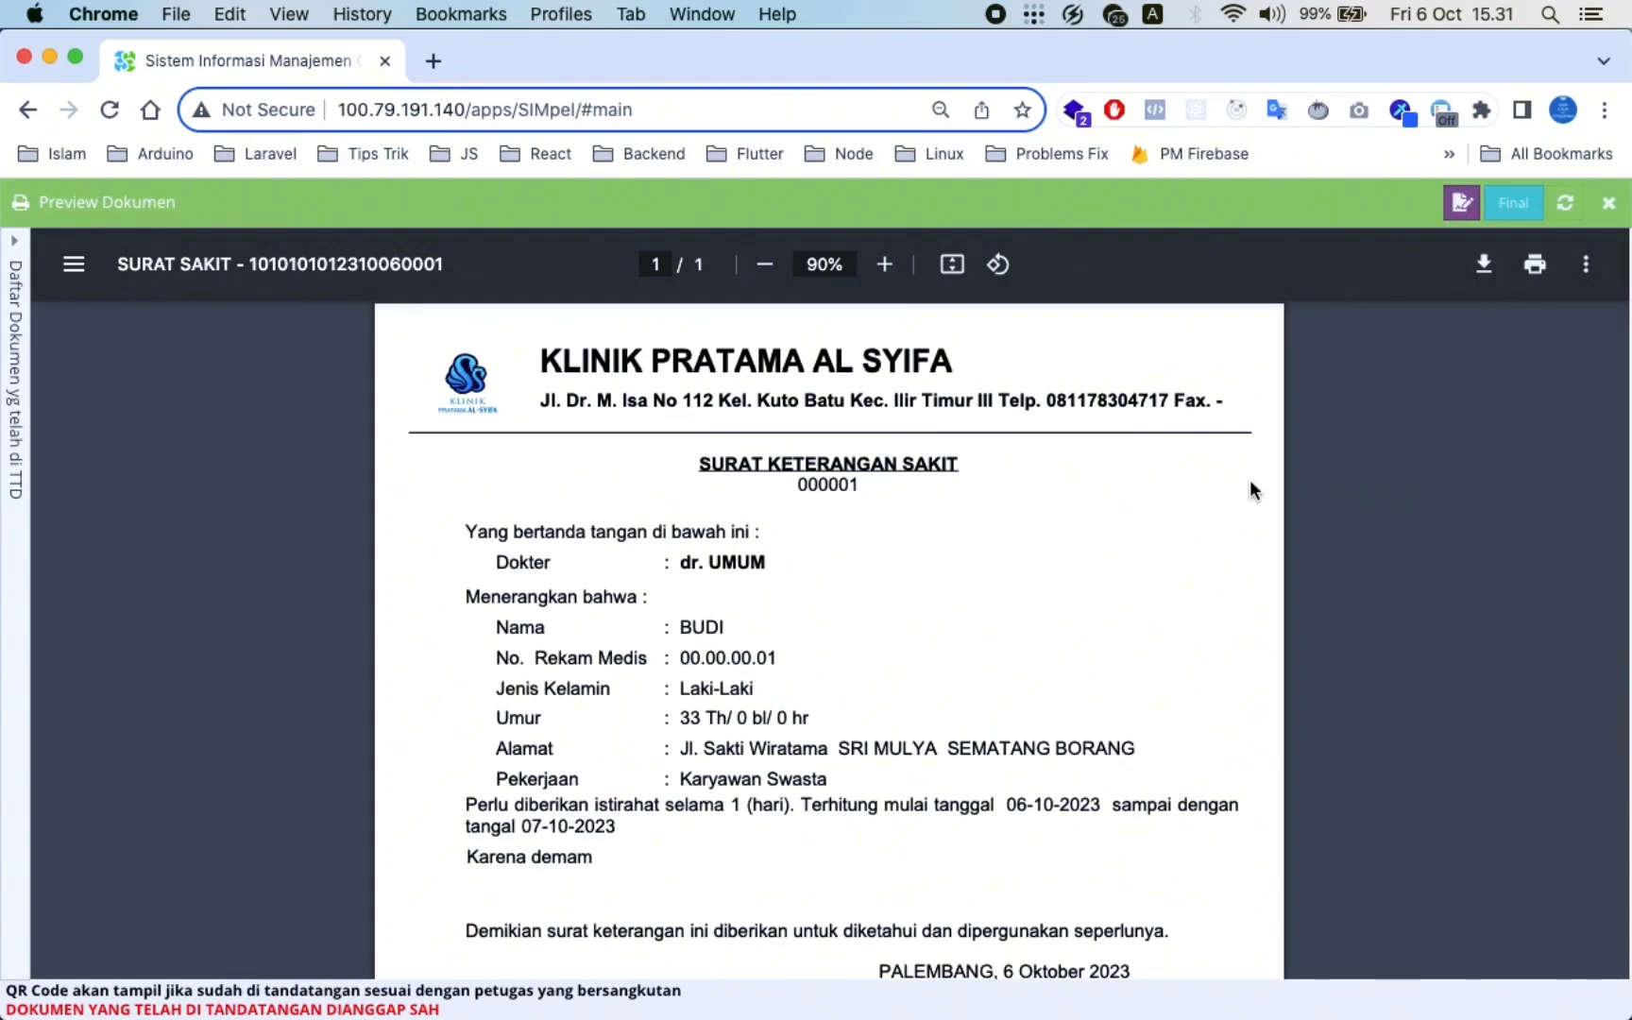
scroll(420, 365, "down", 3)
left_click(74, 264)
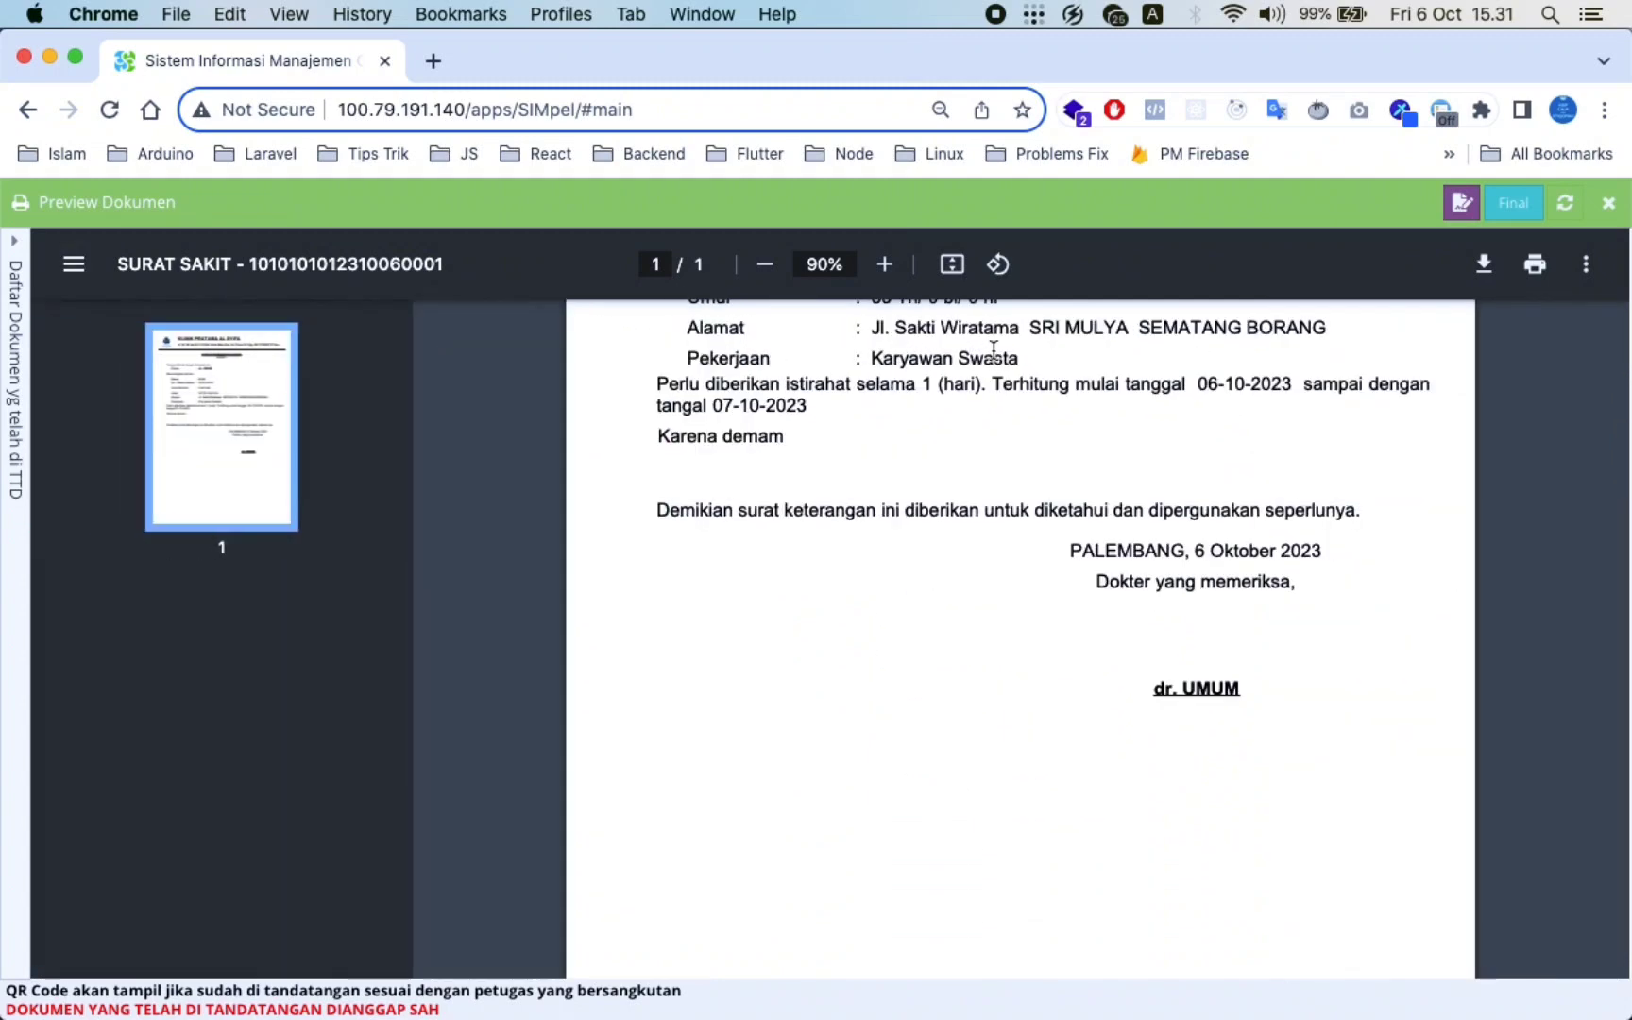
left_click(15, 247)
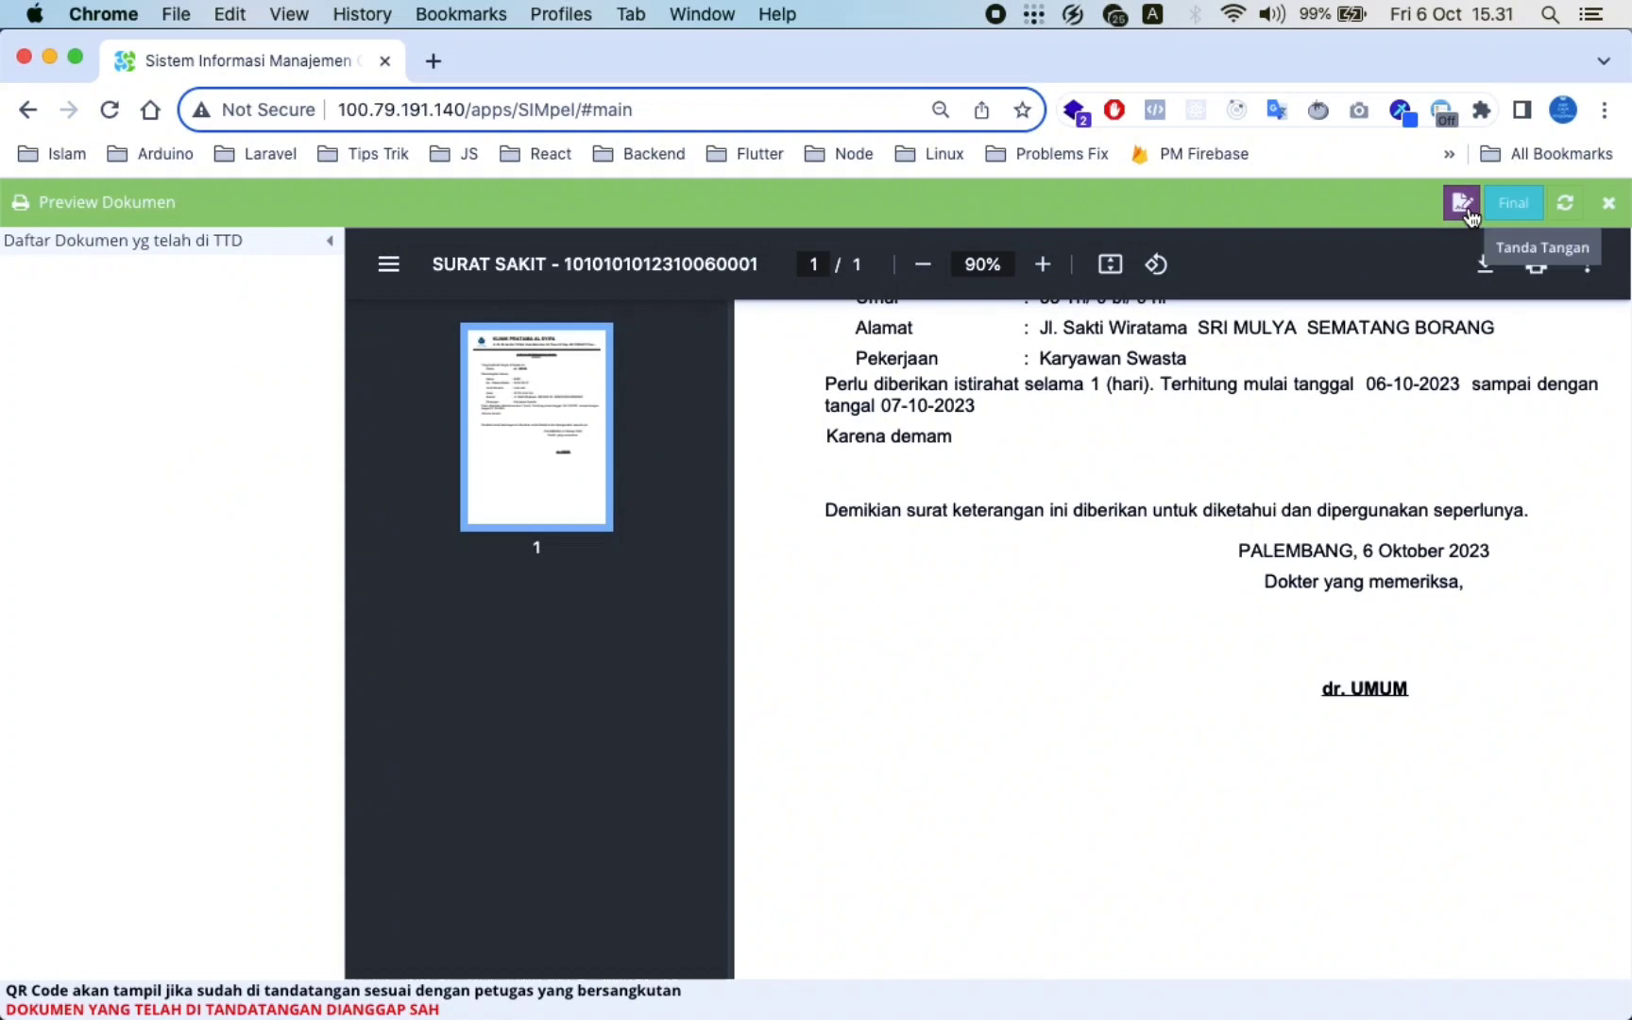
left_click(1565, 204)
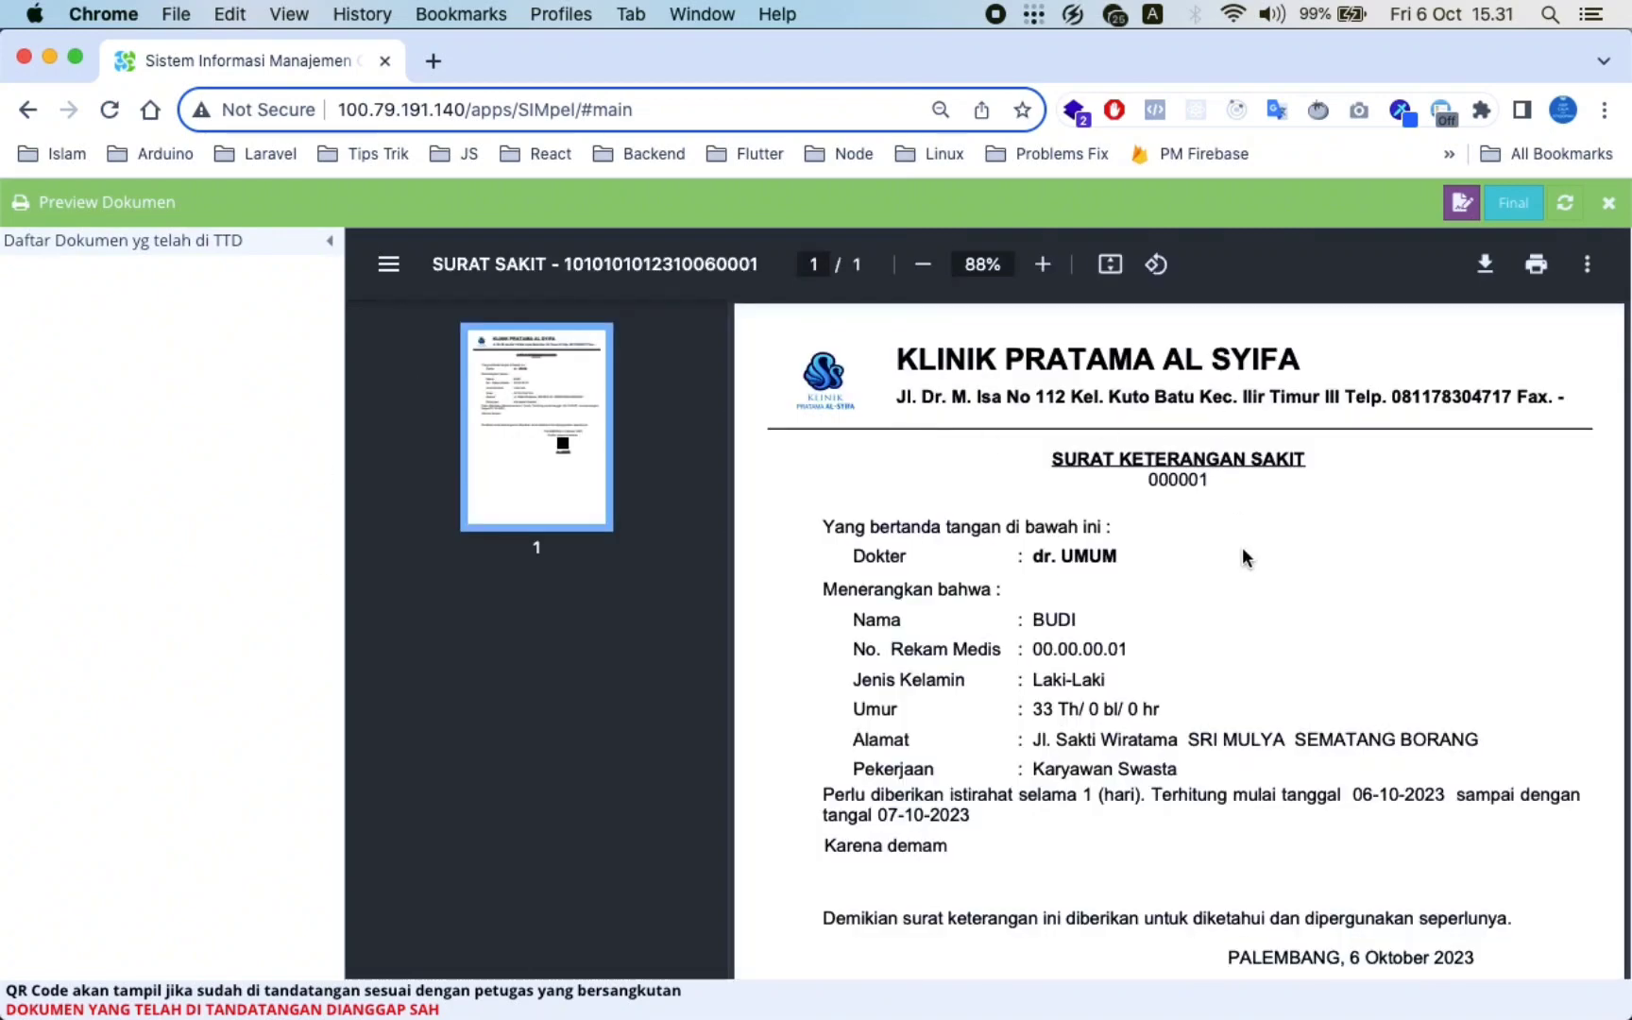
scroll(1245, 557, "down", 10)
scroll(1325, 665, "up", 10)
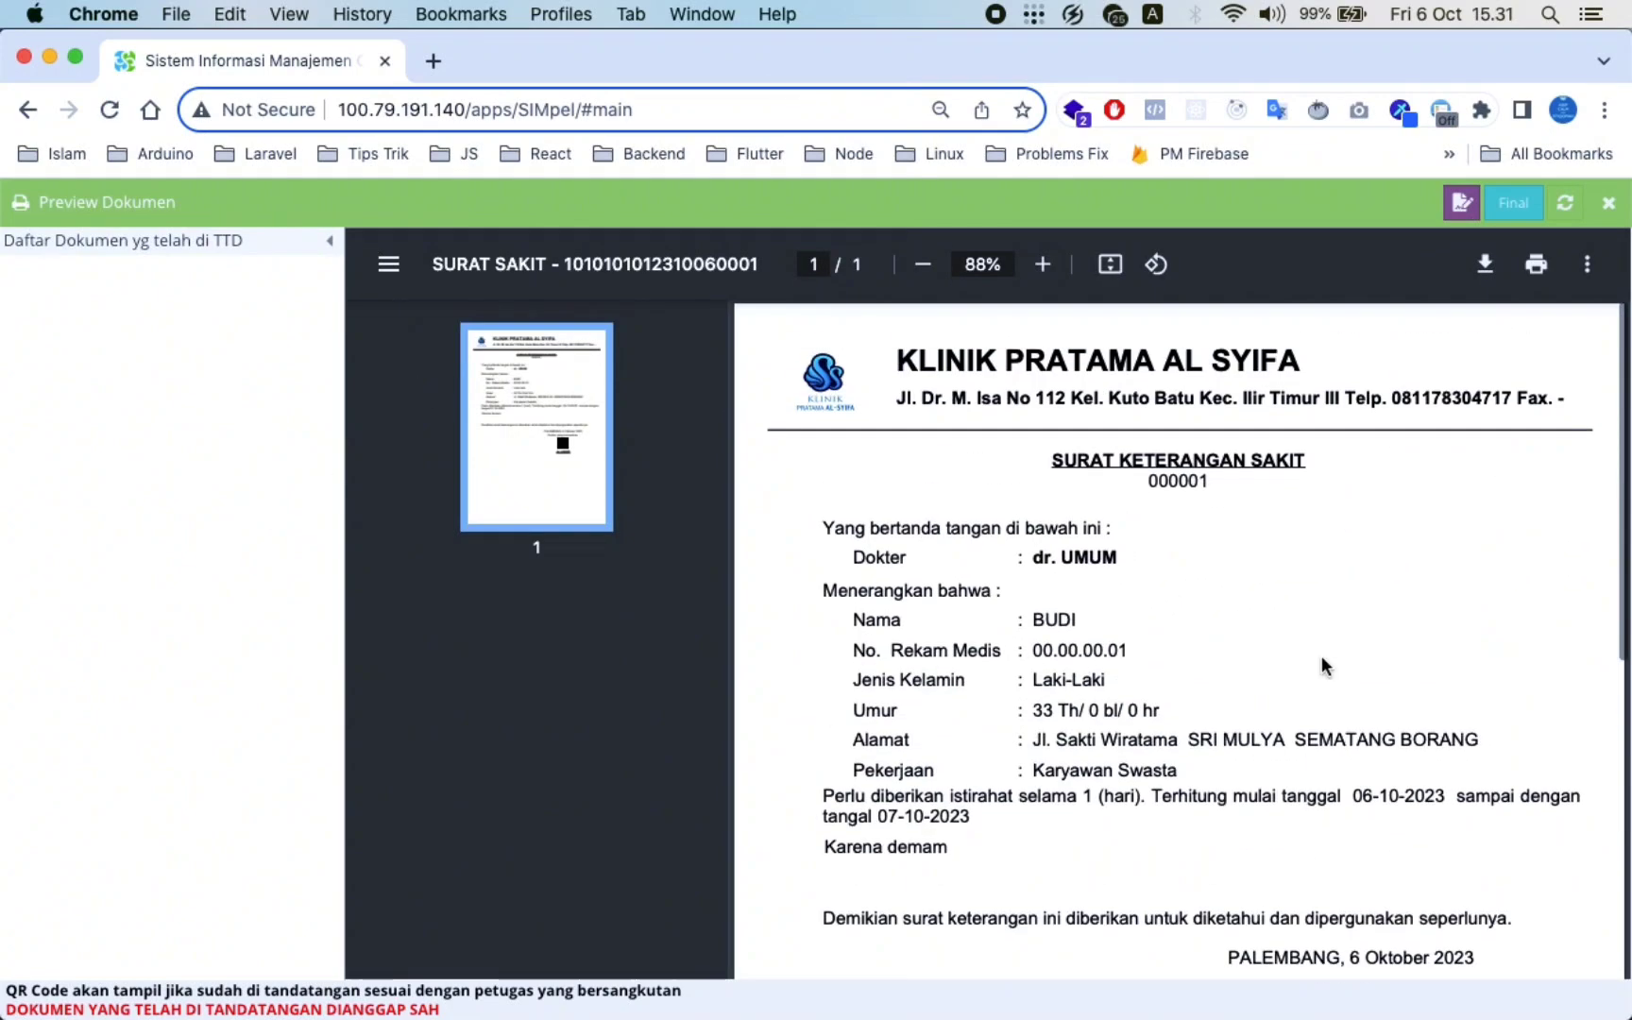
scroll(1324, 666, "down", 10)
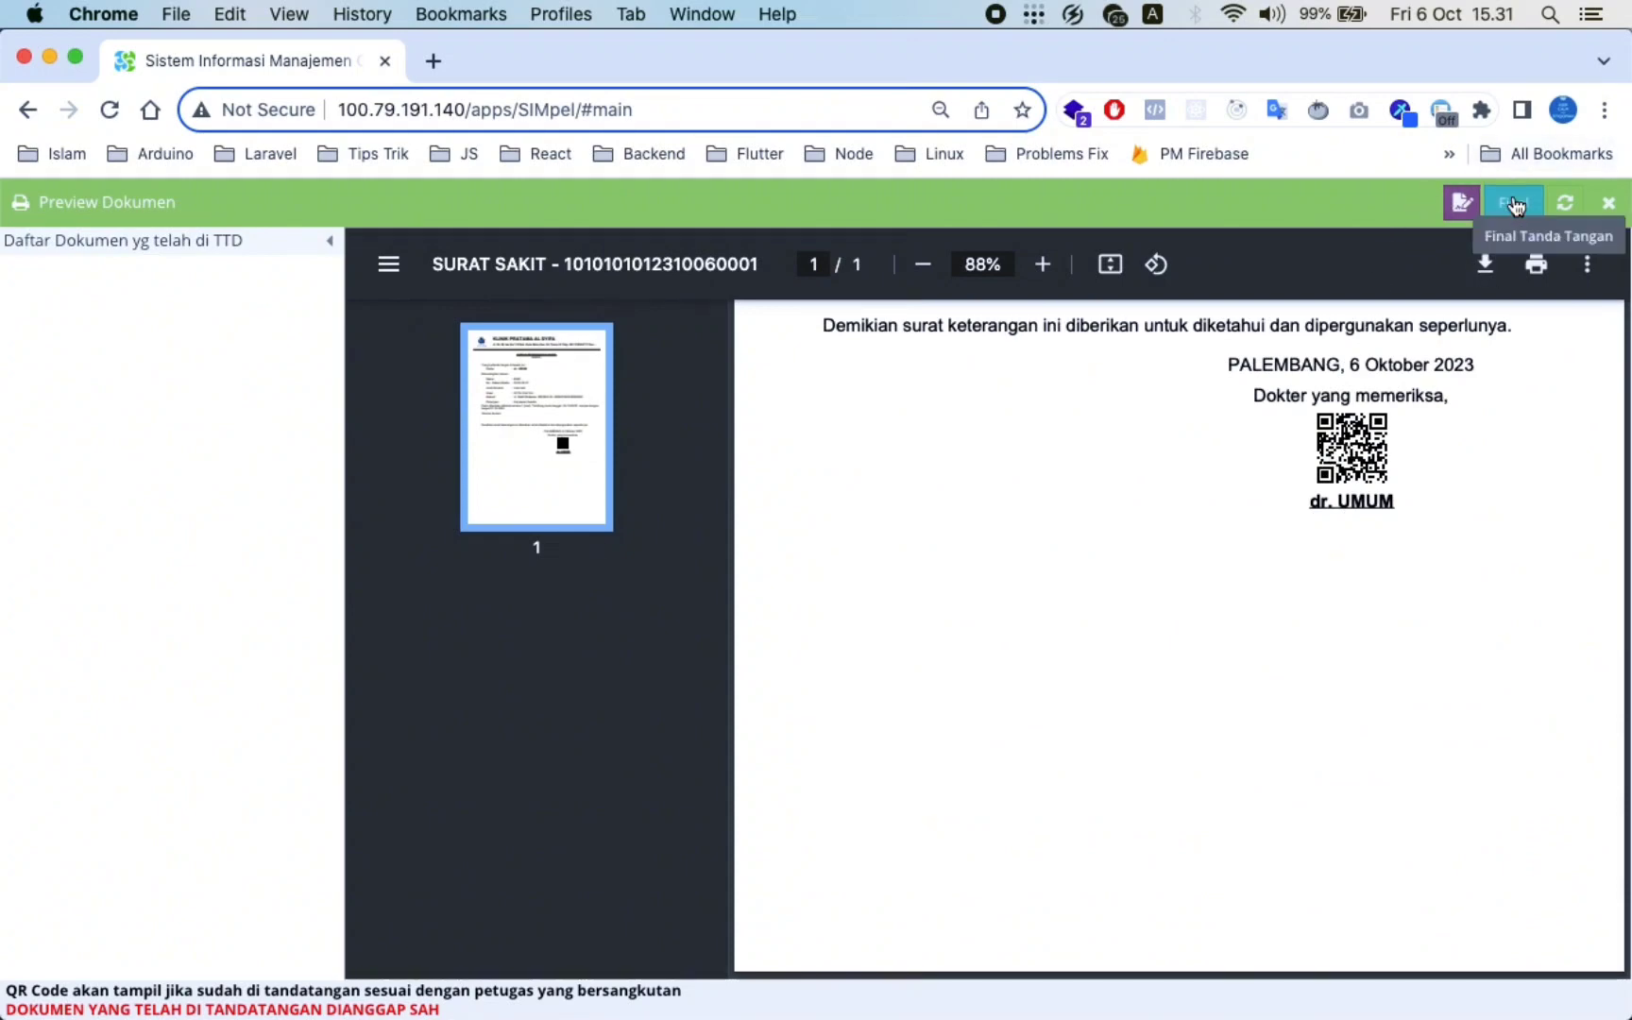
Finalize the doctor's signature on the sick note and reload it
left_click(1515, 204)
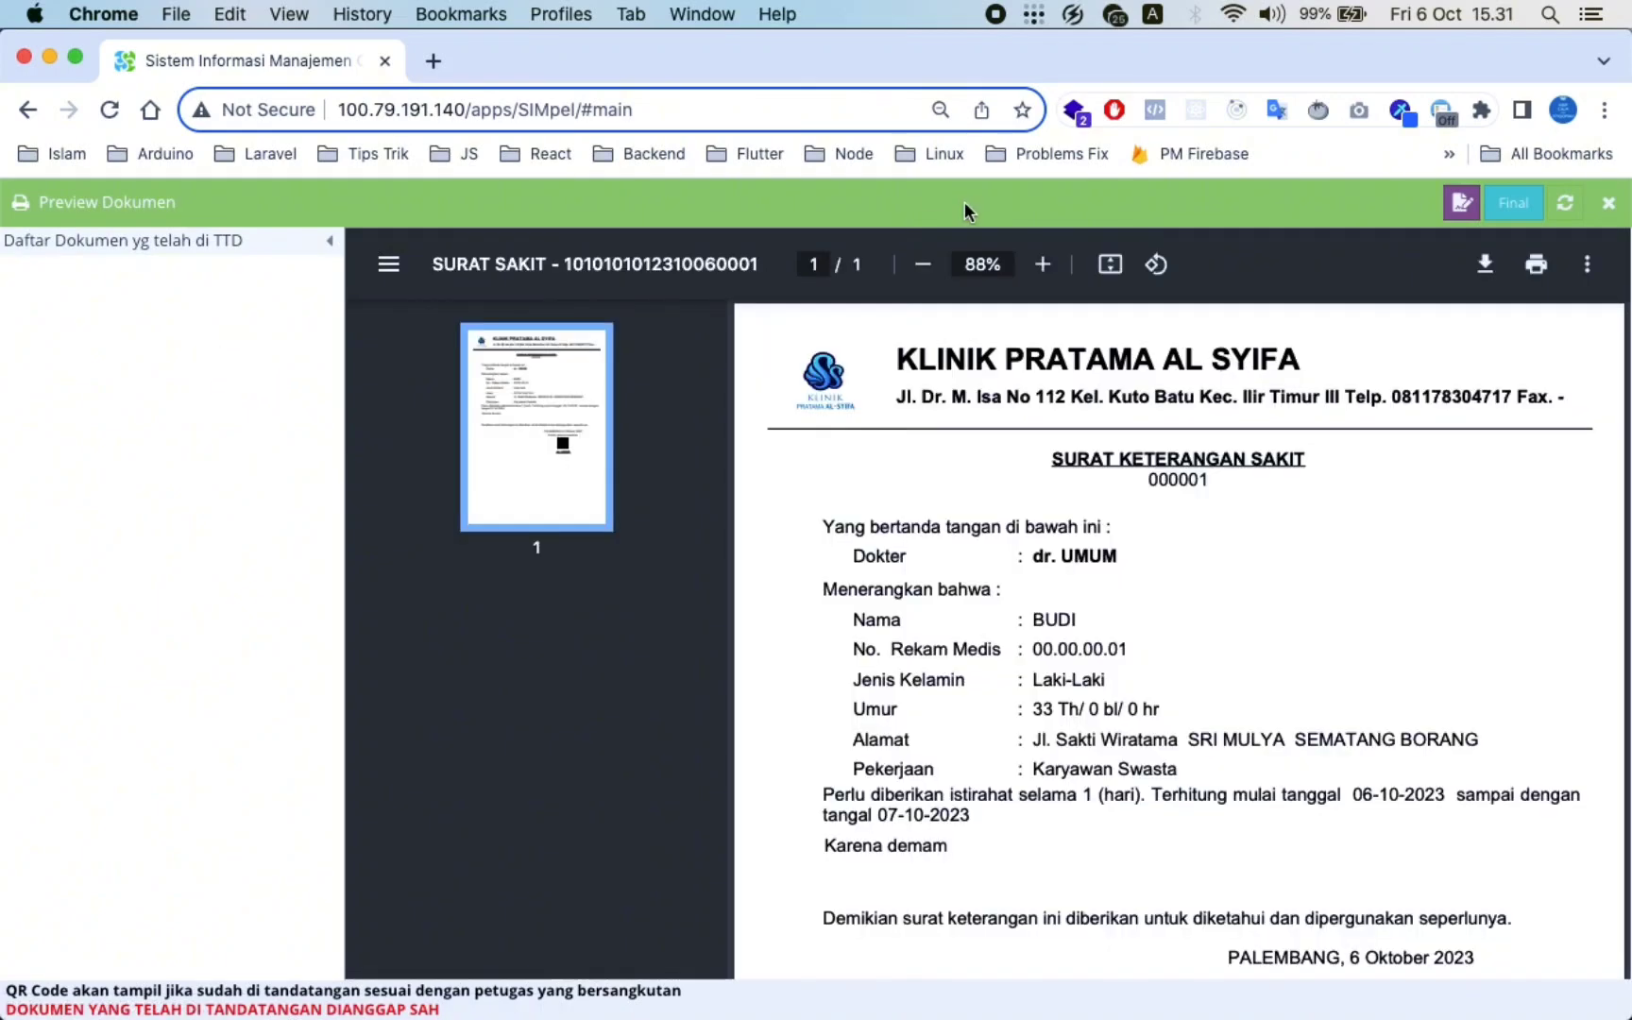
left_click(1576, 208)
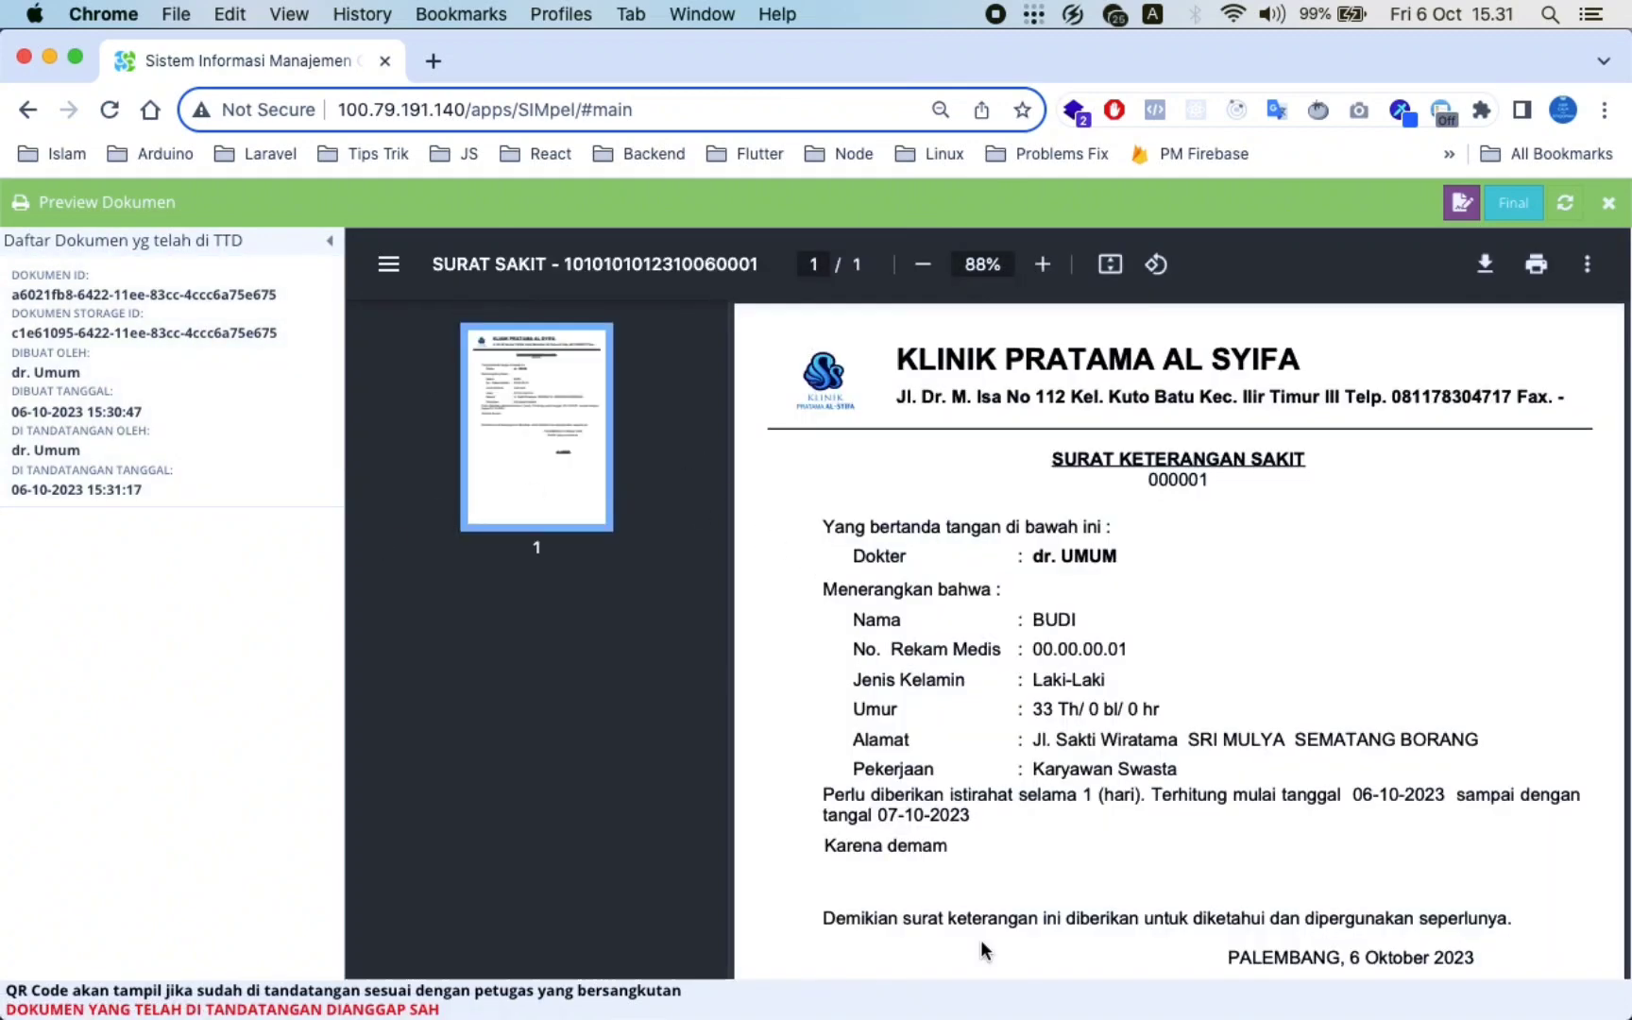
scroll(981, 940, "down", 5)
scroll(1181, 628, "up", 1)
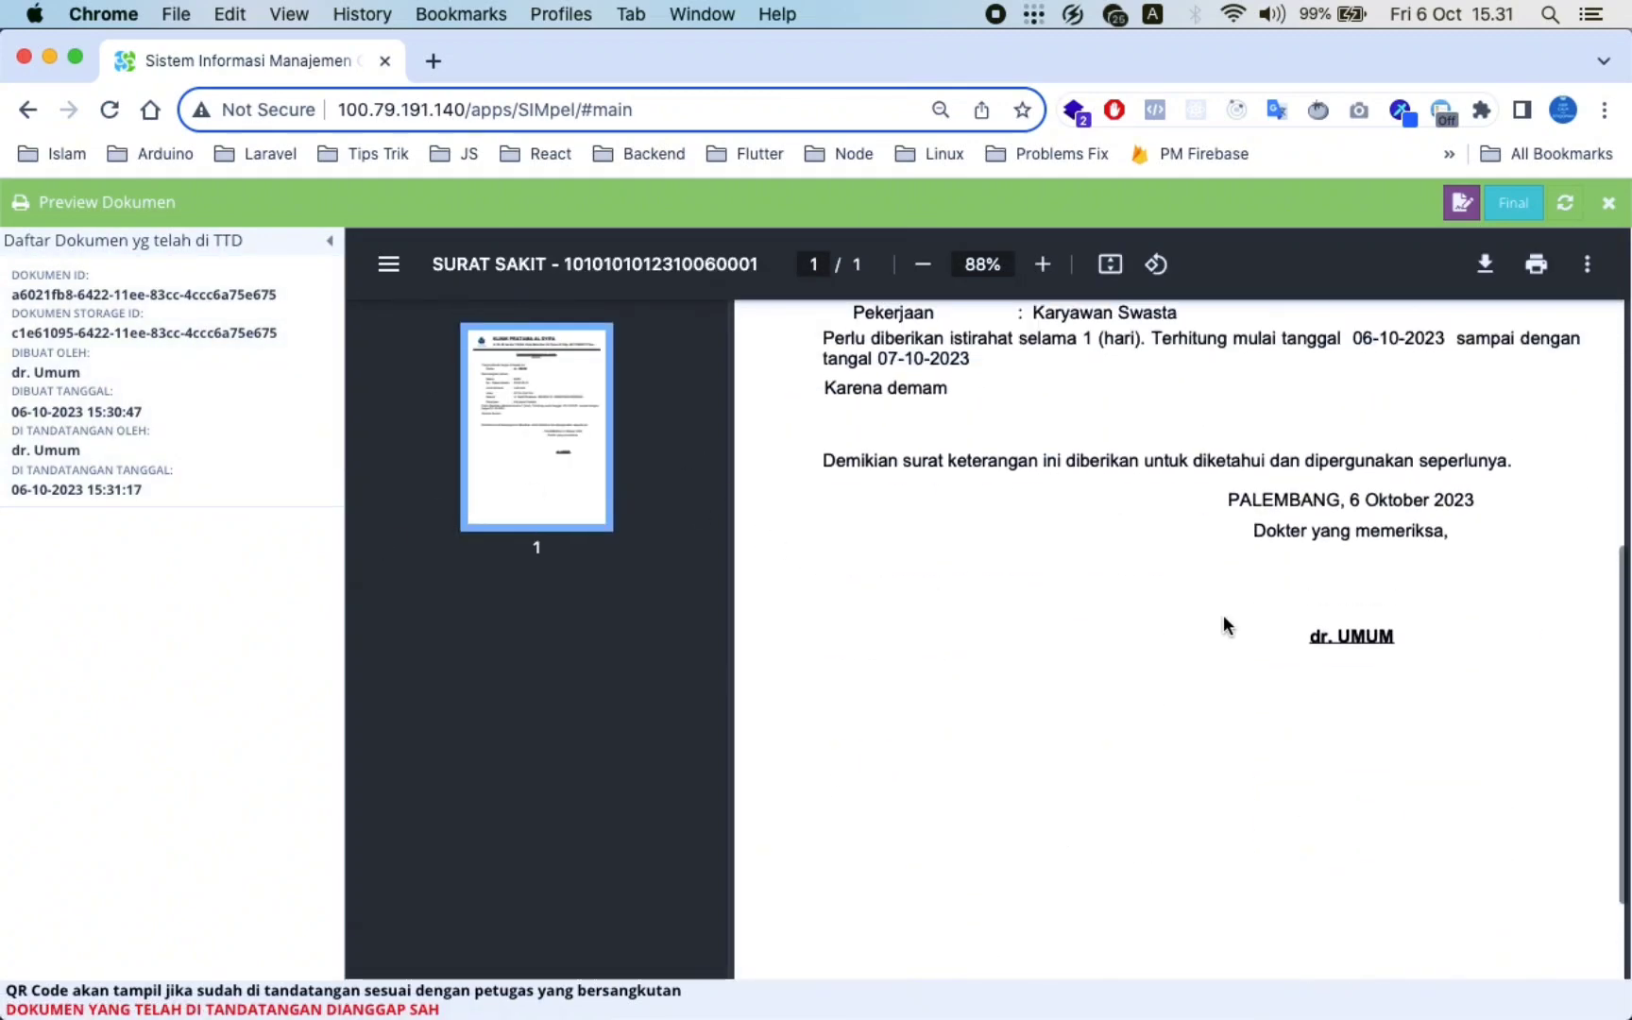
Open the signed sick note from the signed-documents list, then close the preview
left_click(104, 409)
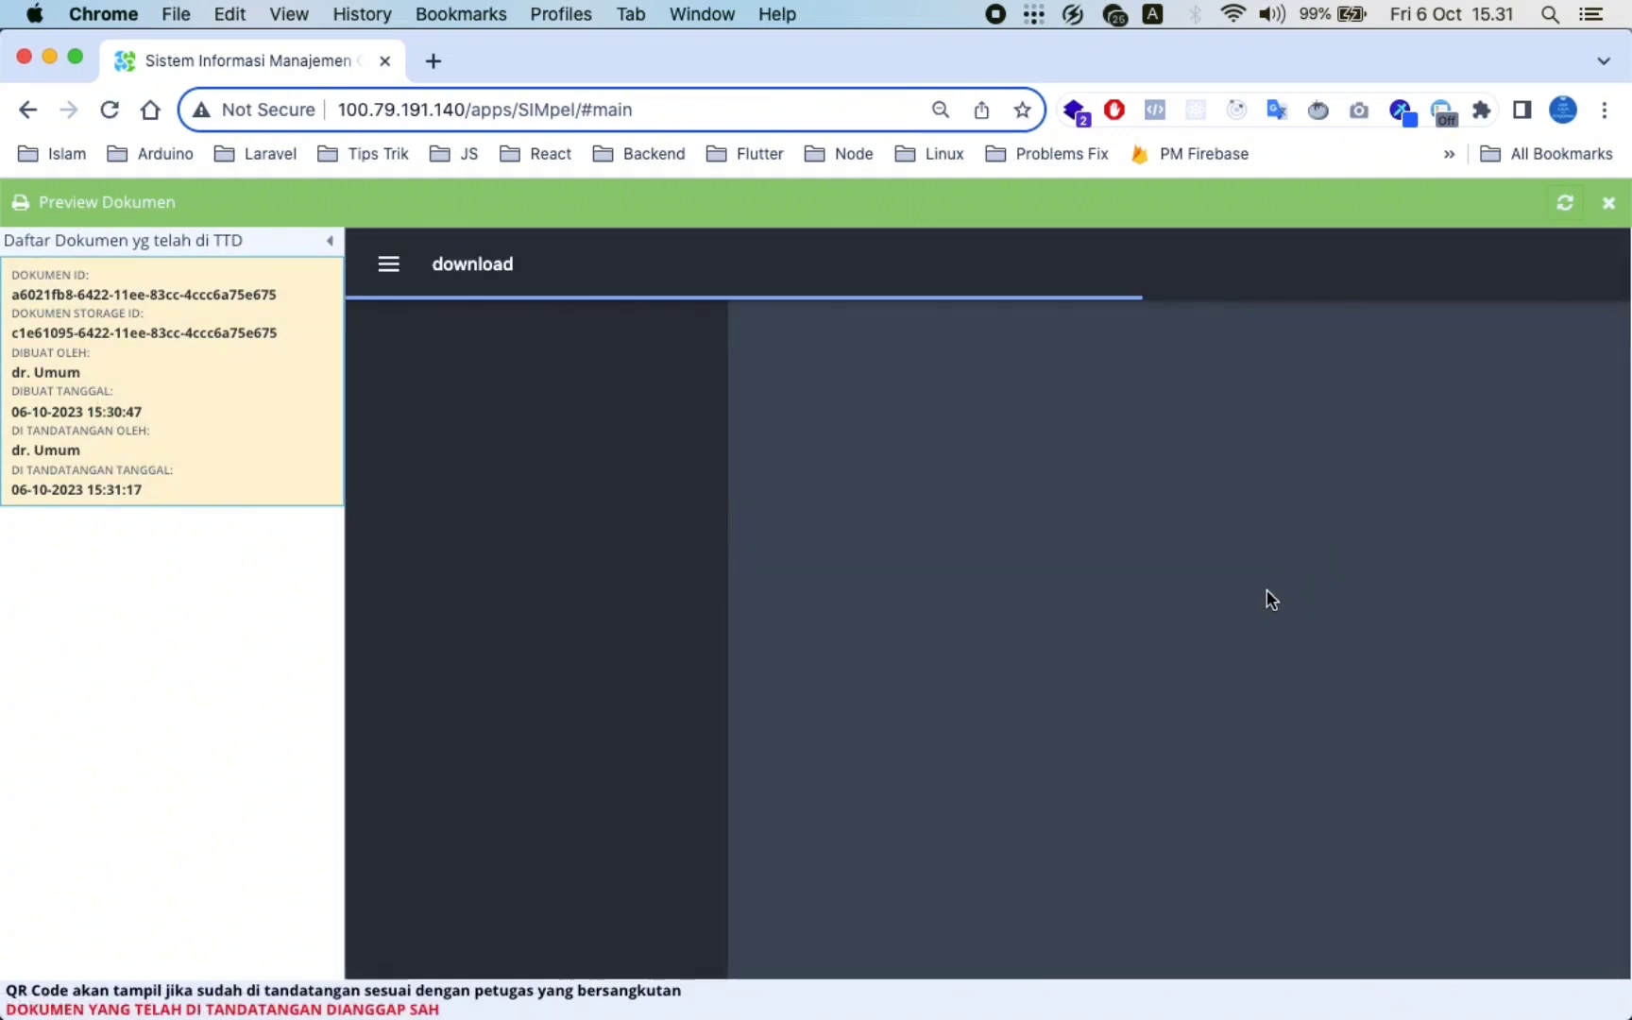
scroll(1253, 625, "down", 5)
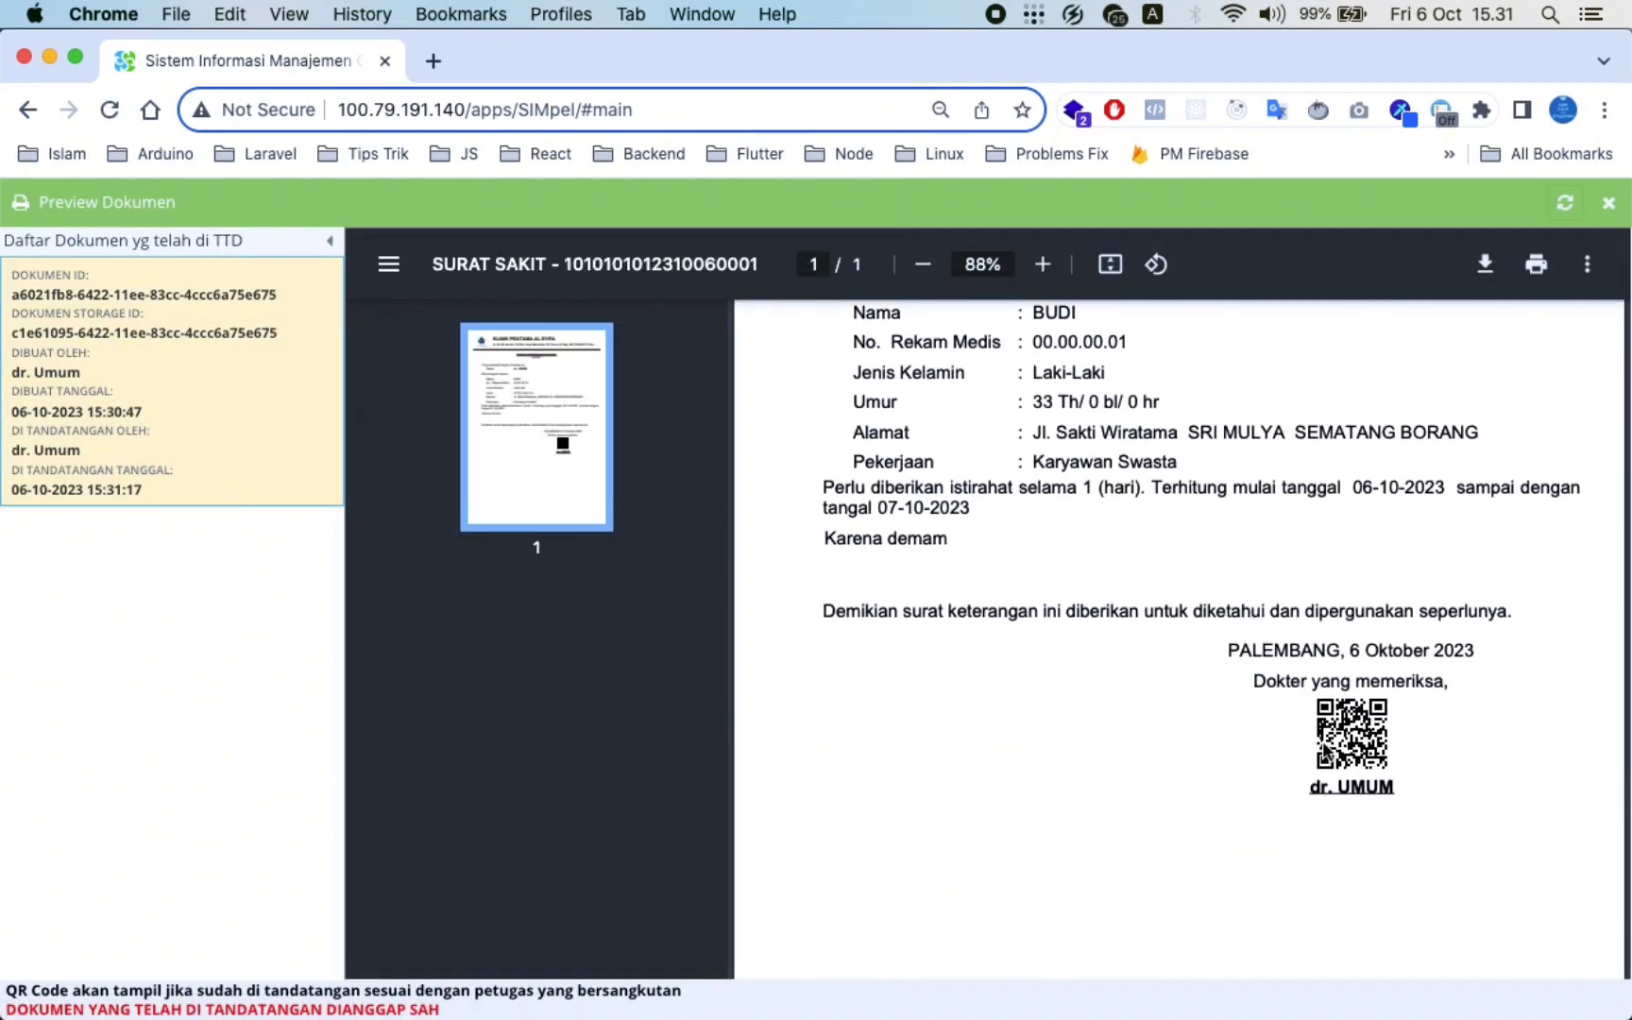
scroll(1313, 721, "up", 5)
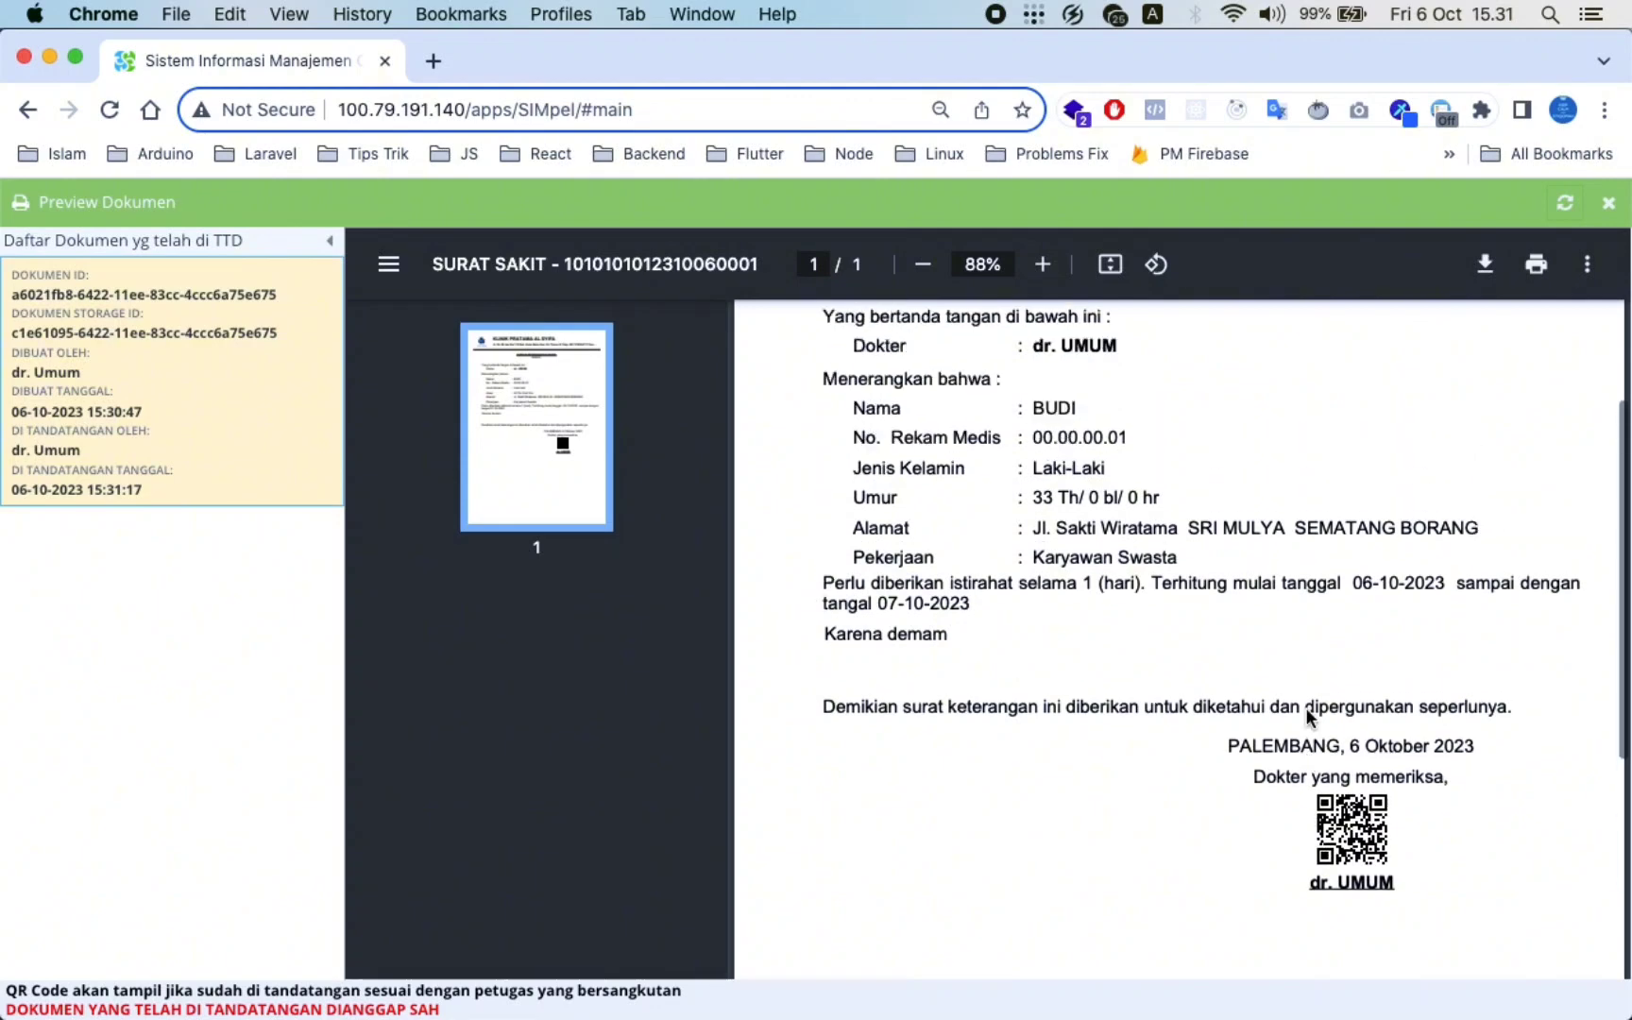
left_click(1610, 210)
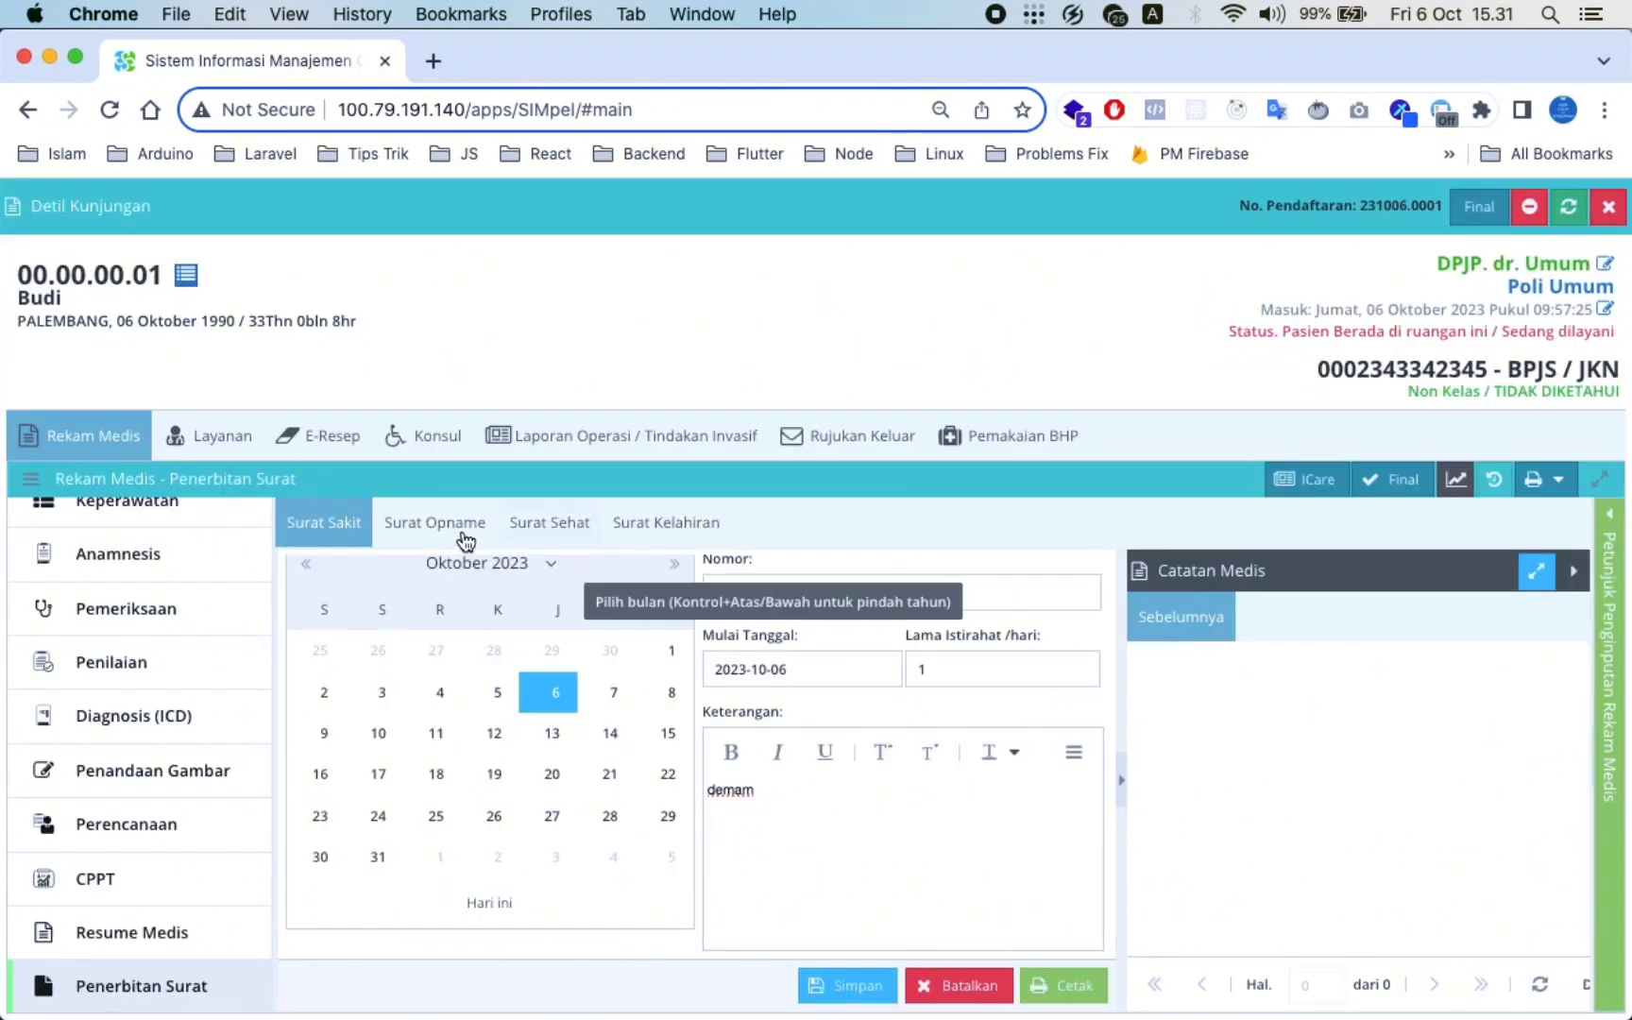
Look over the Surat Opname and Surat Sehat forms, picking 6 October 2023 as the date
left_click(427, 535)
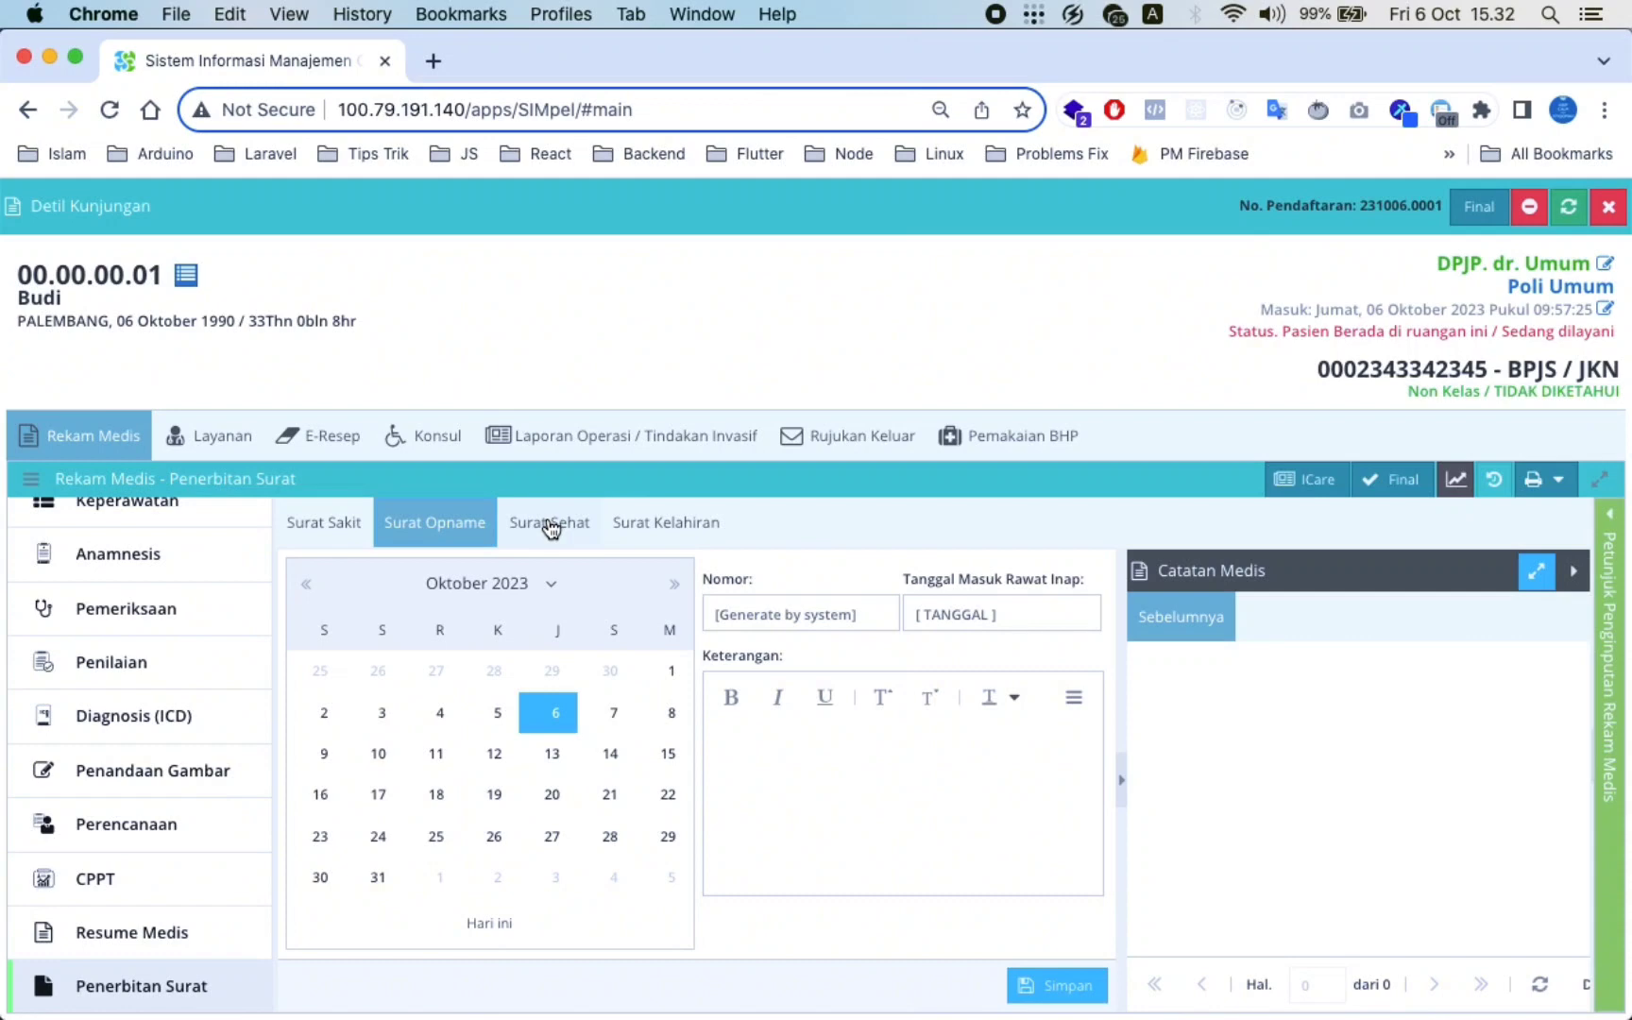
left_click(552, 527)
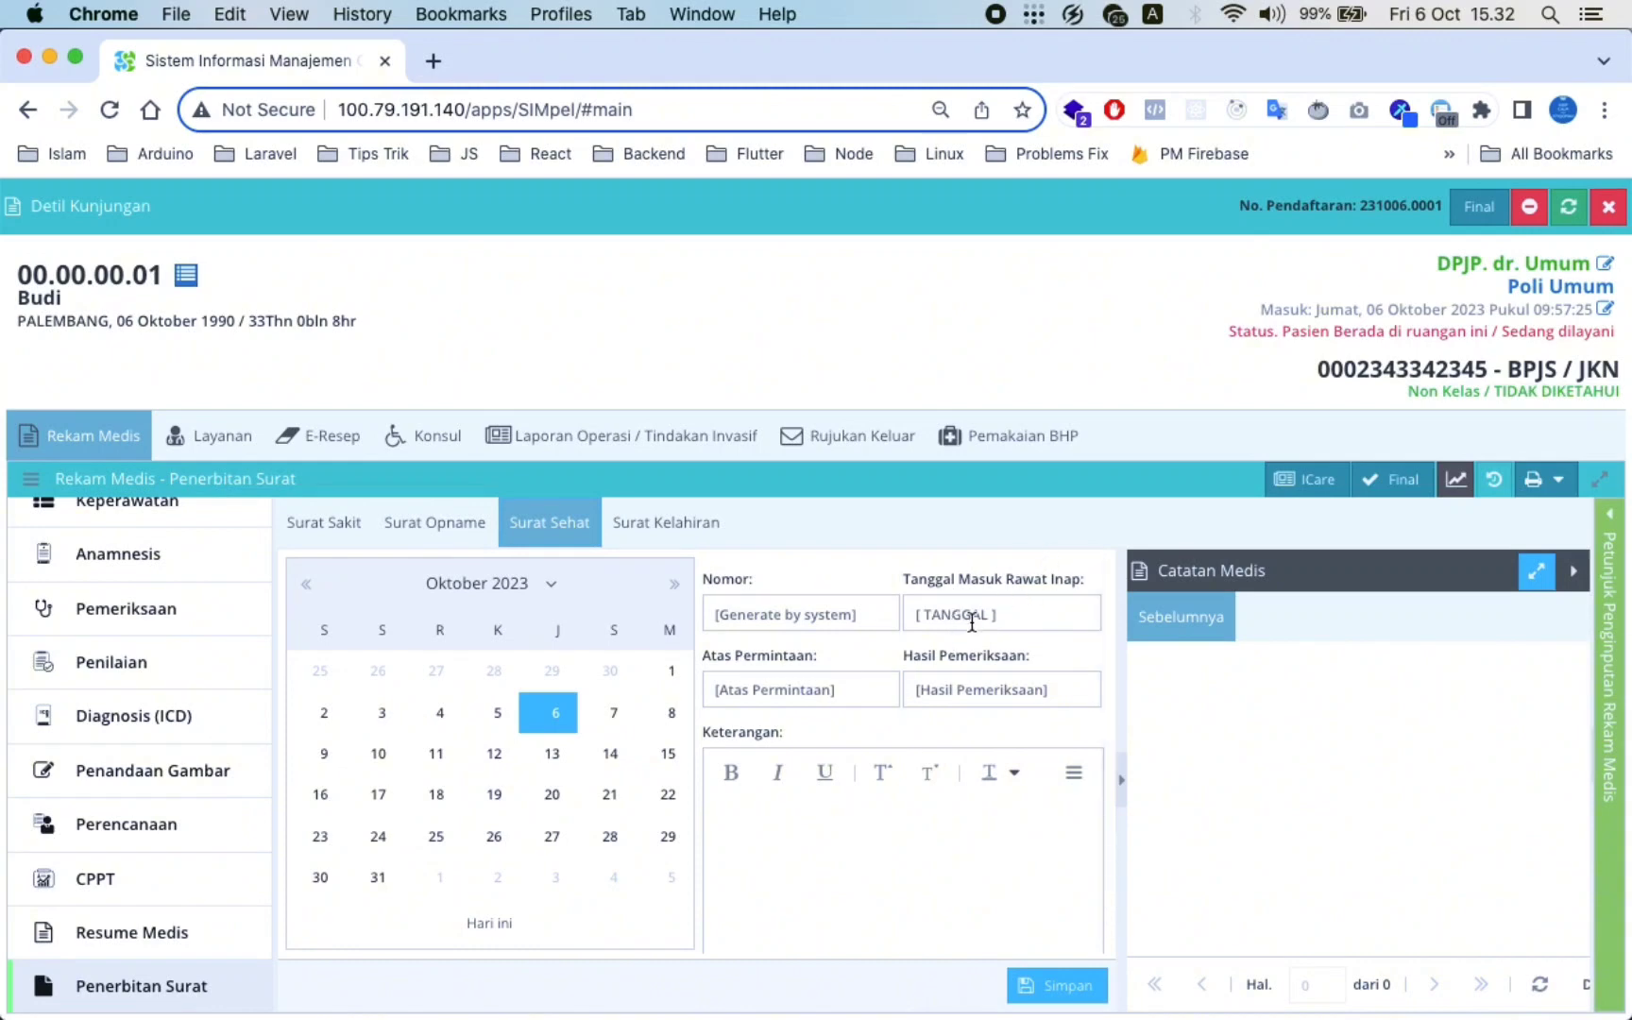
left_click(554, 729)
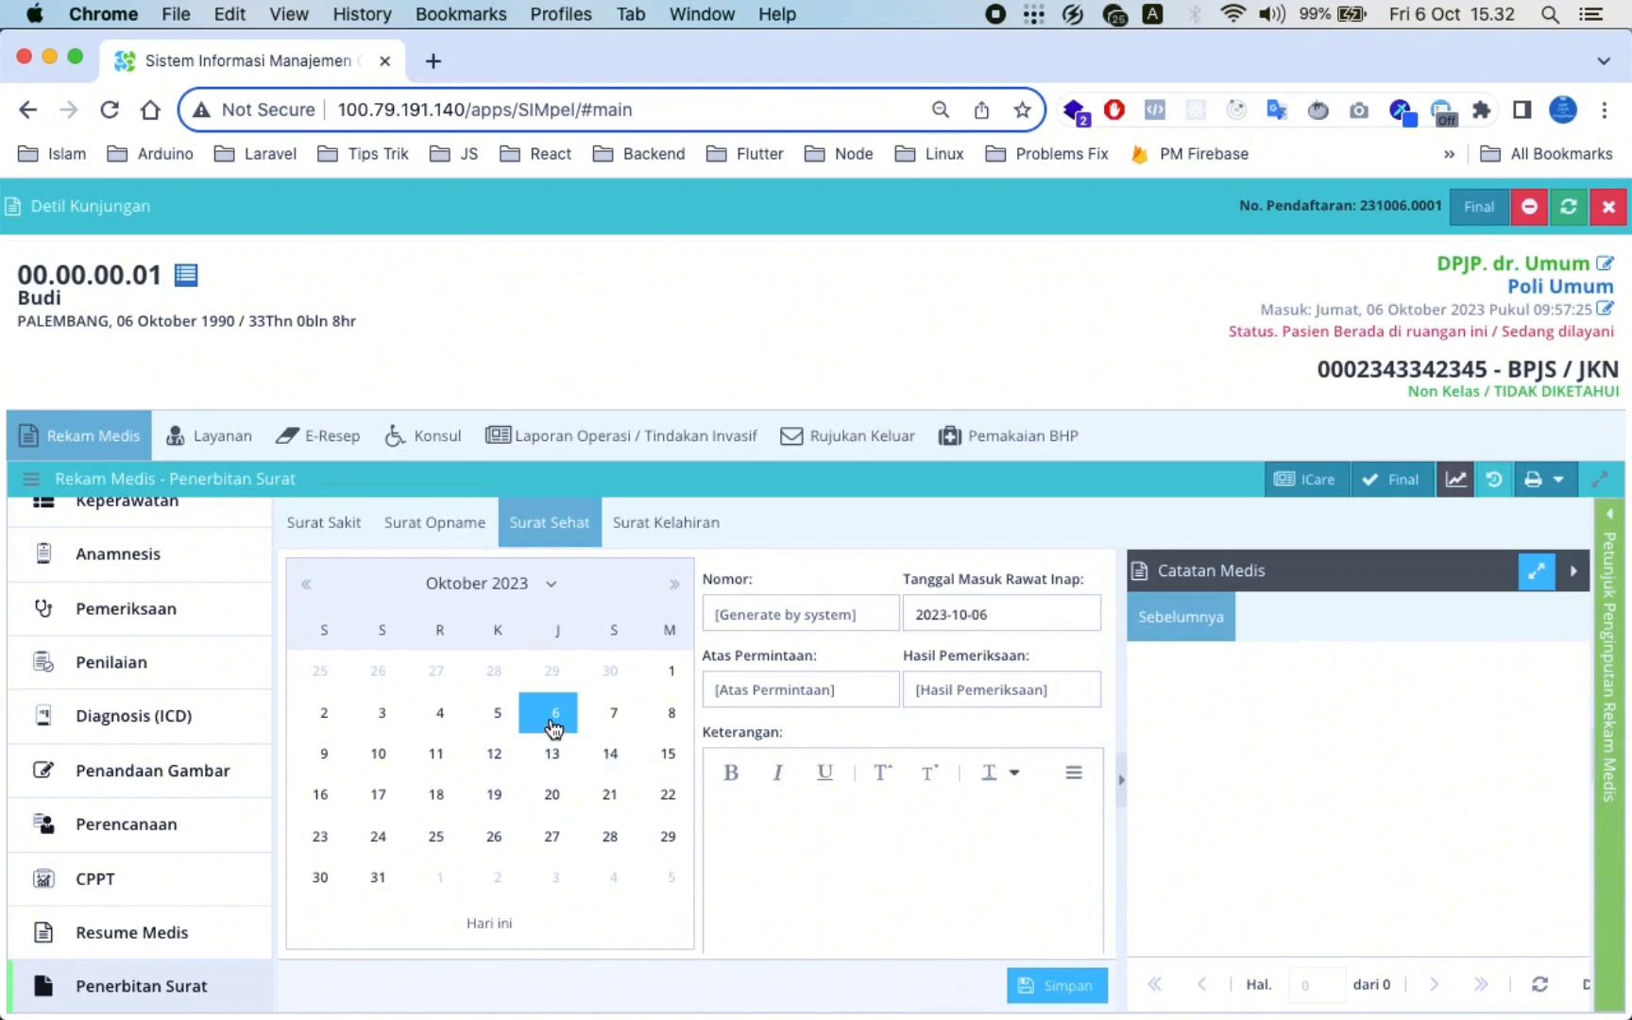
left_click(772, 694)
Bring up the blank Surat Kelahiran birth letter form
left_click(671, 529)
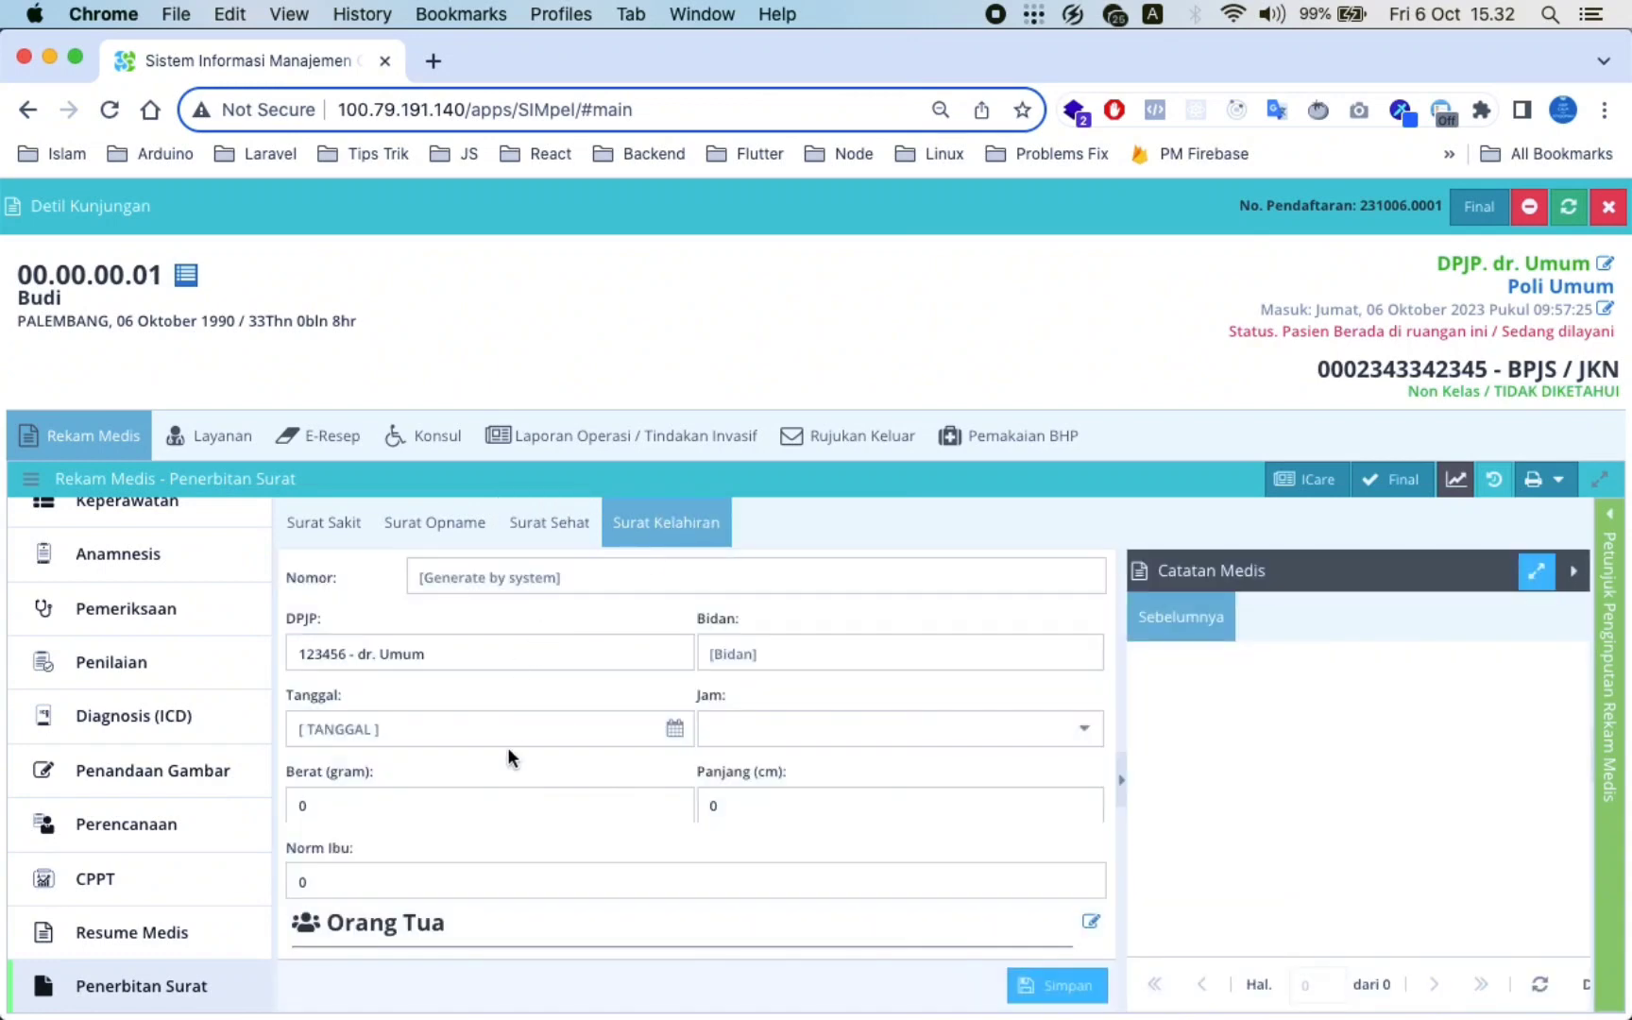
scroll(508, 751, "down", 3)
scroll(509, 749, "up", 3)
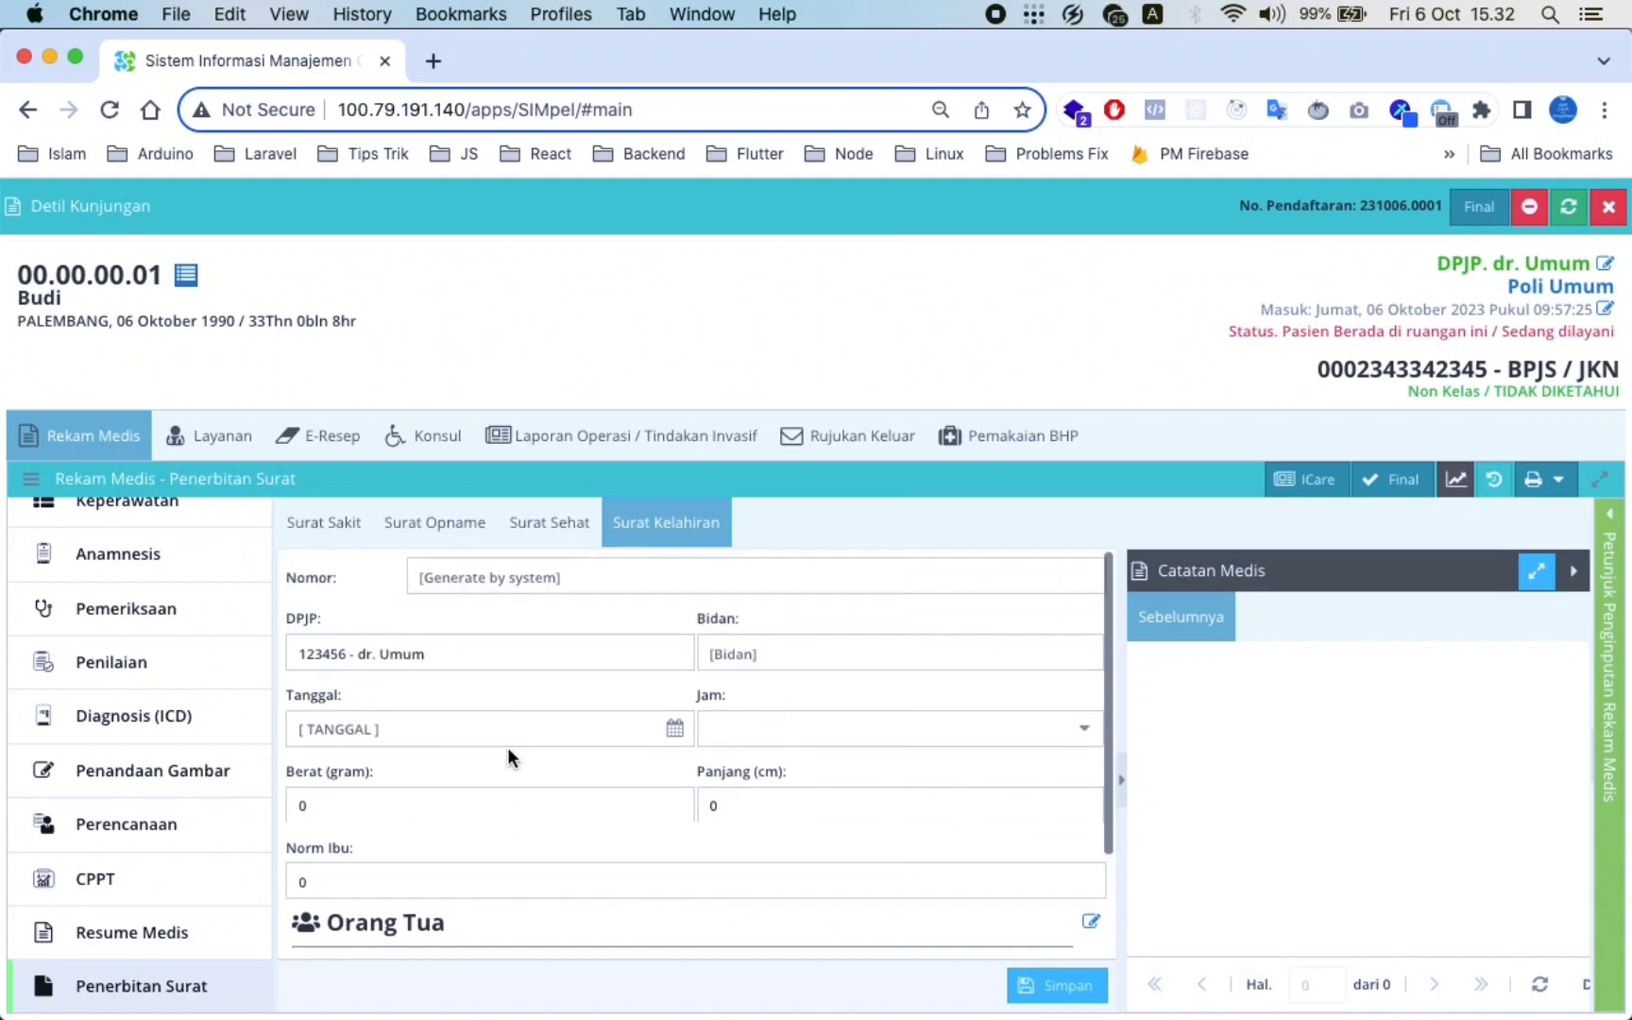
scroll(114, 737, "up", 2)
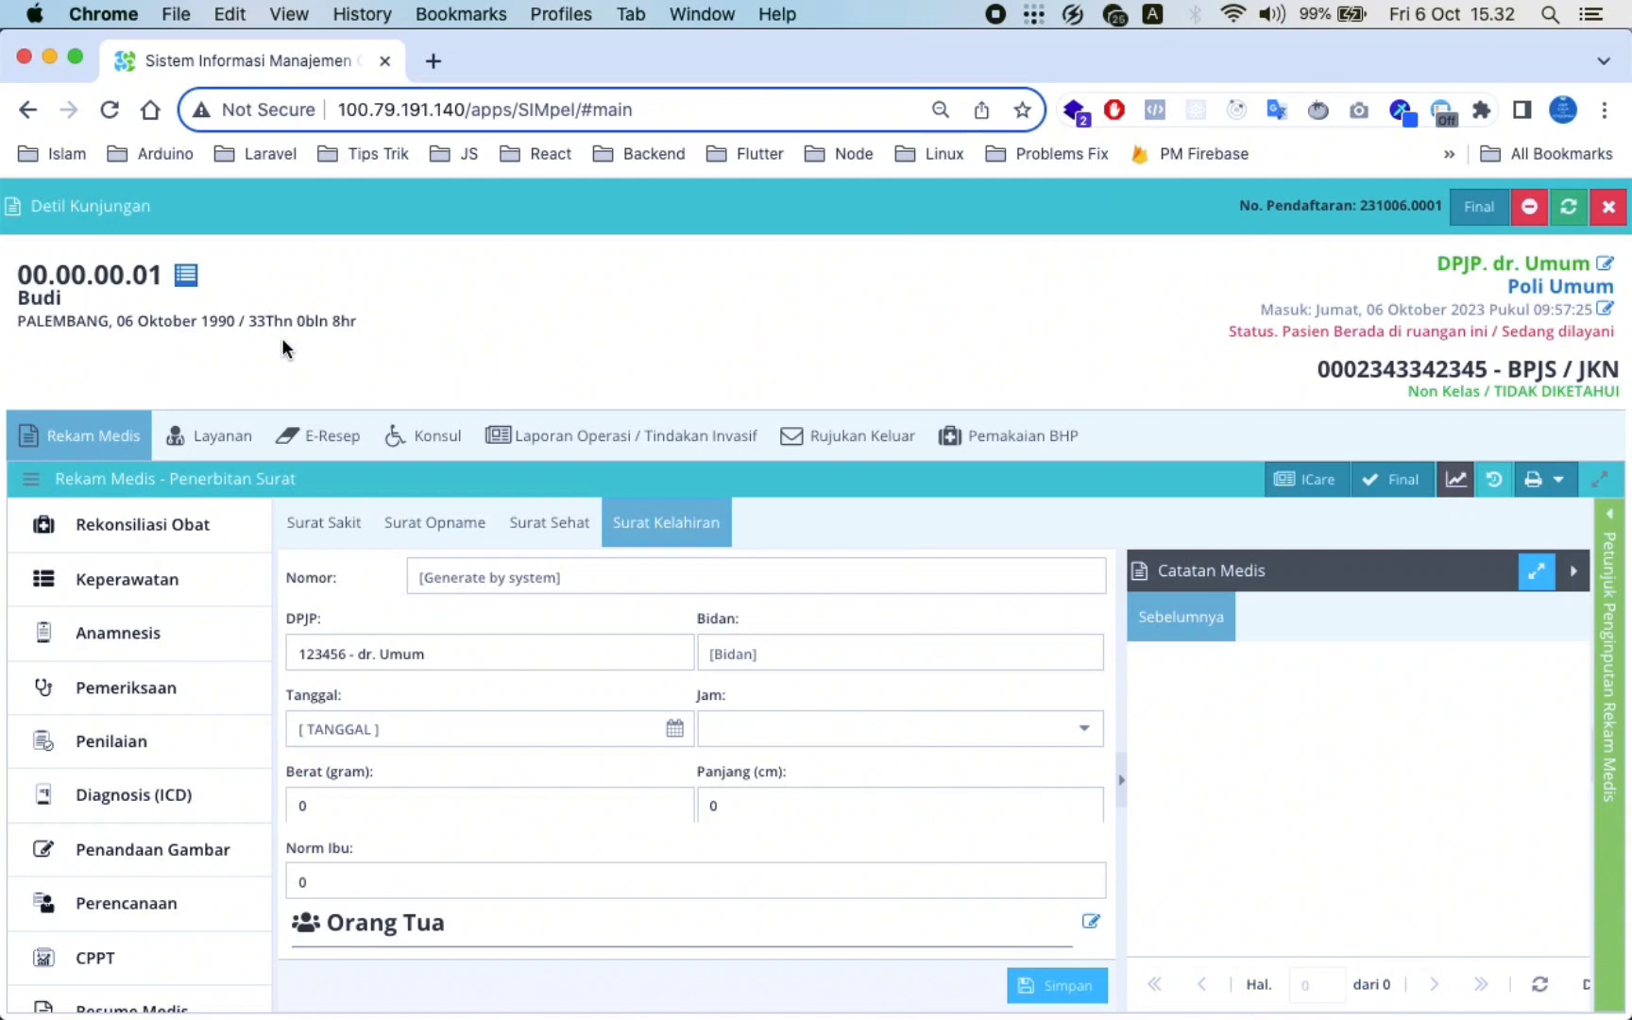
Choose 10011 - Konsul Dokter Umum Paket Obat as the procedure in the Layanan form
left_click(215, 451)
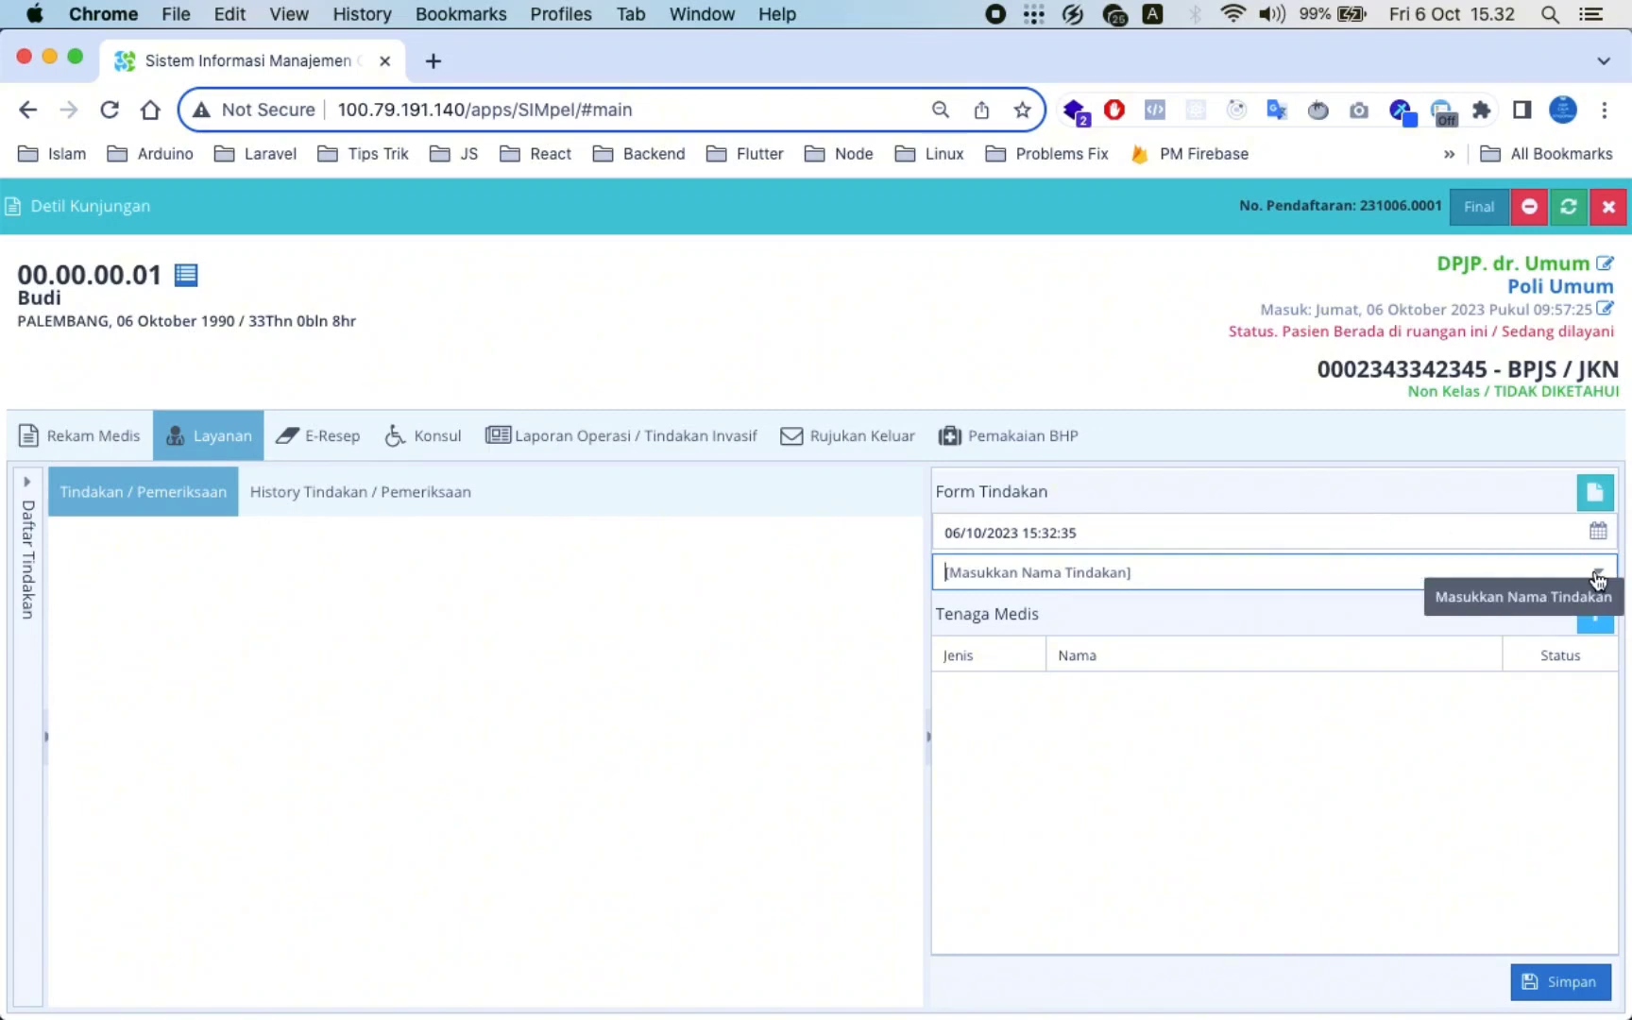
left_click(1598, 576)
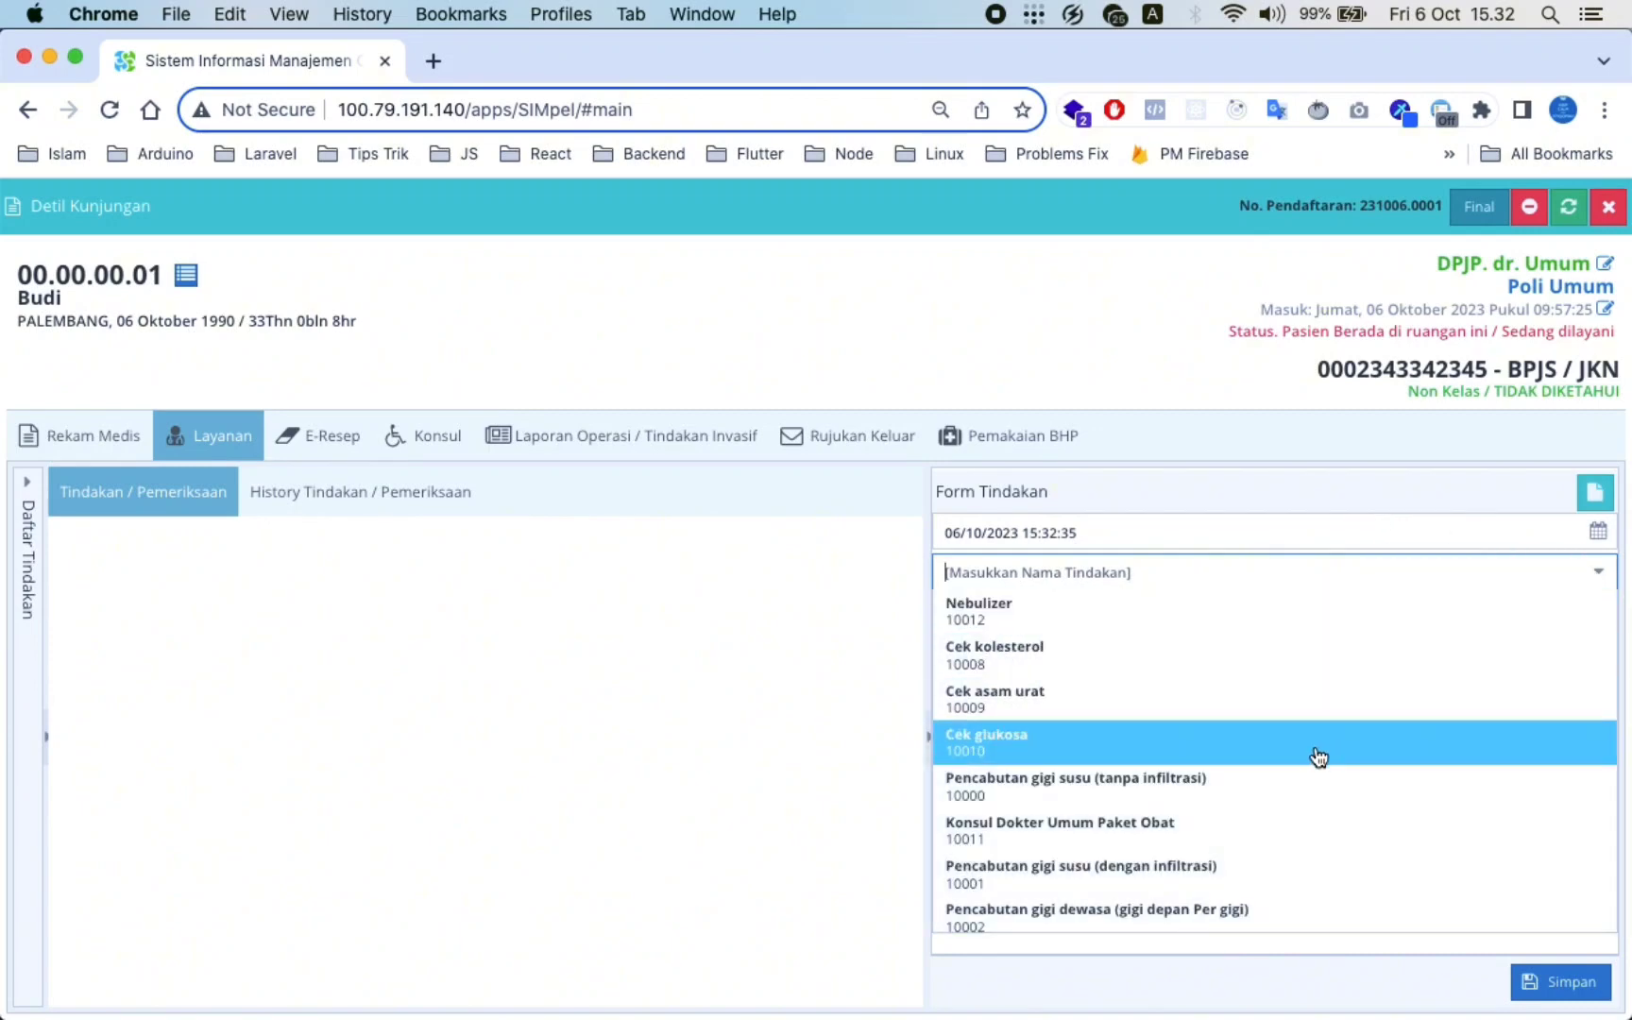
scroll(1246, 792, "down", 5)
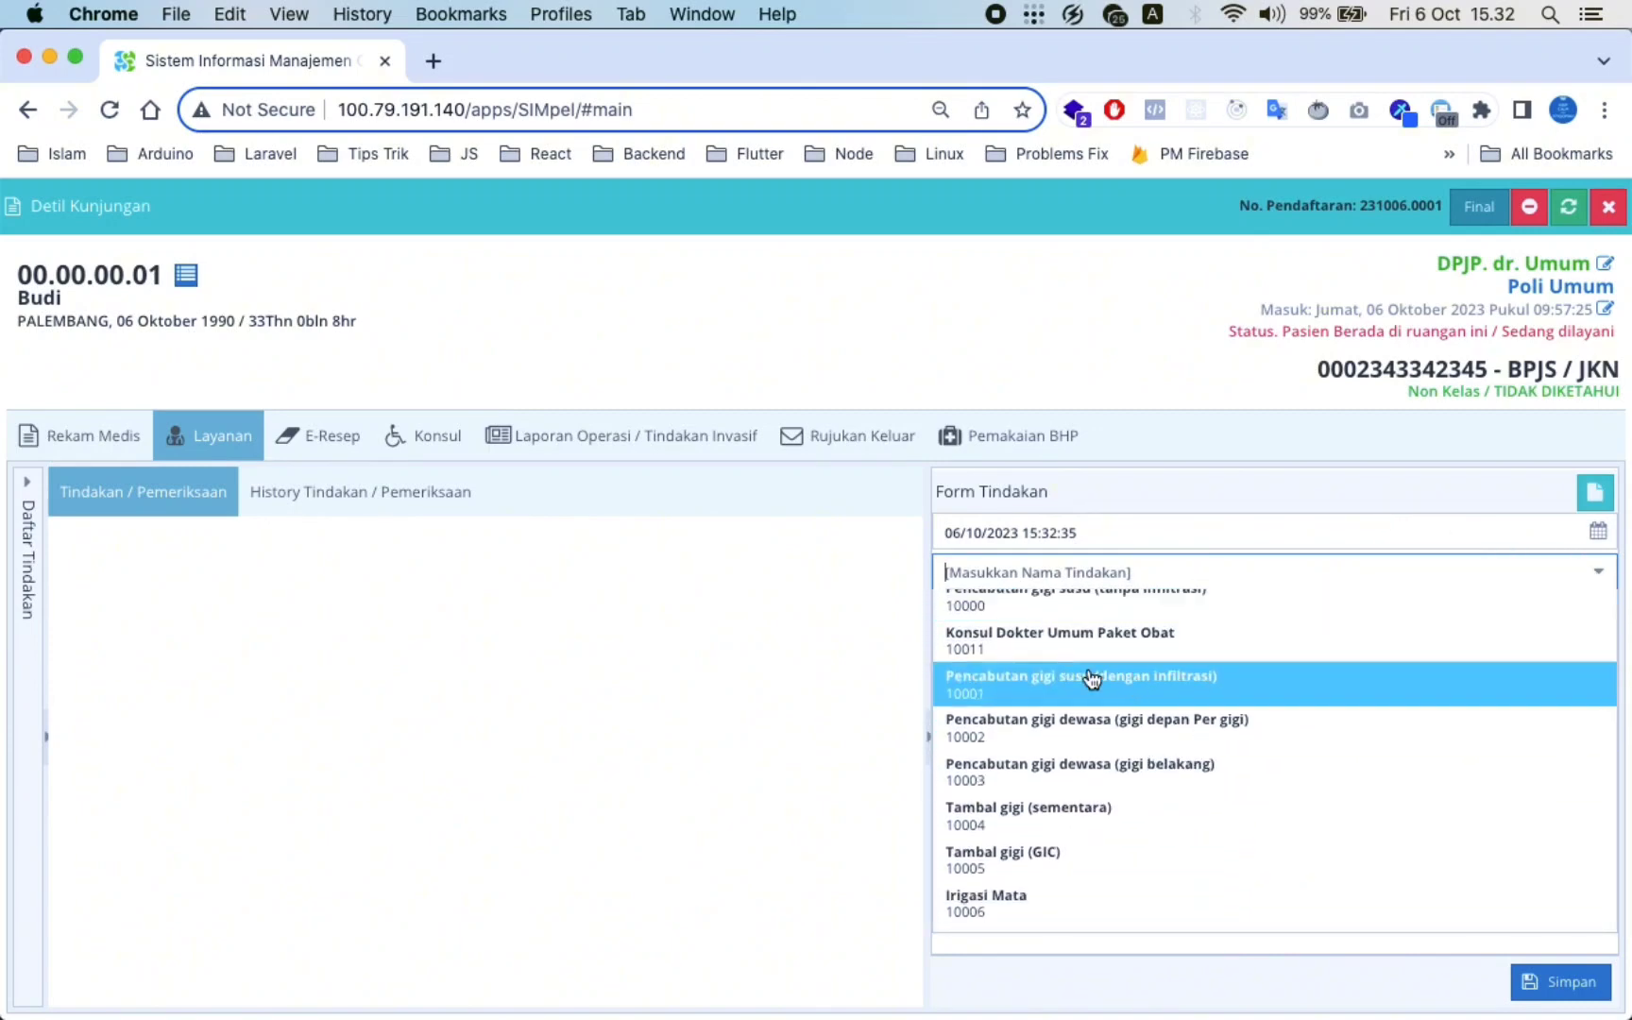
scroll(1092, 679, "up", 2)
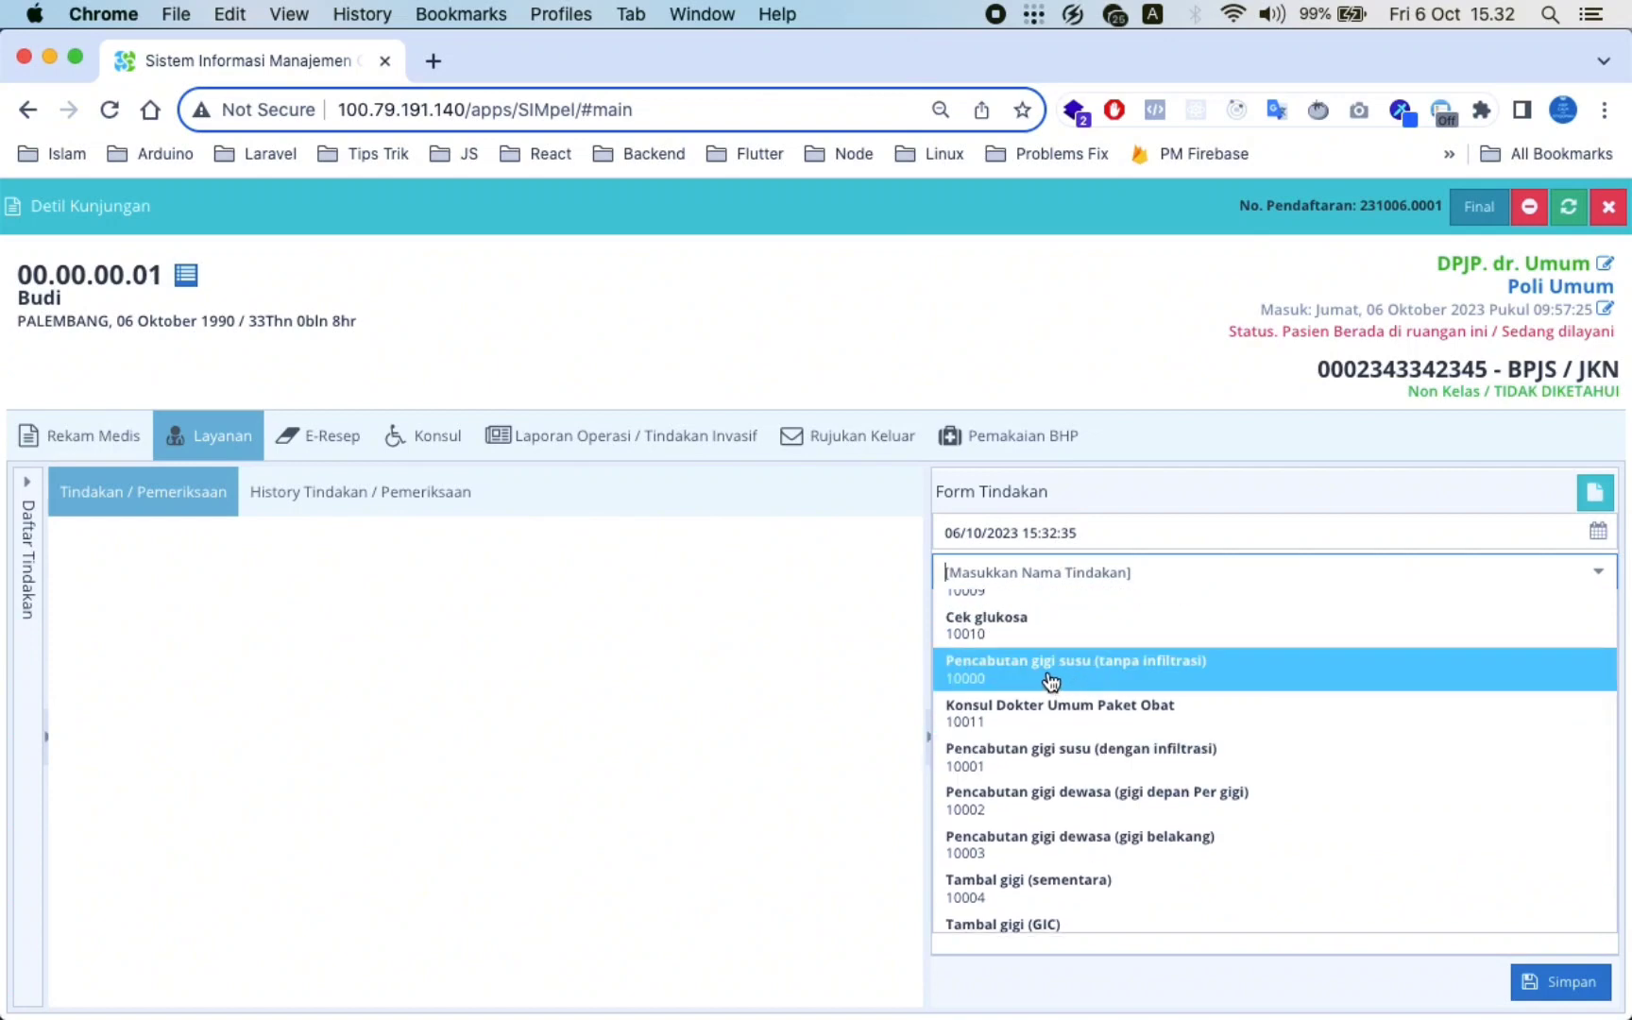
scroll(1051, 680, "up", 2)
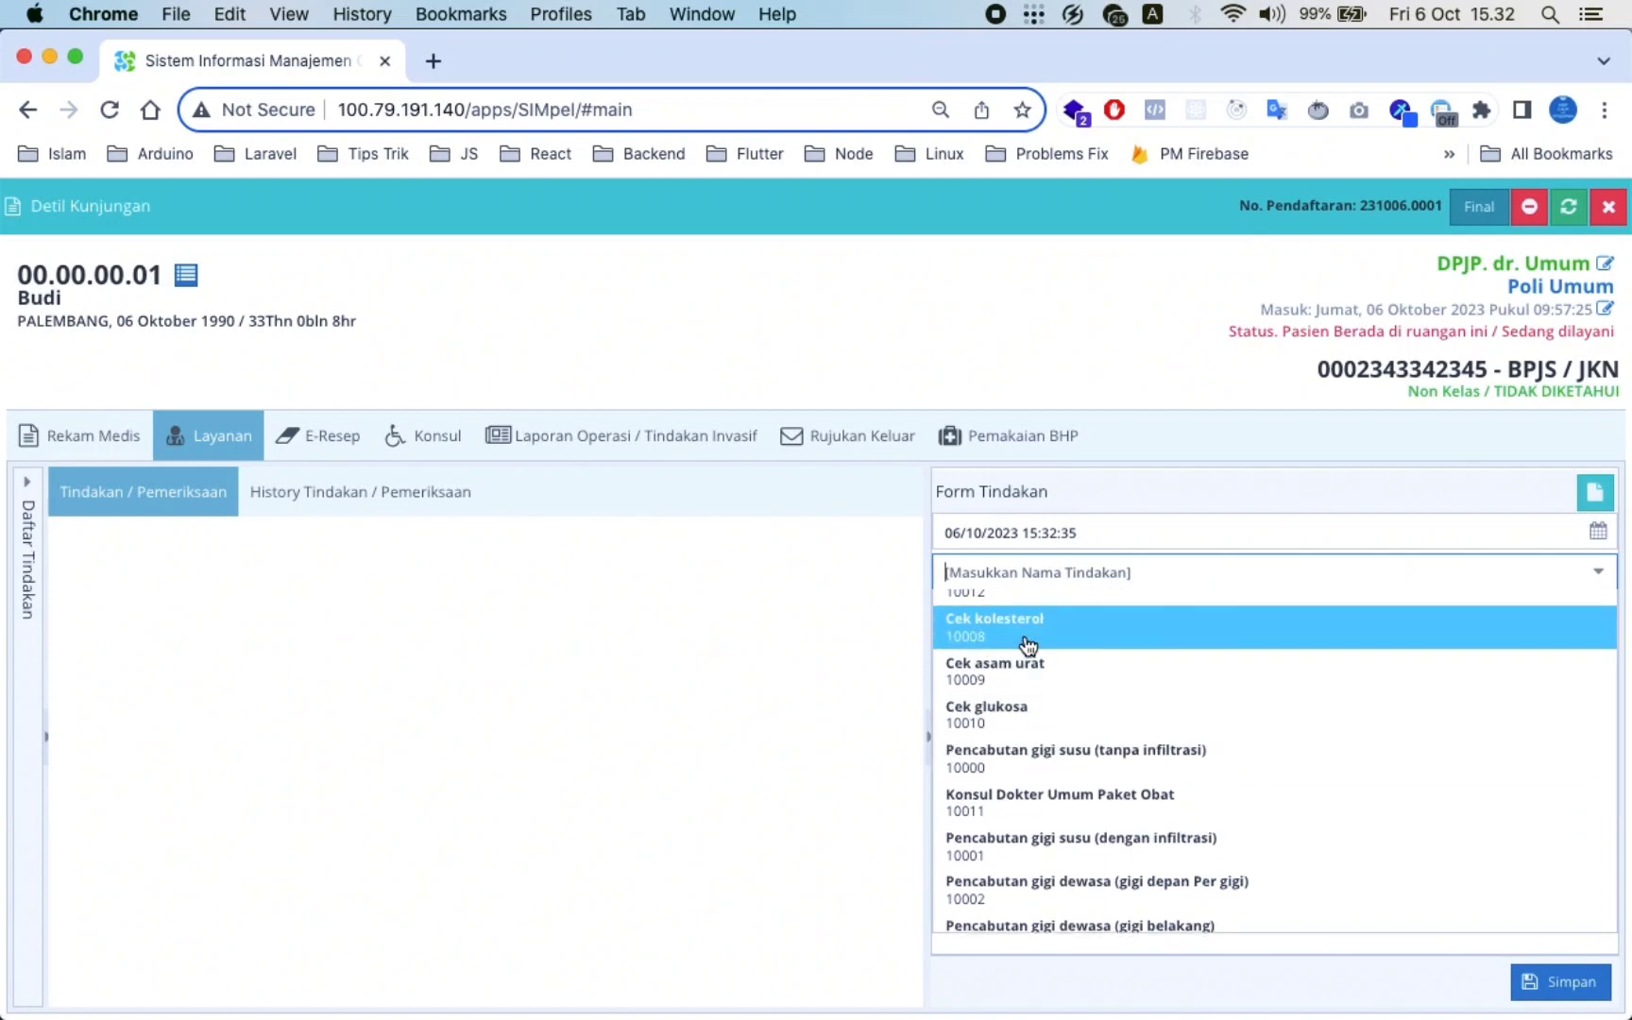
scroll(1028, 646, "up", 1)
scroll(1029, 648, "down", 5)
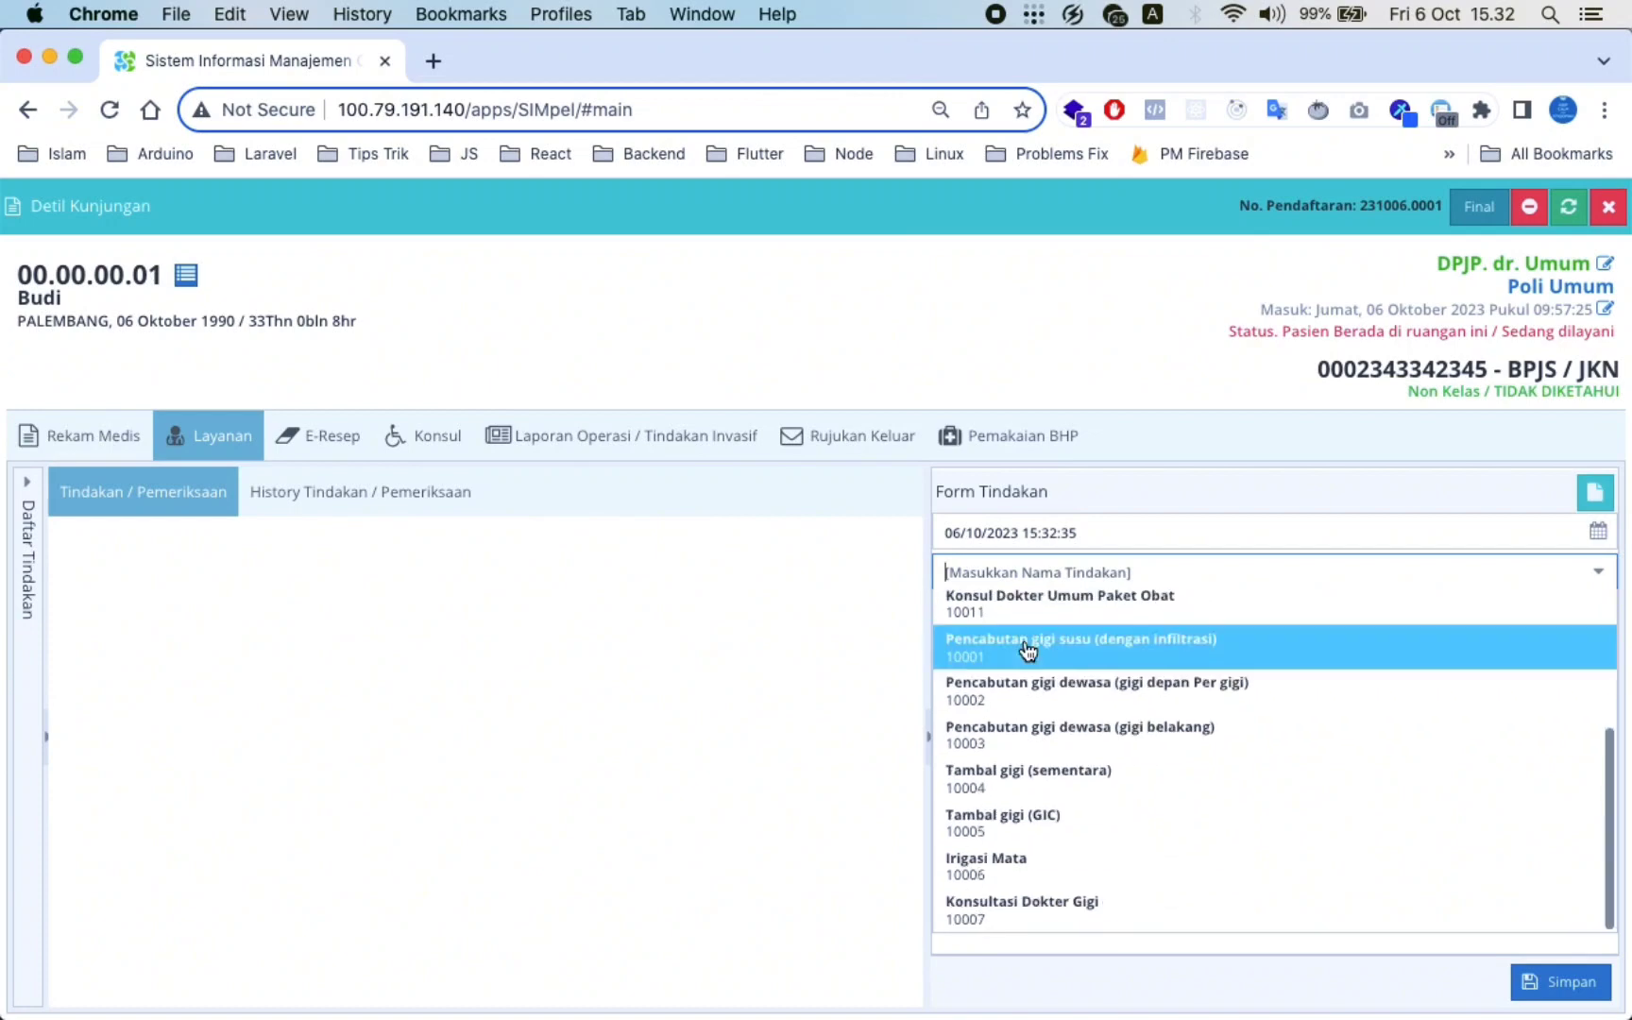
scroll(1004, 826, "up", 5)
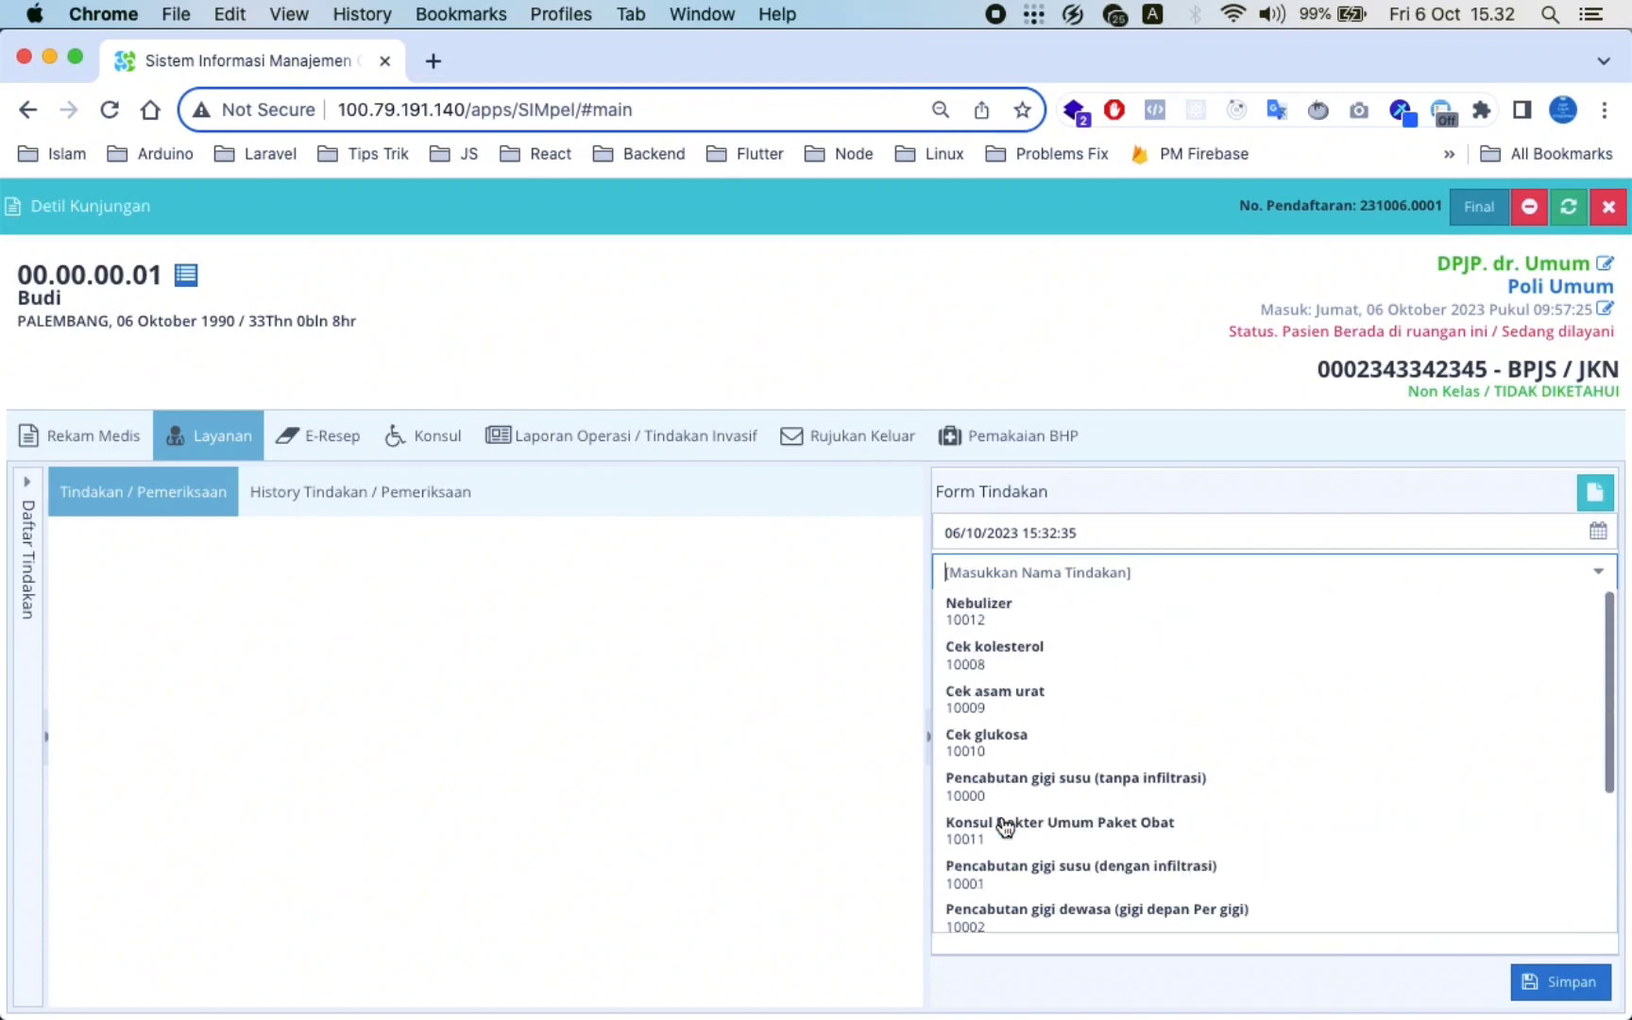
left_click(1054, 834)
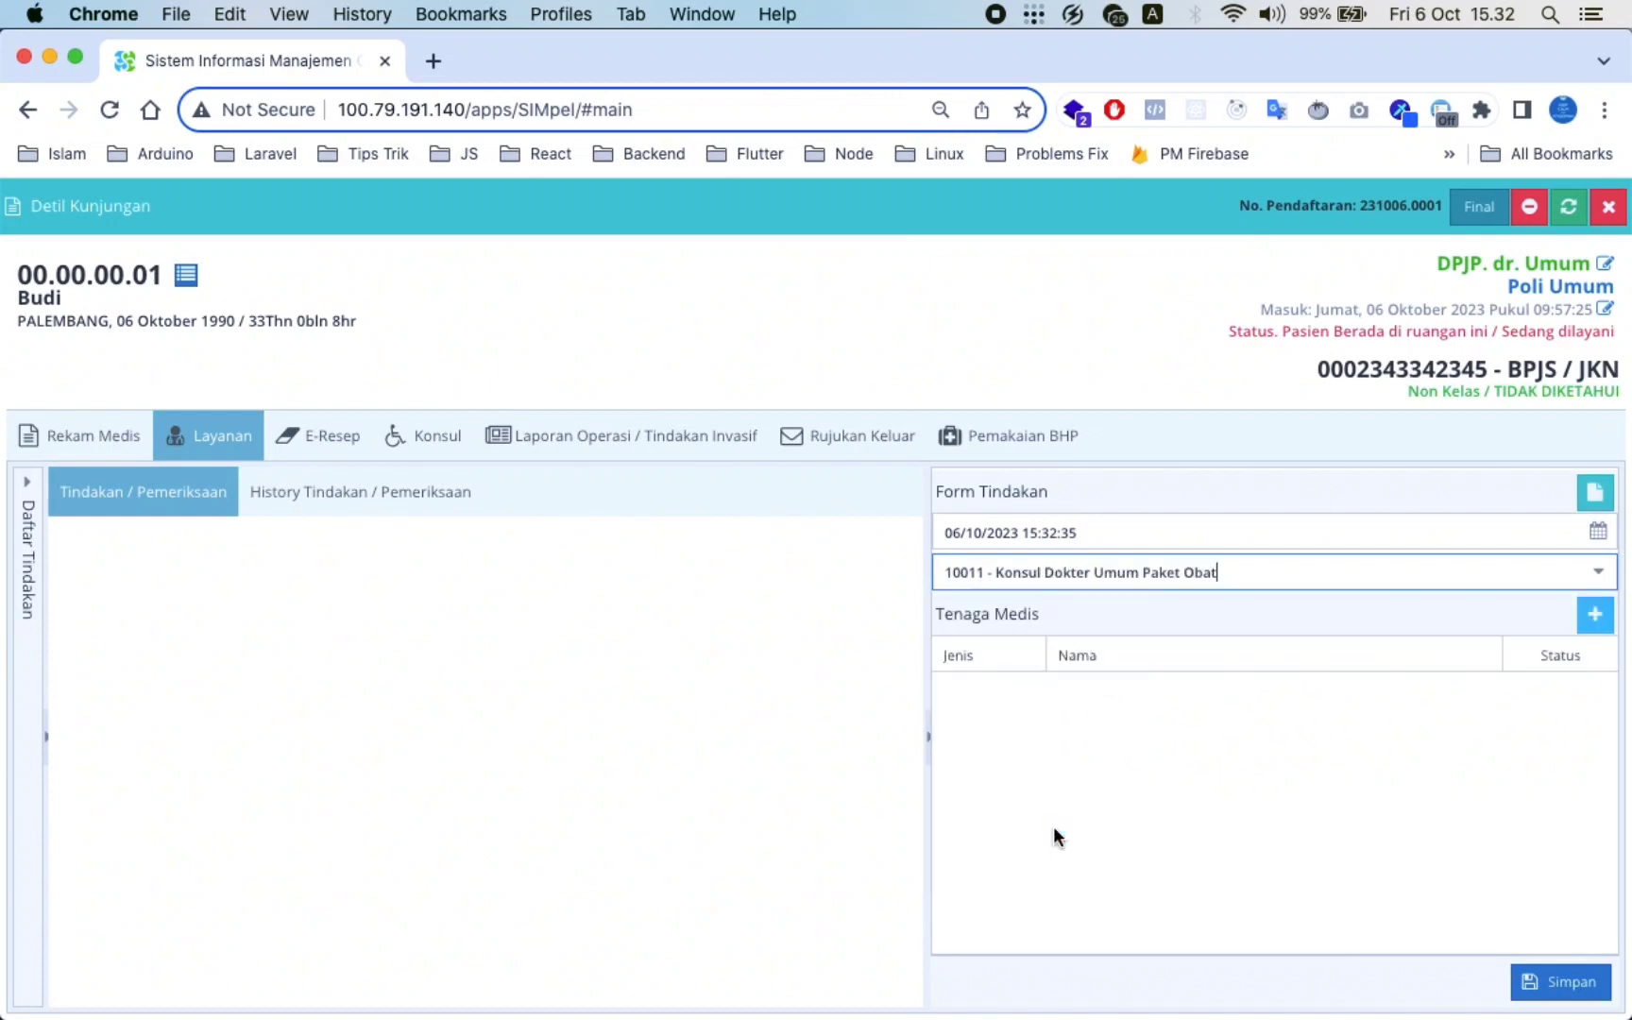
Save the procedure with dr. Umum as doctor and bring up the E-Resep order form
left_click(1533, 723)
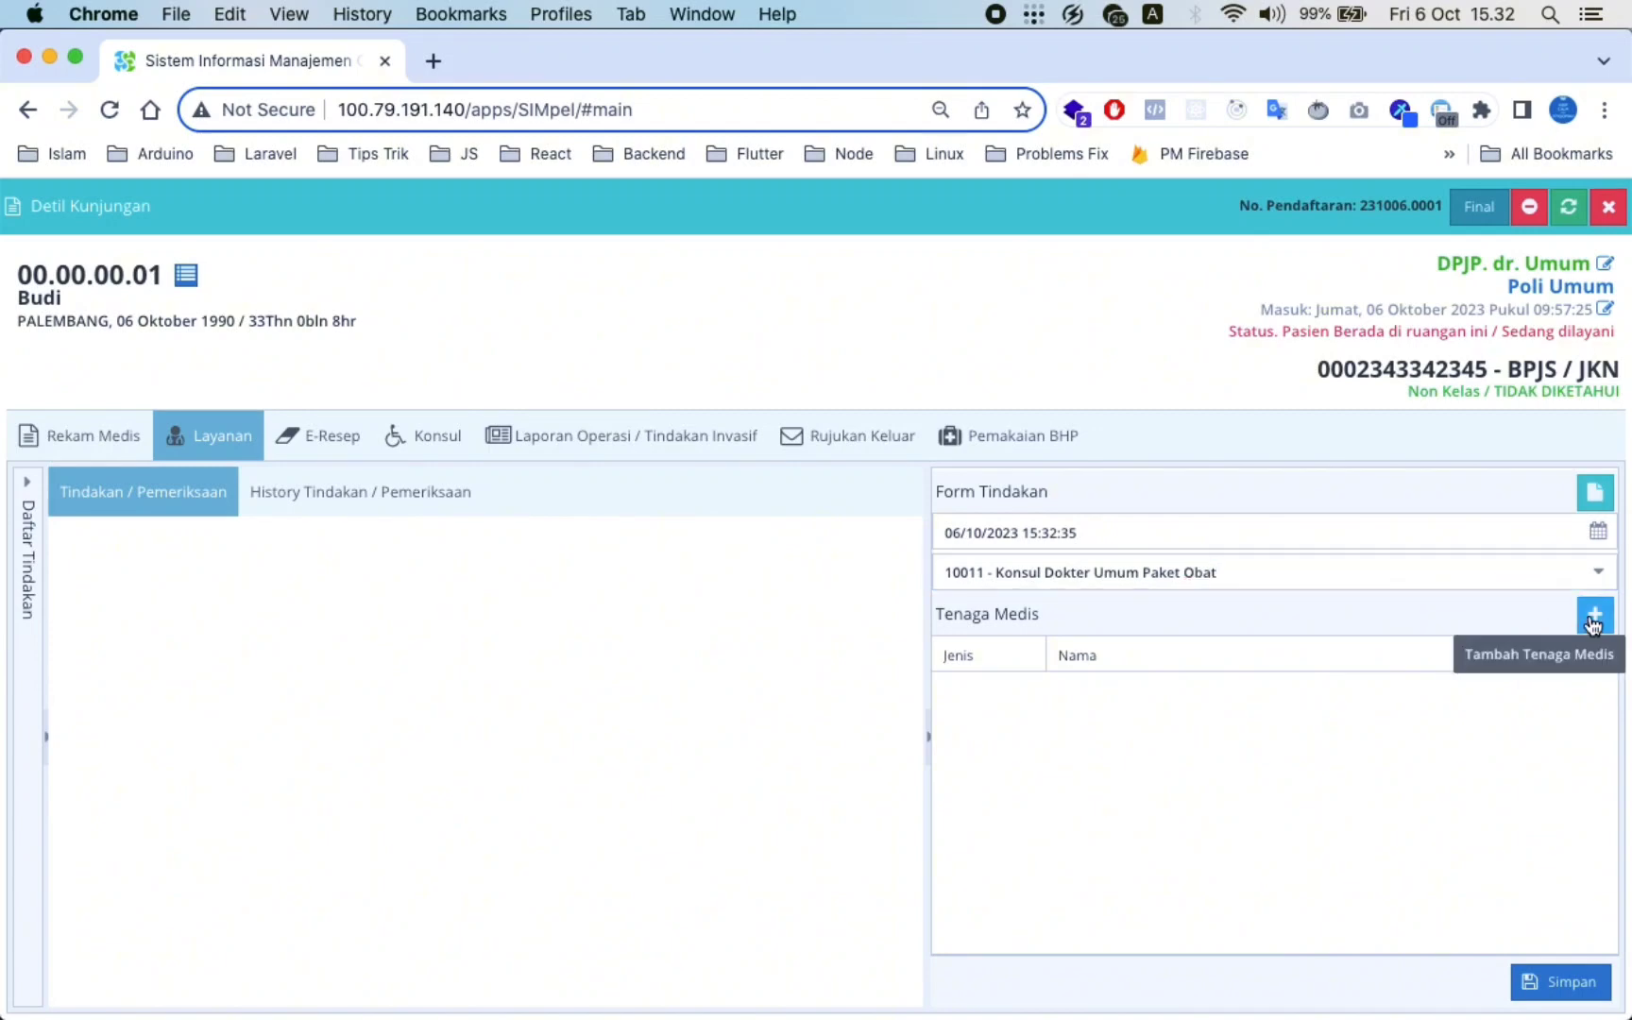
left_click(1545, 982)
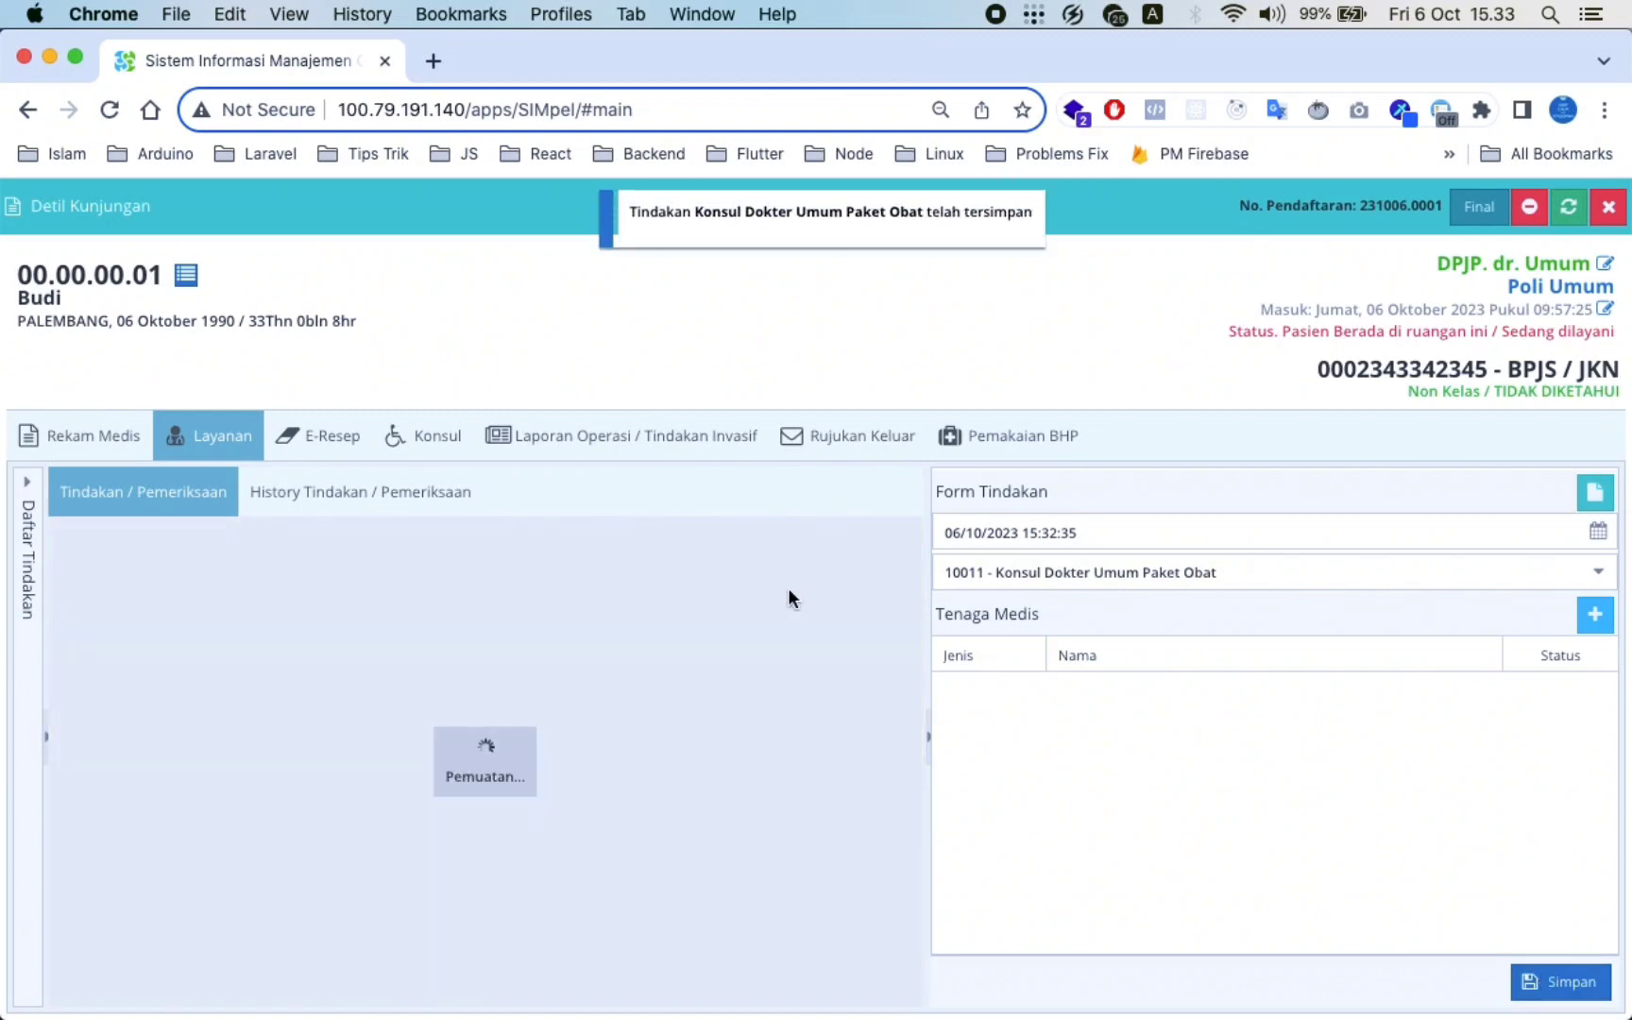
left_click(332, 568)
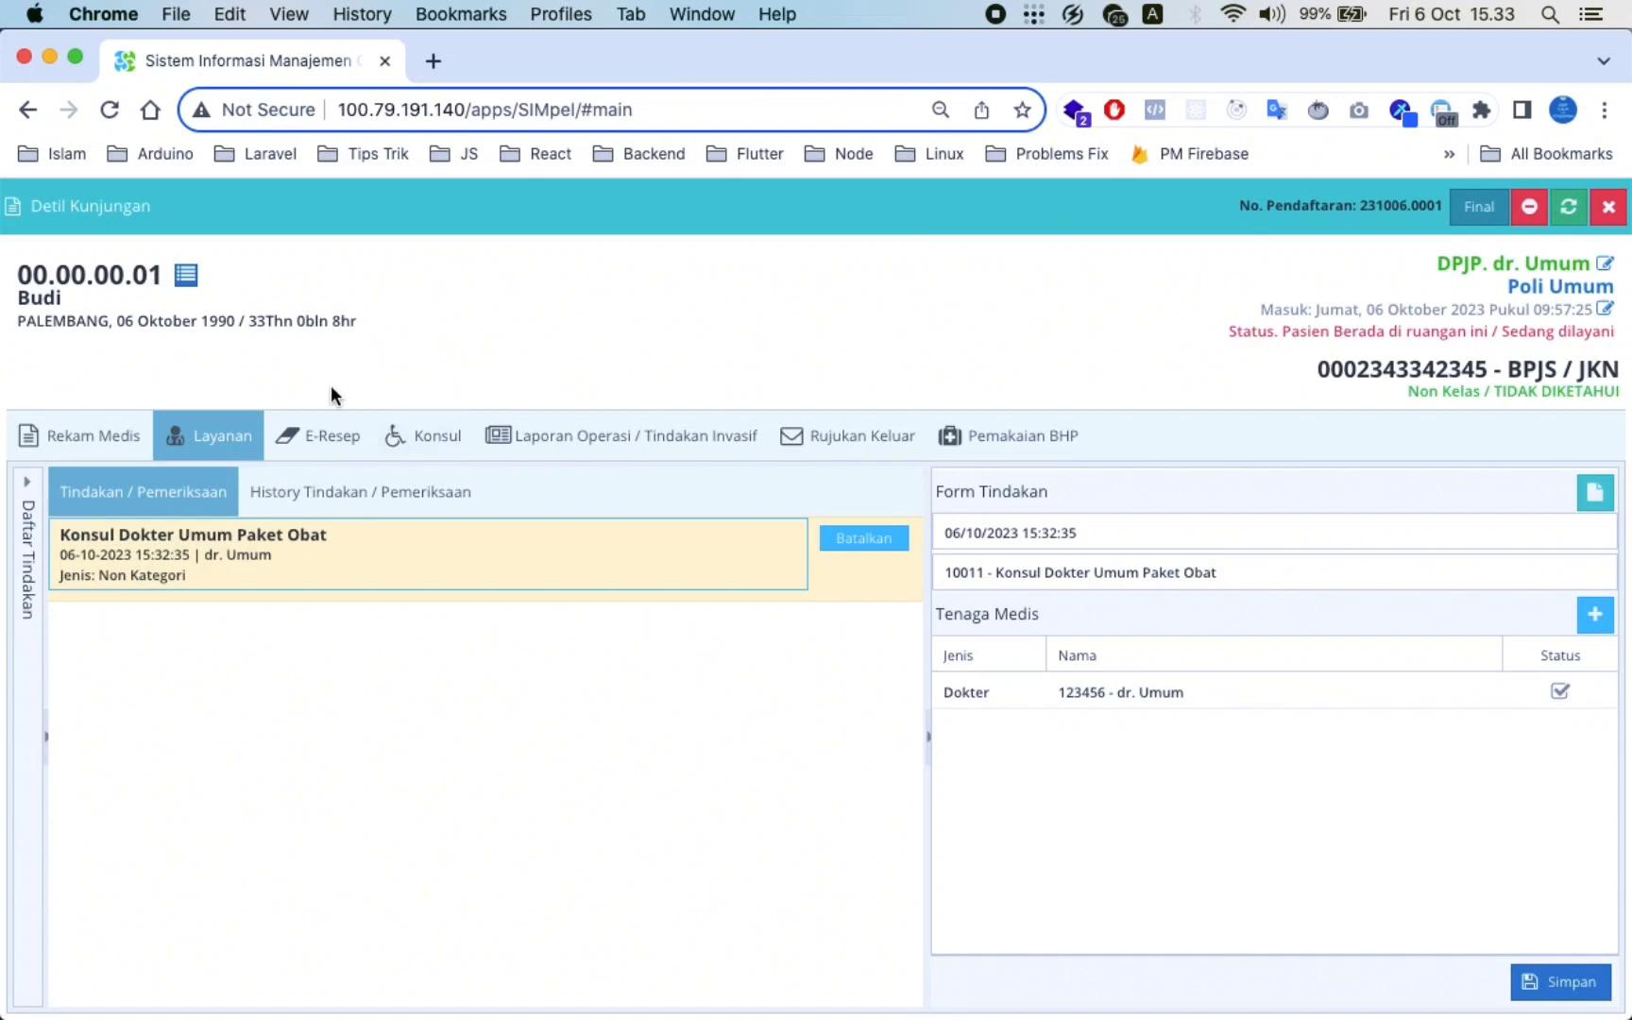
left_click(315, 437)
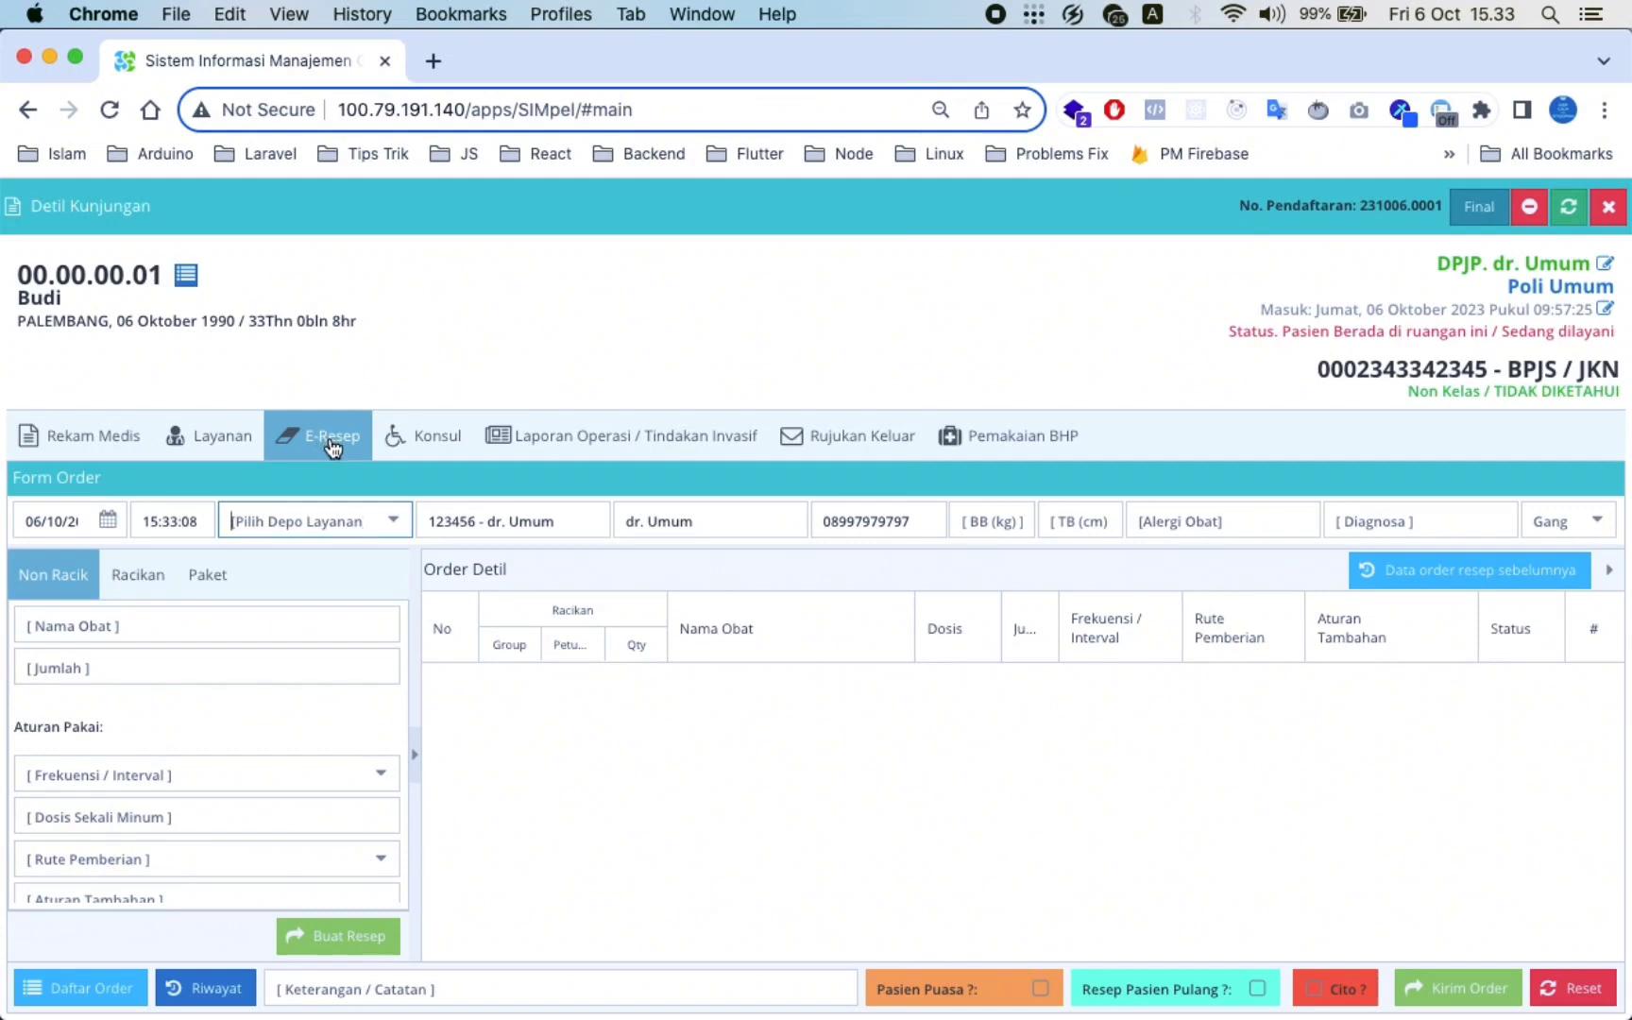
Set the depot to Instalasi Farmasi, clear the Pemberi Resep name, and reload the form
left_click(393, 527)
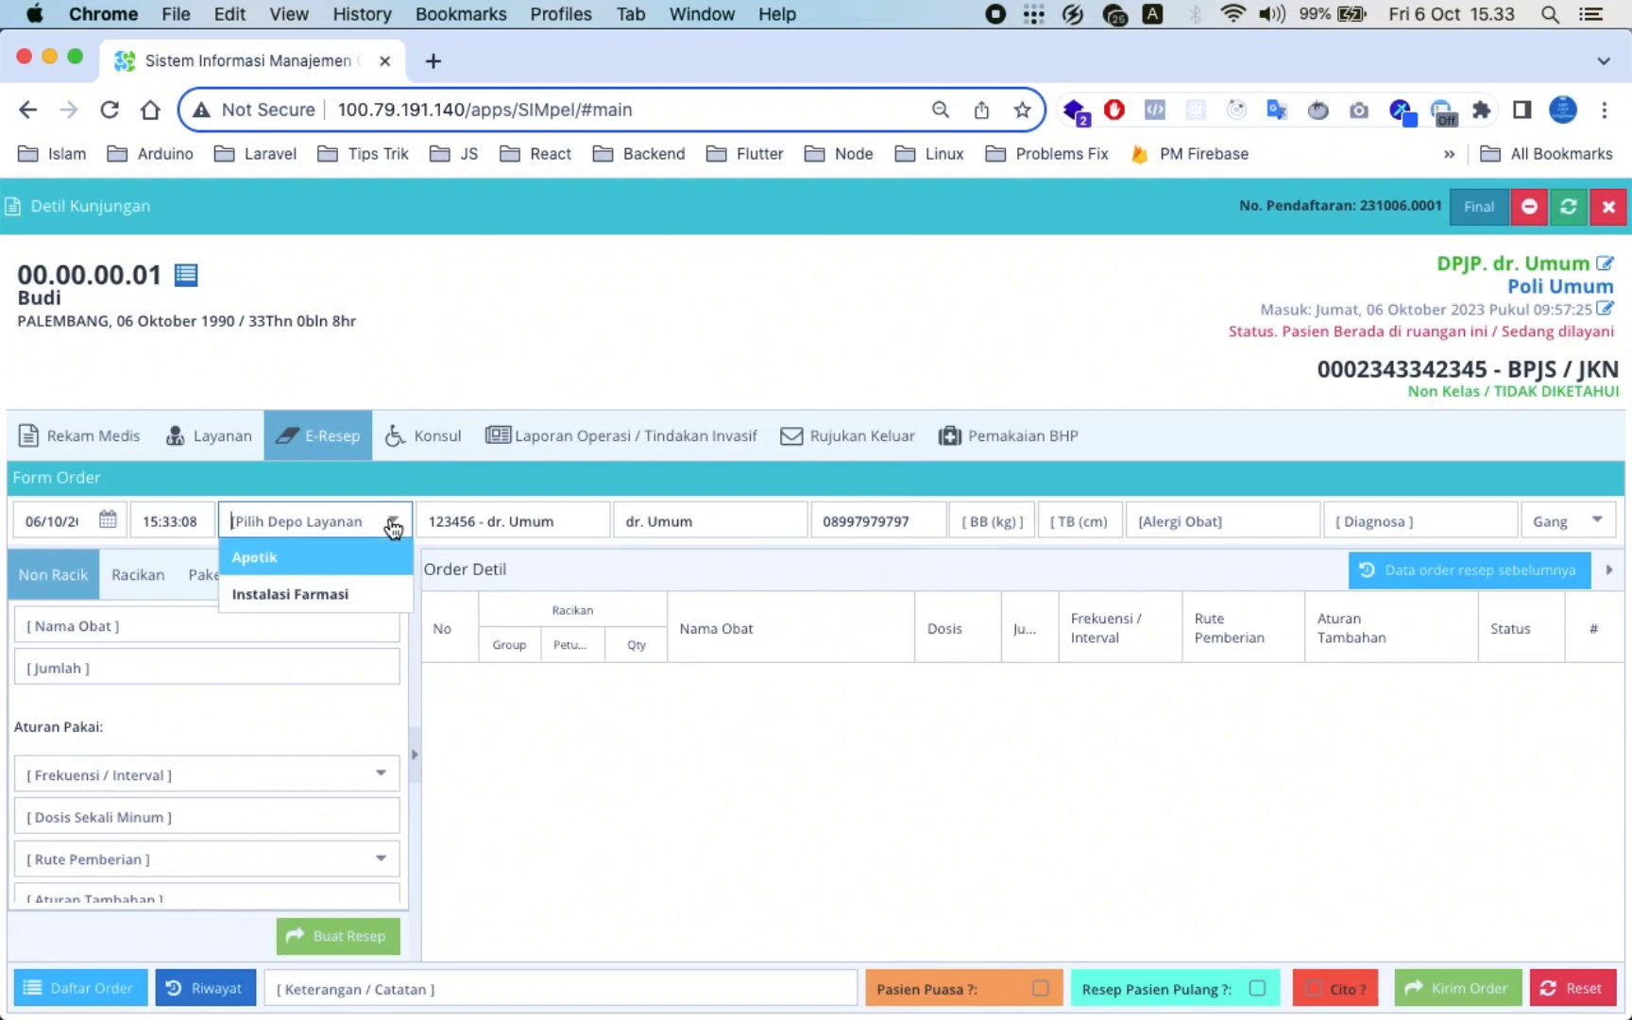
left_click(357, 592)
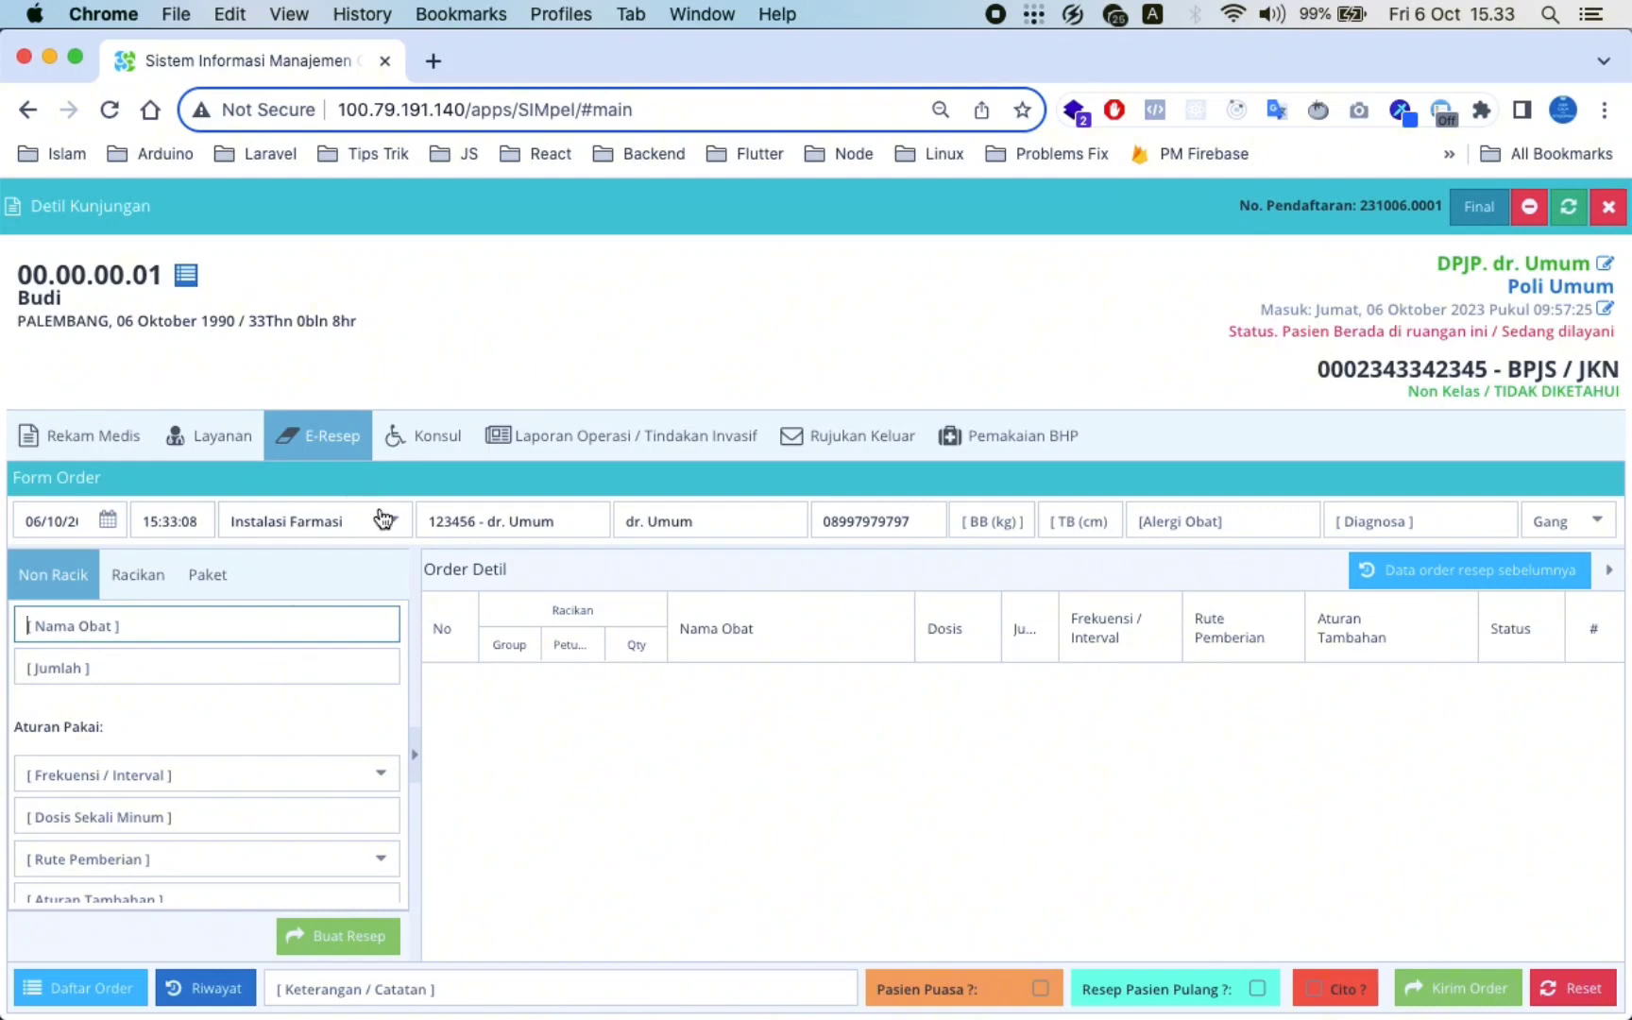
left_click(393, 535)
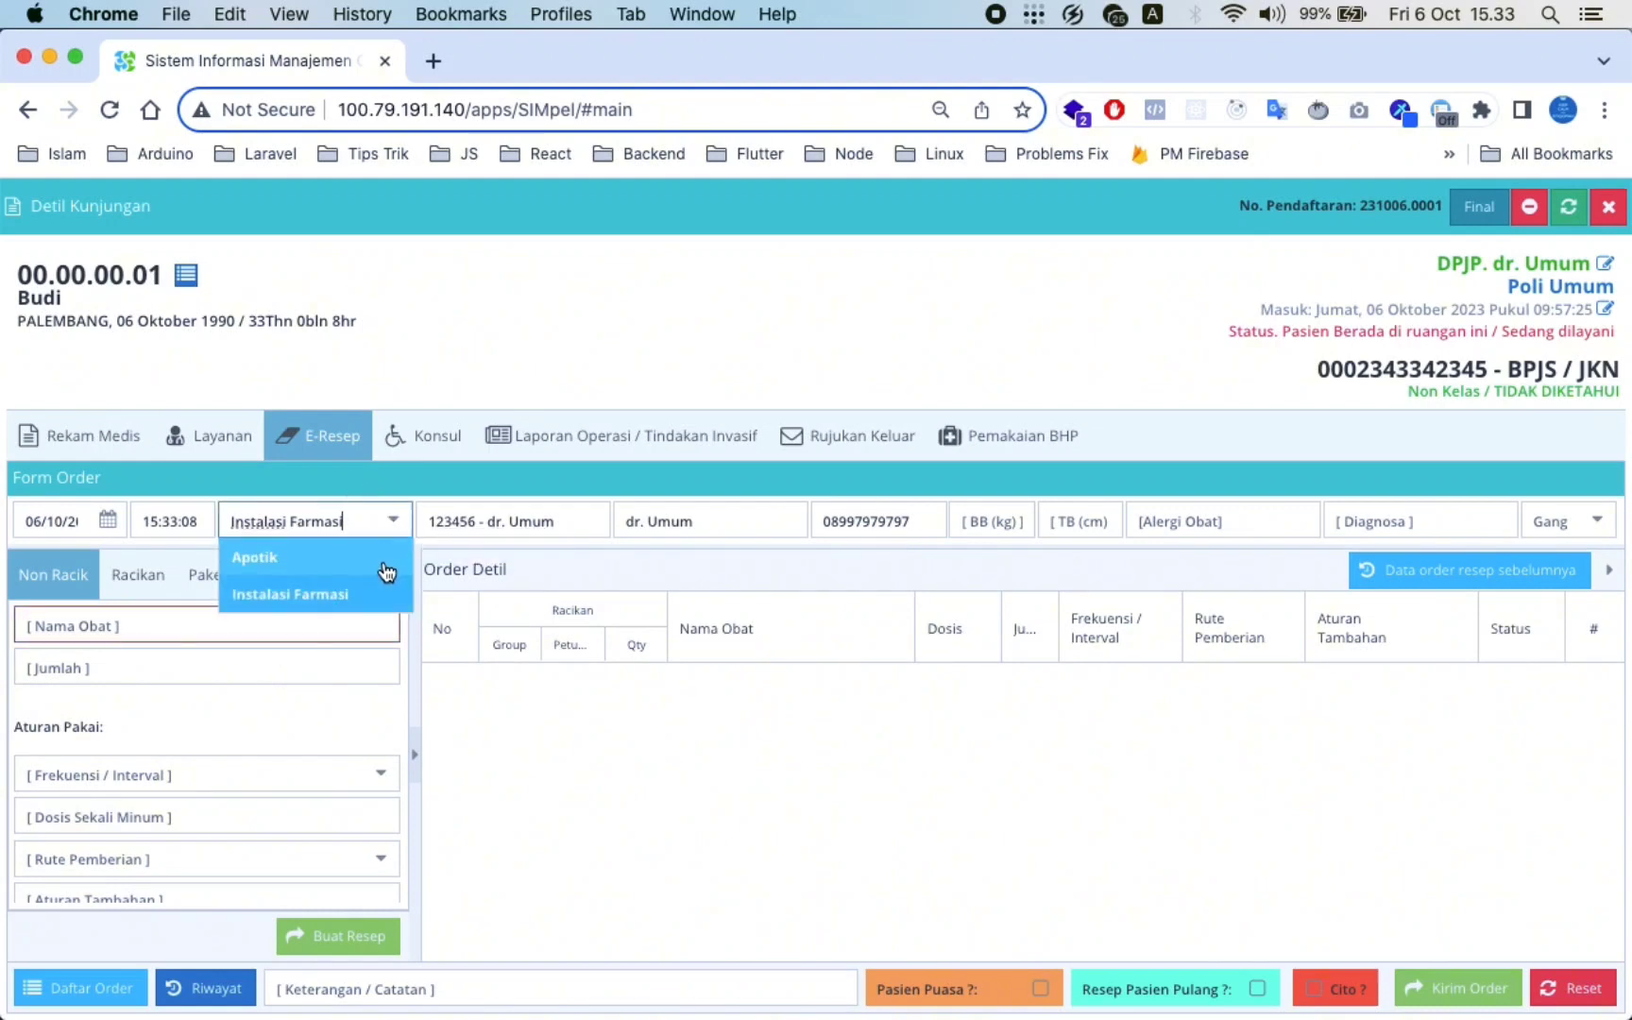
left_click(371, 595)
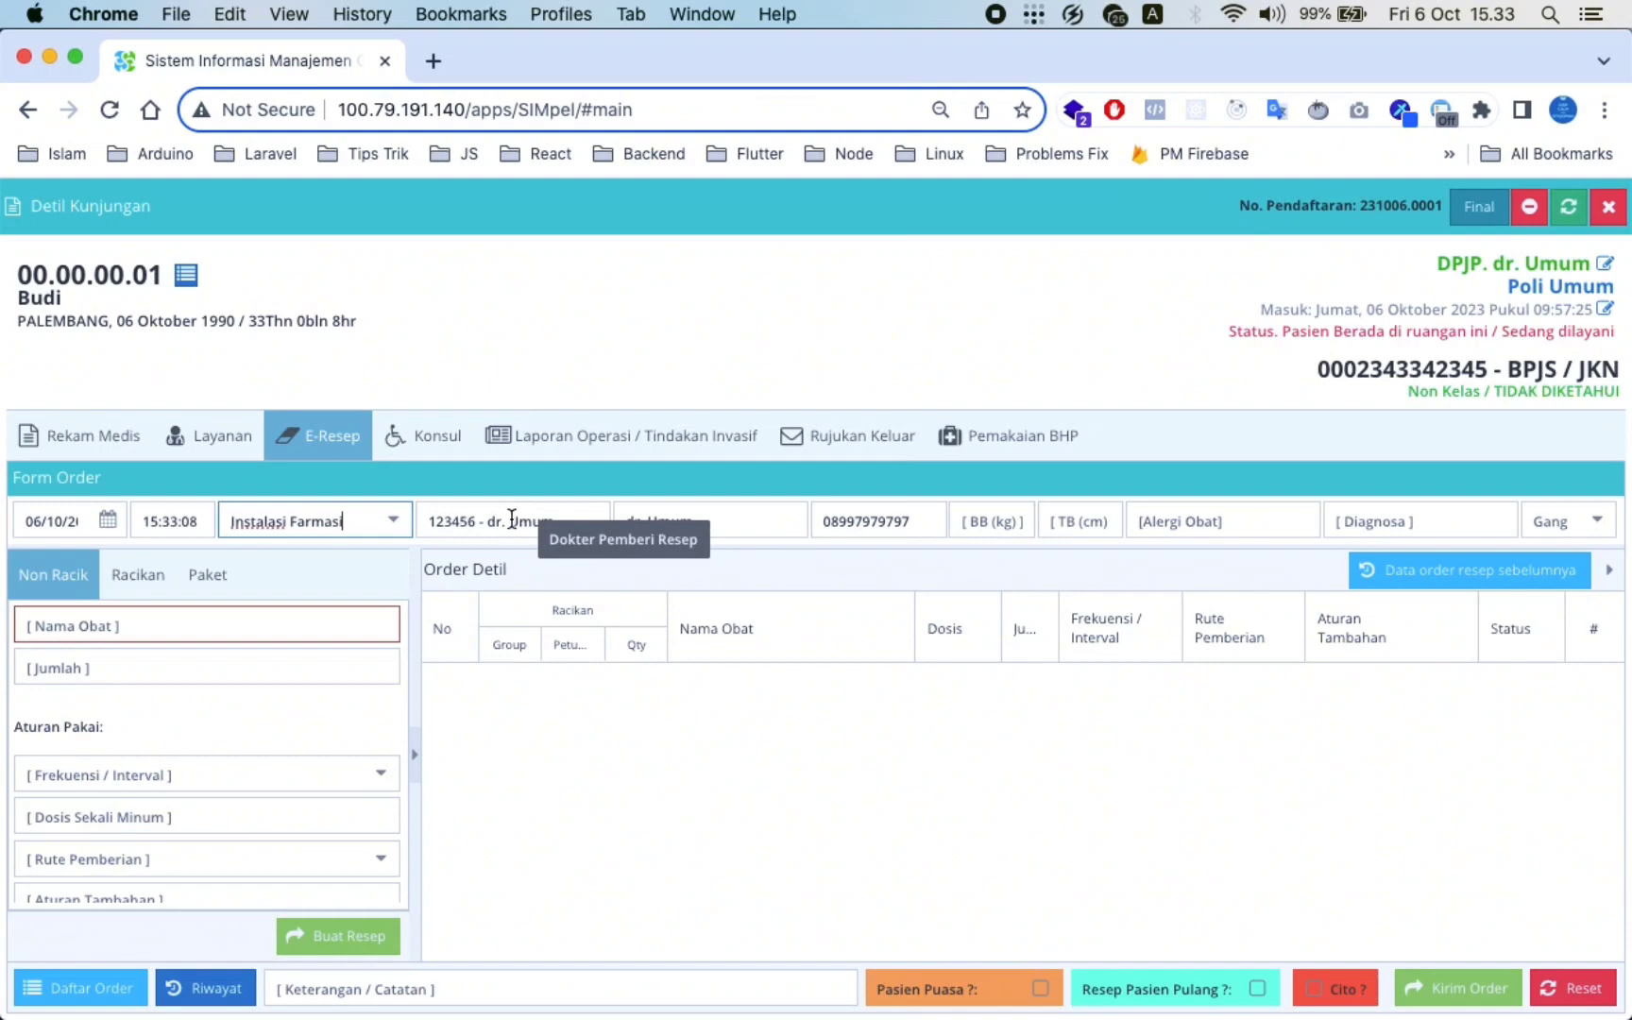
left_click(720, 519)
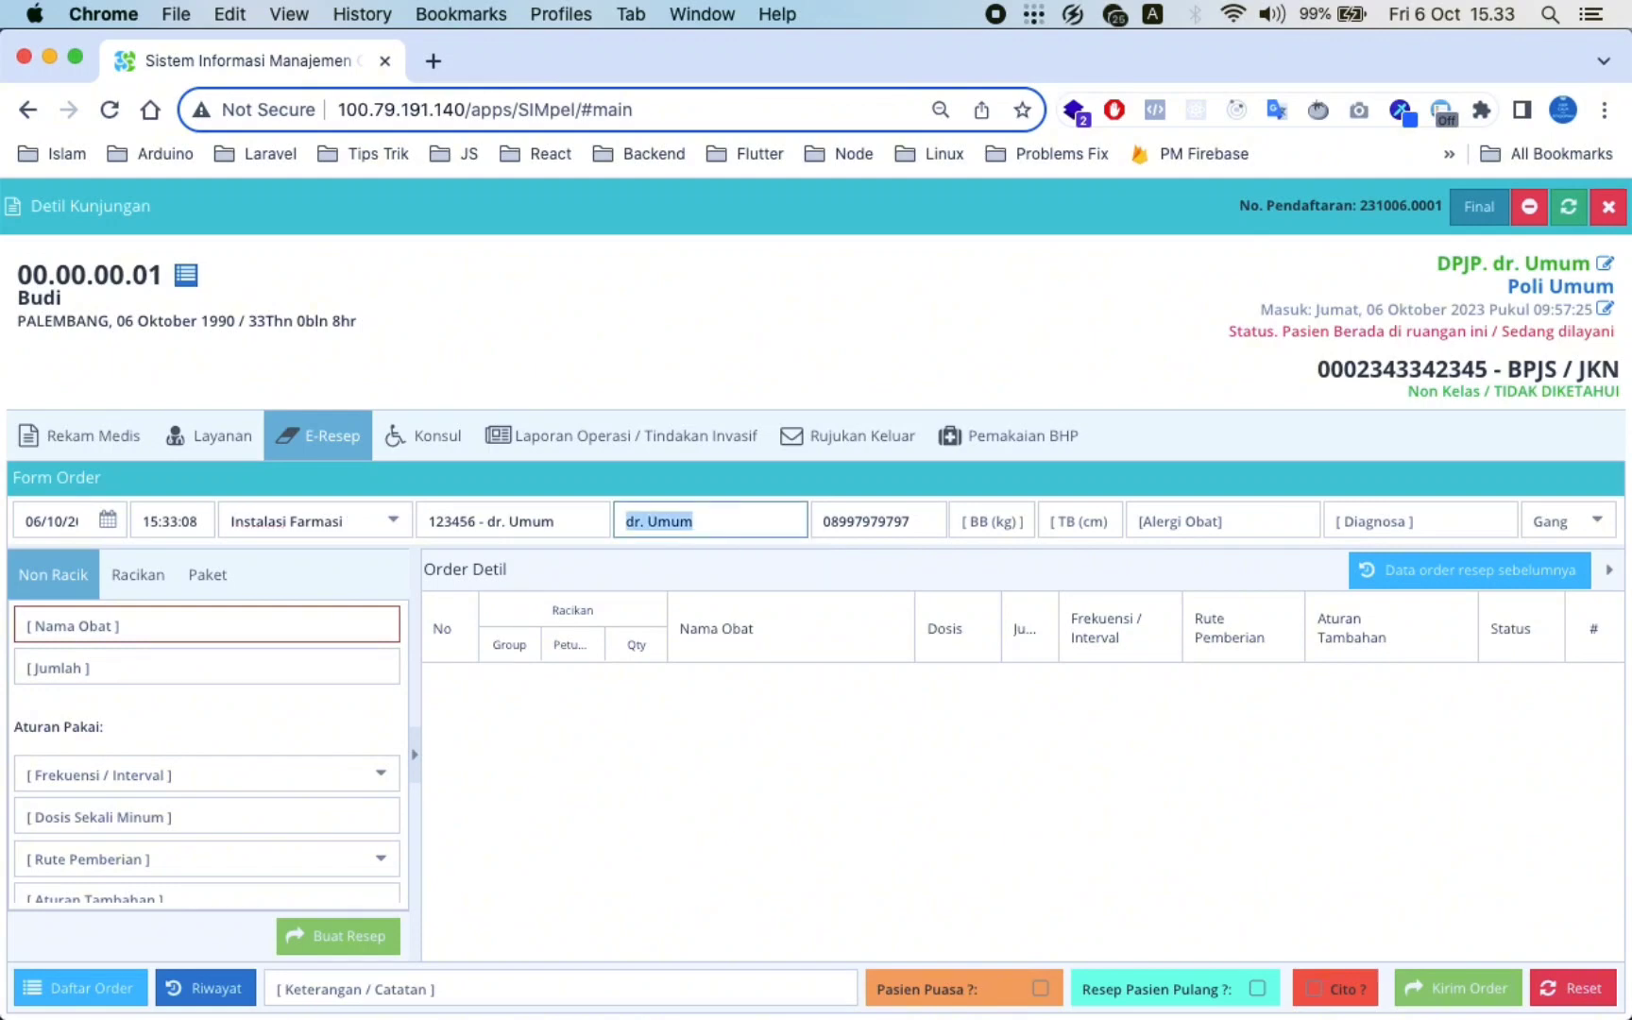
key("BackSpace")
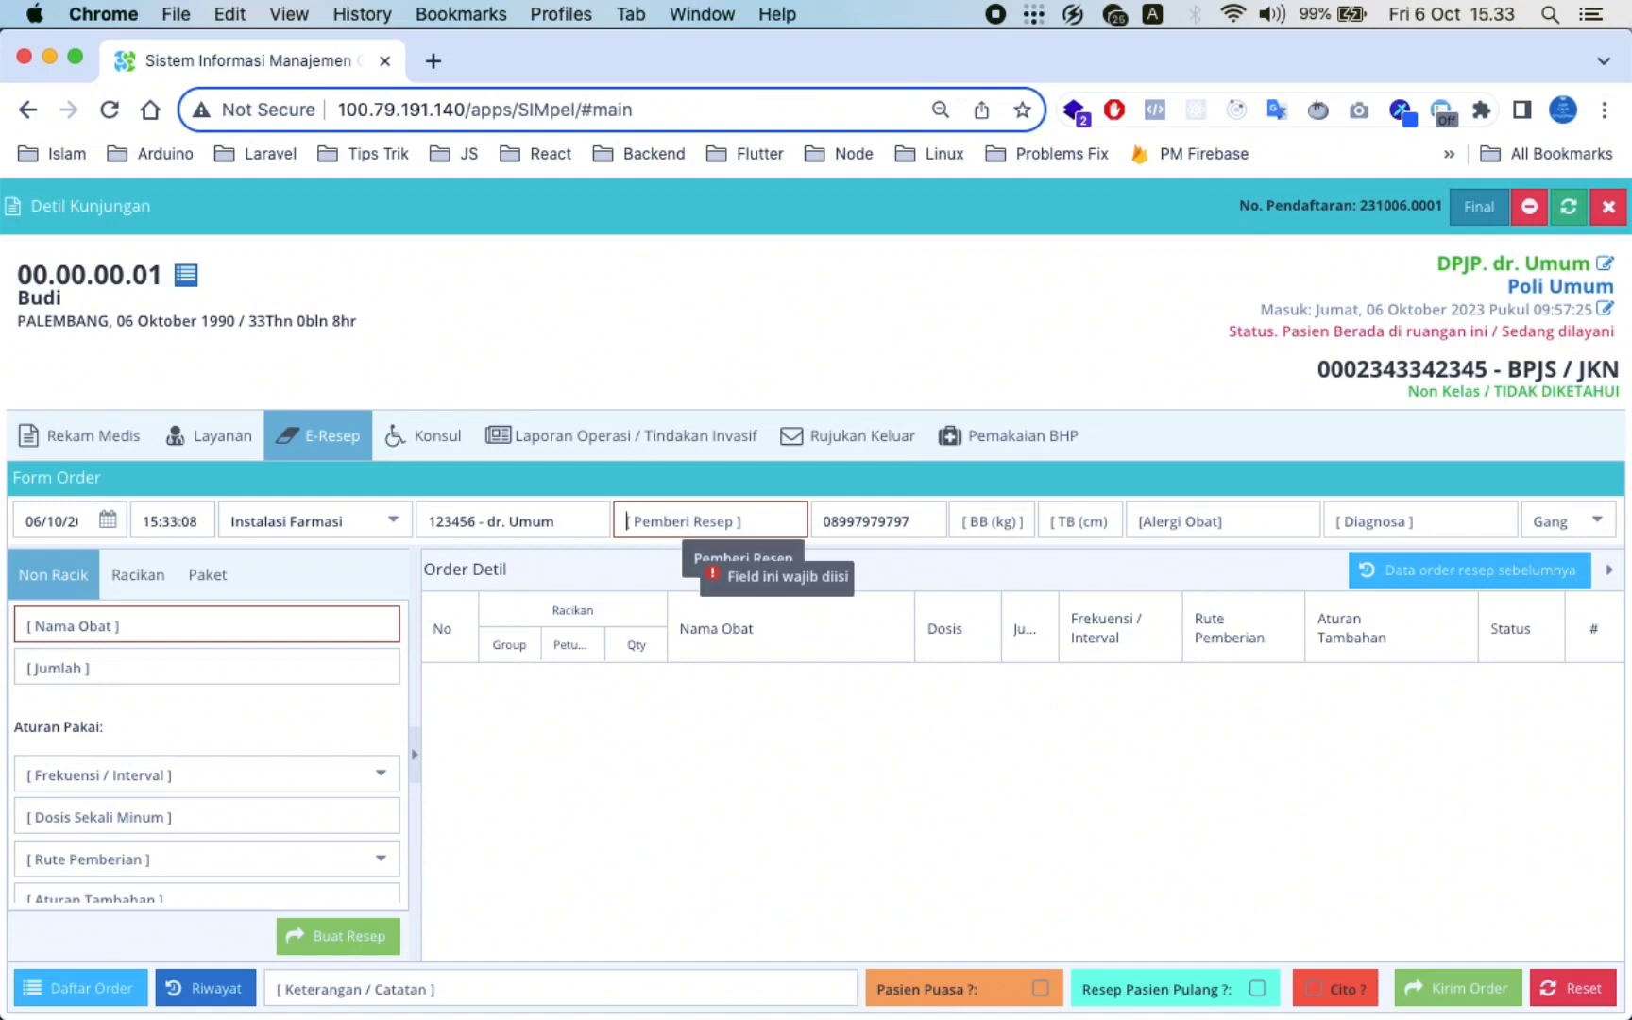
left_click(1565, 206)
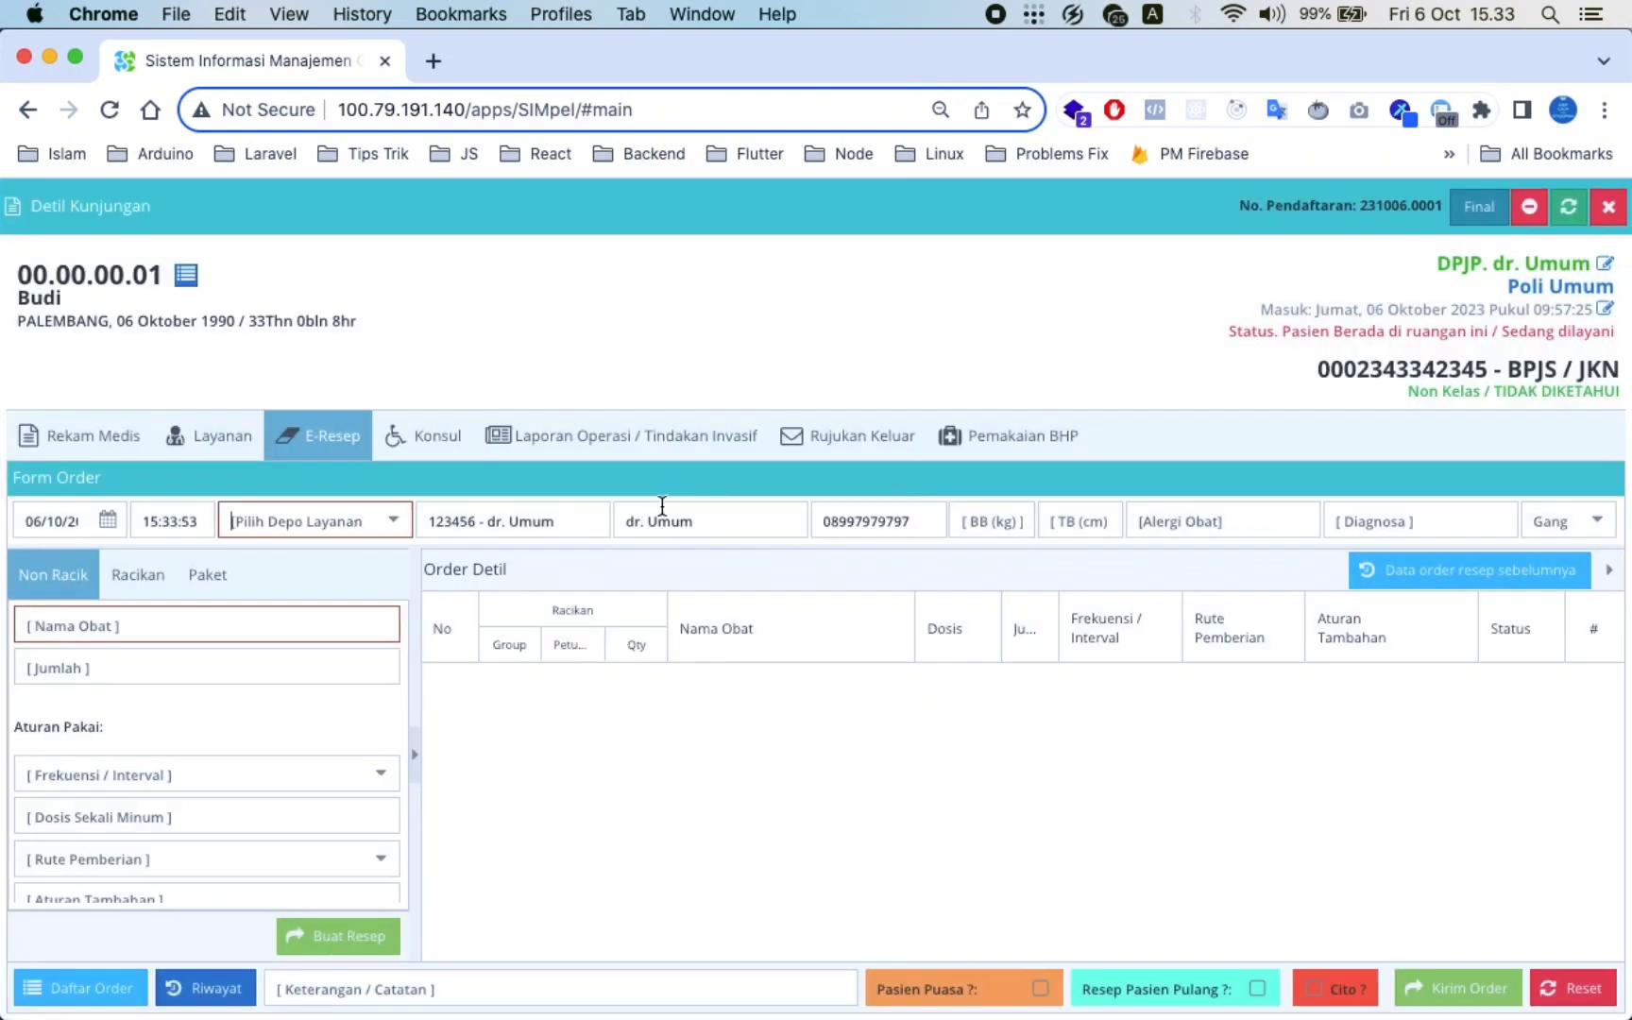
Reselect Instalasi Farmasi as the depot and check the prescriber's name and phone number
left_click(402, 525)
left_click(364, 589)
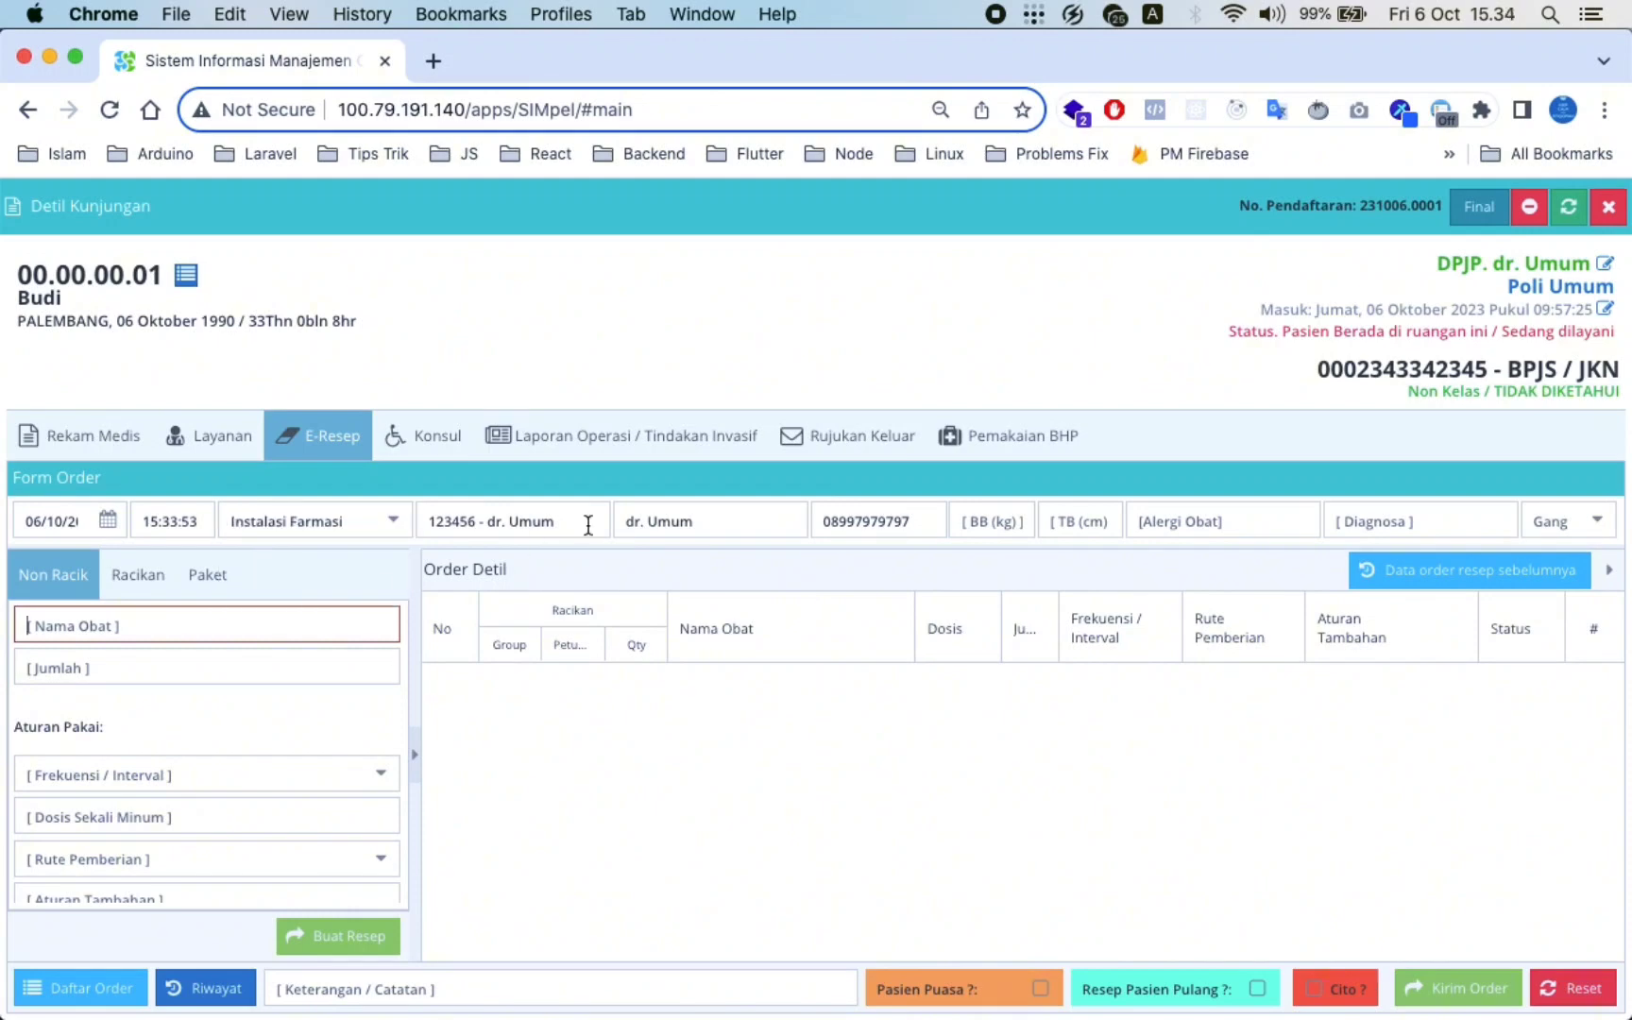
left_click_drag(704, 524, 616, 527)
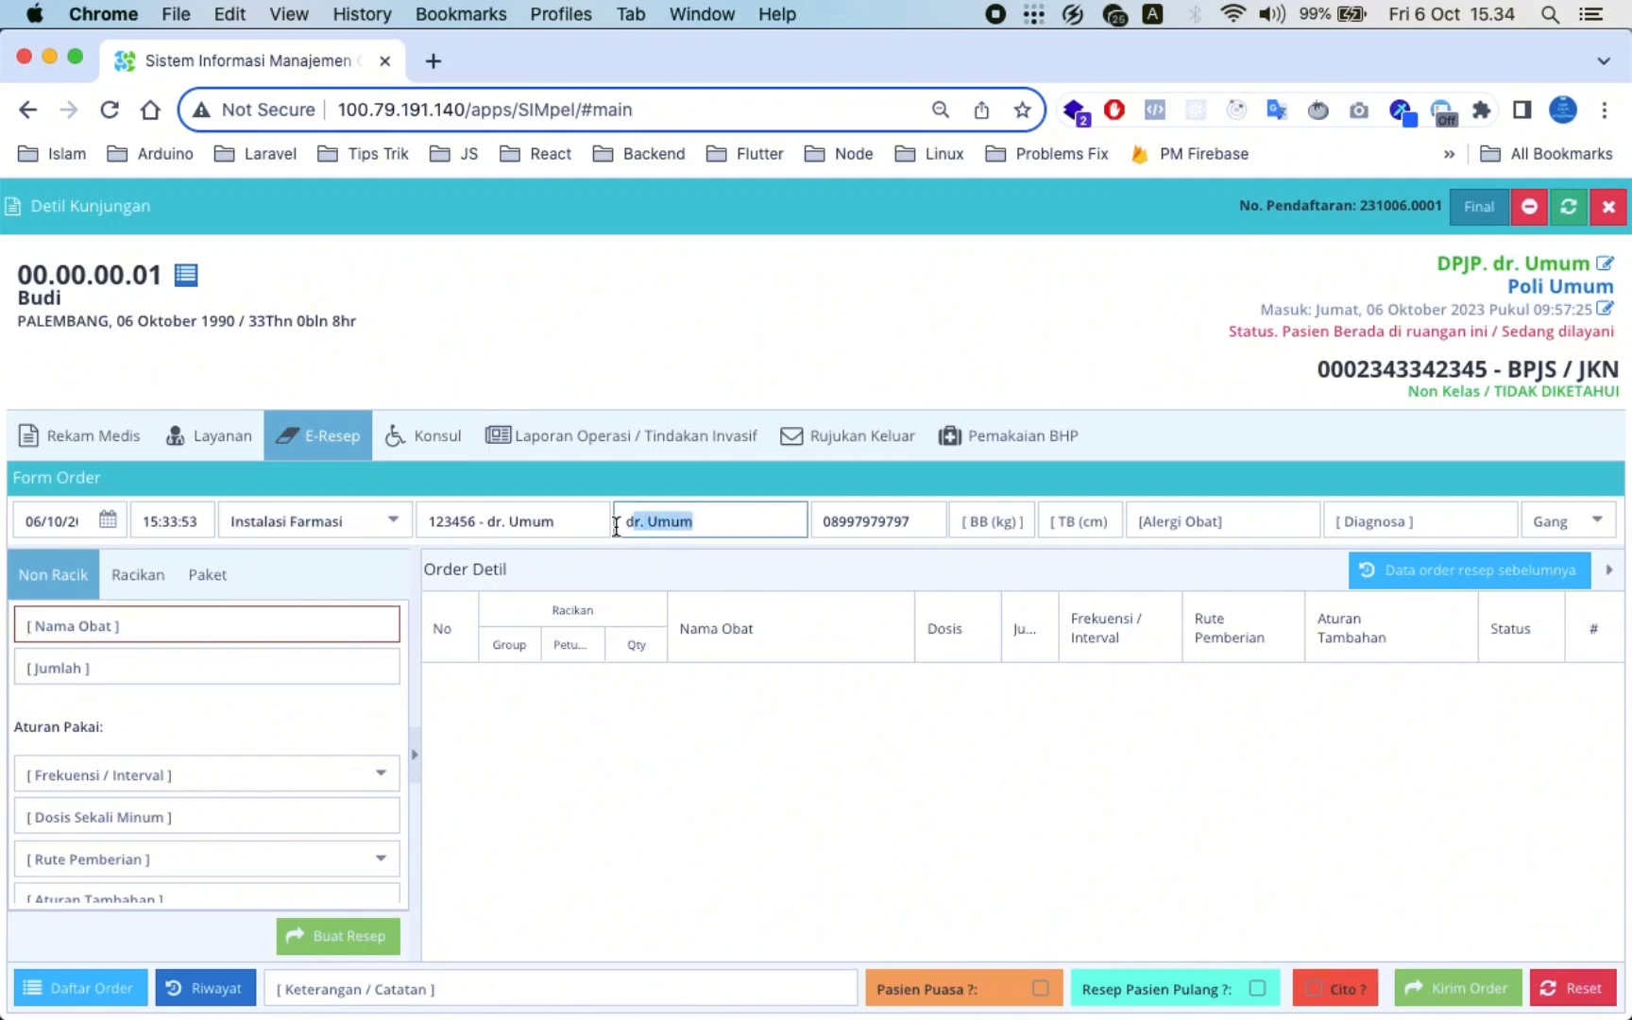
left_click(613, 528)
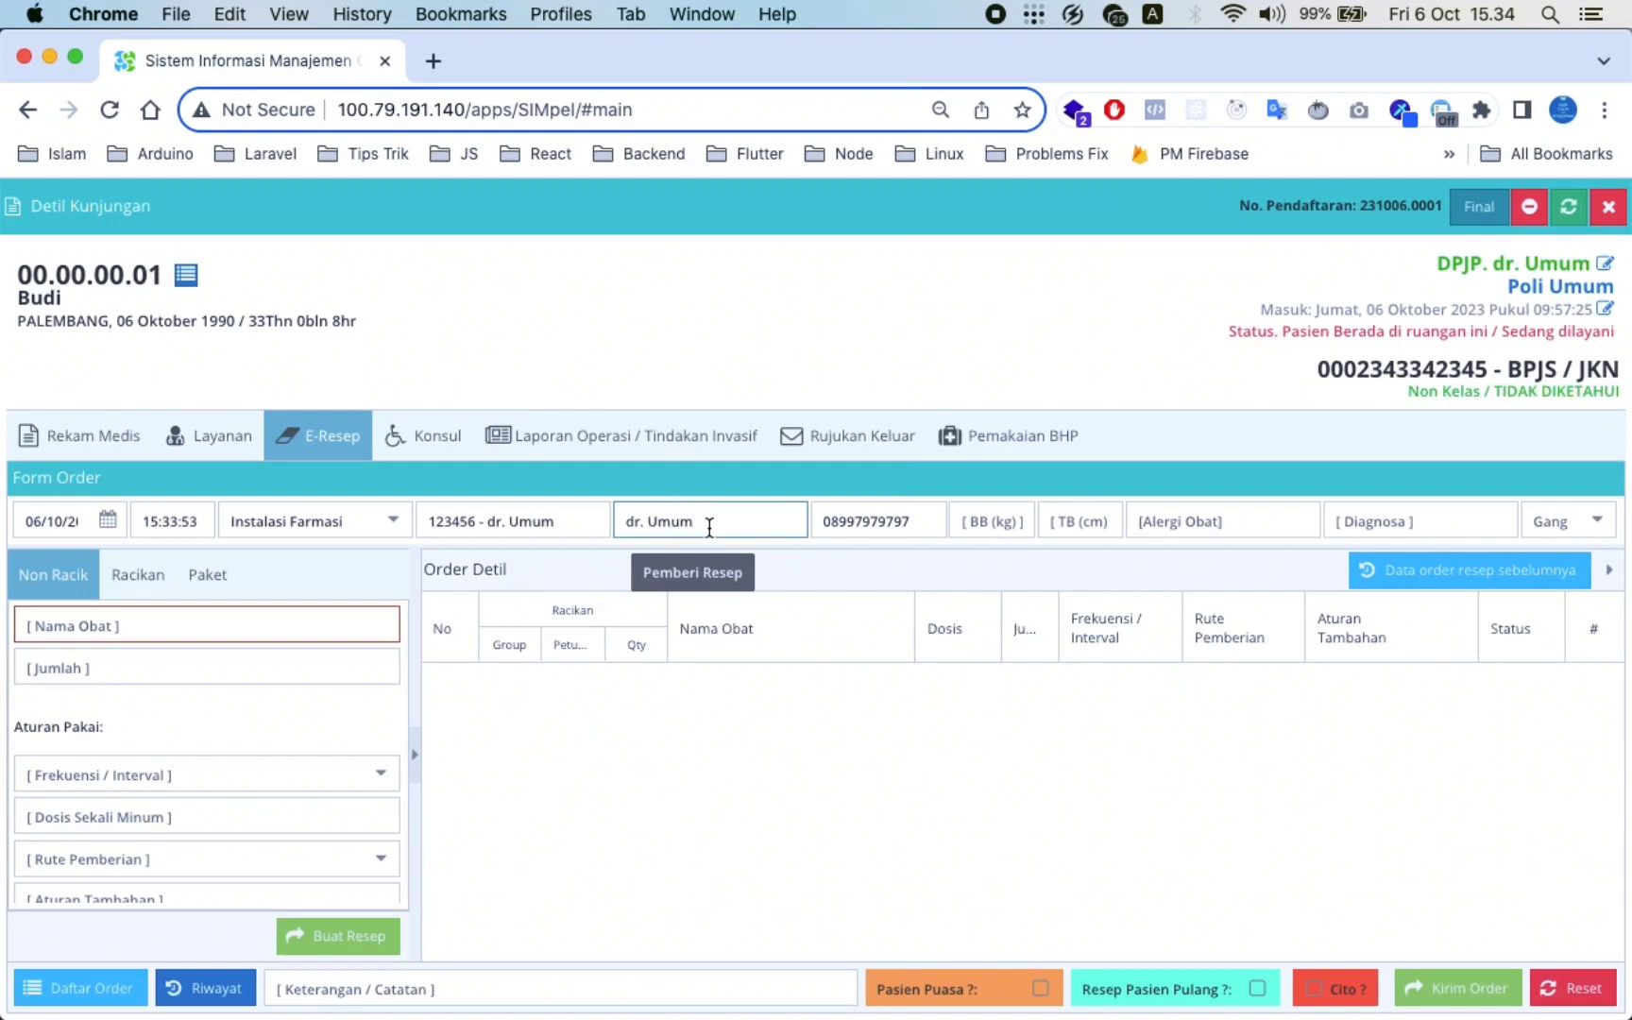
left_click(884, 514)
left_click(912, 518)
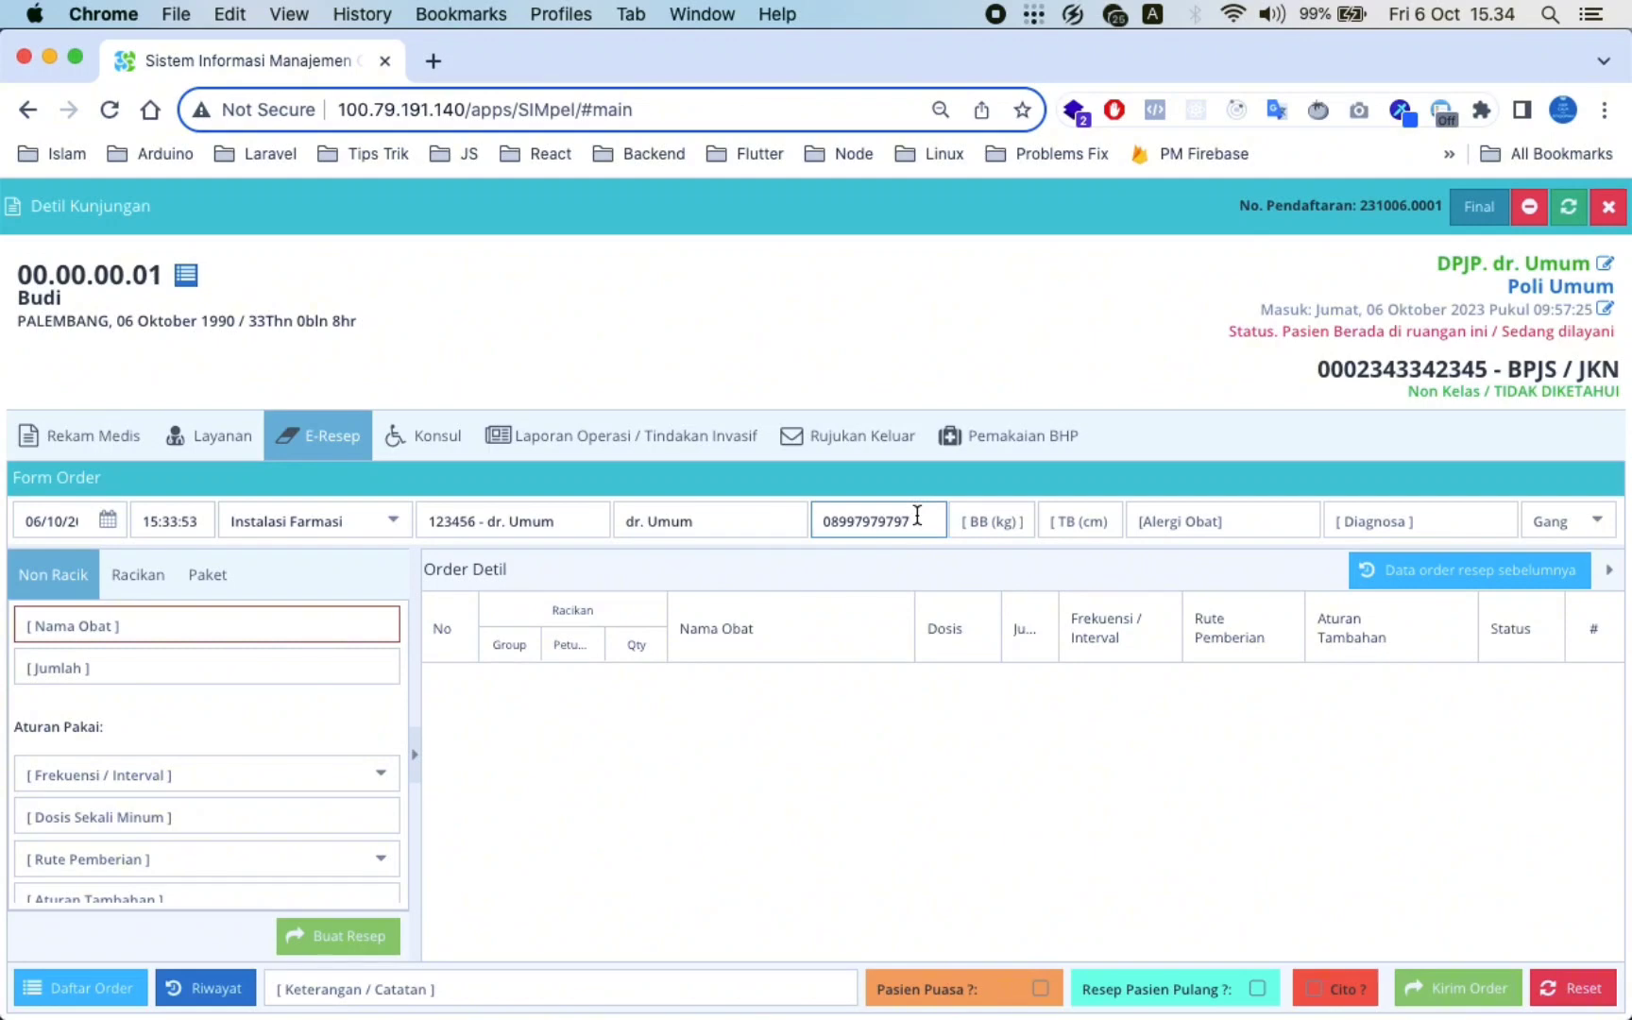
left_click_drag(915, 519, 824, 525)
left_click(819, 528)
left_click(391, 535)
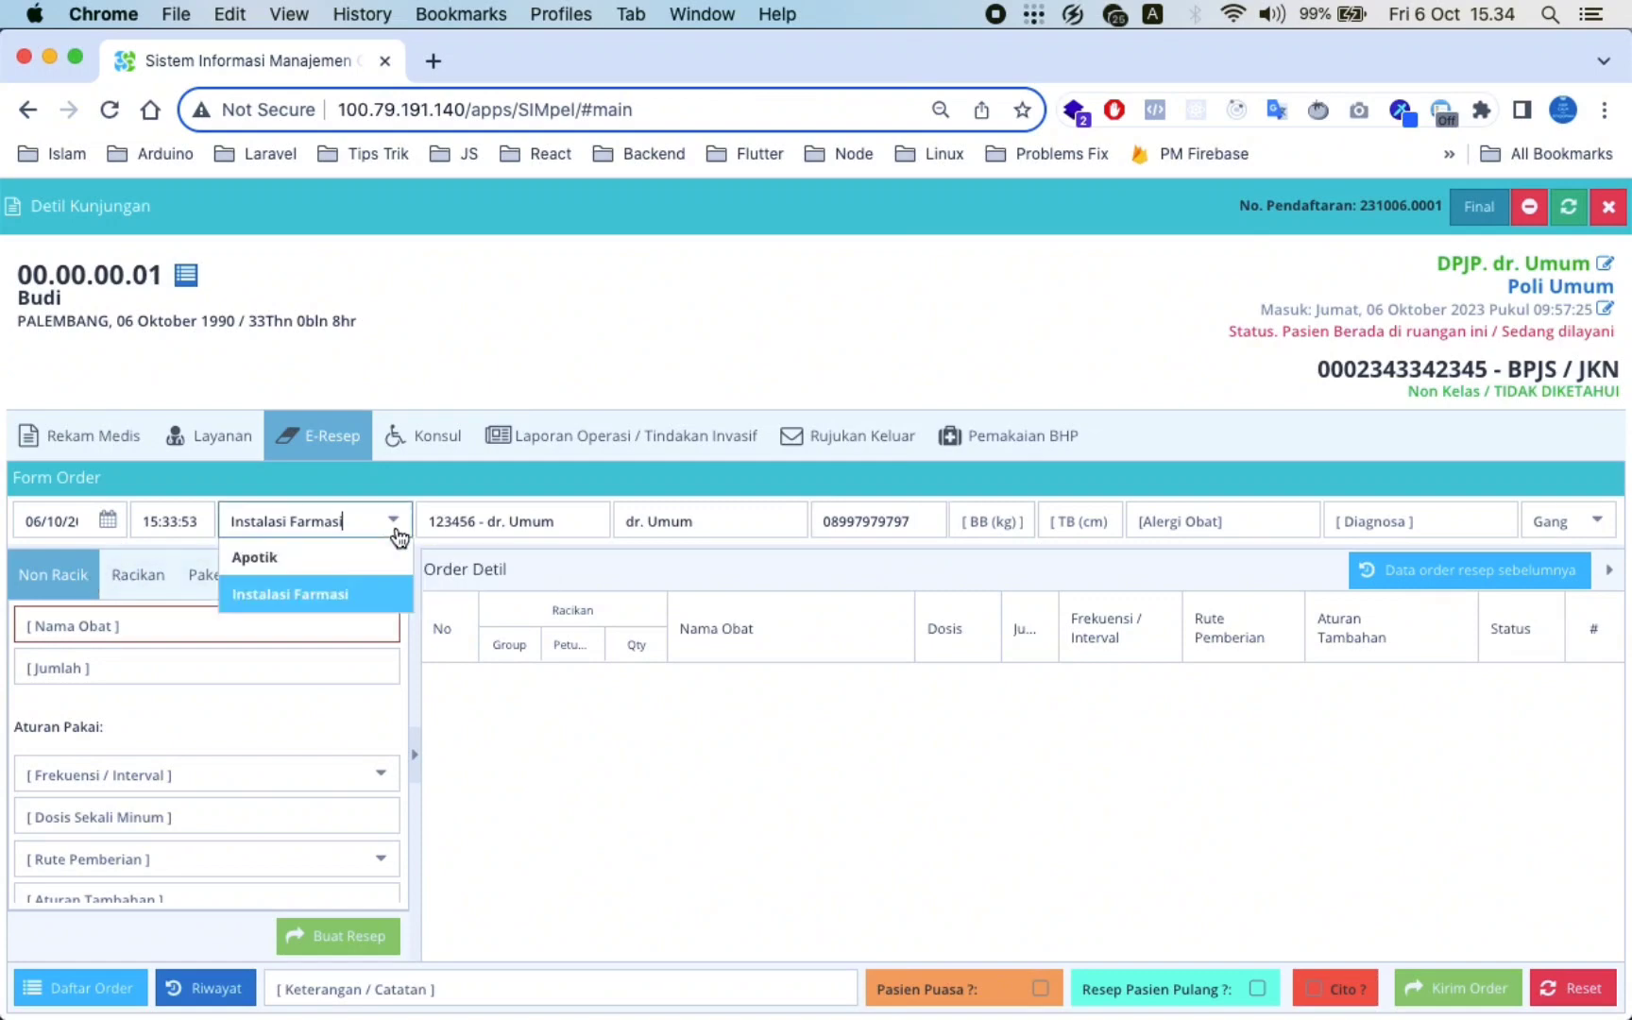
Keep Instalasi Farmasi as depot and enter Paracetamol Tablet 500 MG with quantity 10
left_click(321, 612)
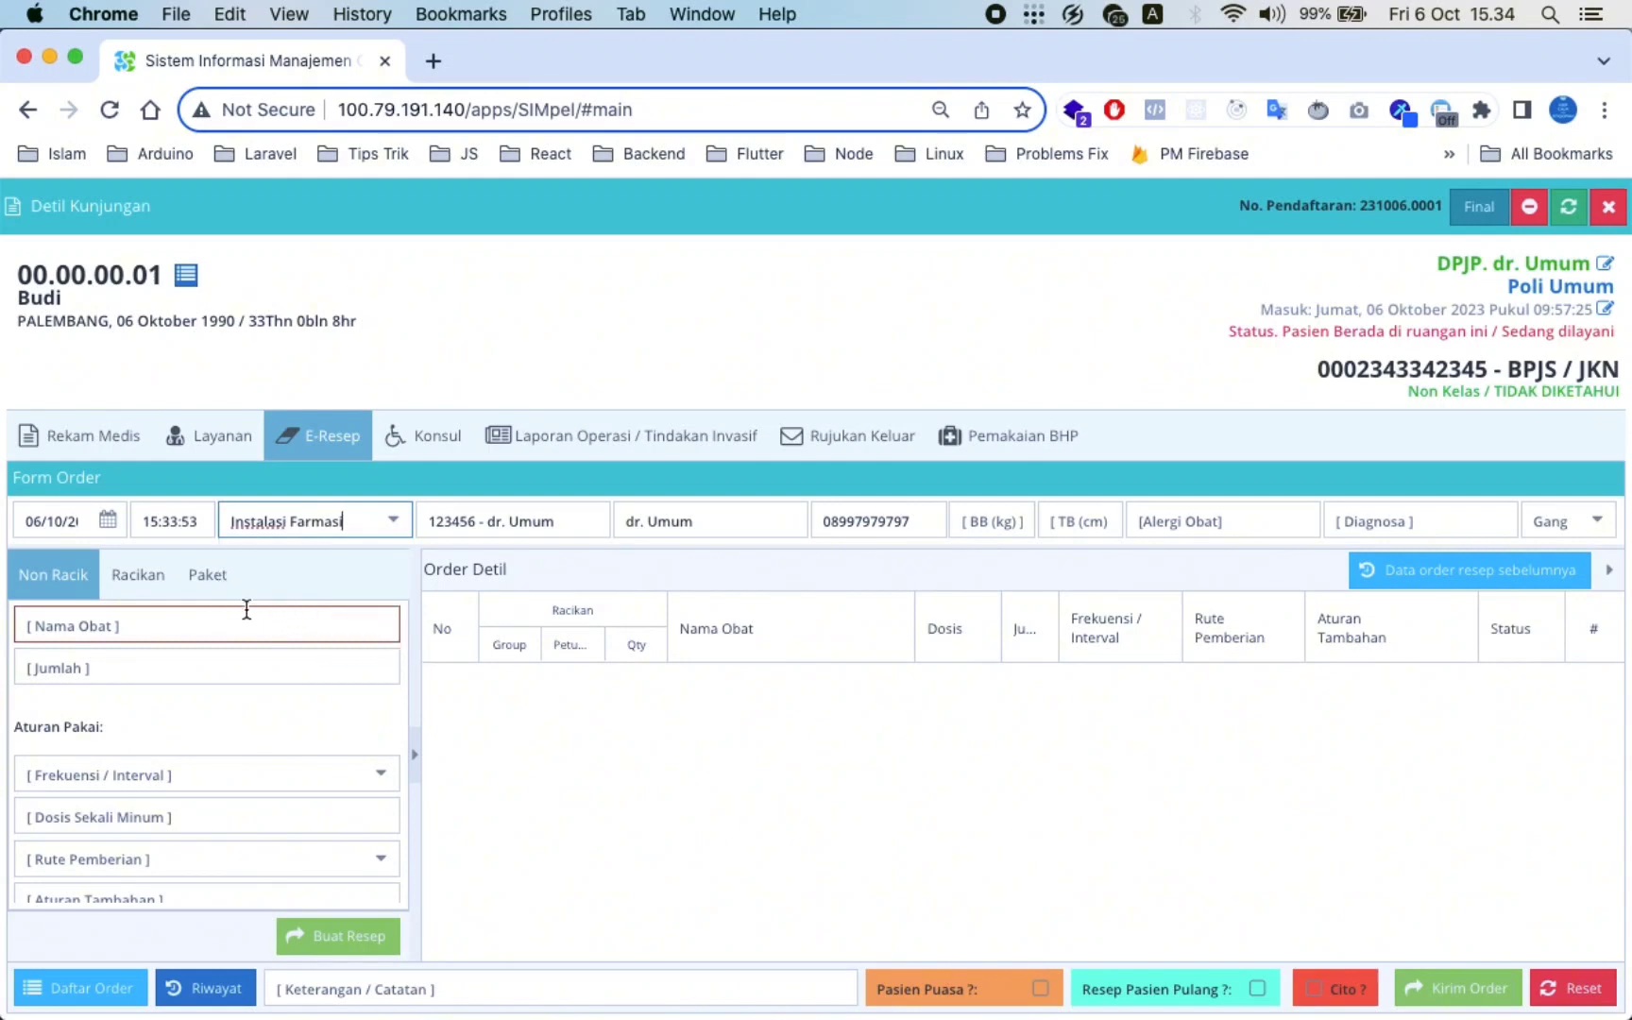
left_click(80, 634)
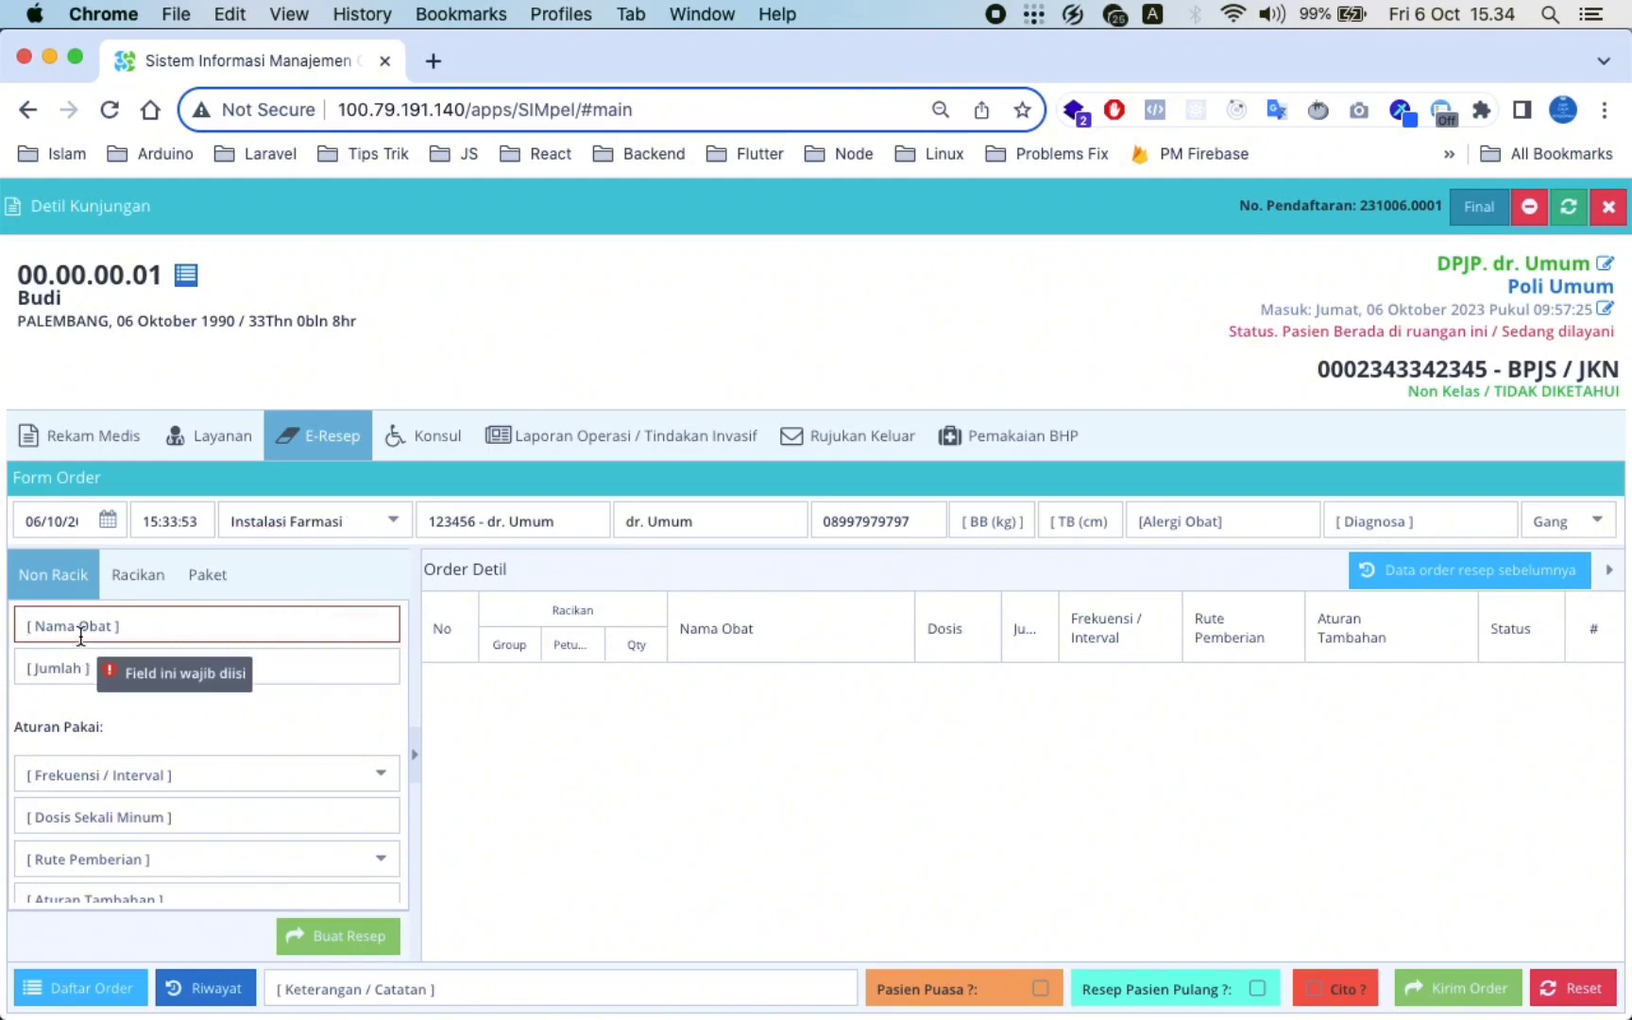
type("para")
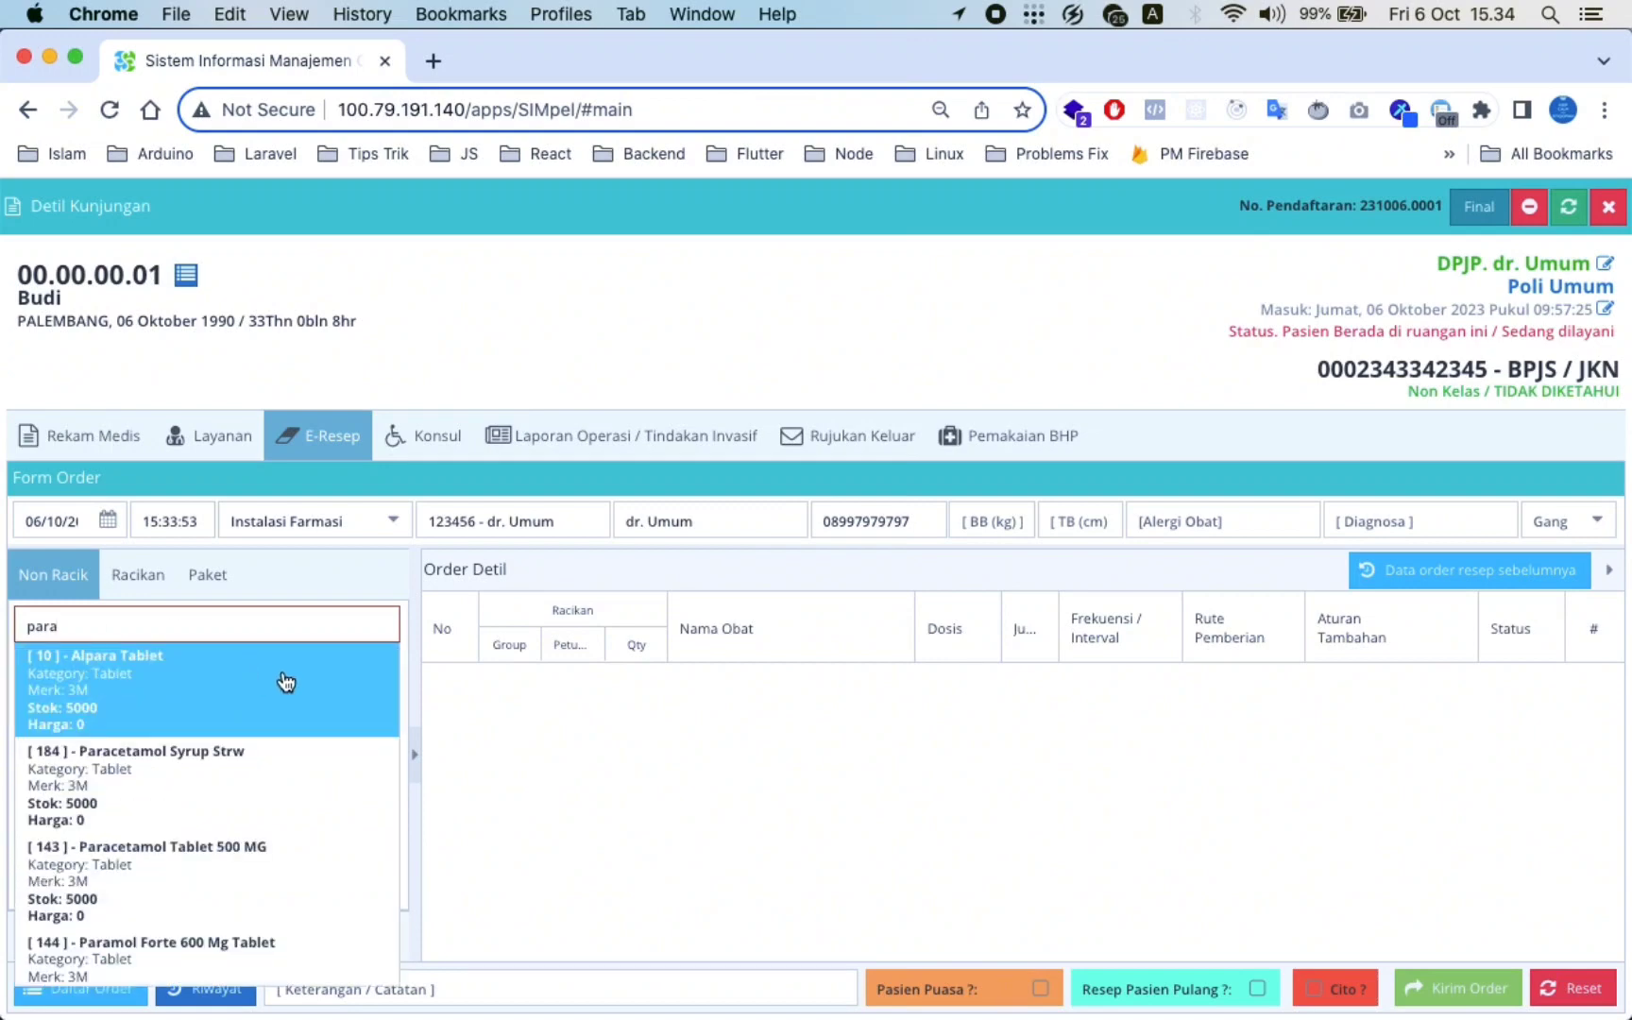
left_click(194, 837)
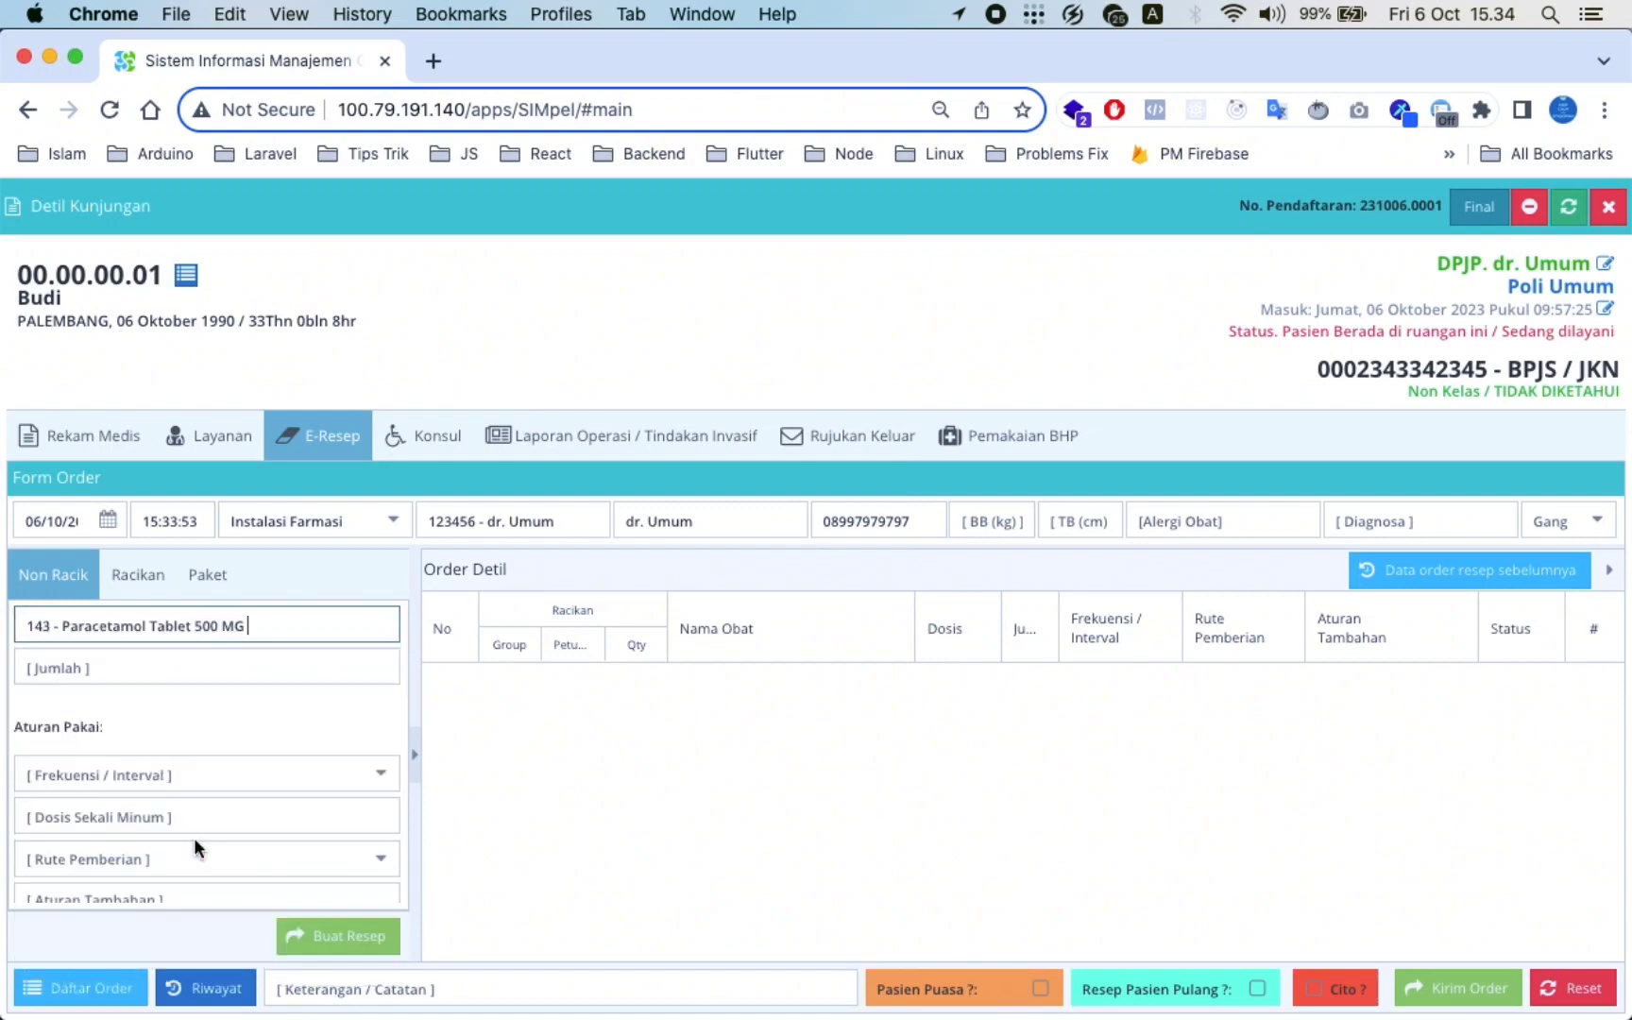
left_click(171, 673)
type("10")
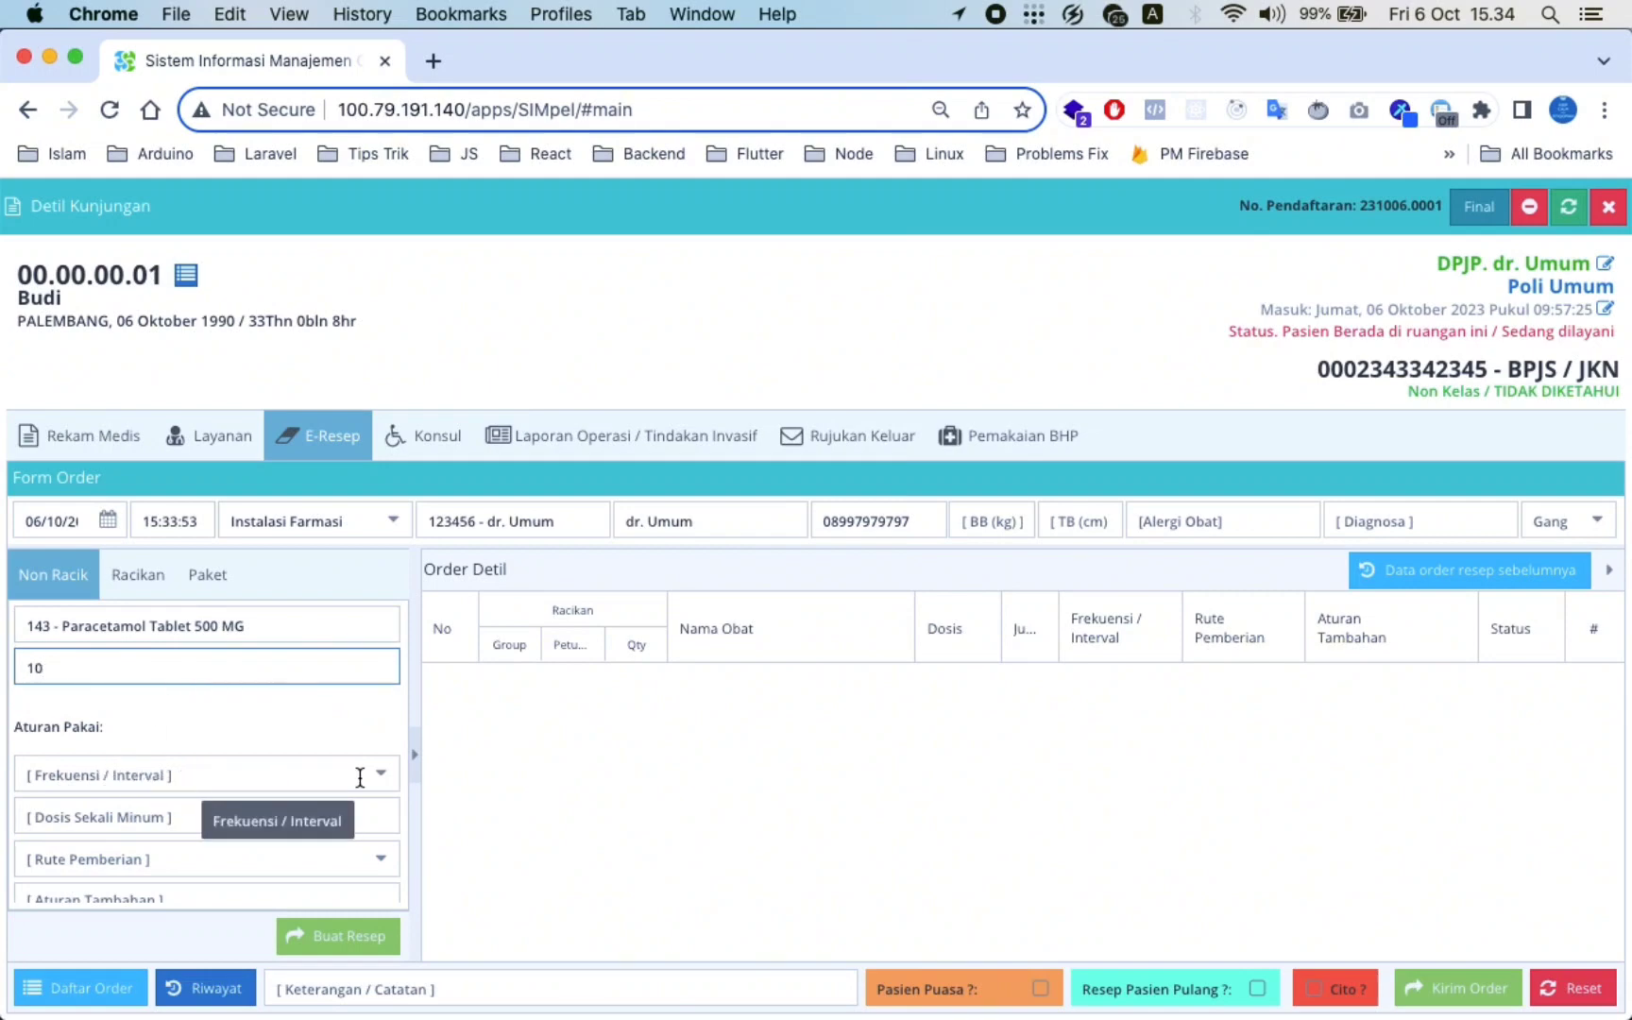
Set Per 12 Jam (2x1), 10 mg, Oral, 'setelah makan' and add the paracetamol line
left_click(380, 774)
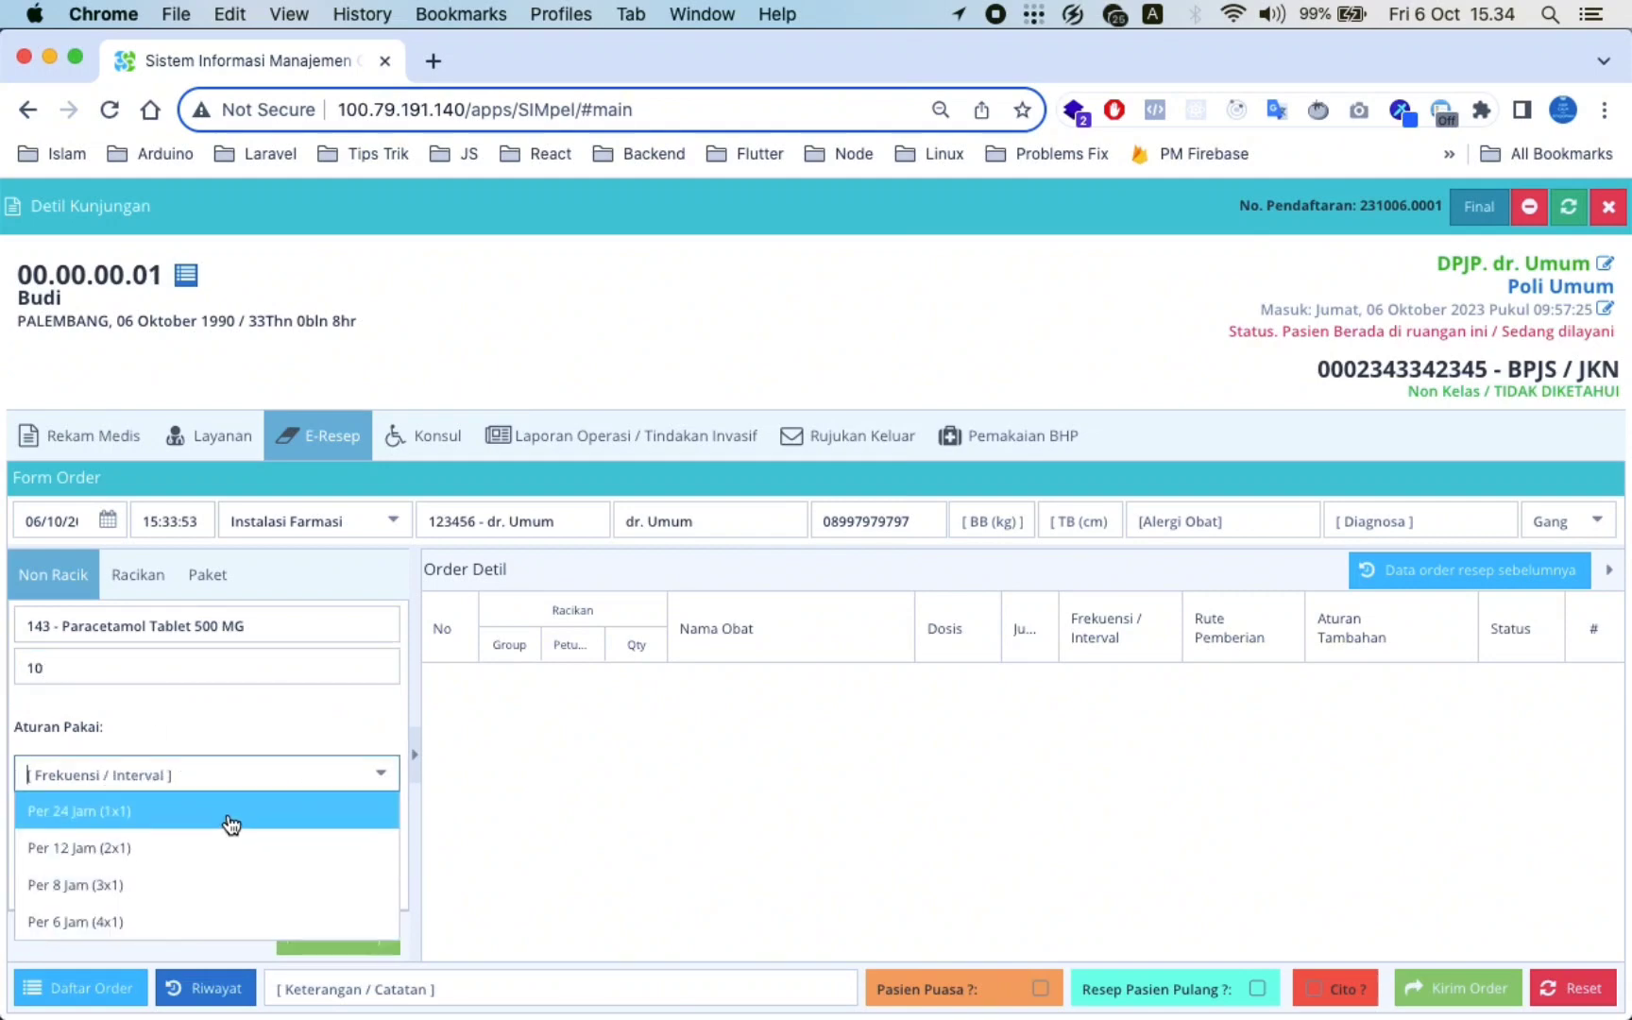
left_click(210, 867)
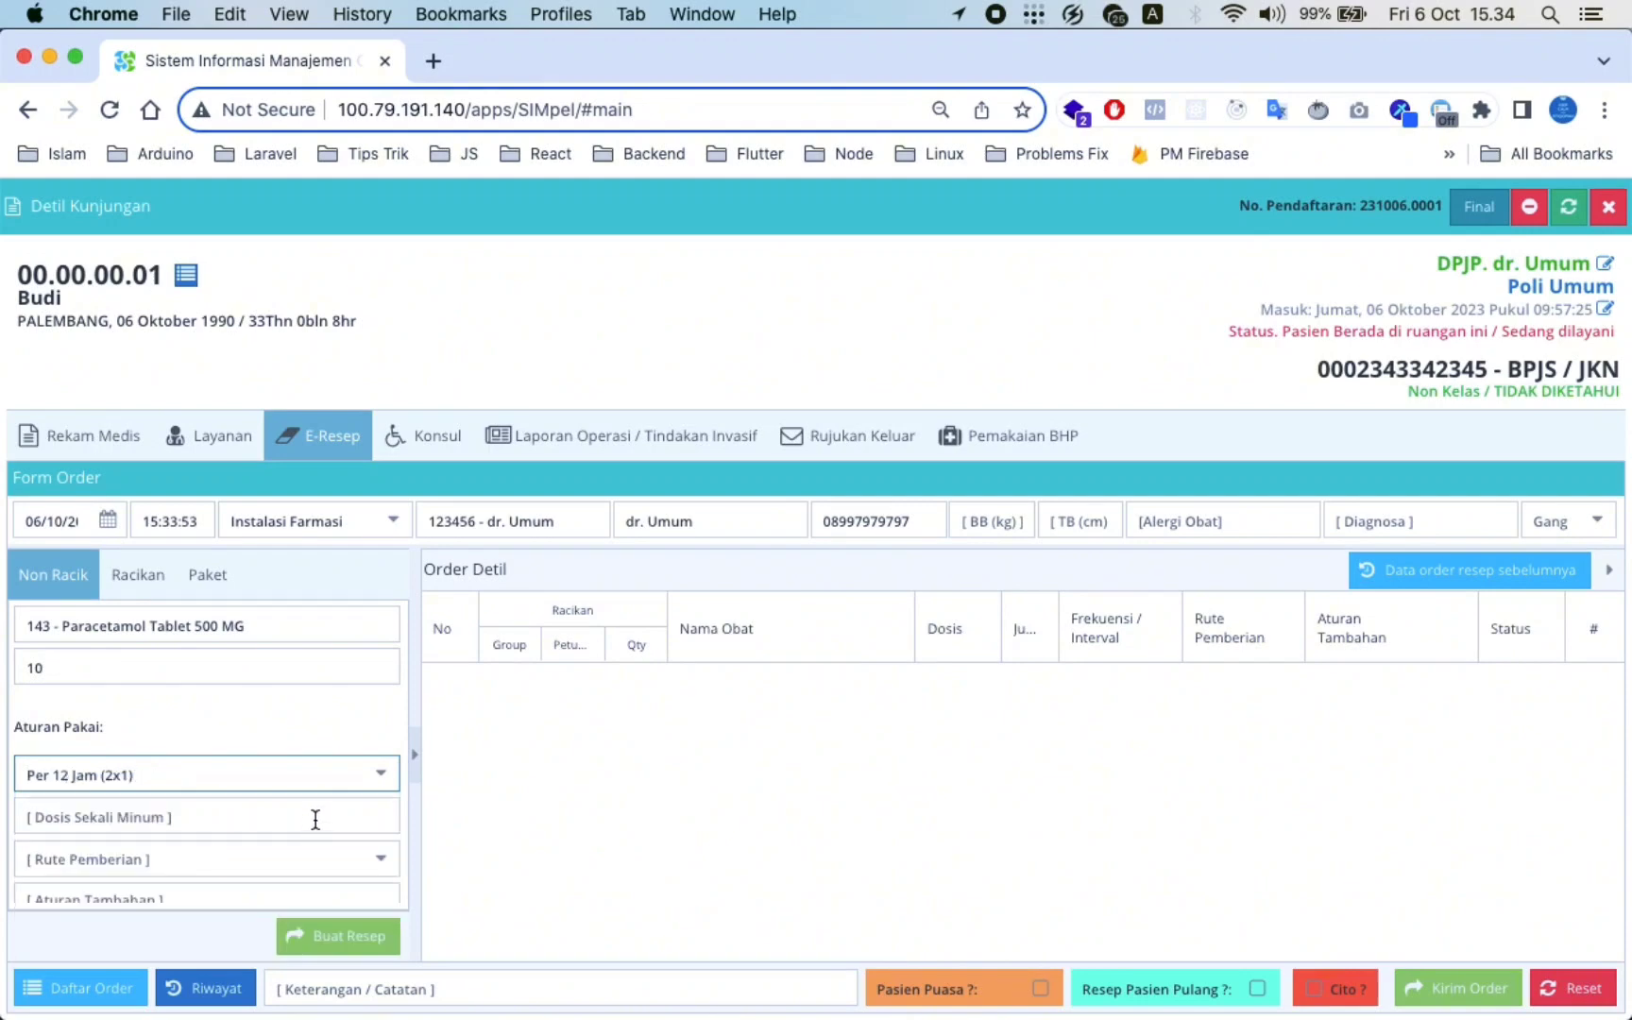
left_click(315, 818)
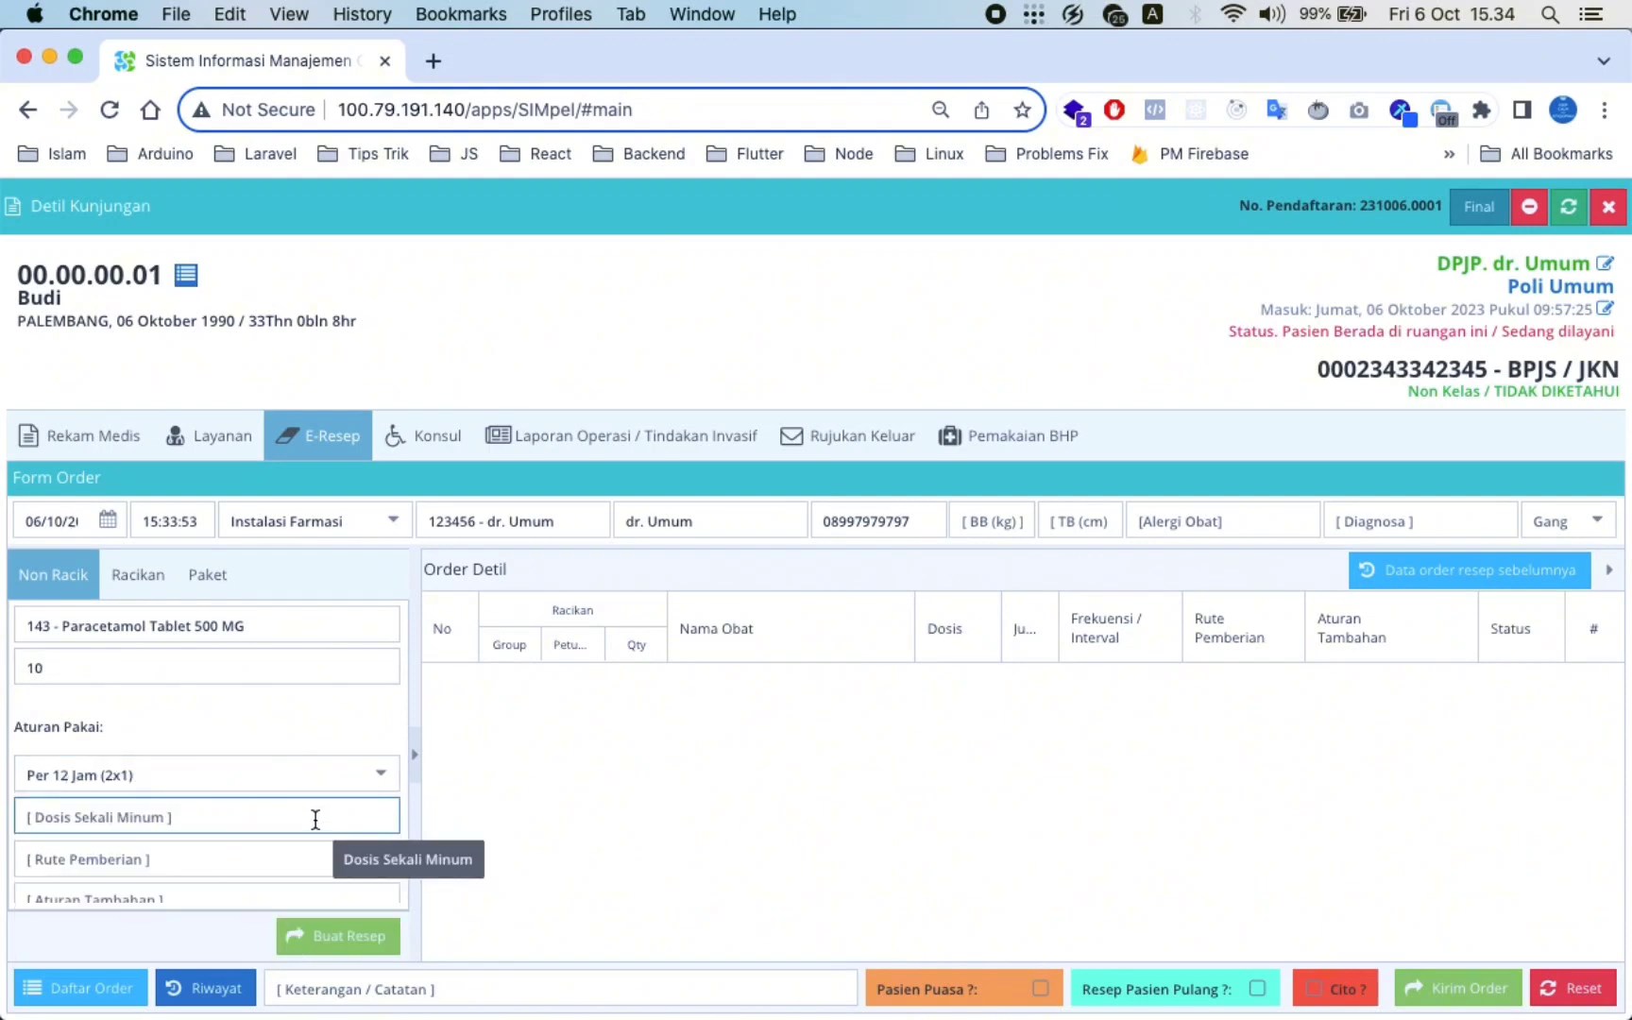
type("1")
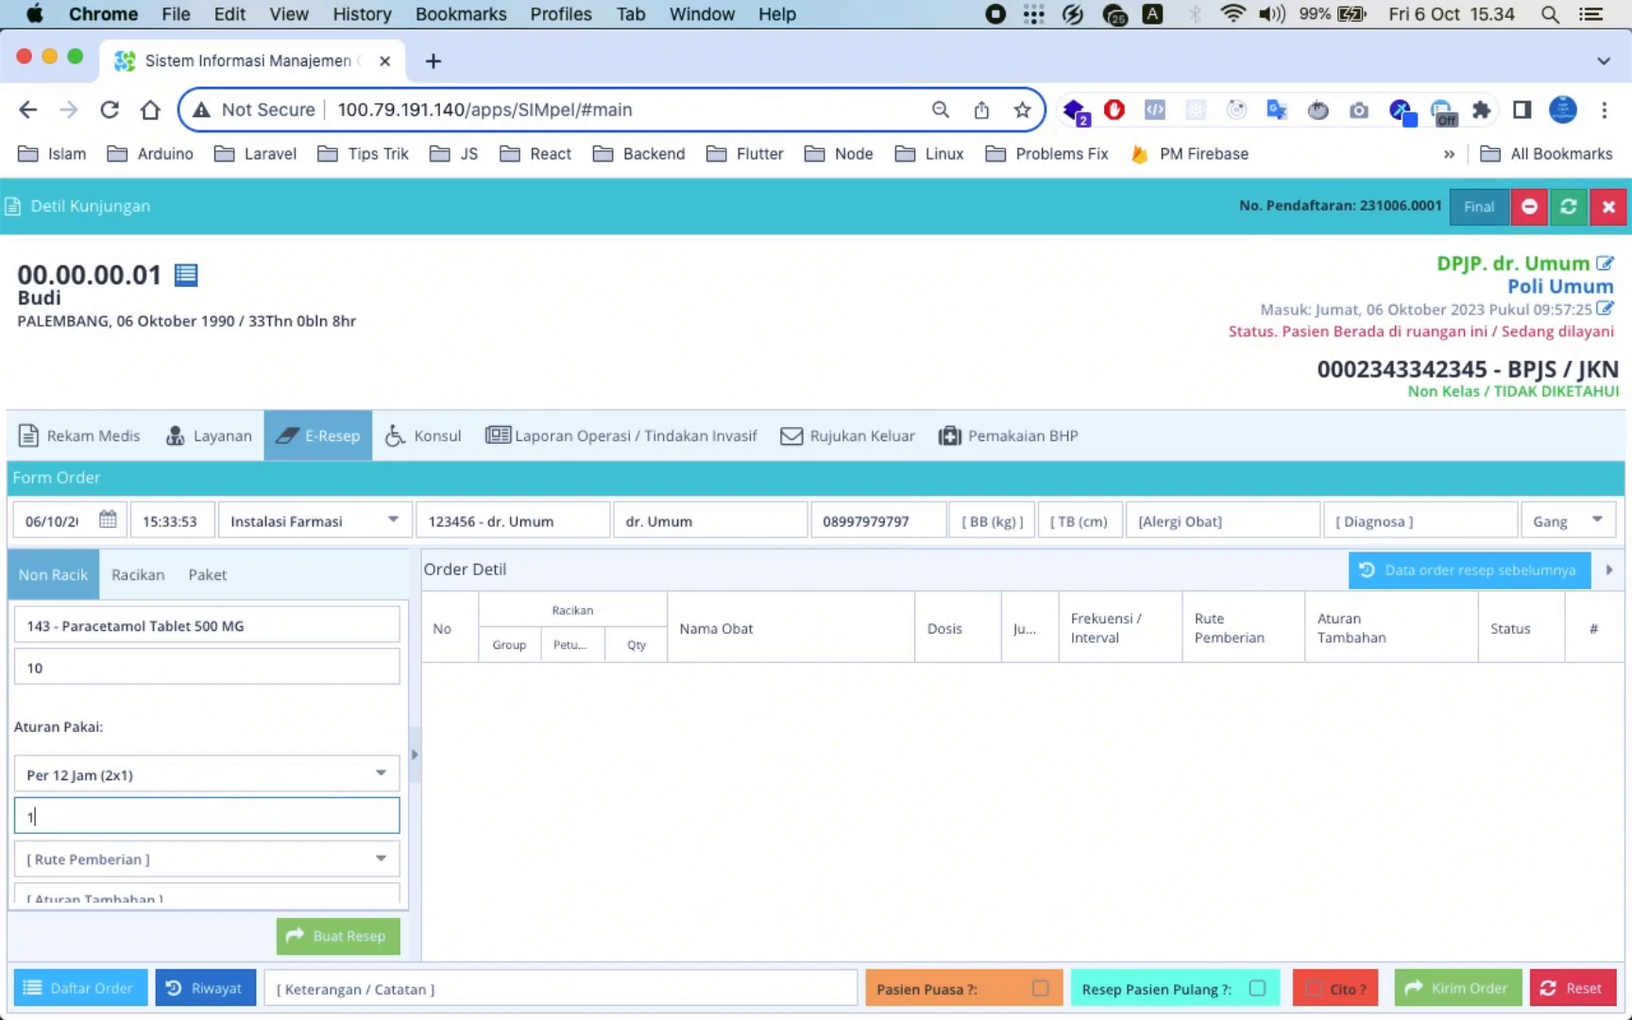
type("0 mg")
left_click(381, 866)
left_click(198, 708)
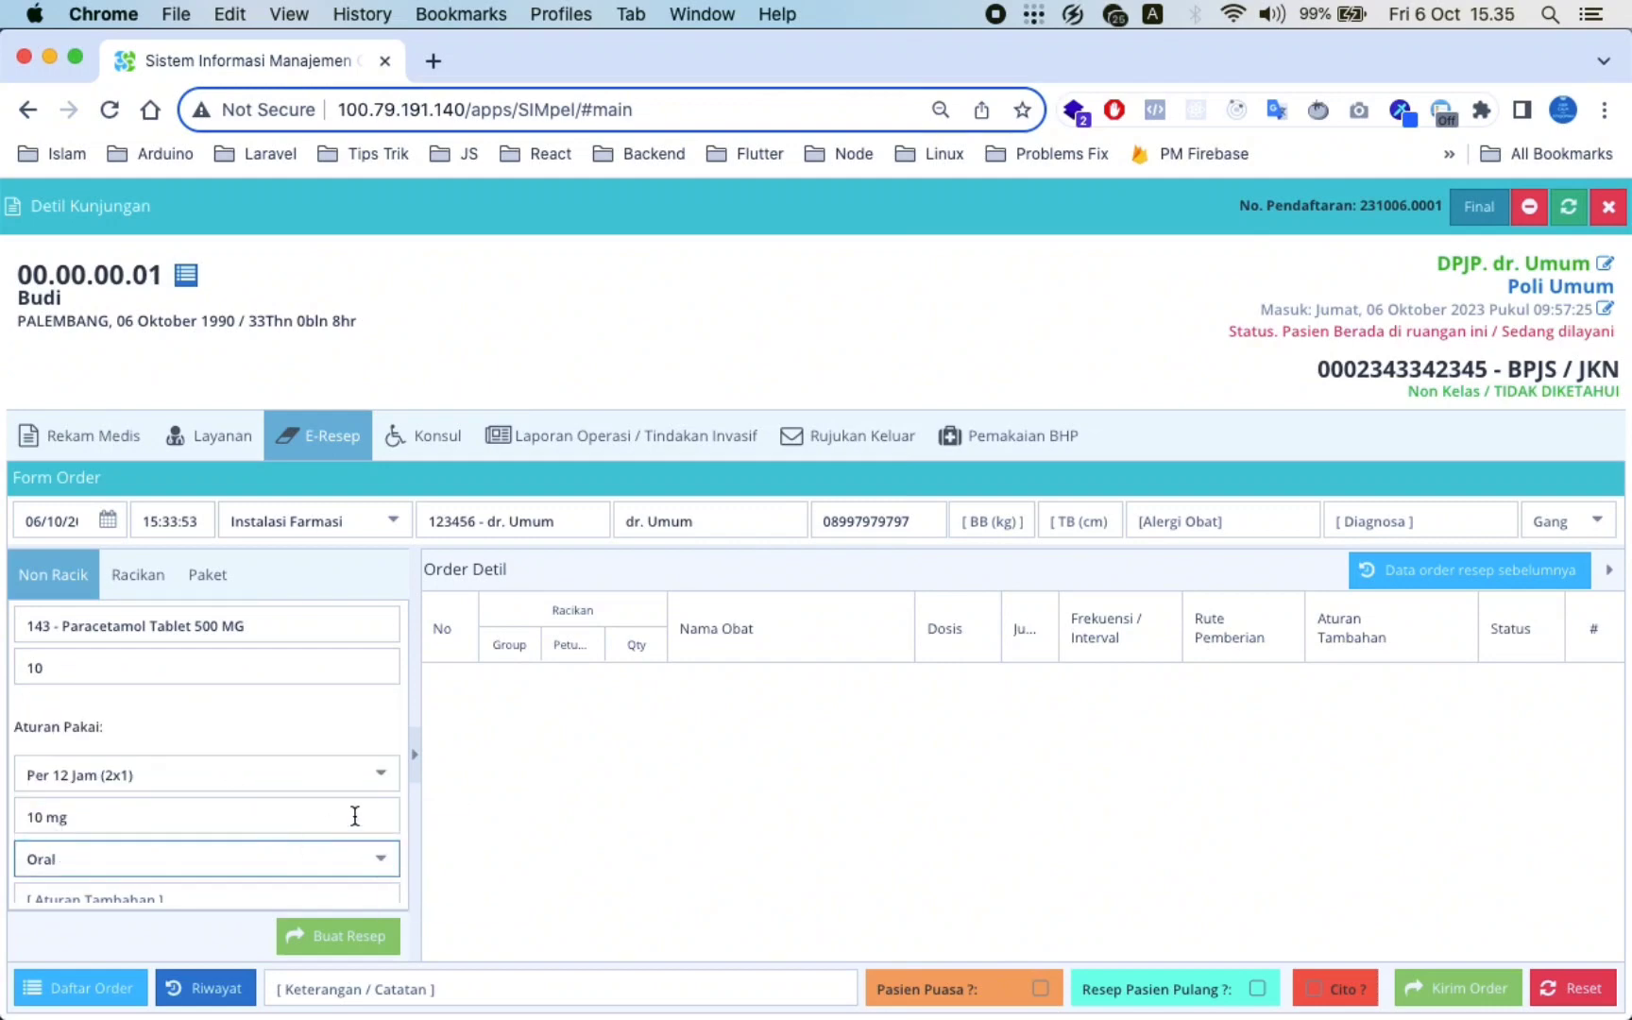
left_click(351, 900)
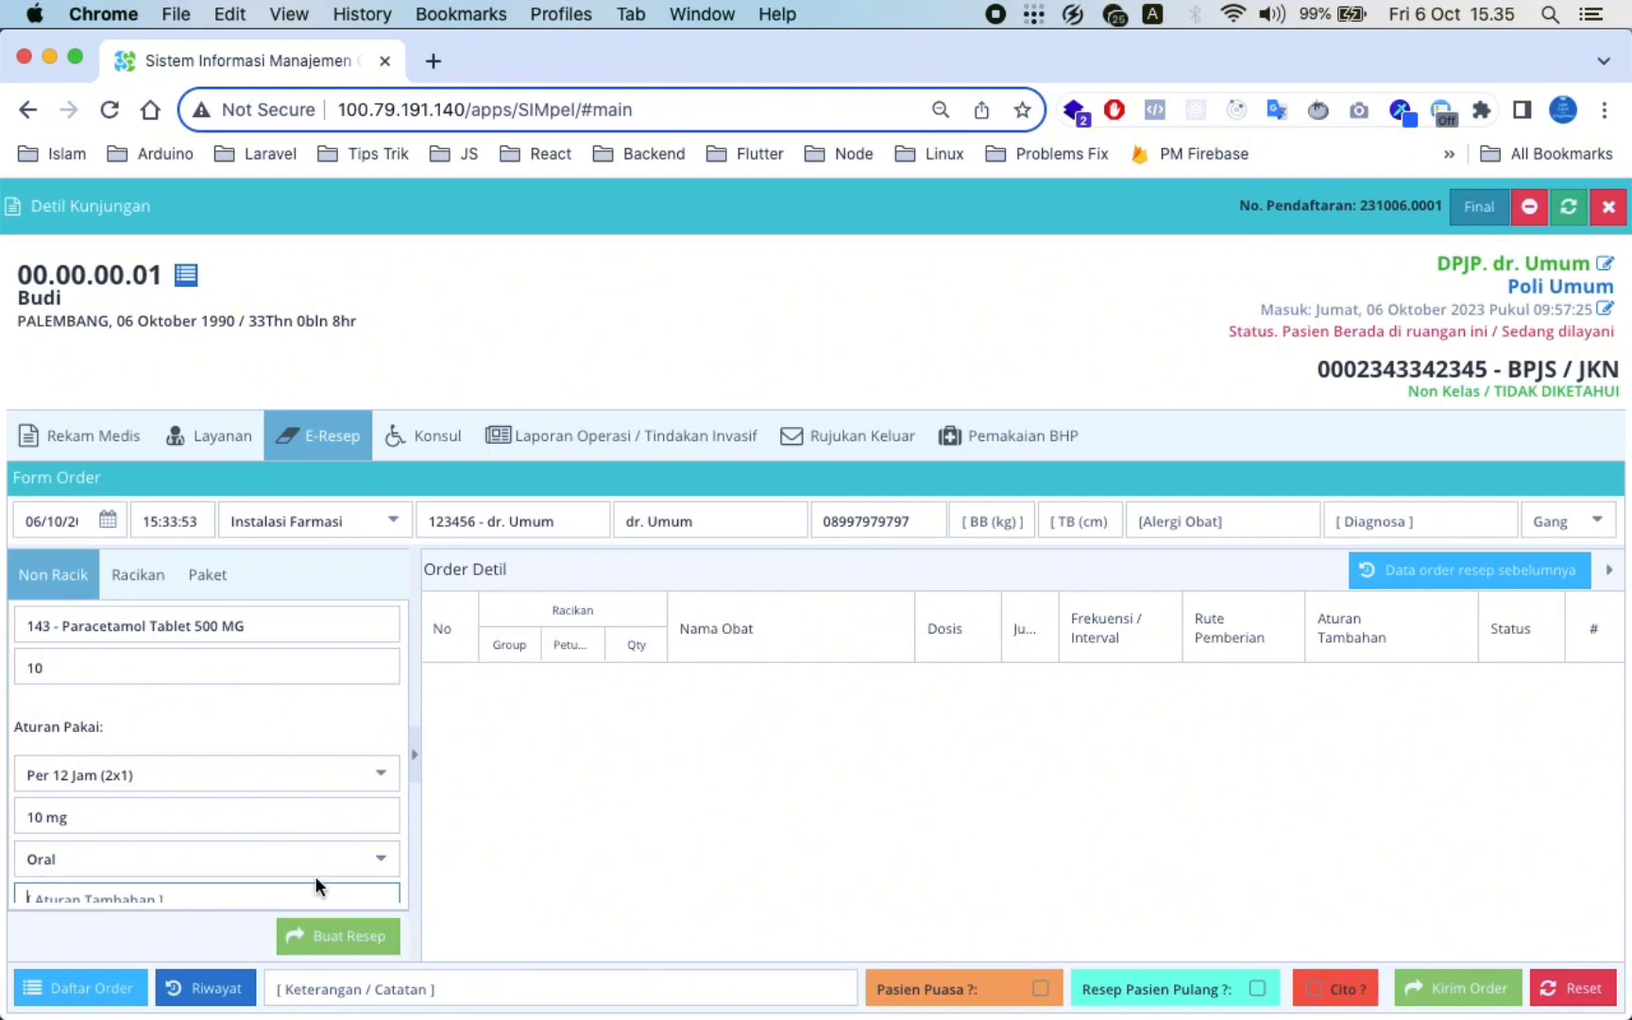
type("s")
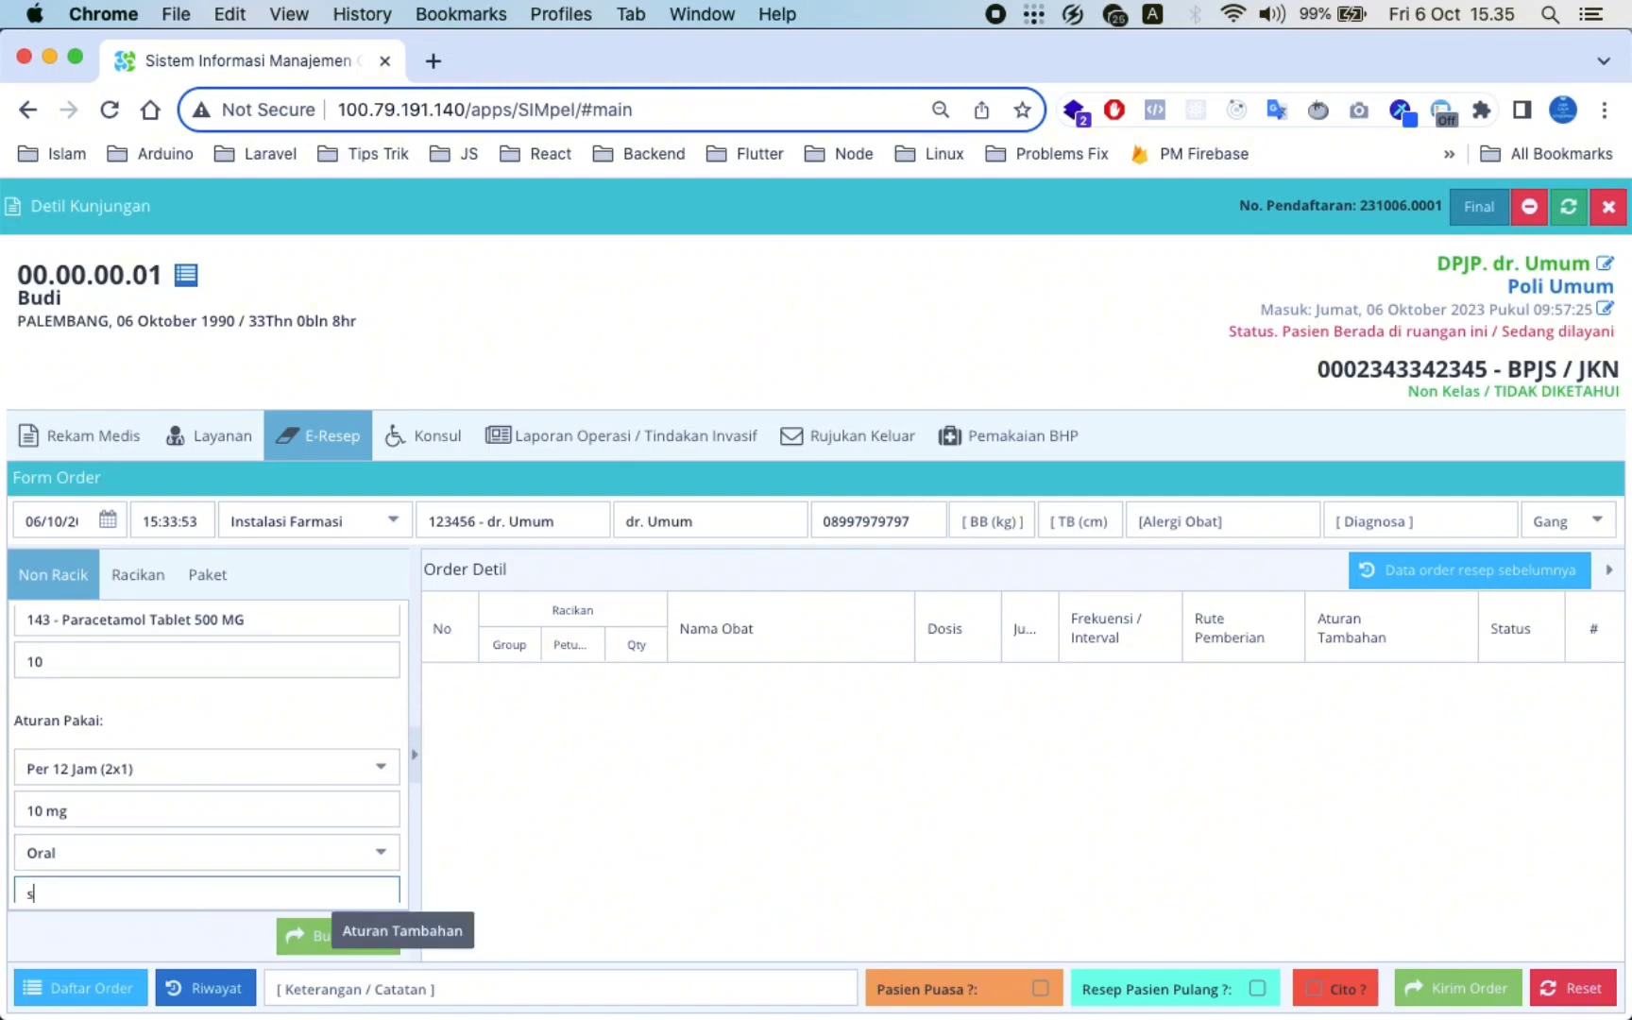
type("etelah ma")
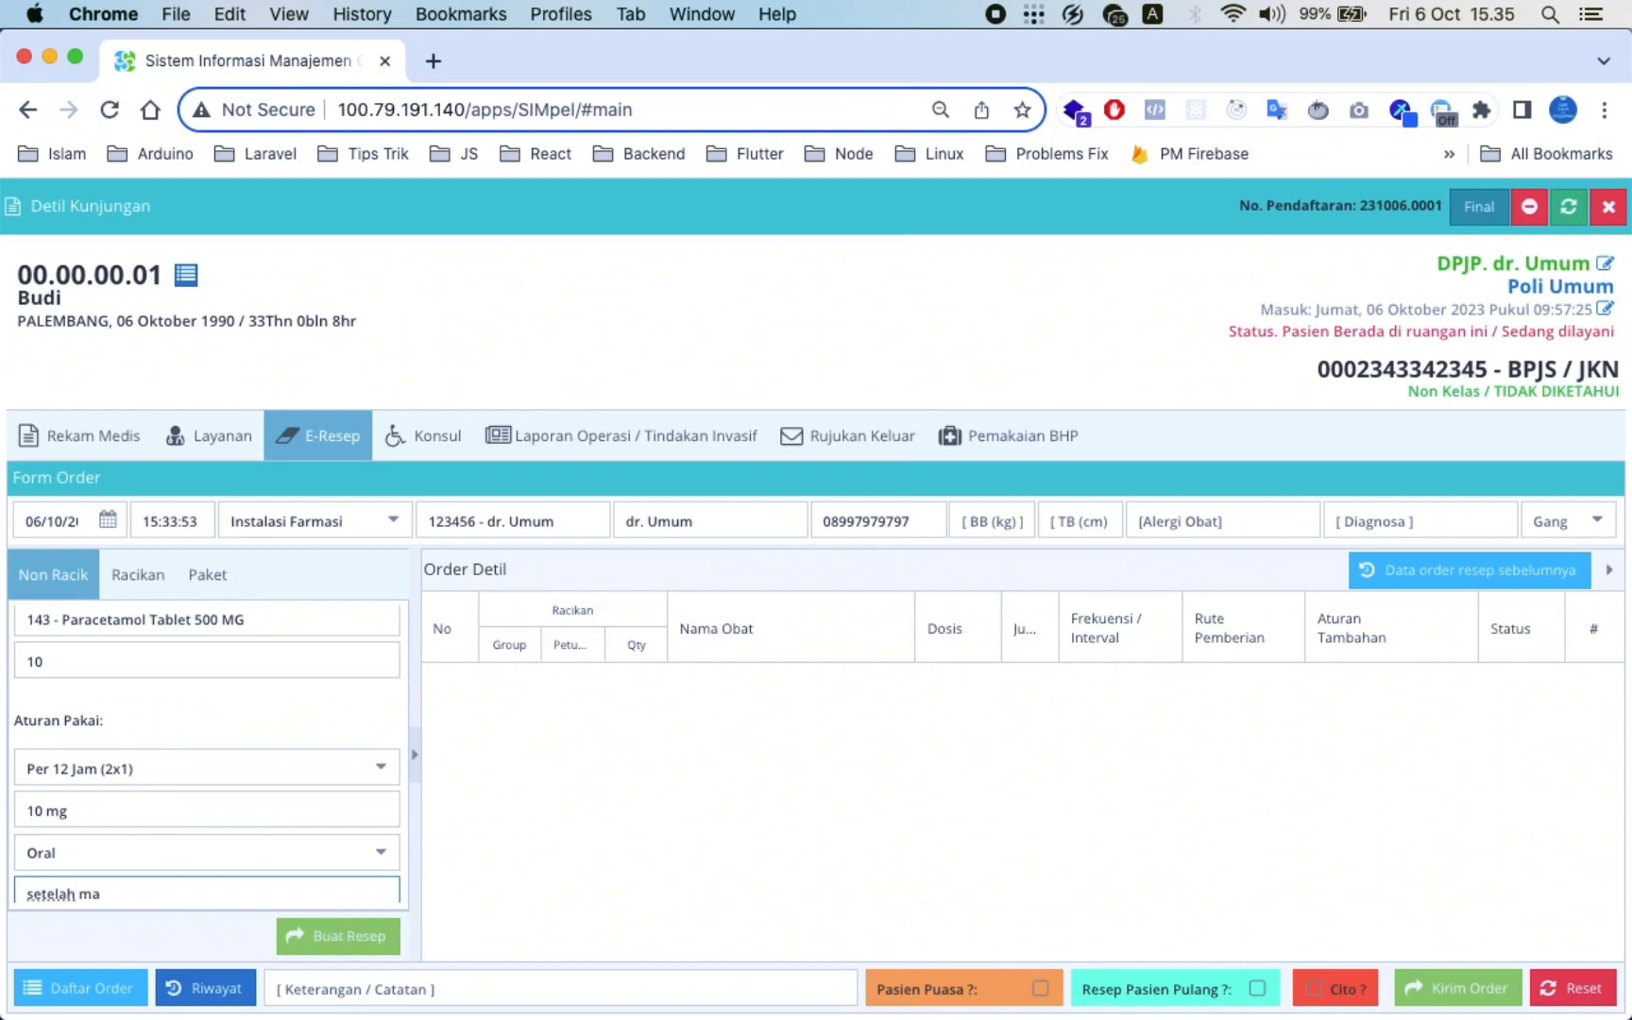
type("kan")
left_click(327, 934)
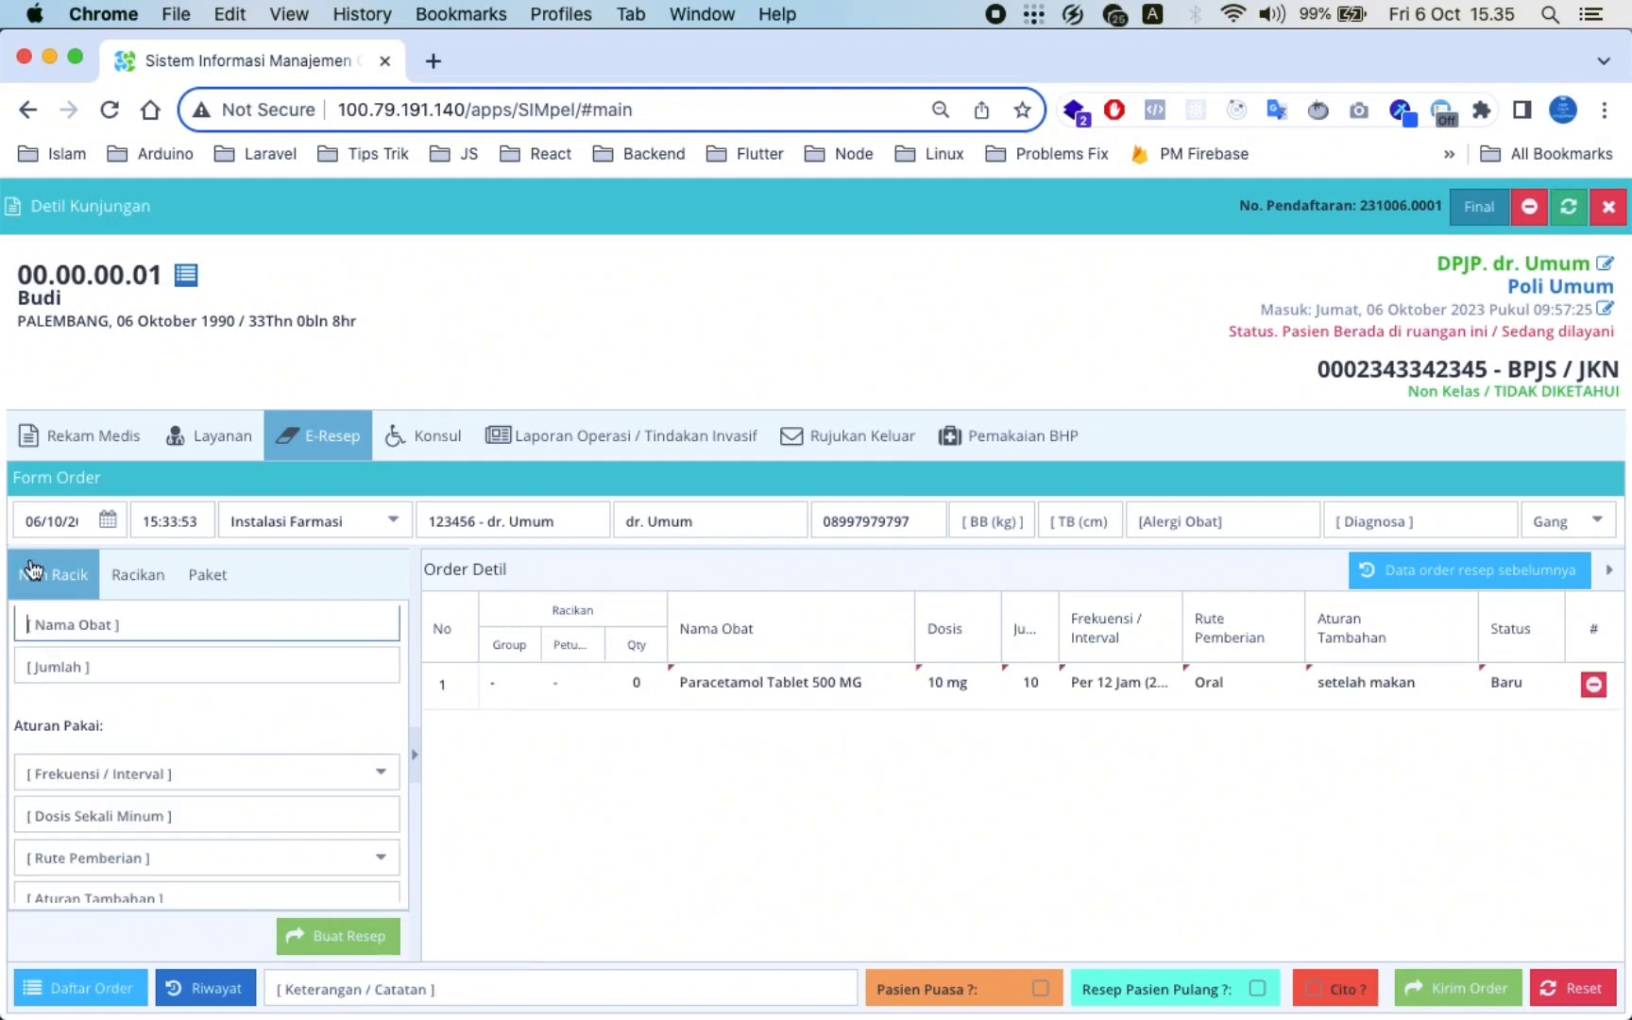
left_click(151, 578)
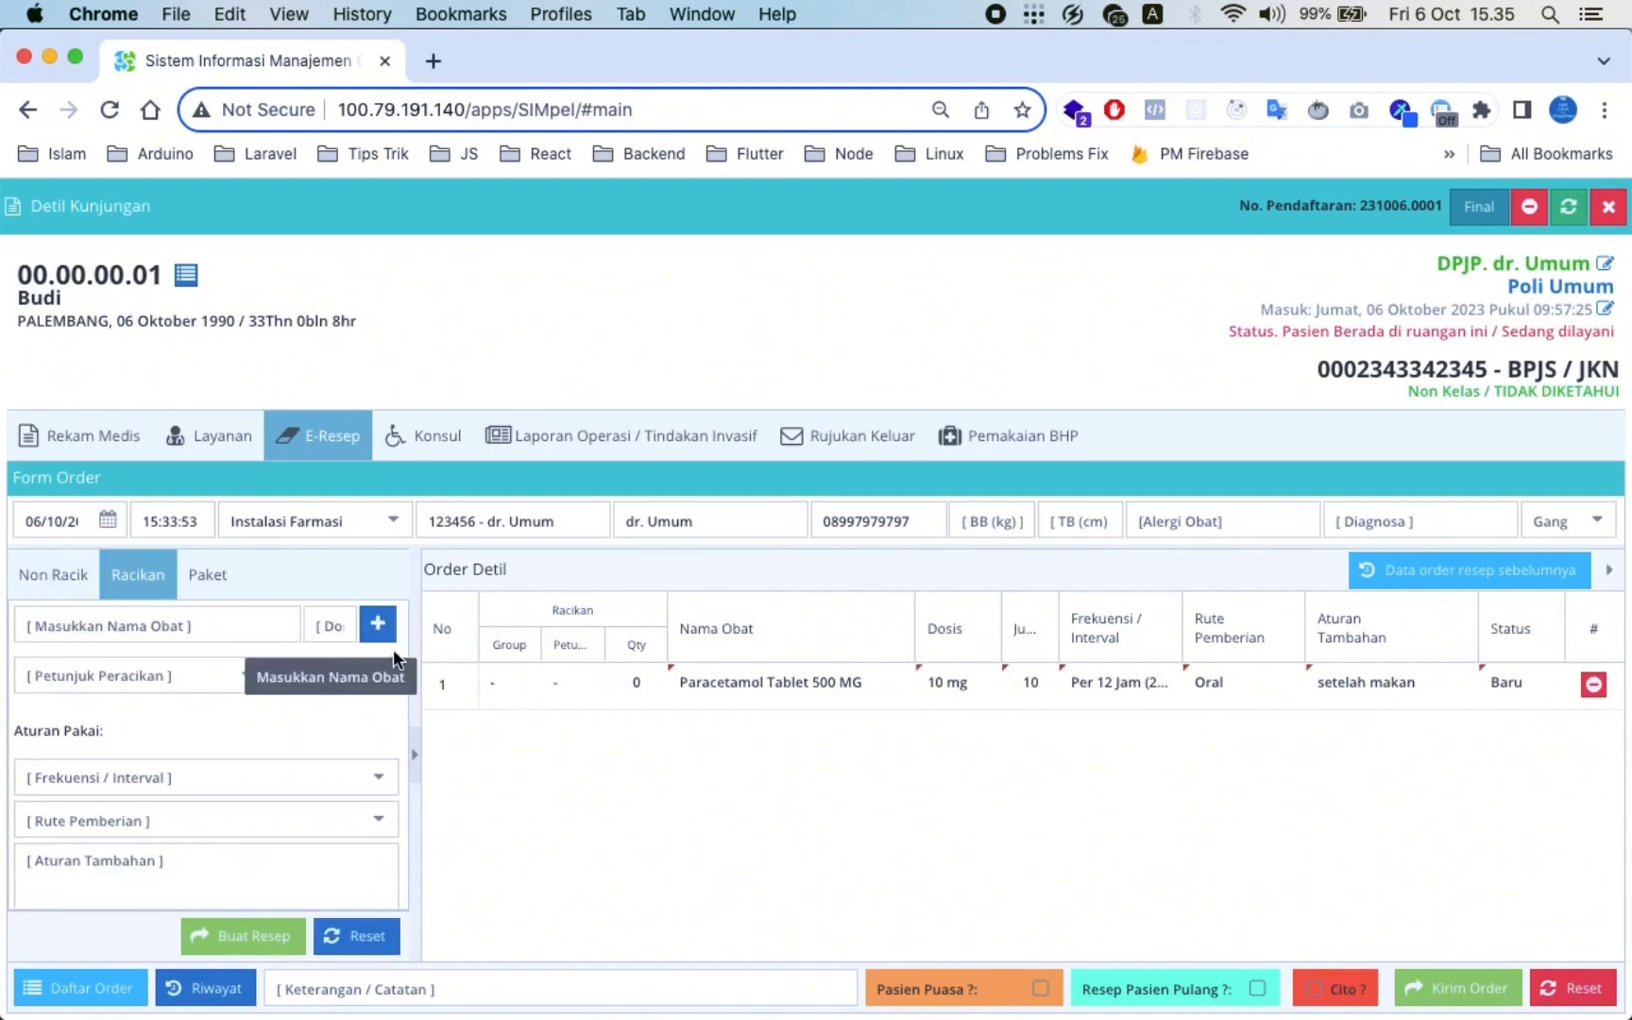
left_click(135, 620)
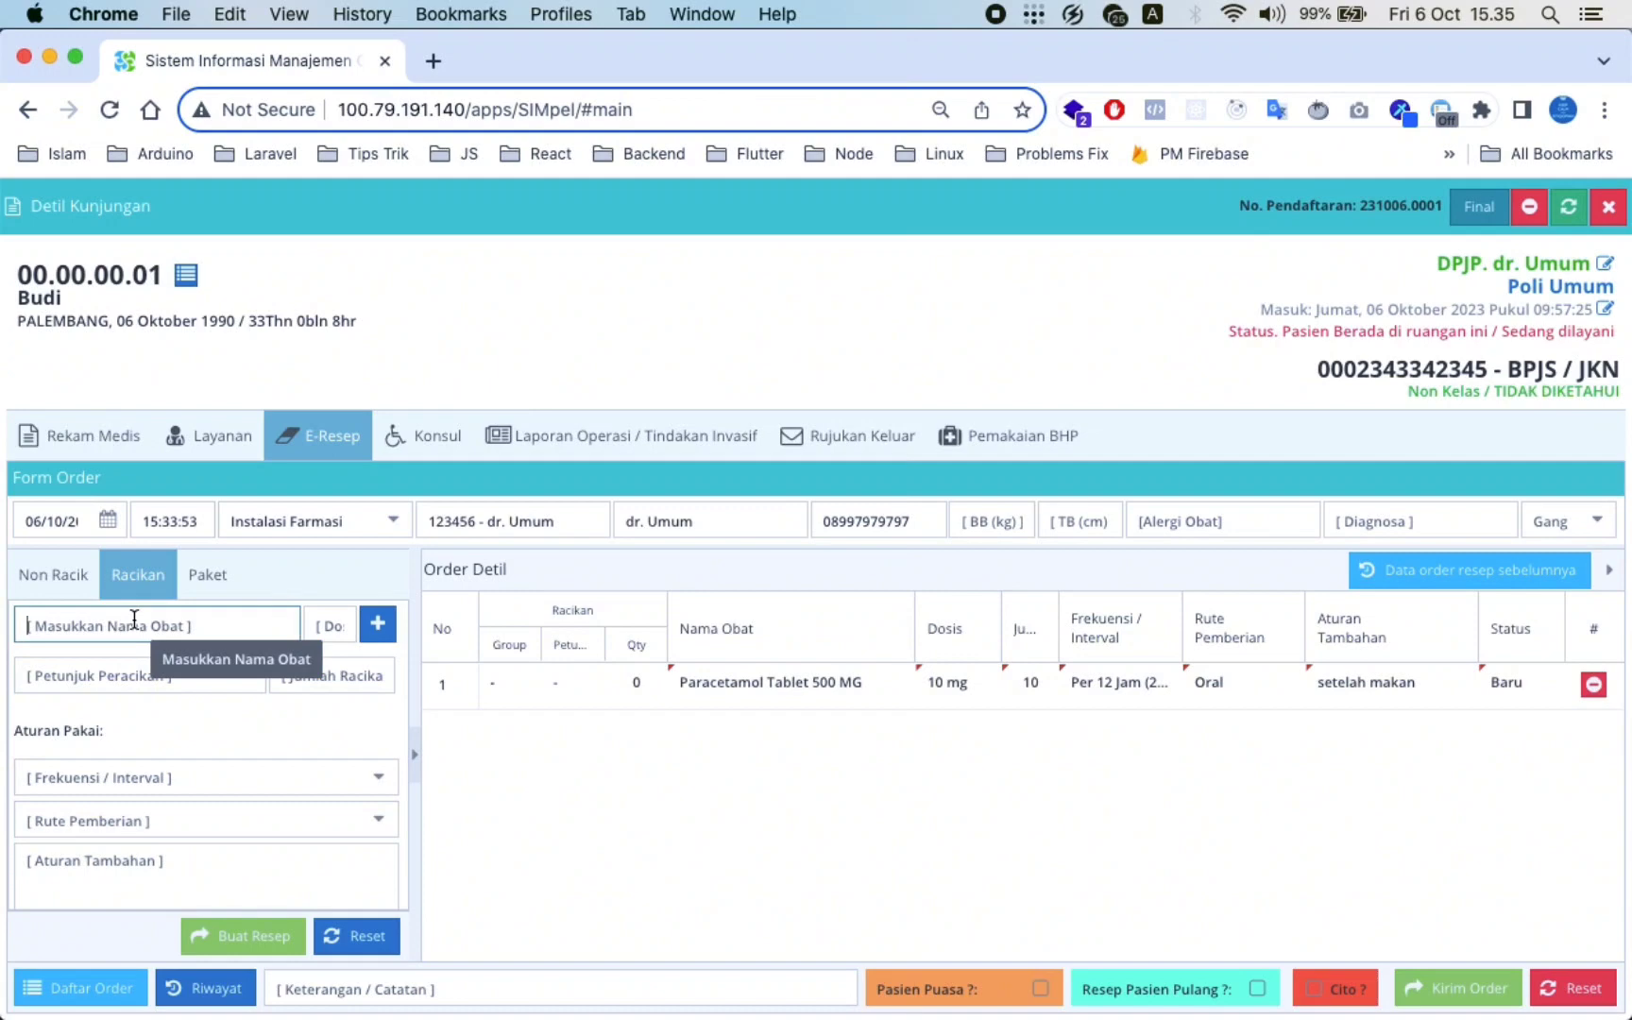
Add Amlodipine 10 MG at dose 5, insert a second ingredient row, and search 'para'
type("am")
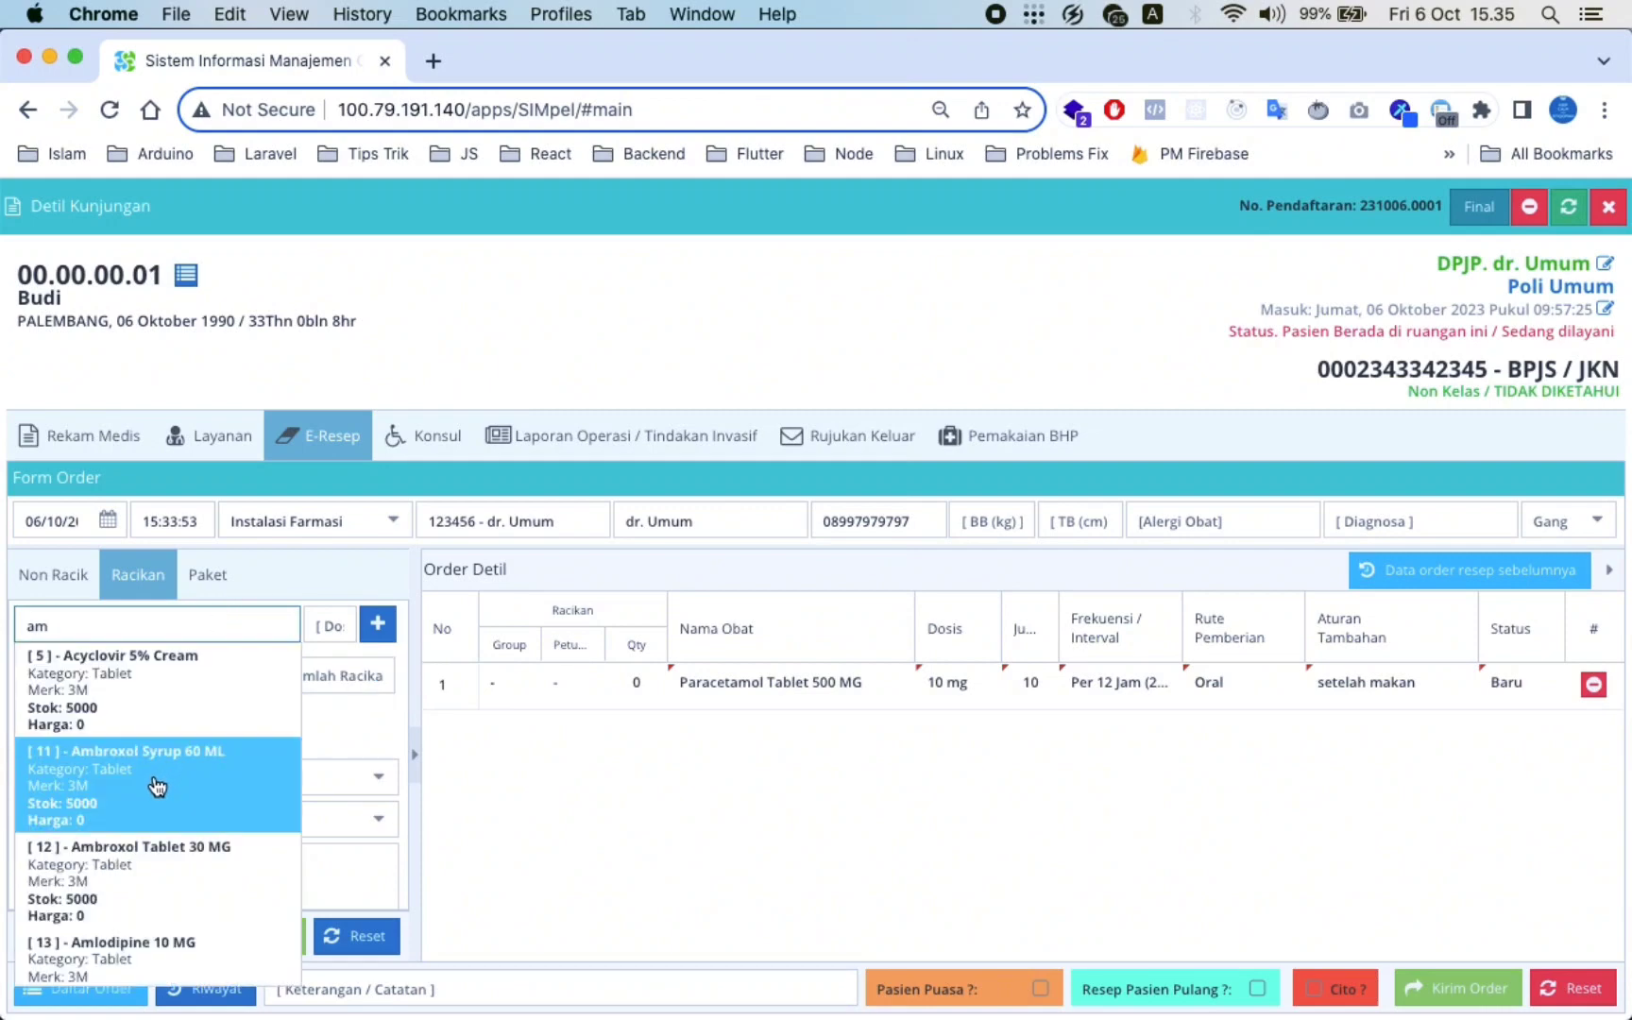
left_click(159, 945)
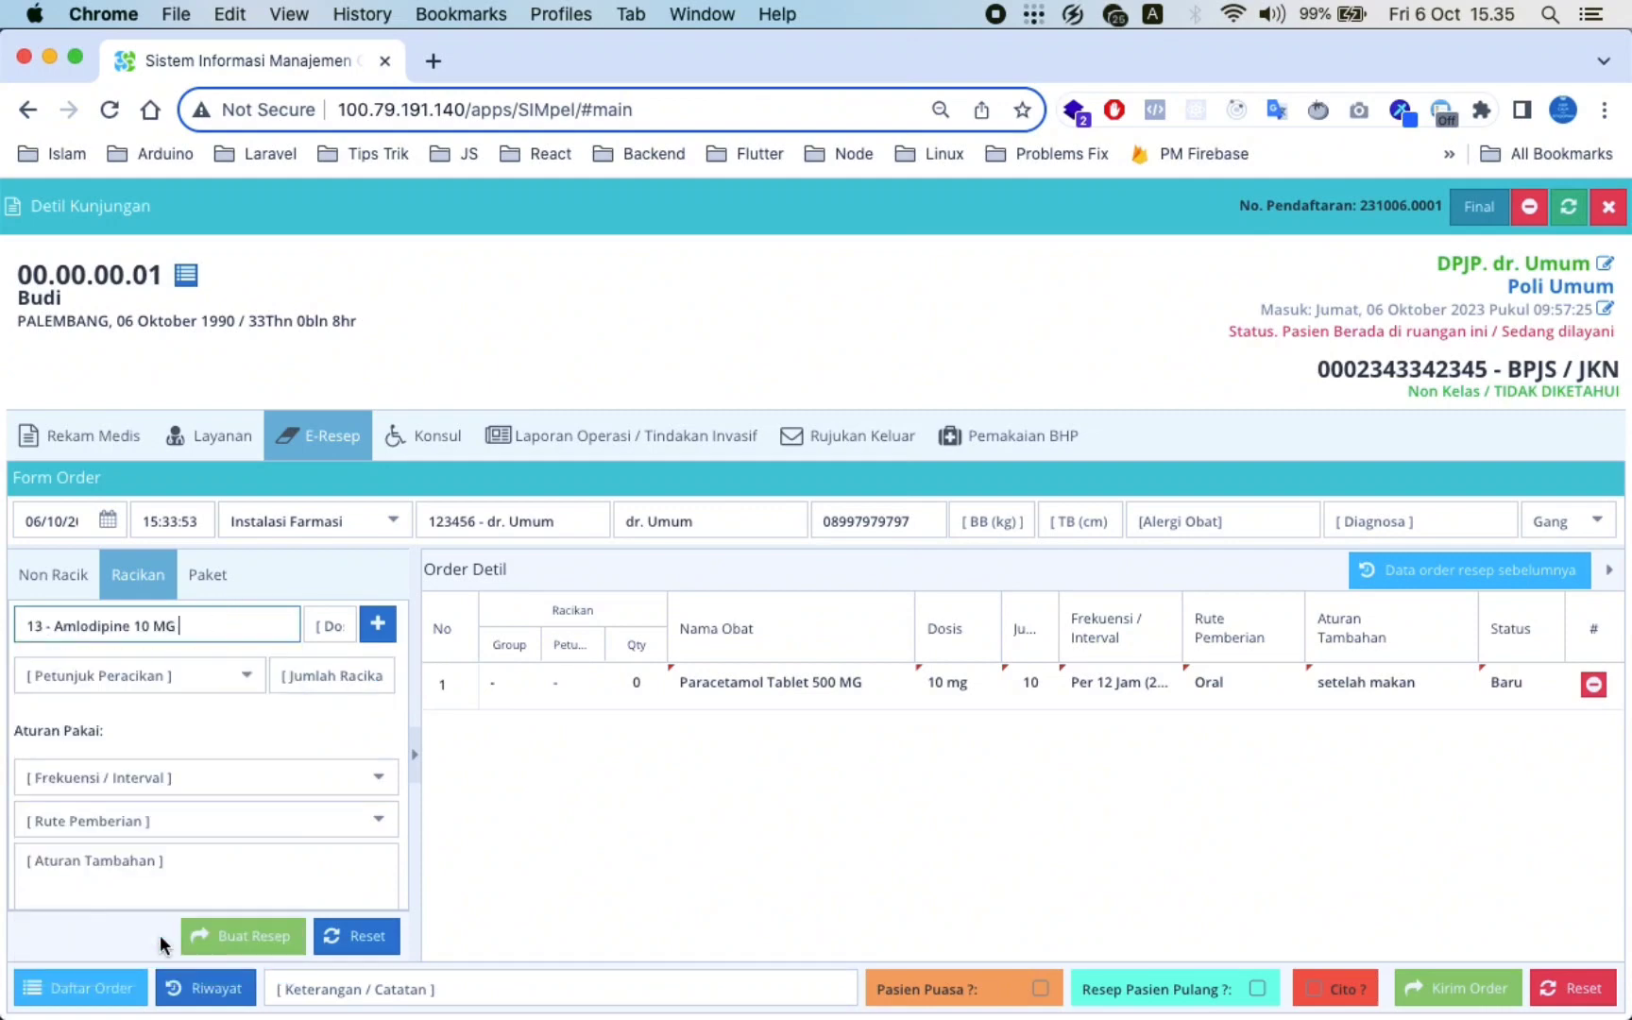
left_click(319, 620)
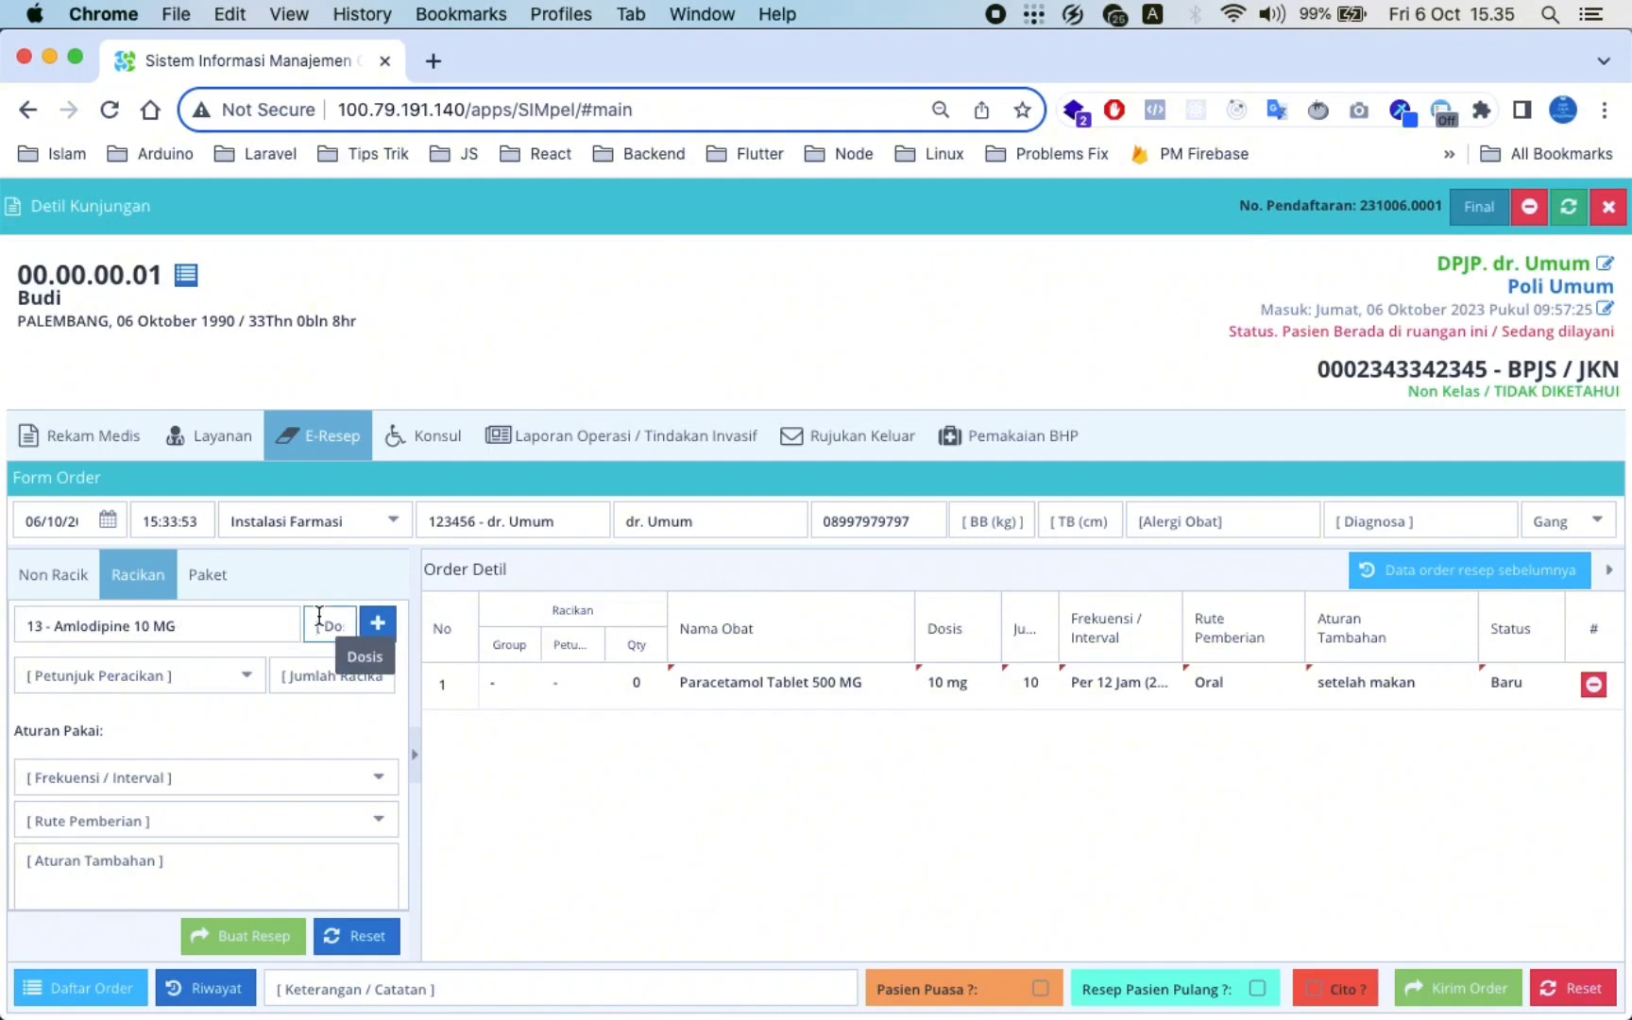
type("5")
left_click(379, 622)
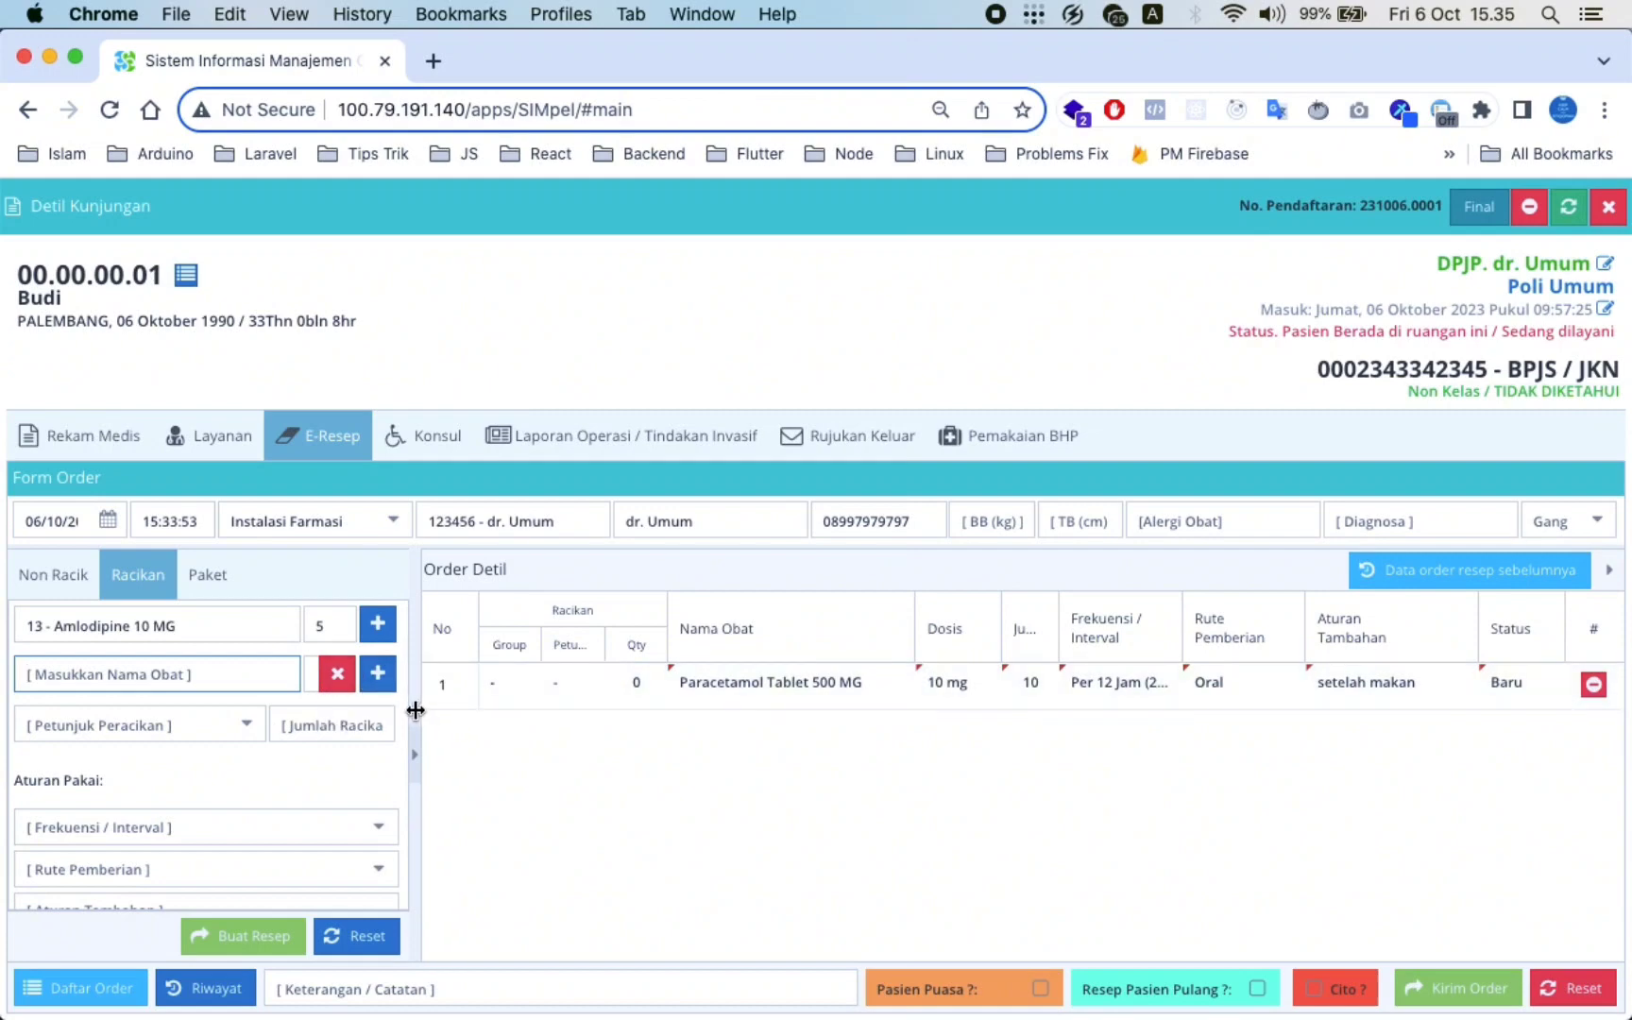
left_click_drag(416, 710, 524, 743)
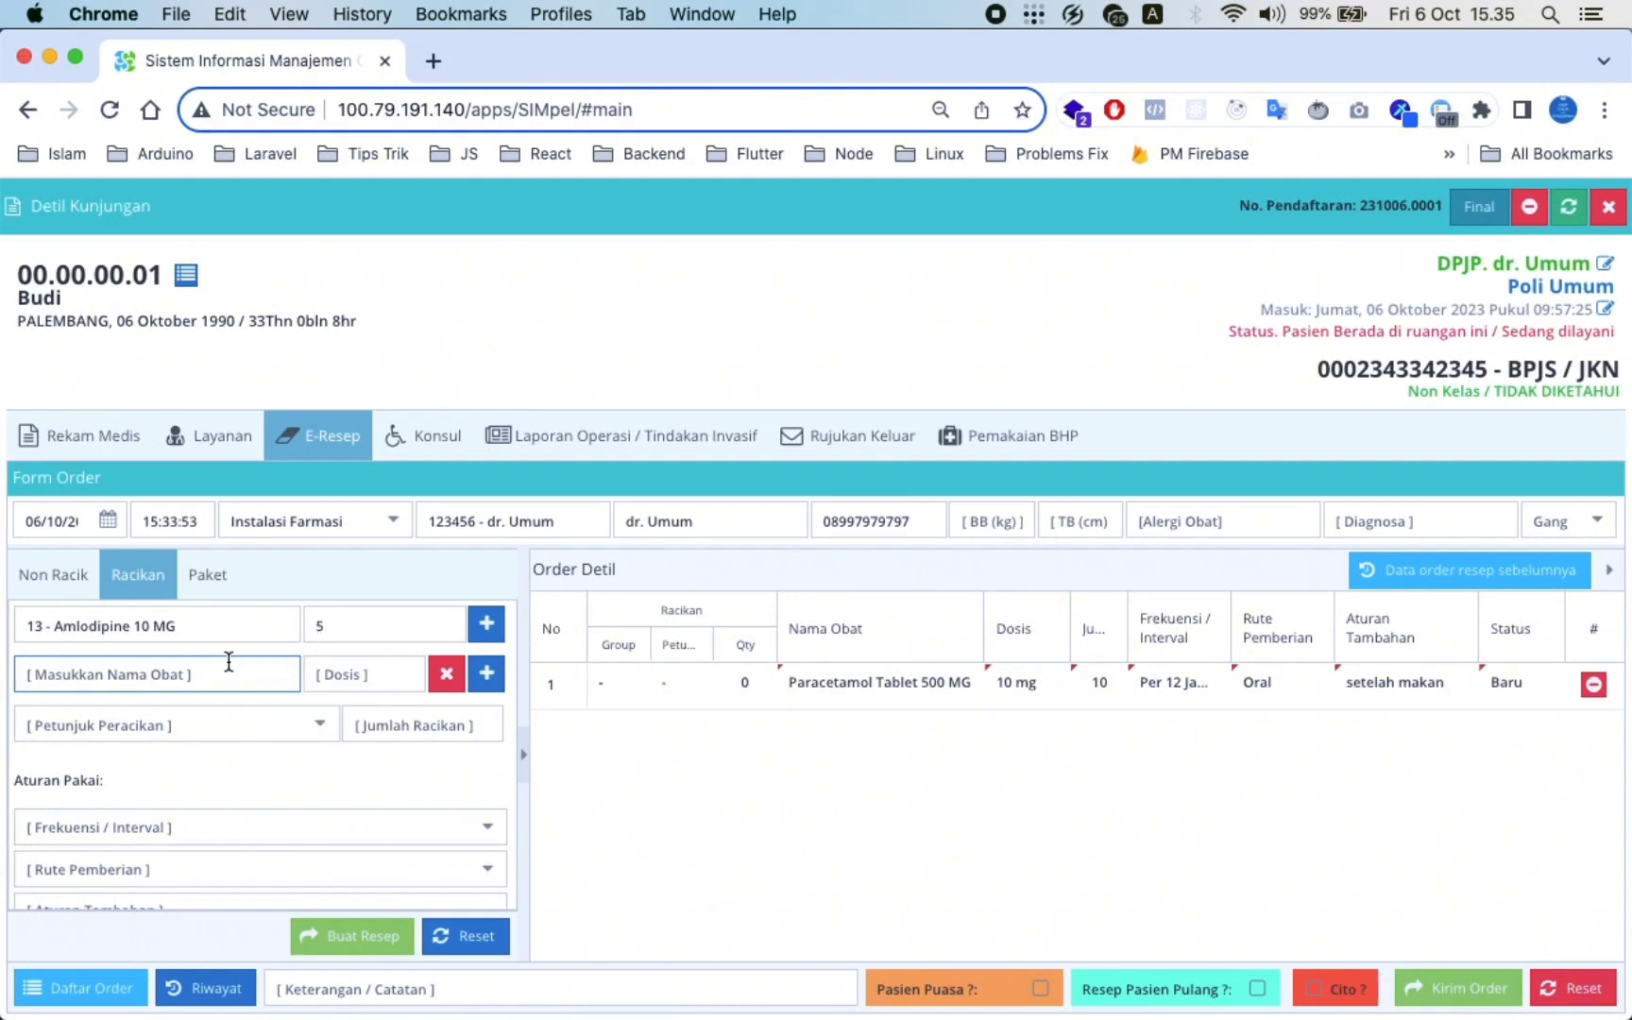
type("para")
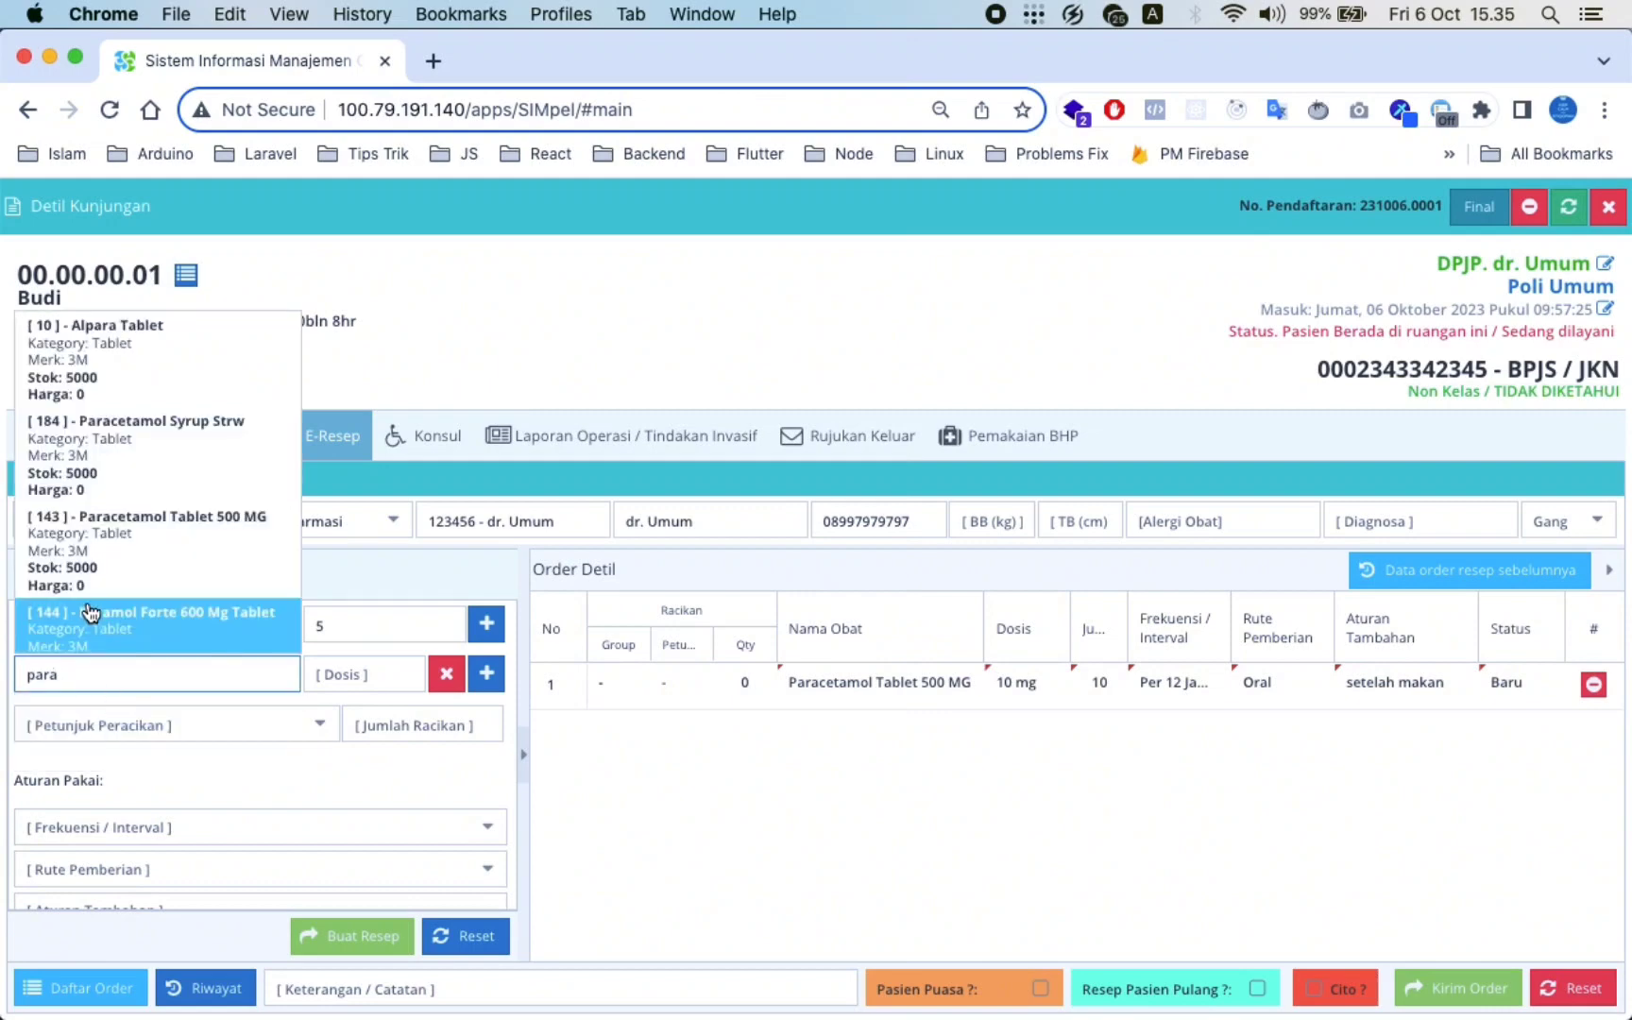
Add Paramol Forte 600 Mg at dose 5 and set the racikan form to Puyer 10
left_click(146, 630)
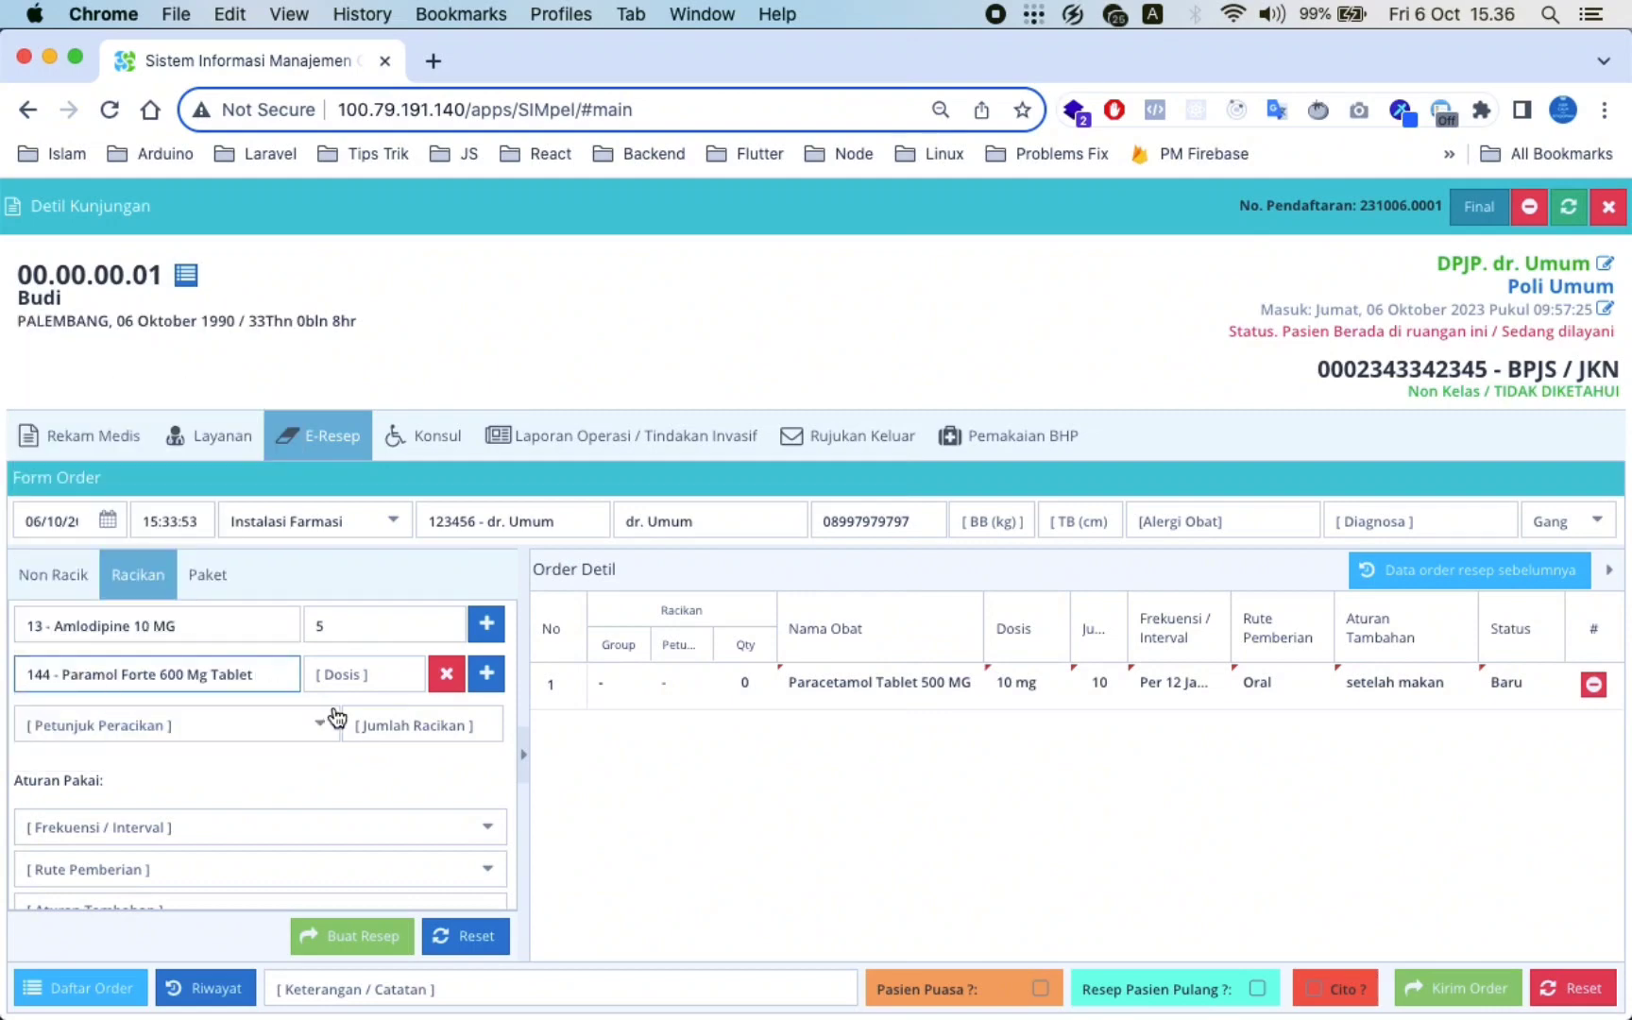
left_click(360, 673)
type("5")
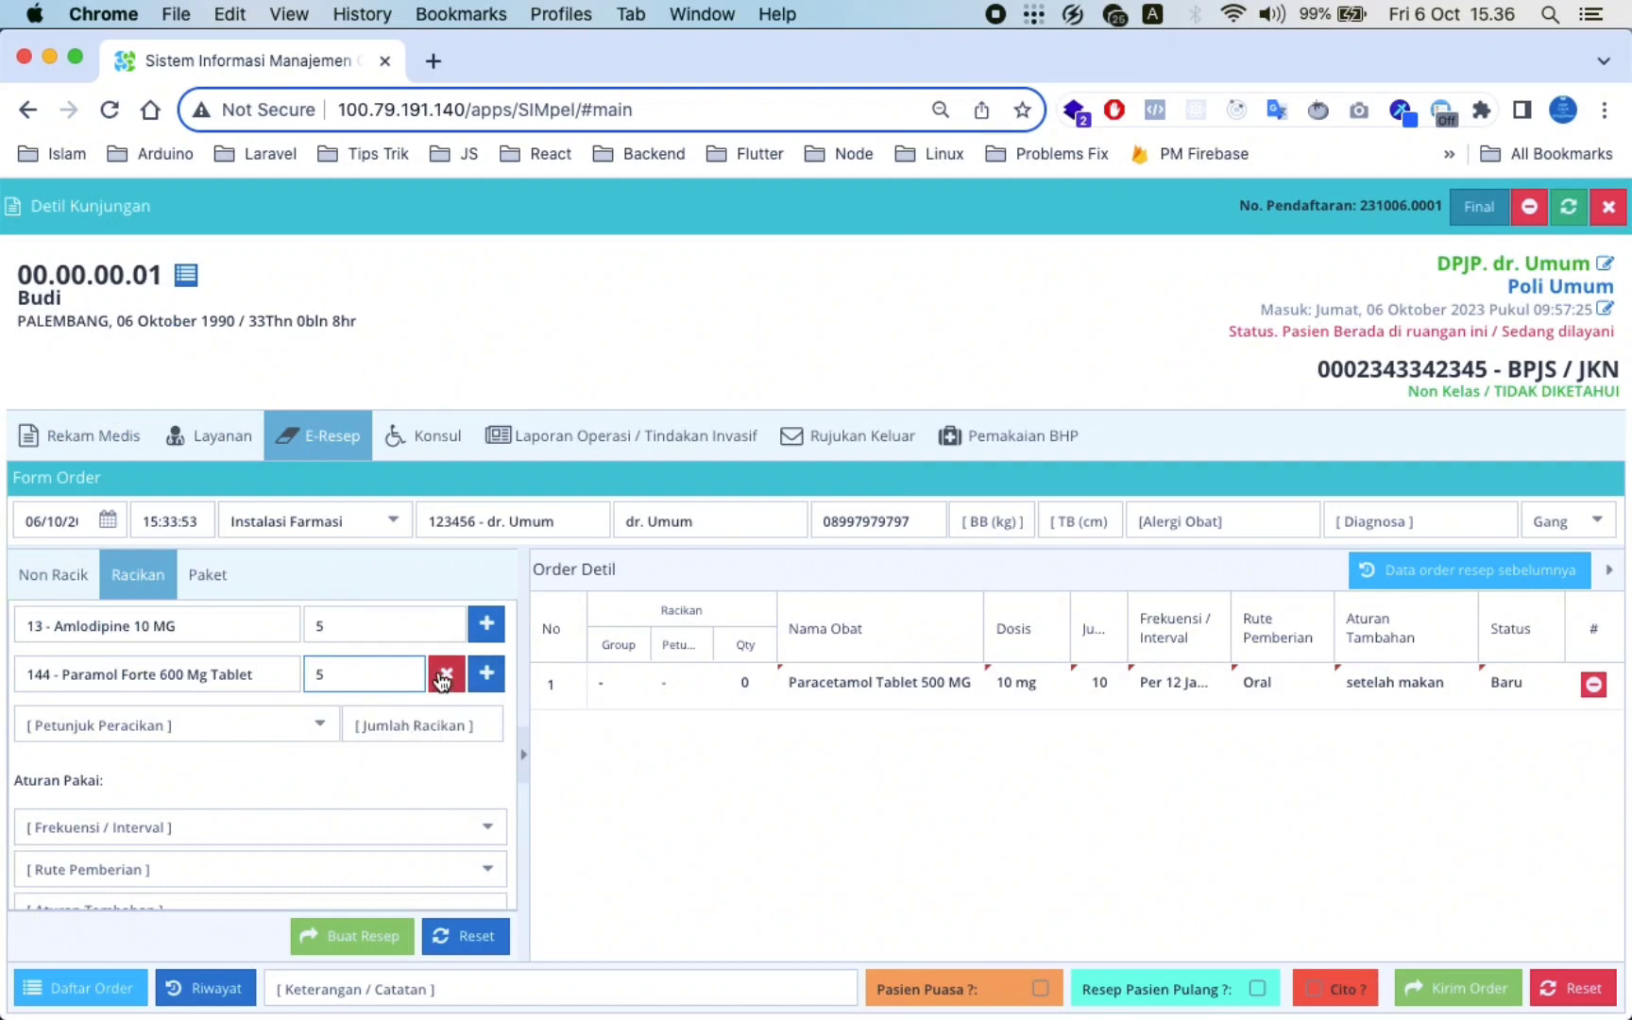
left_click(321, 726)
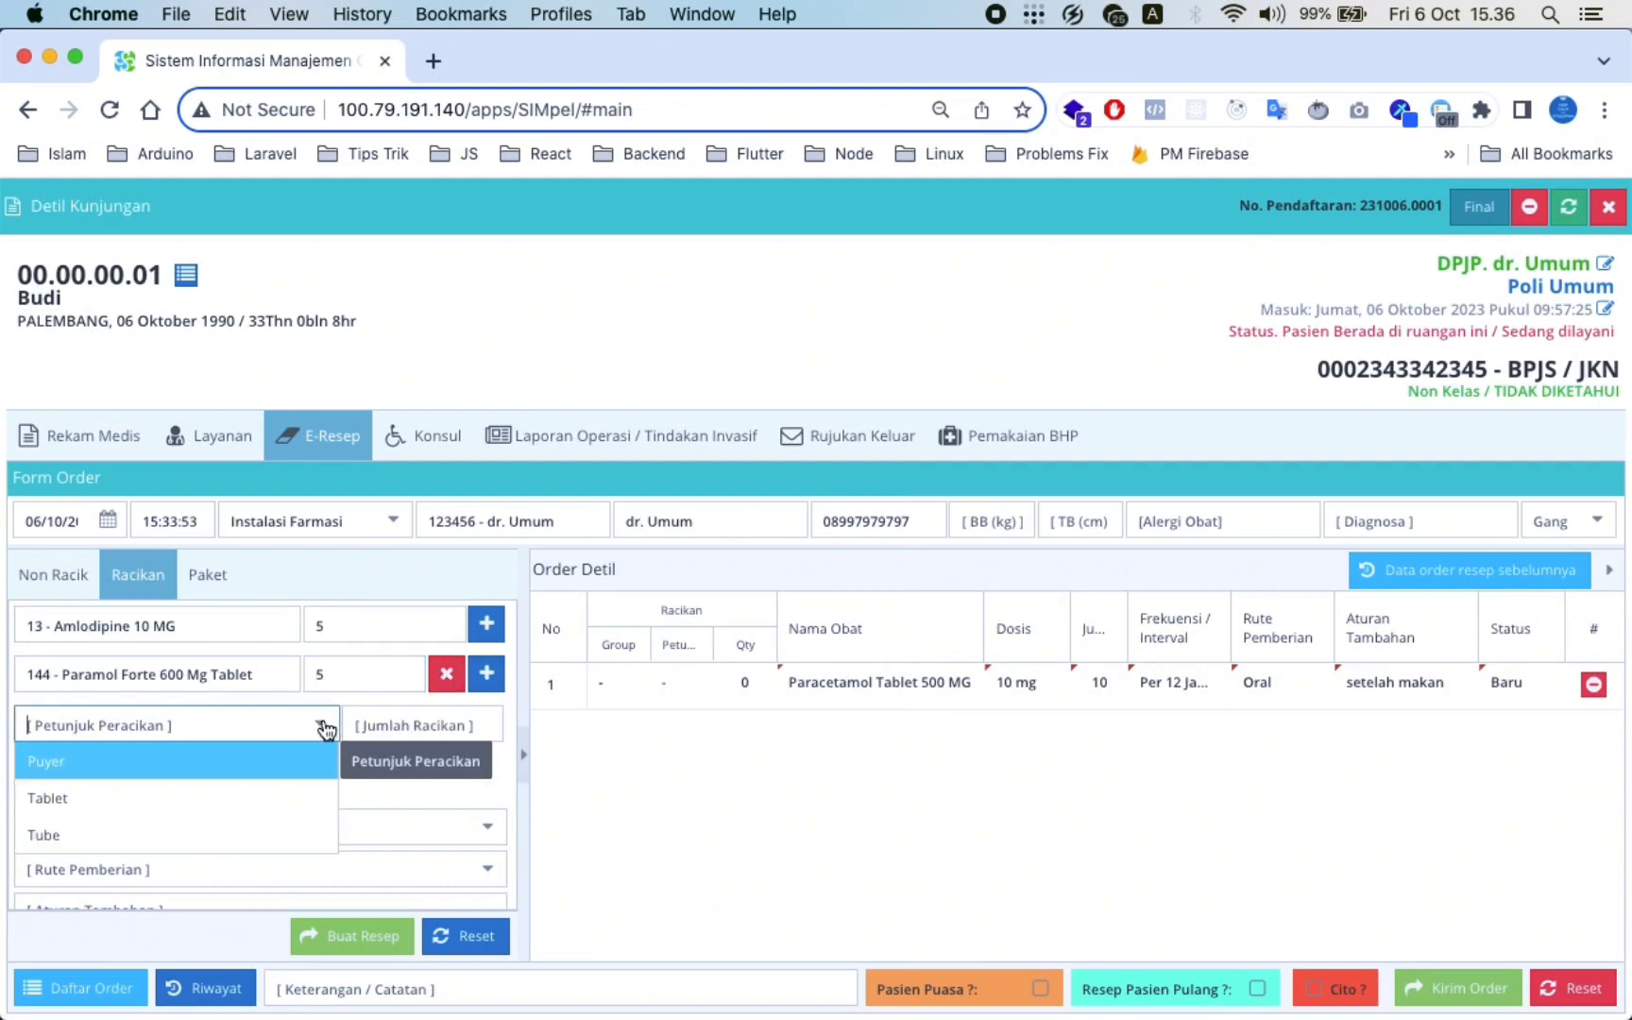
left_click(166, 770)
left_click(417, 724)
type("10")
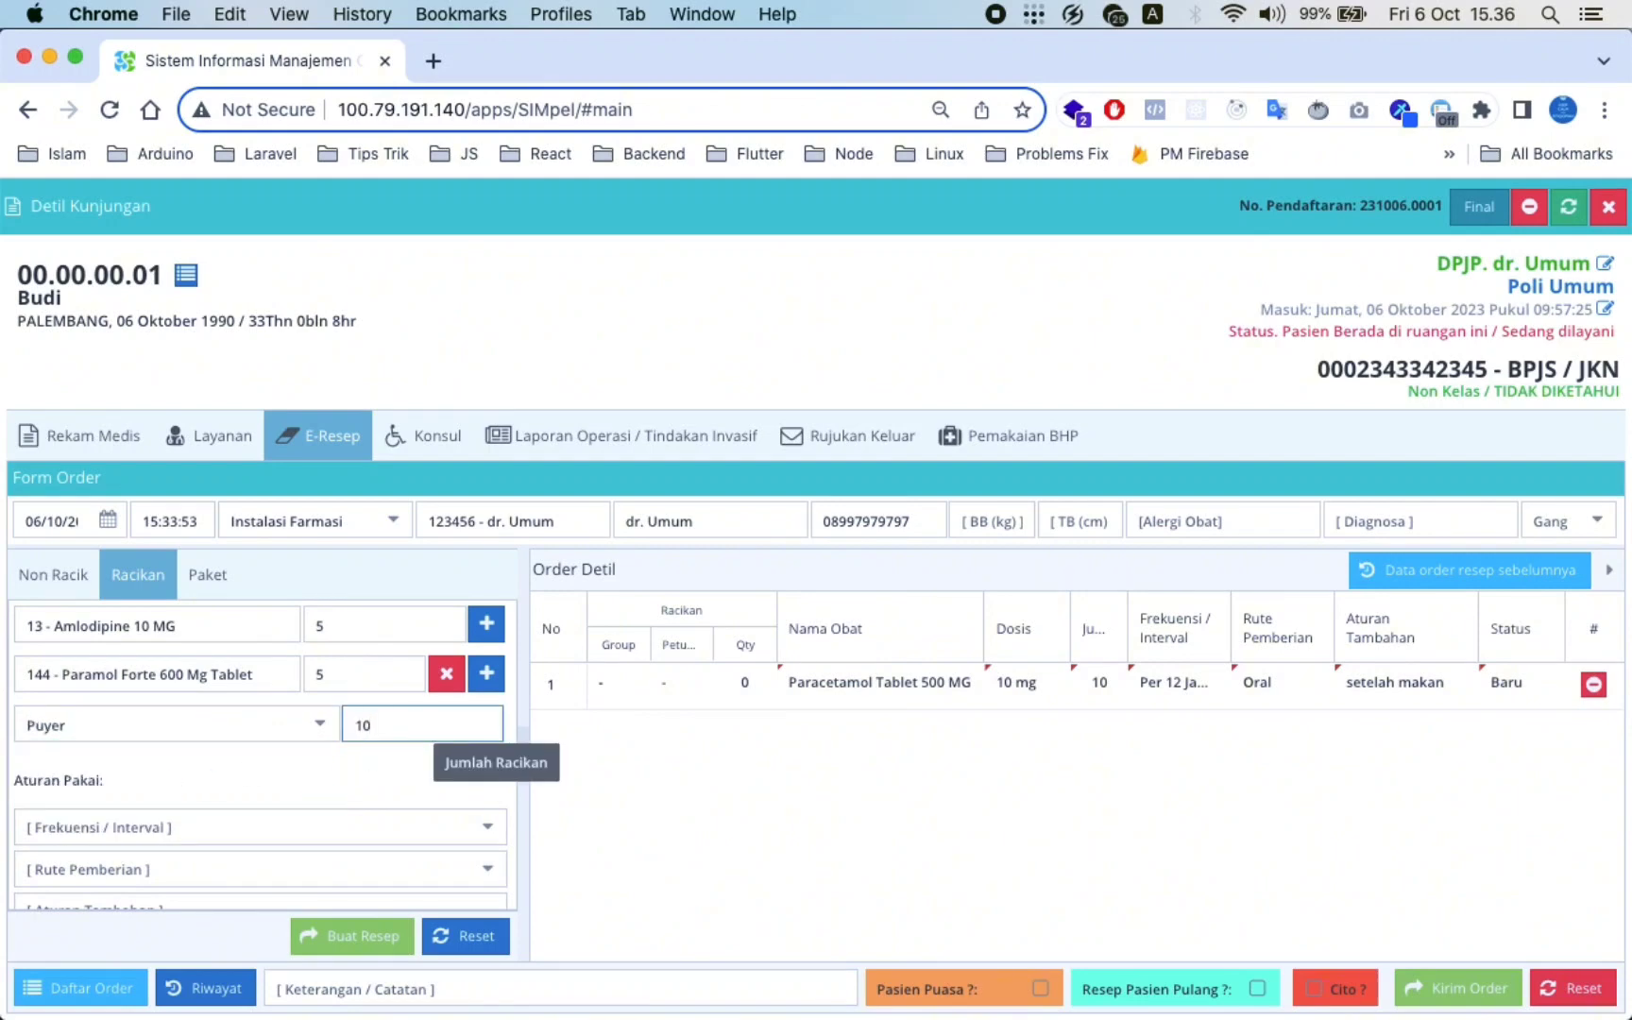
Set Per 12 Jam (2x1) frequency and Oral route, then add racikan R[1] to the order
left_click(483, 828)
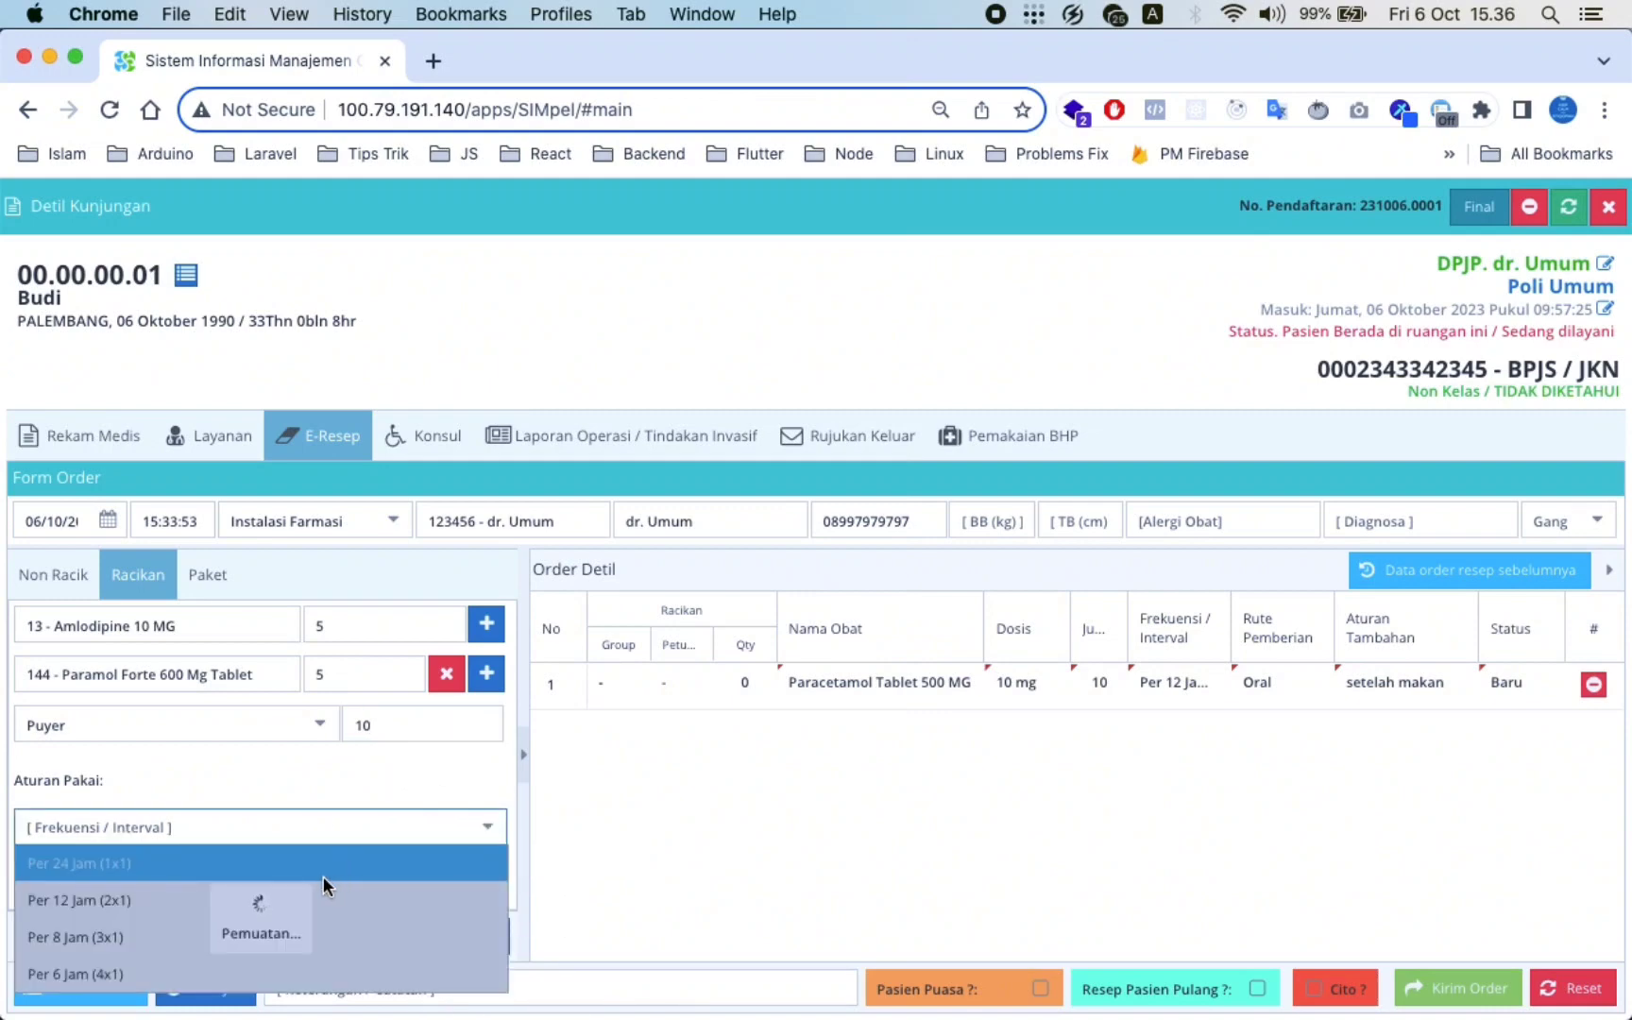
scroll(322, 740, "down", 2)
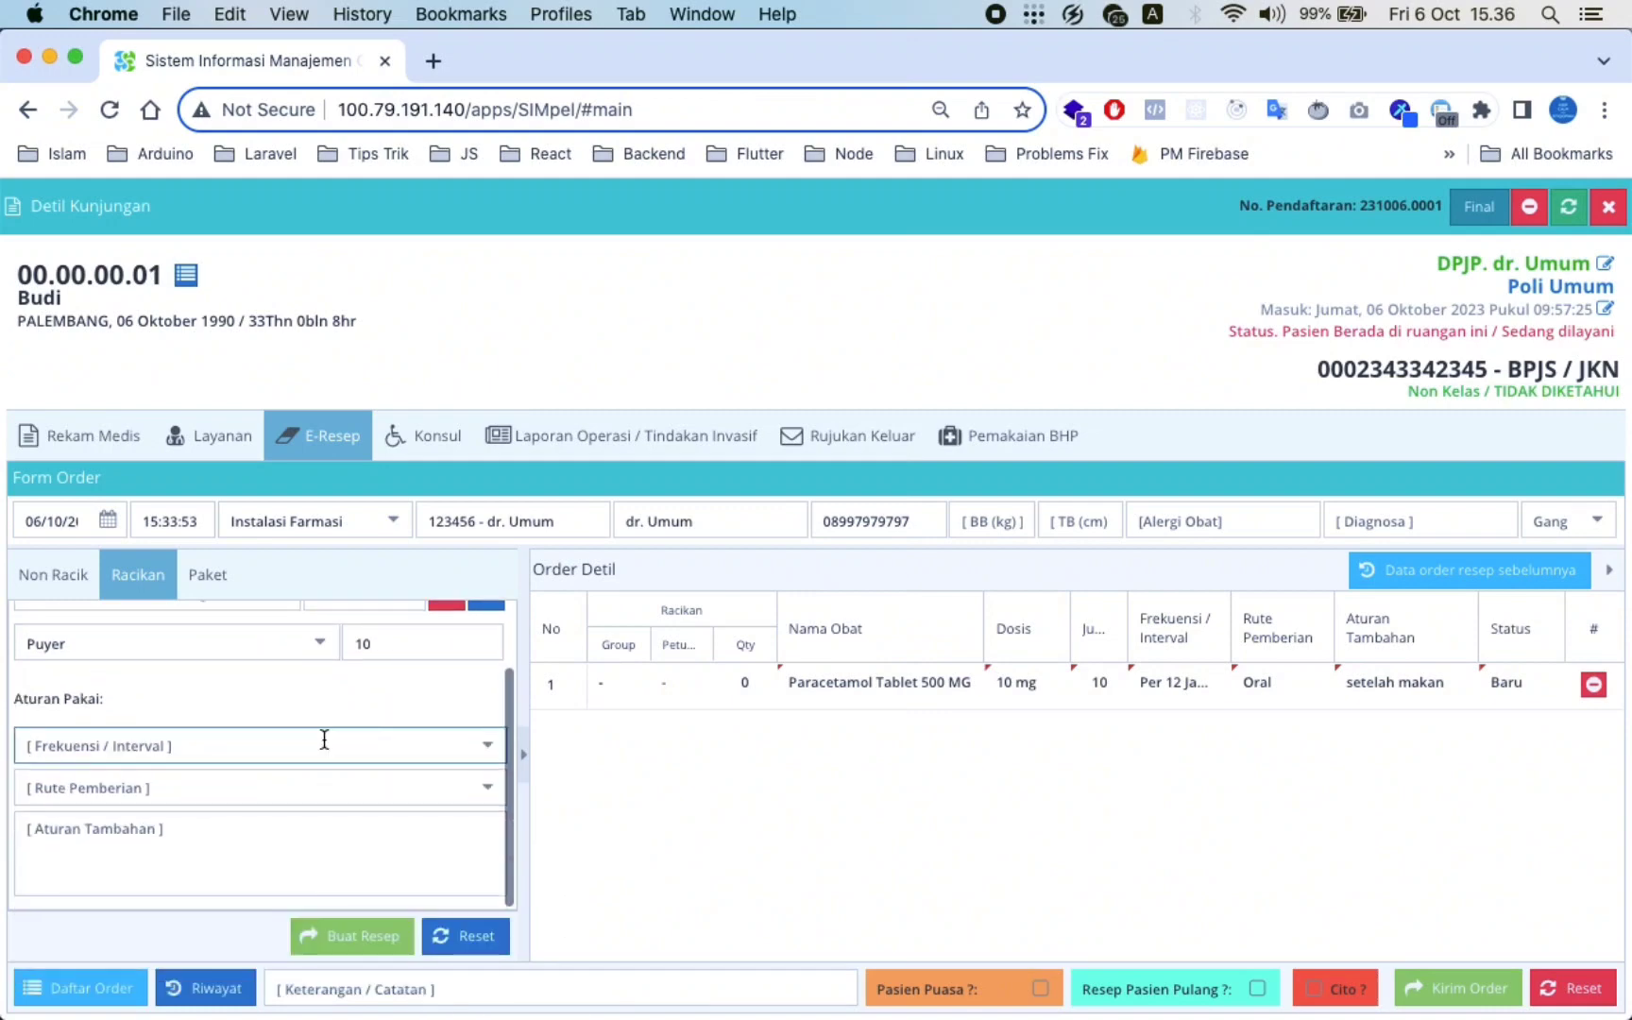
left_click(486, 749)
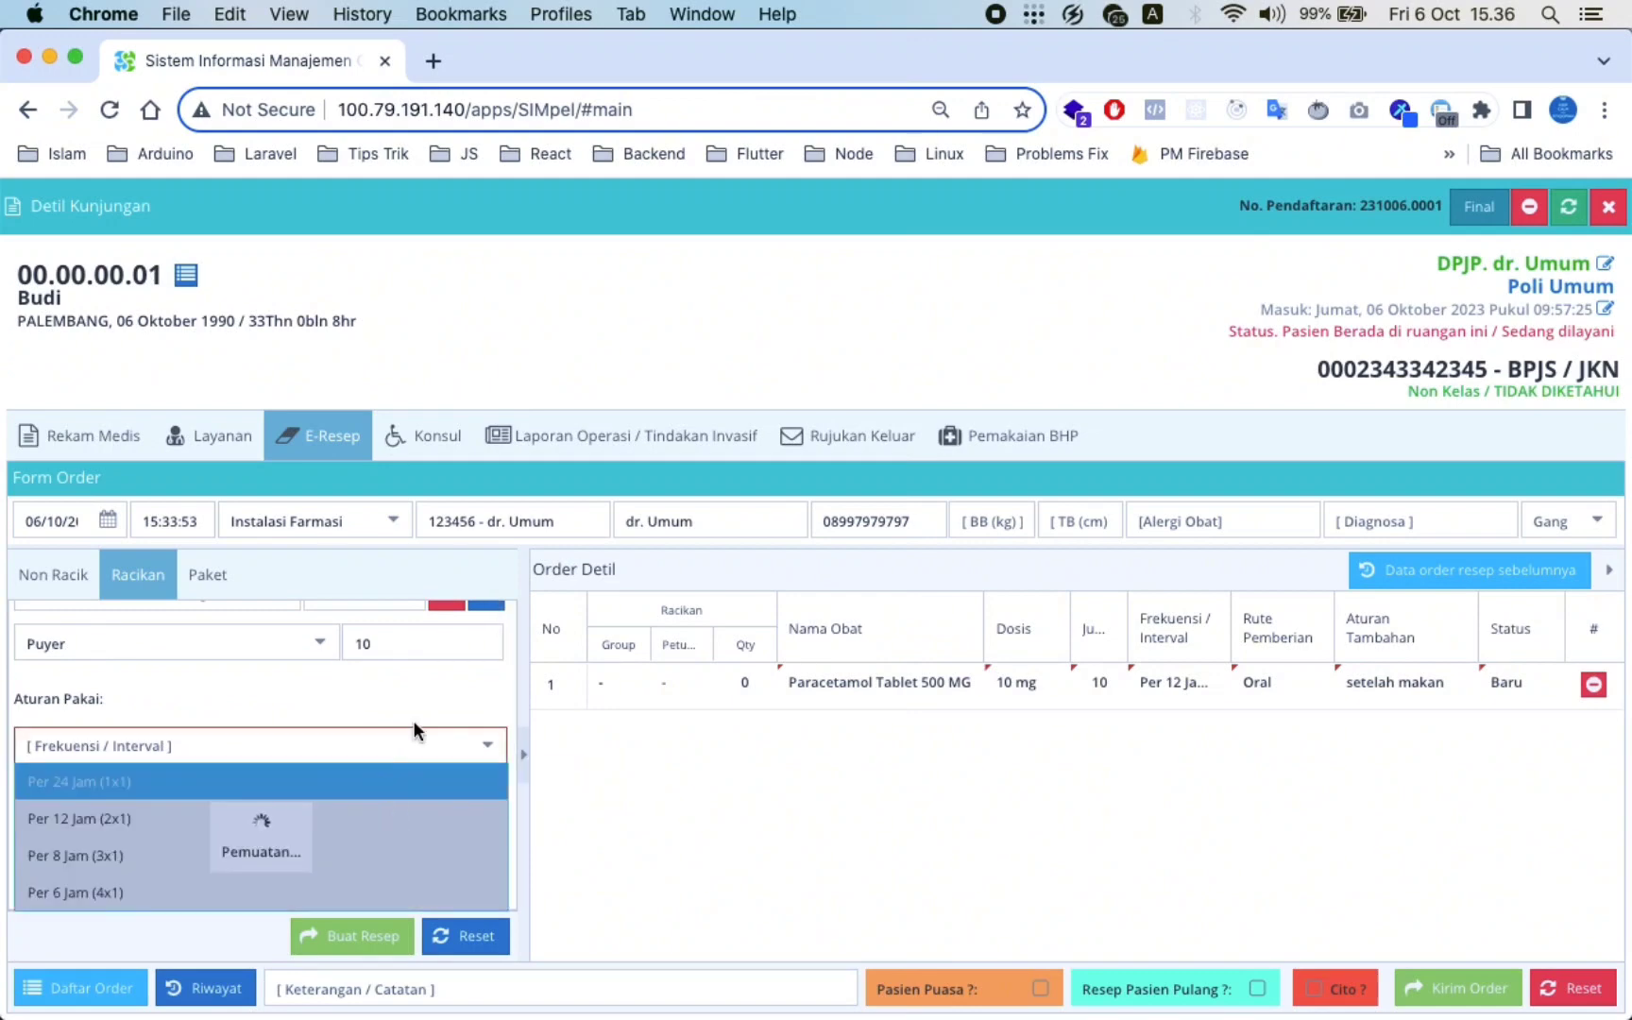
left_click(400, 820)
left_click(481, 790)
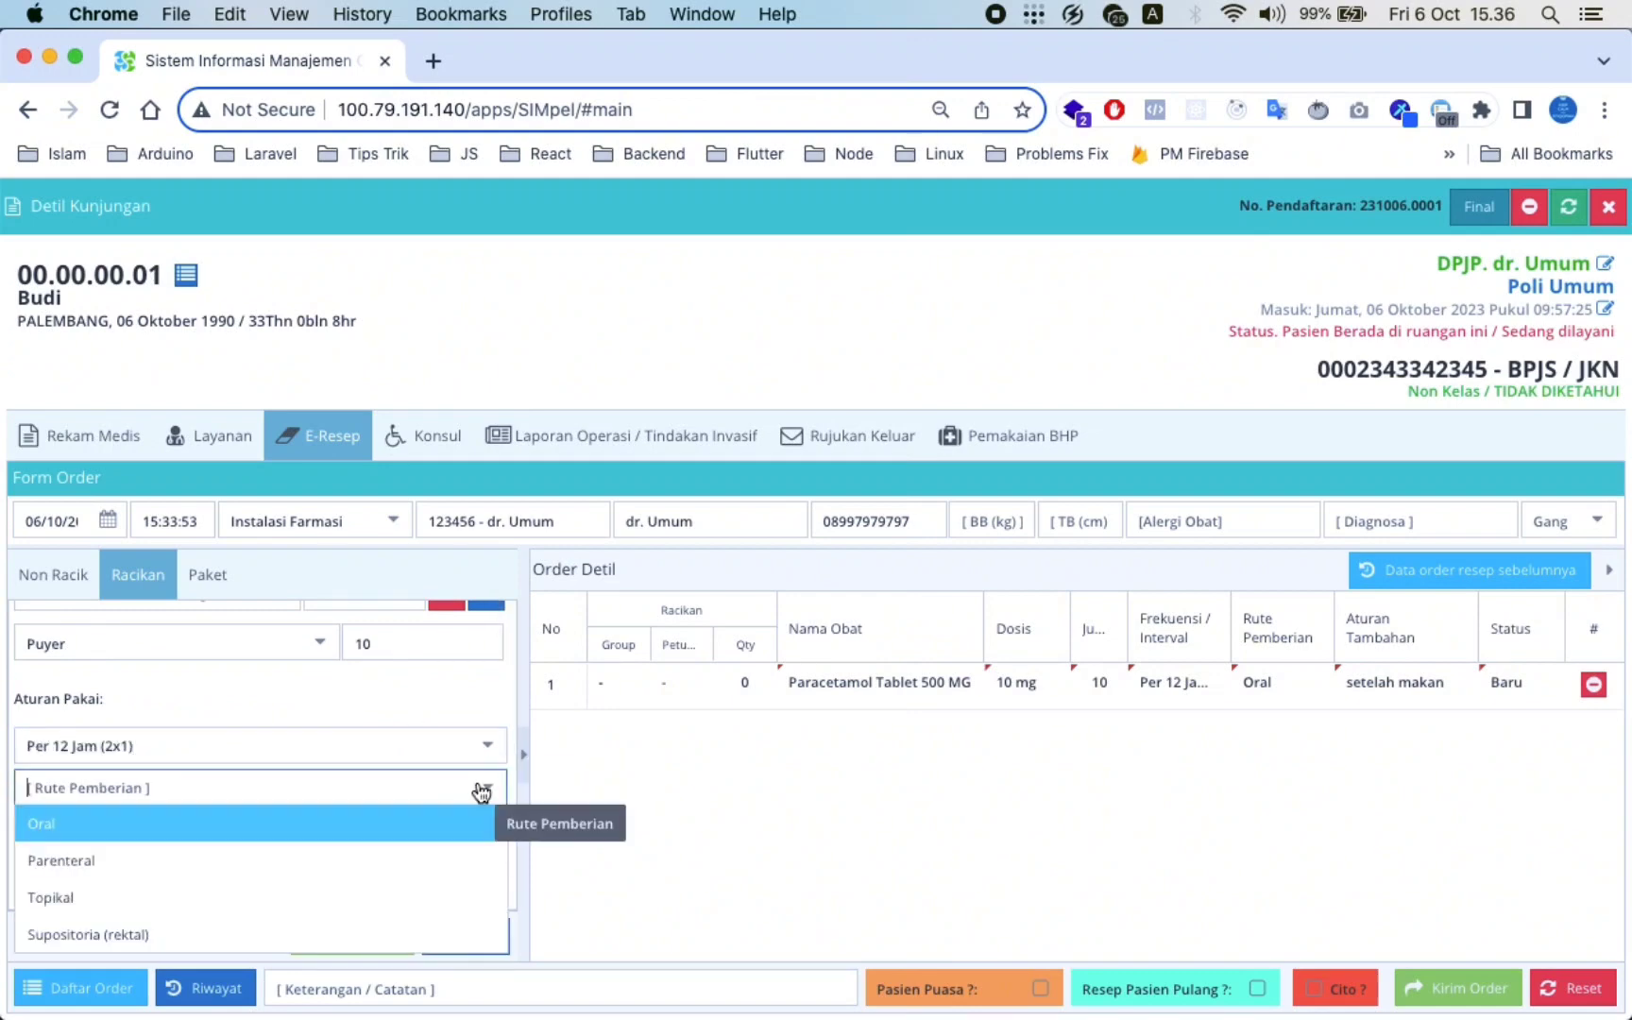
left_click(432, 822)
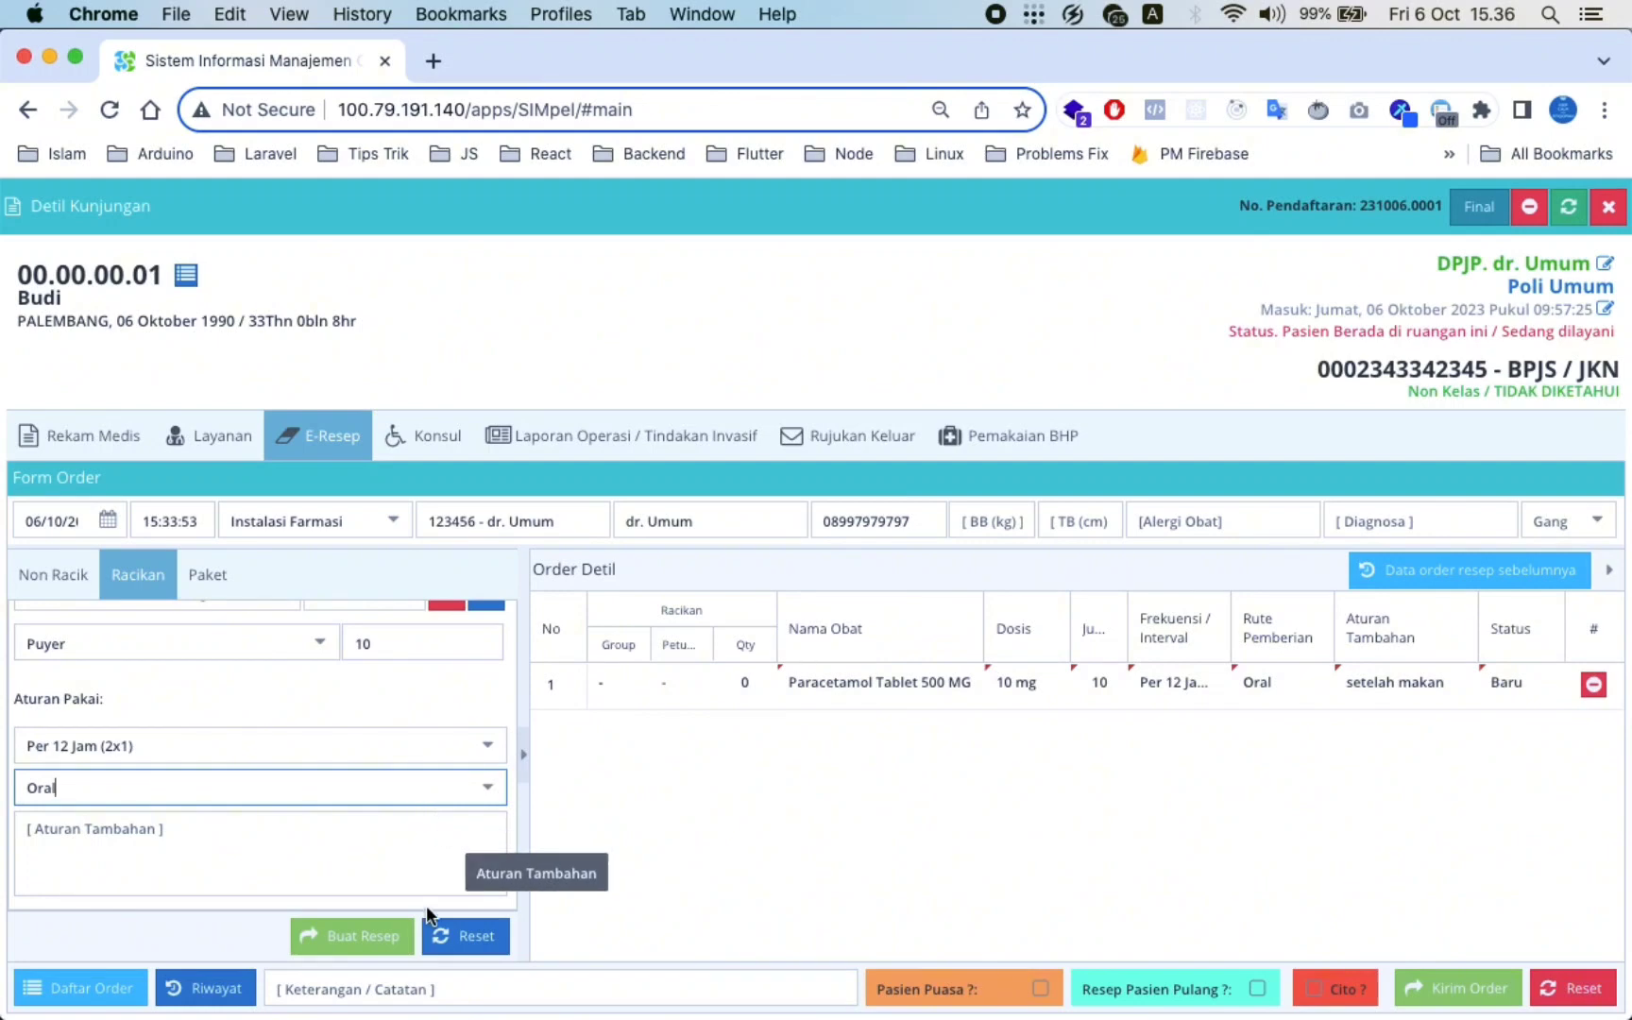
left_click(364, 937)
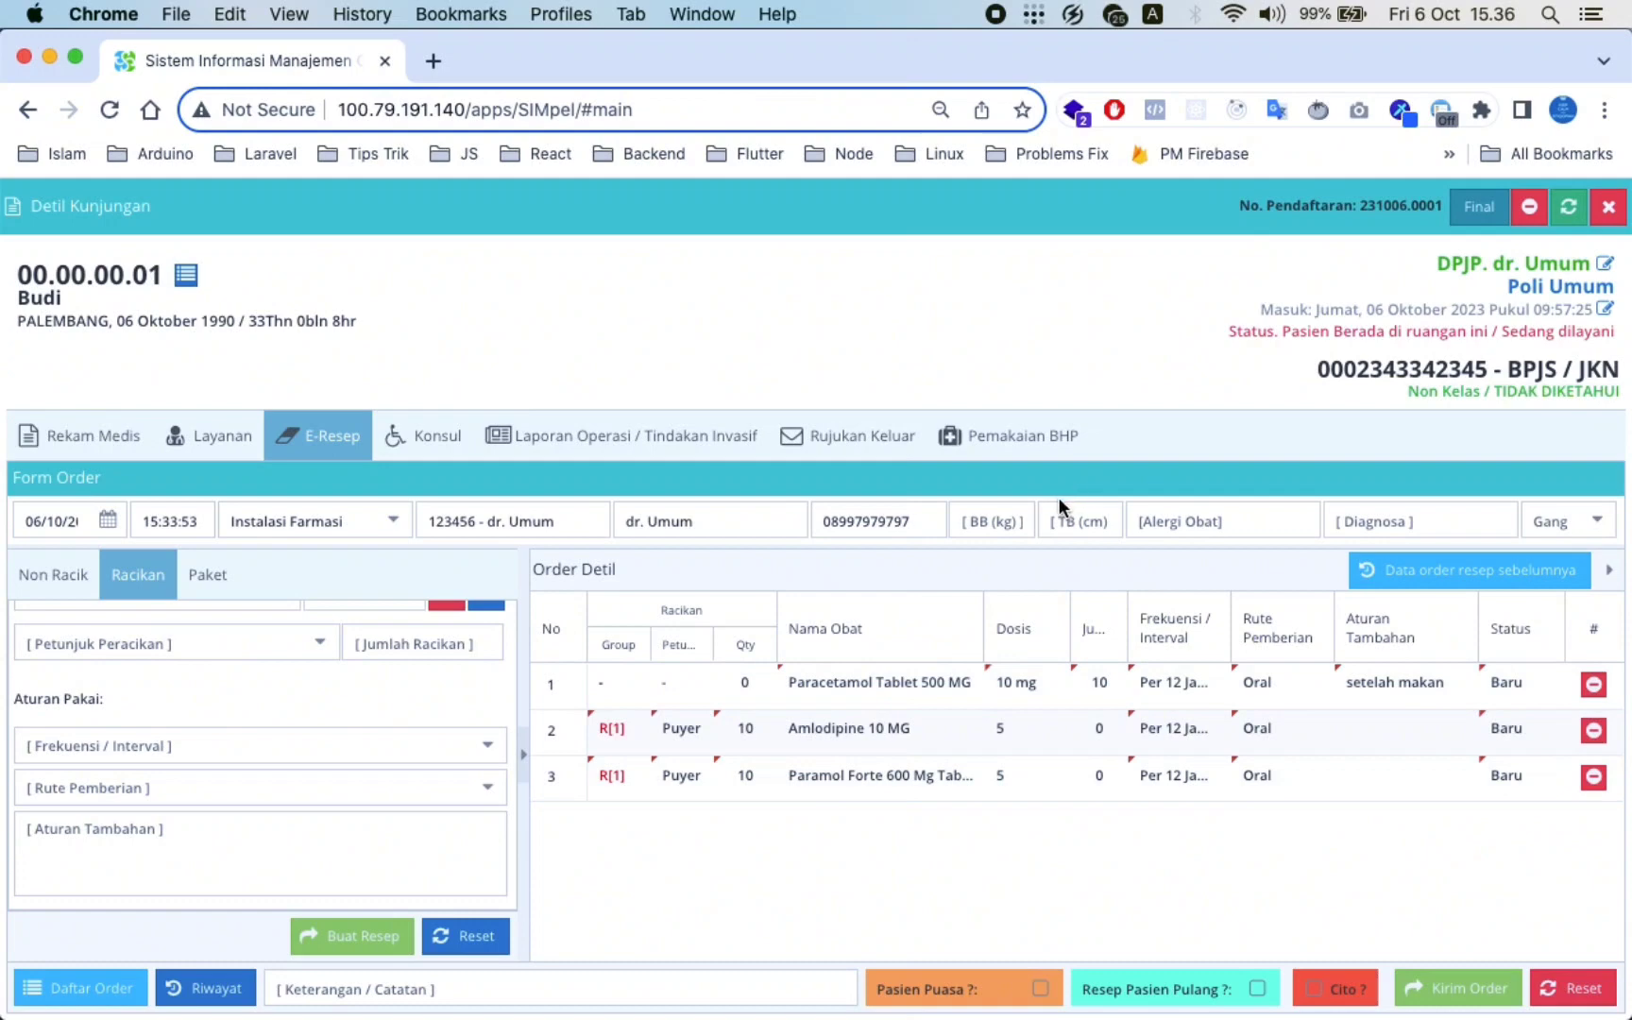
Show the Rekam Medis Pemeriksaan Nutrisi fields for weight, height, BMI and head circumference
left_click(988, 518)
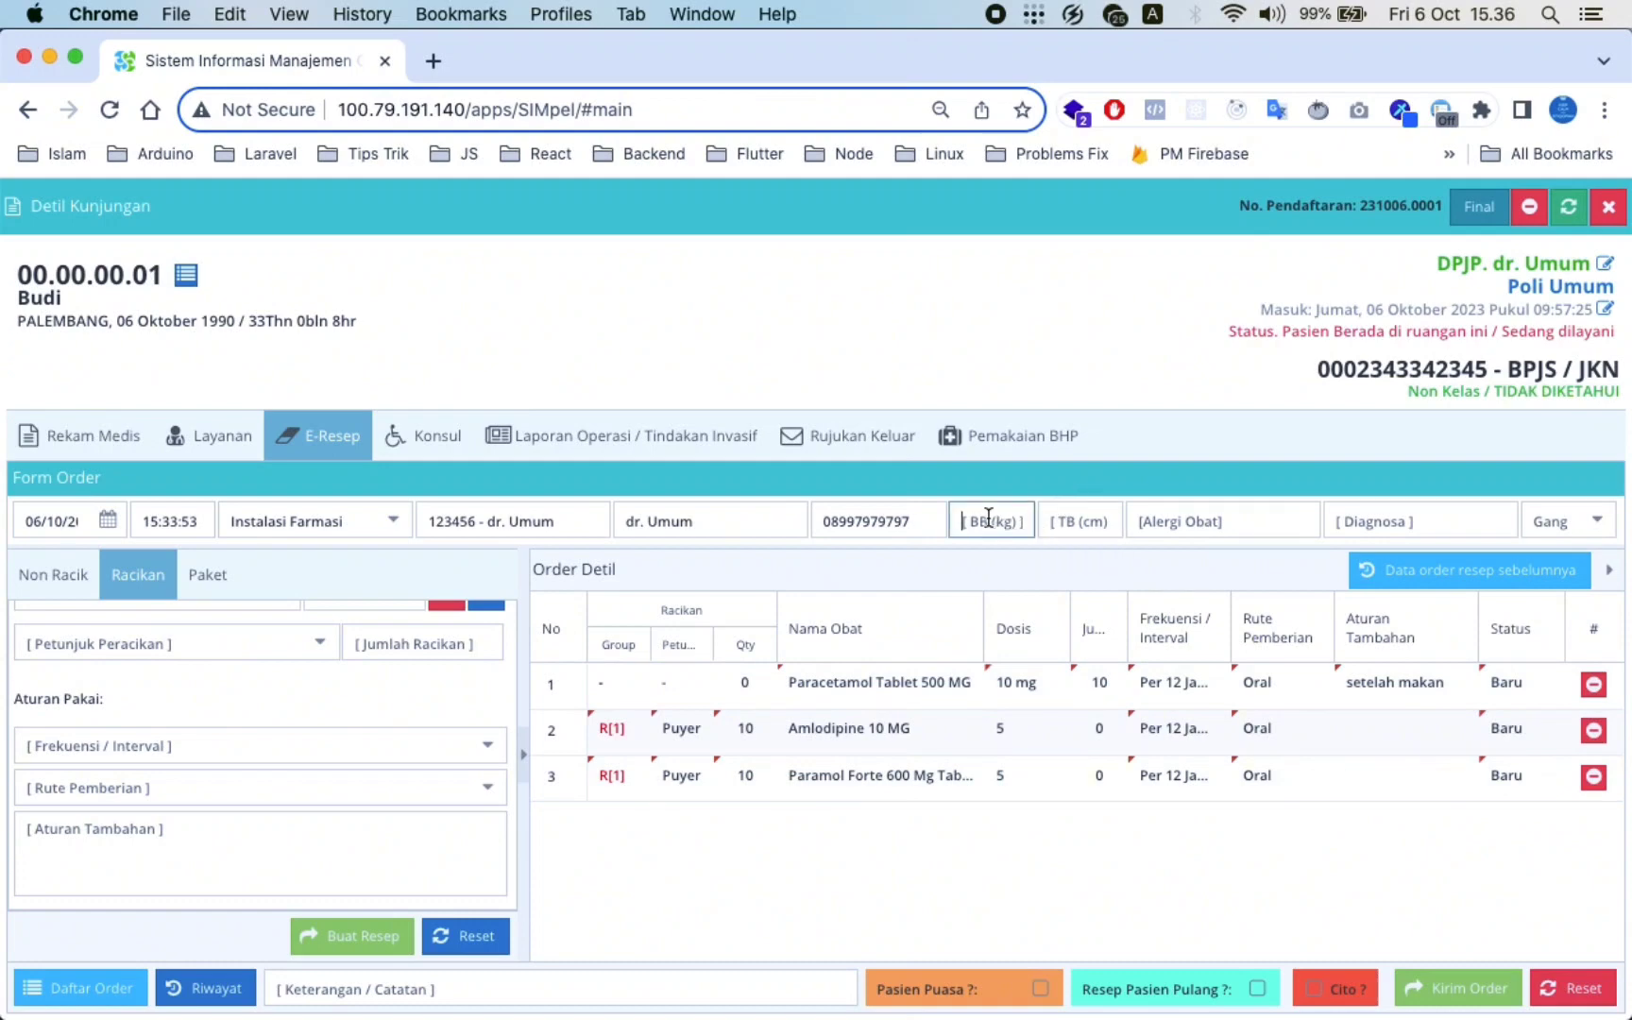
left_click(104, 439)
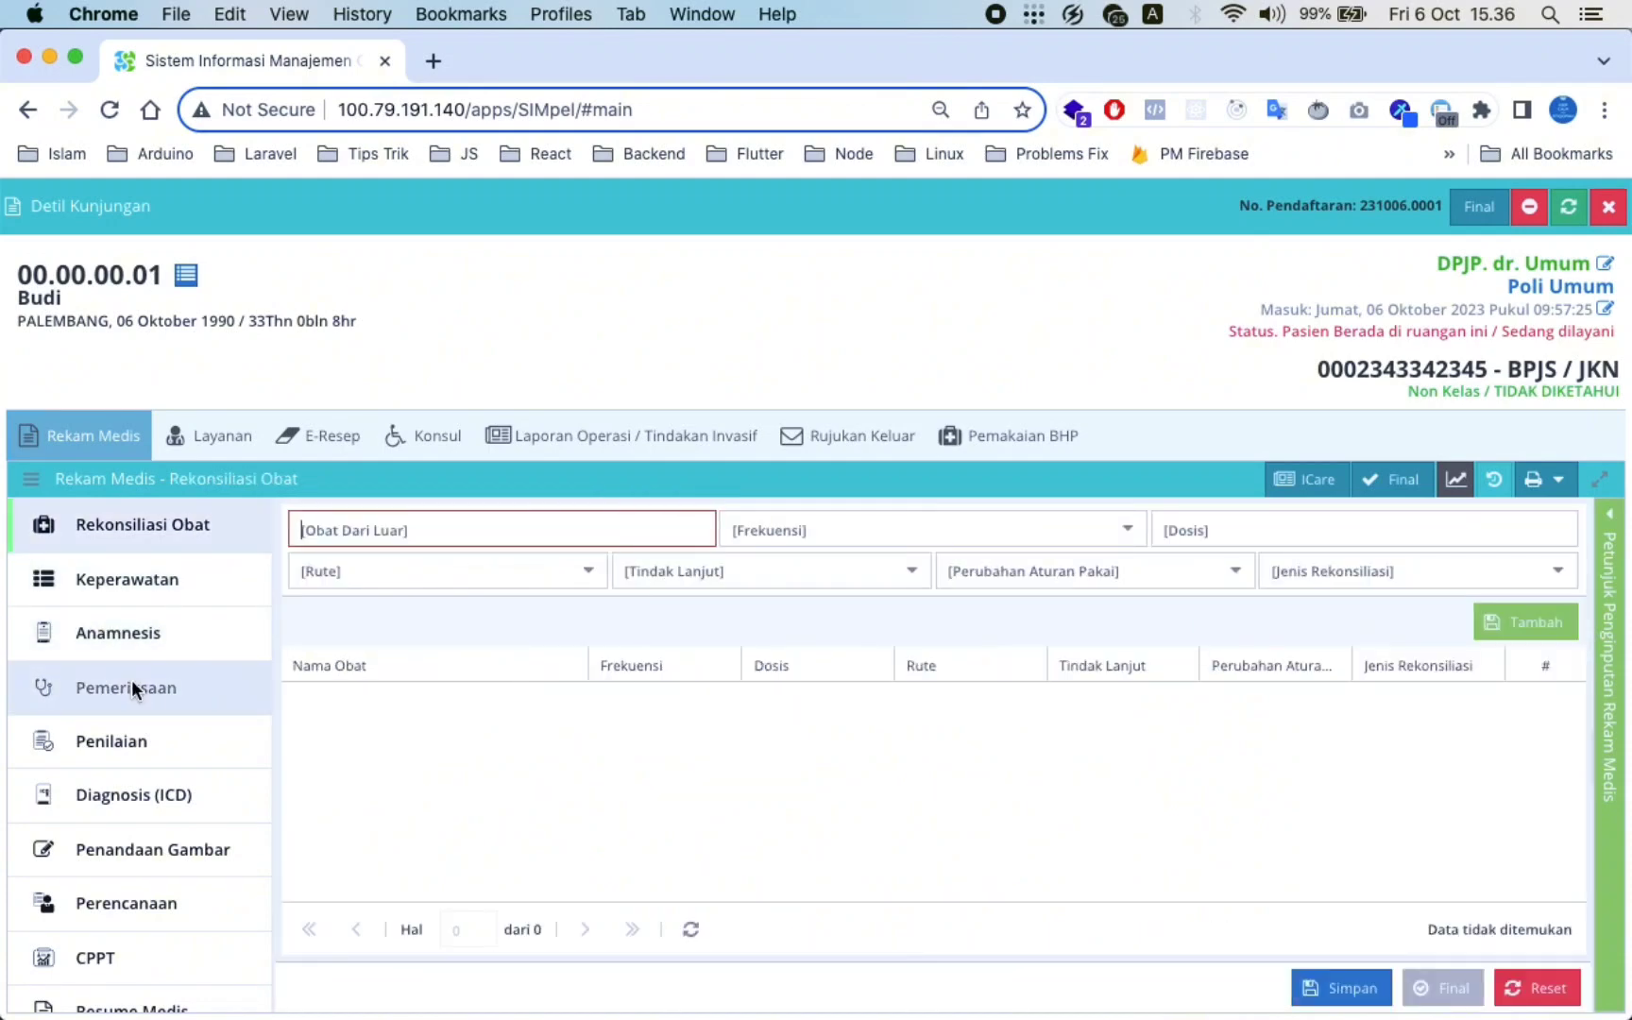
left_click(131, 680)
left_click(408, 984)
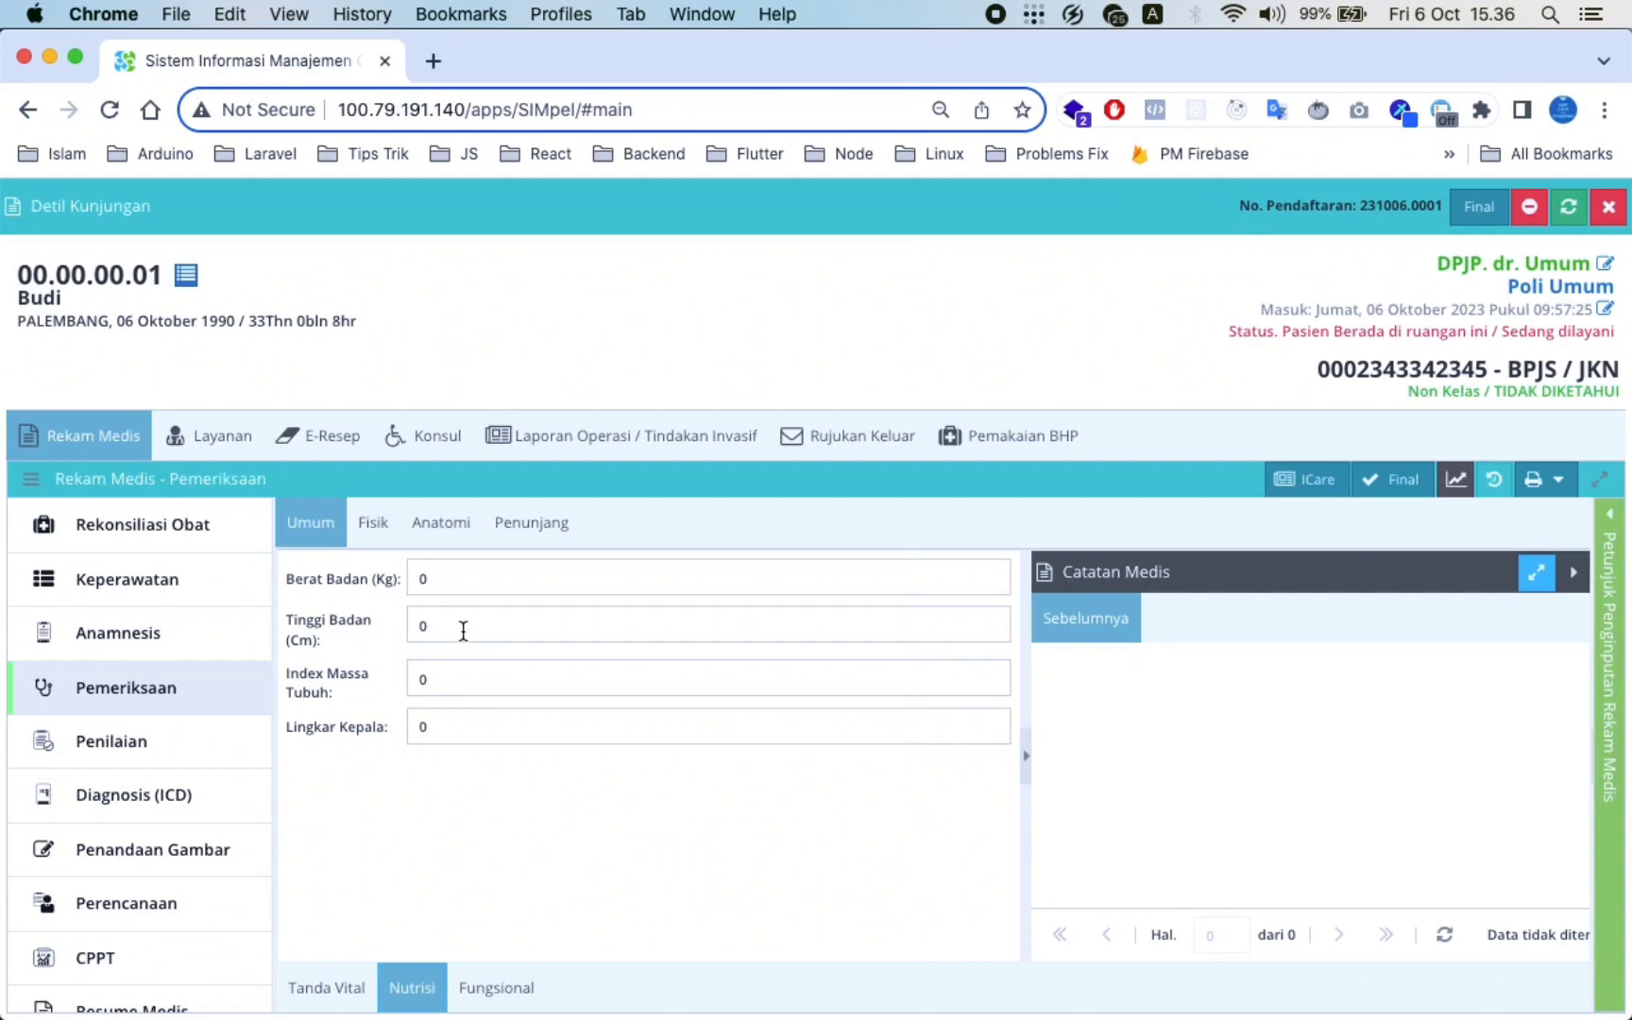
On the E-Resep form, enter weight 20 kg, height 100 cm and diagnosis 'demam'
left_click(319, 437)
left_click(991, 520)
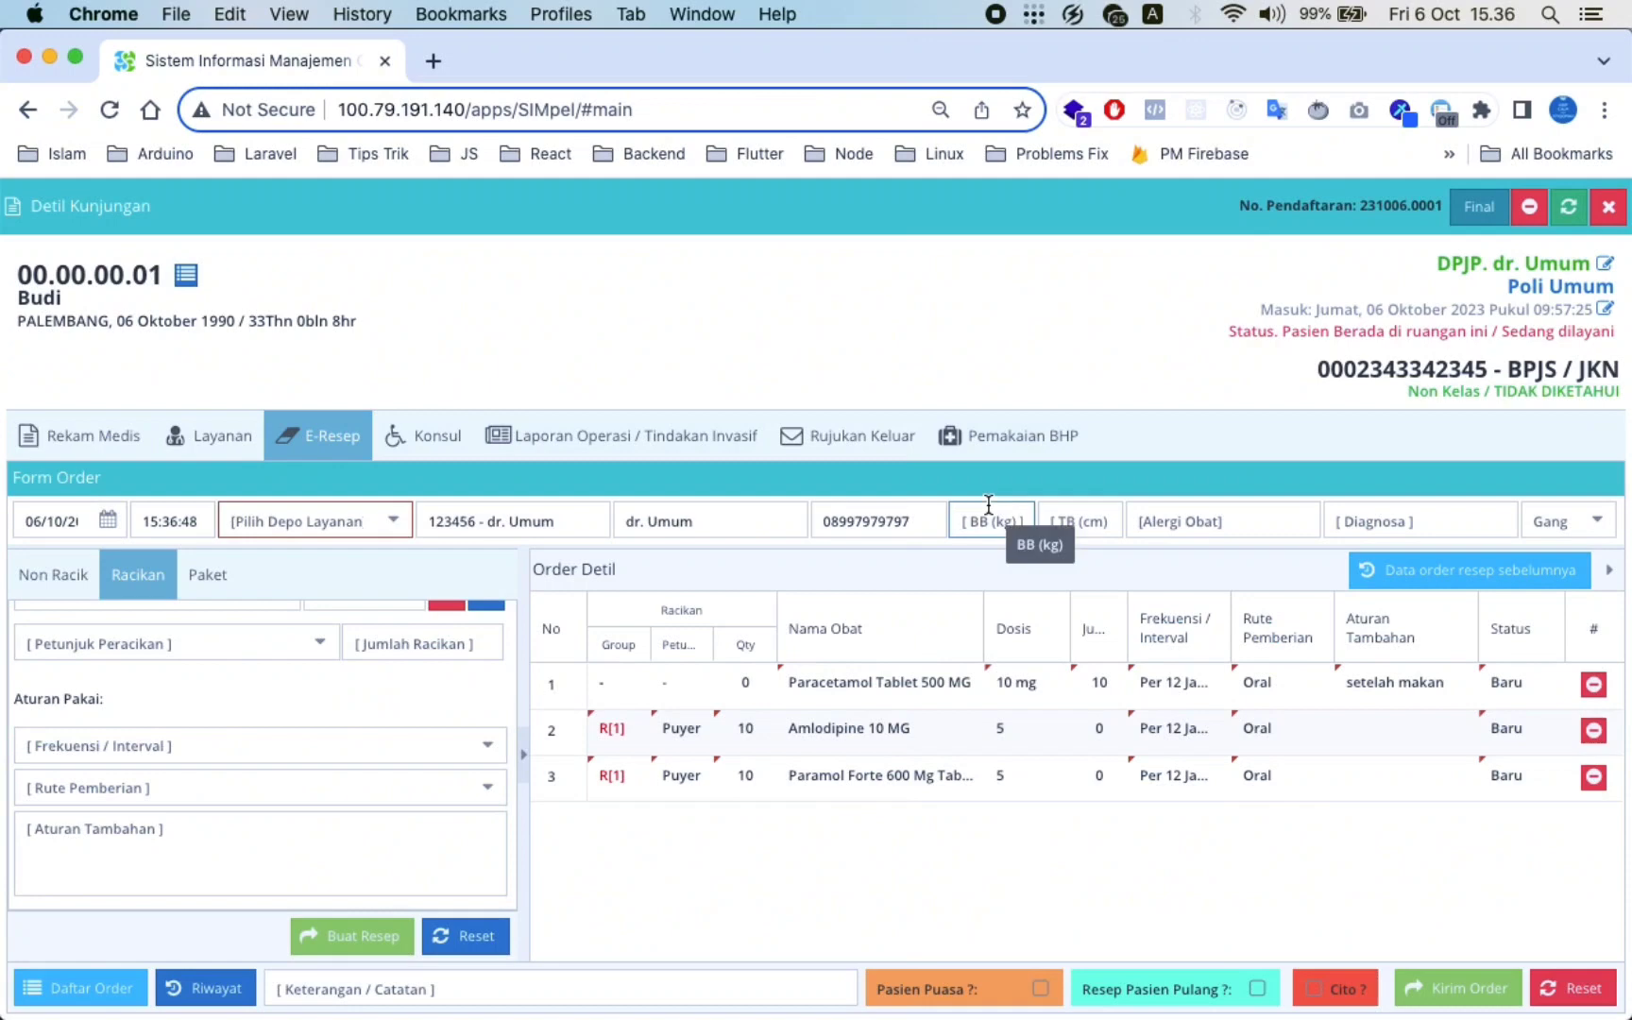
type("20")
key("Tab")
type("100")
left_click(1369, 524)
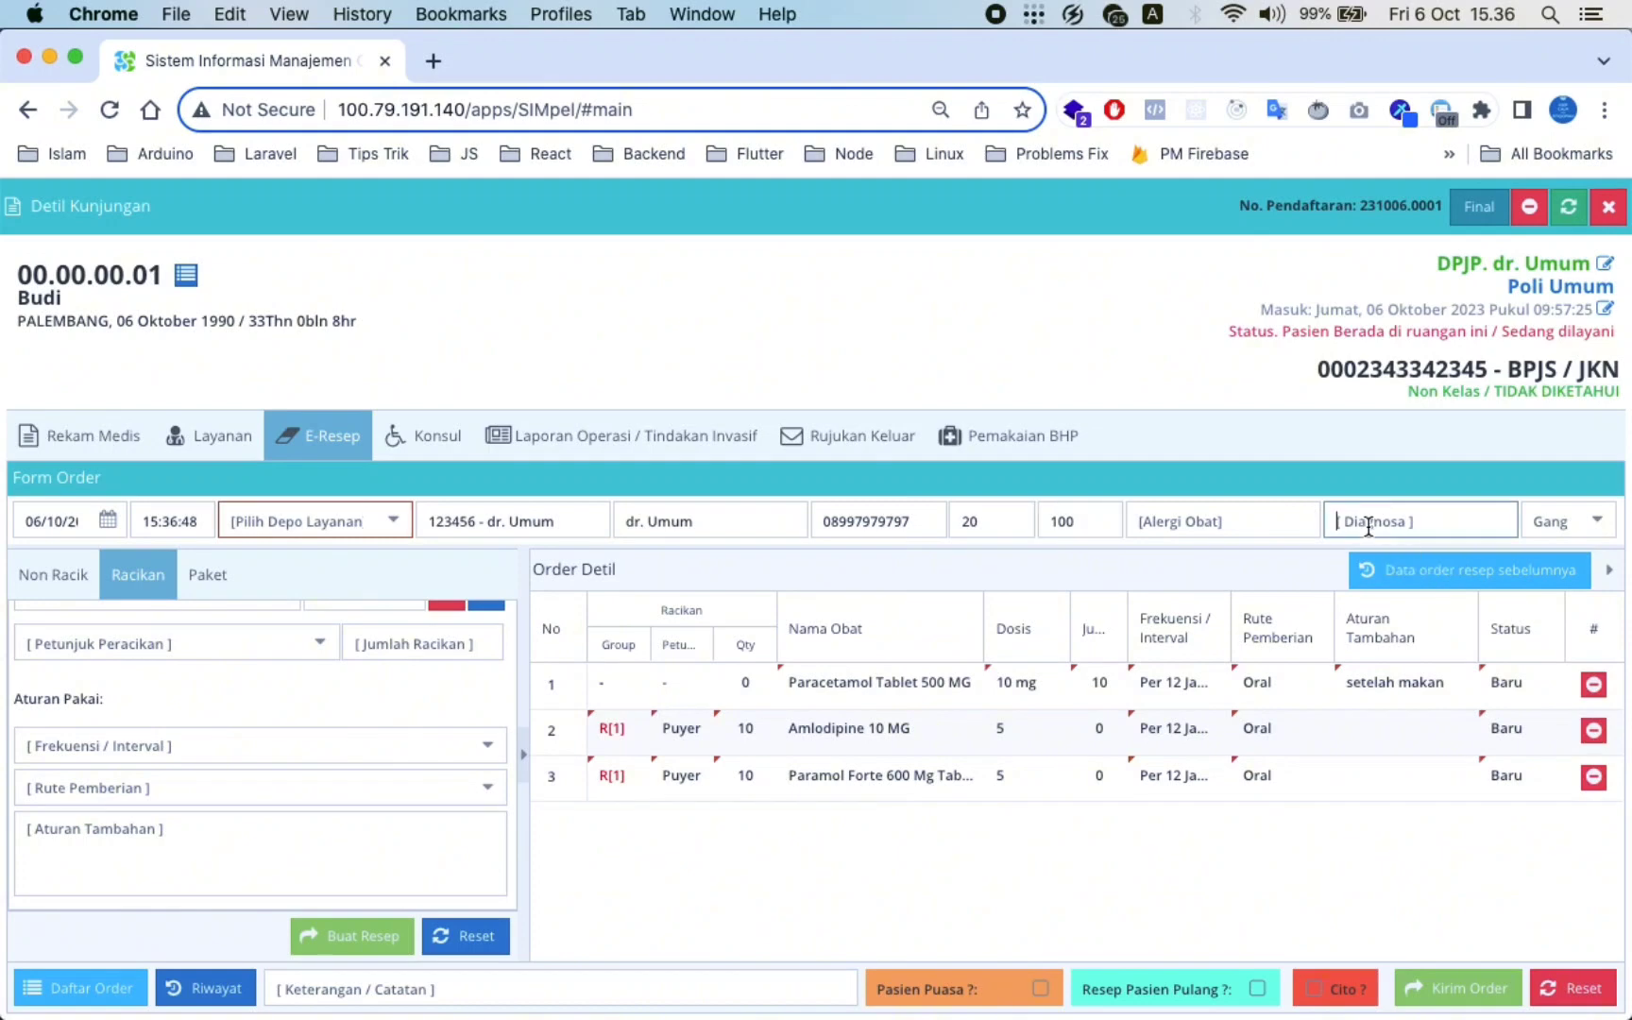
type("demam")
Mark Tidak Gangguan Ginjal, choose Instalasi Farmasi as depot, and send the order
left_click(1590, 525)
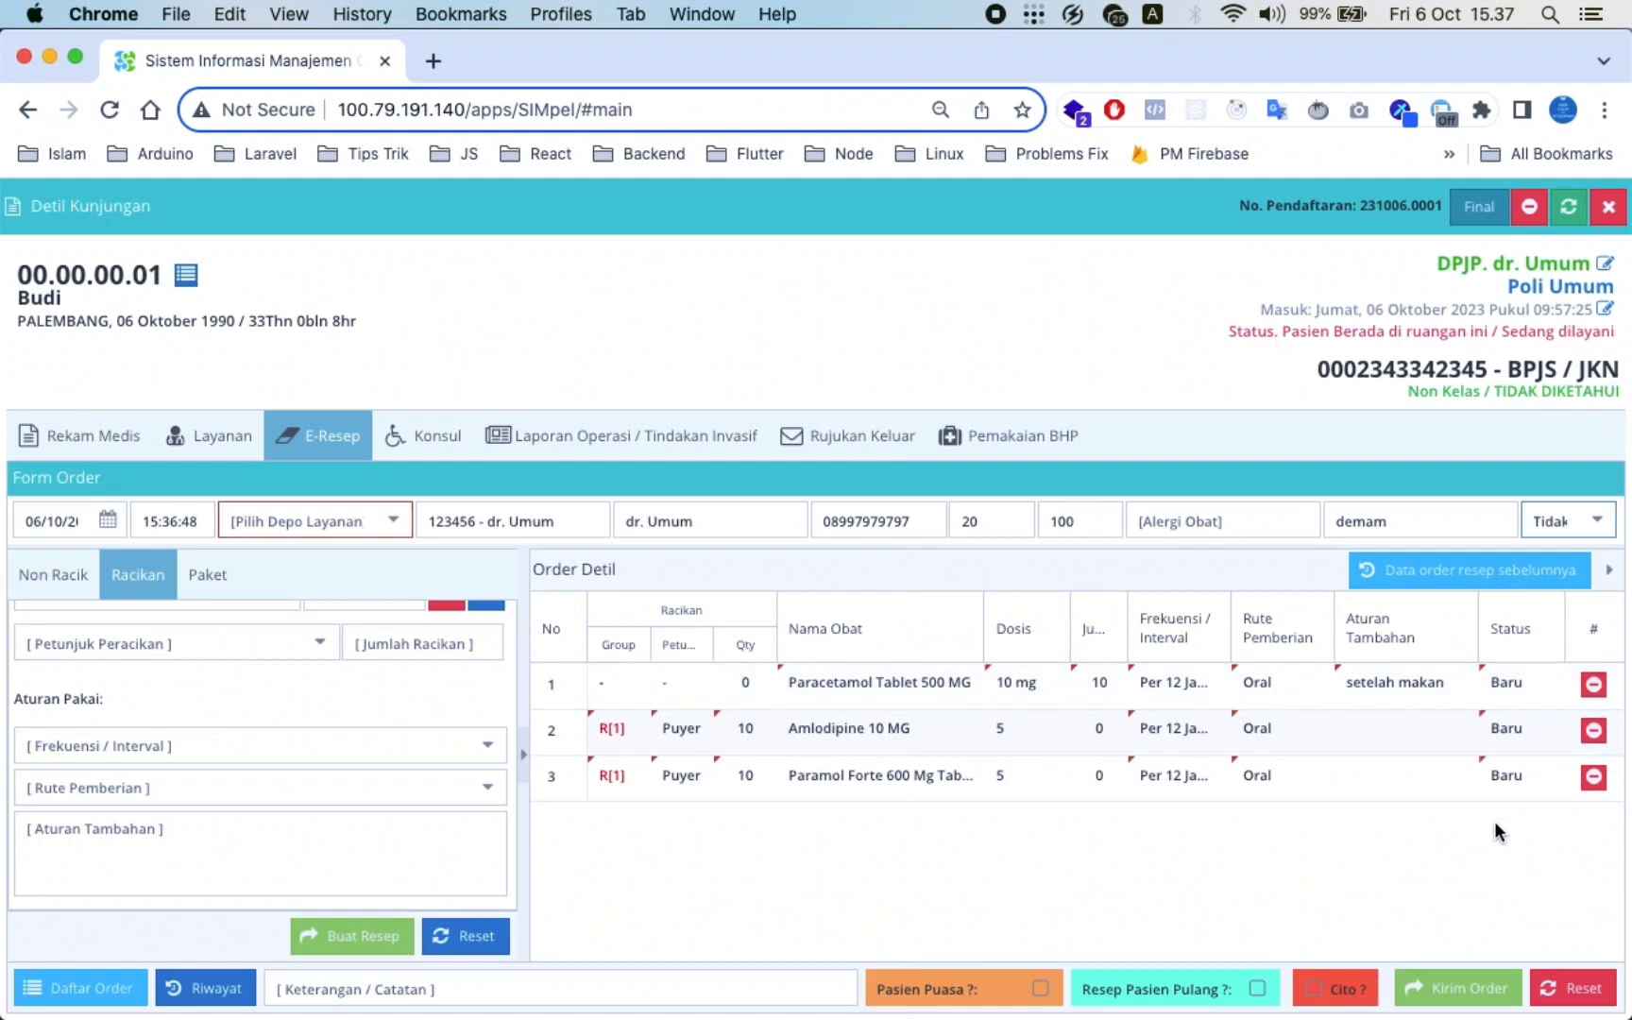
left_click(1444, 987)
left_click(397, 523)
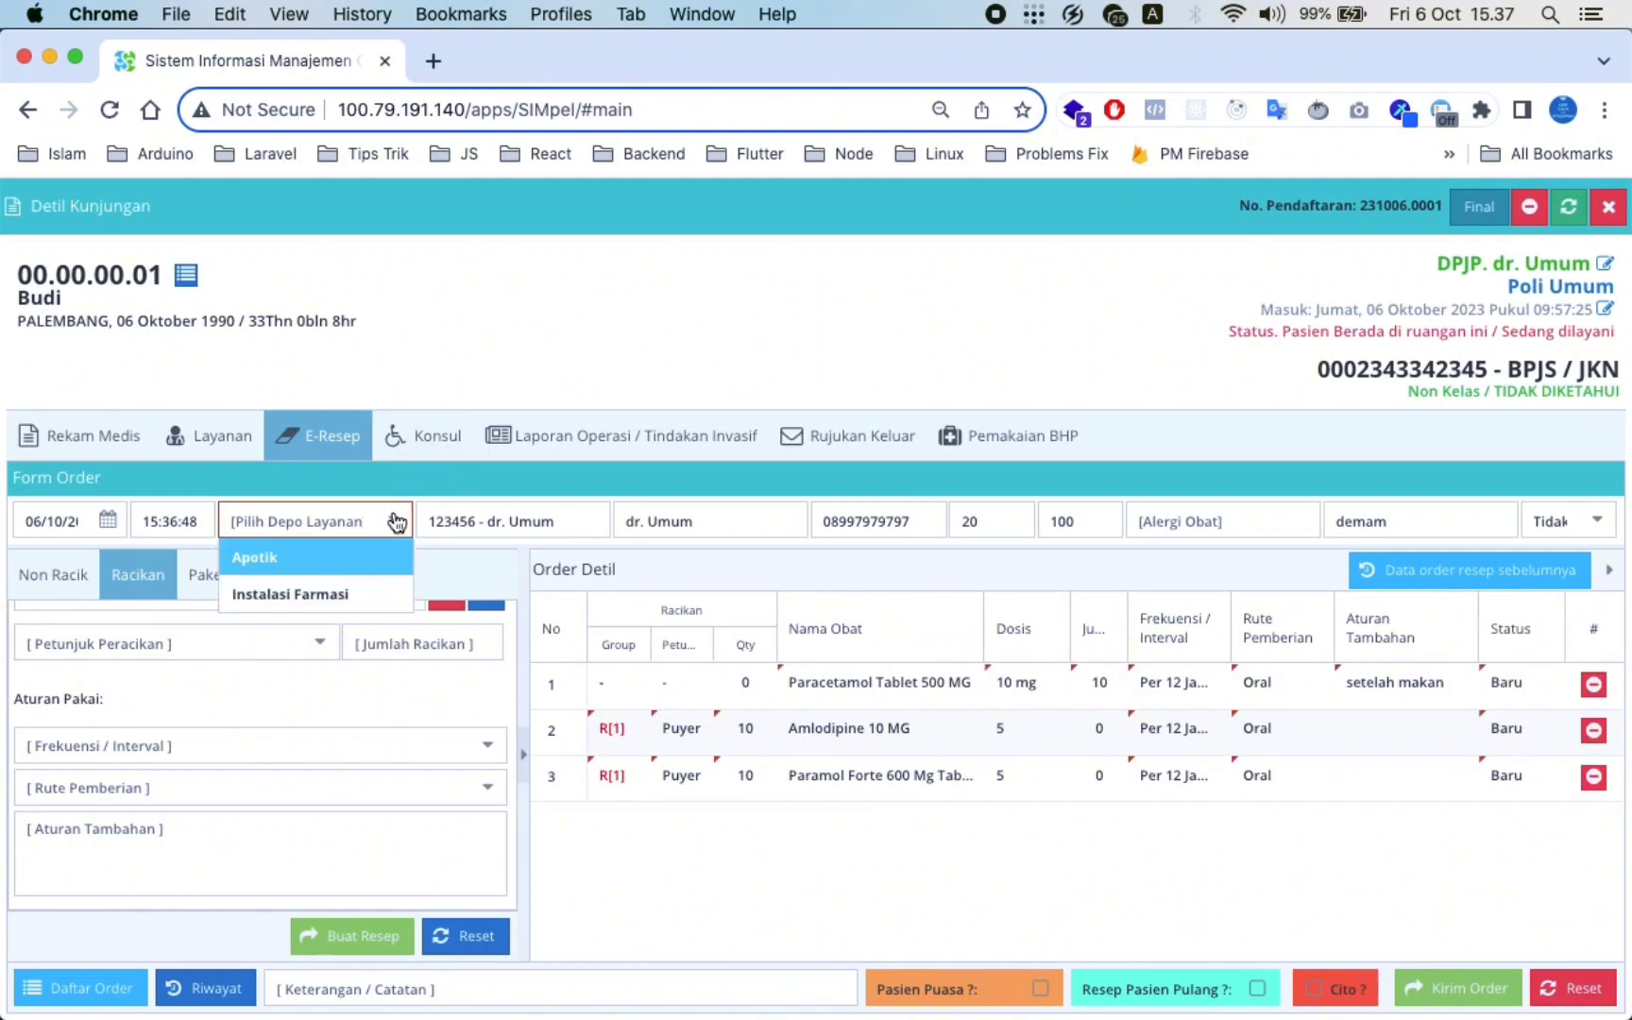
left_click(333, 595)
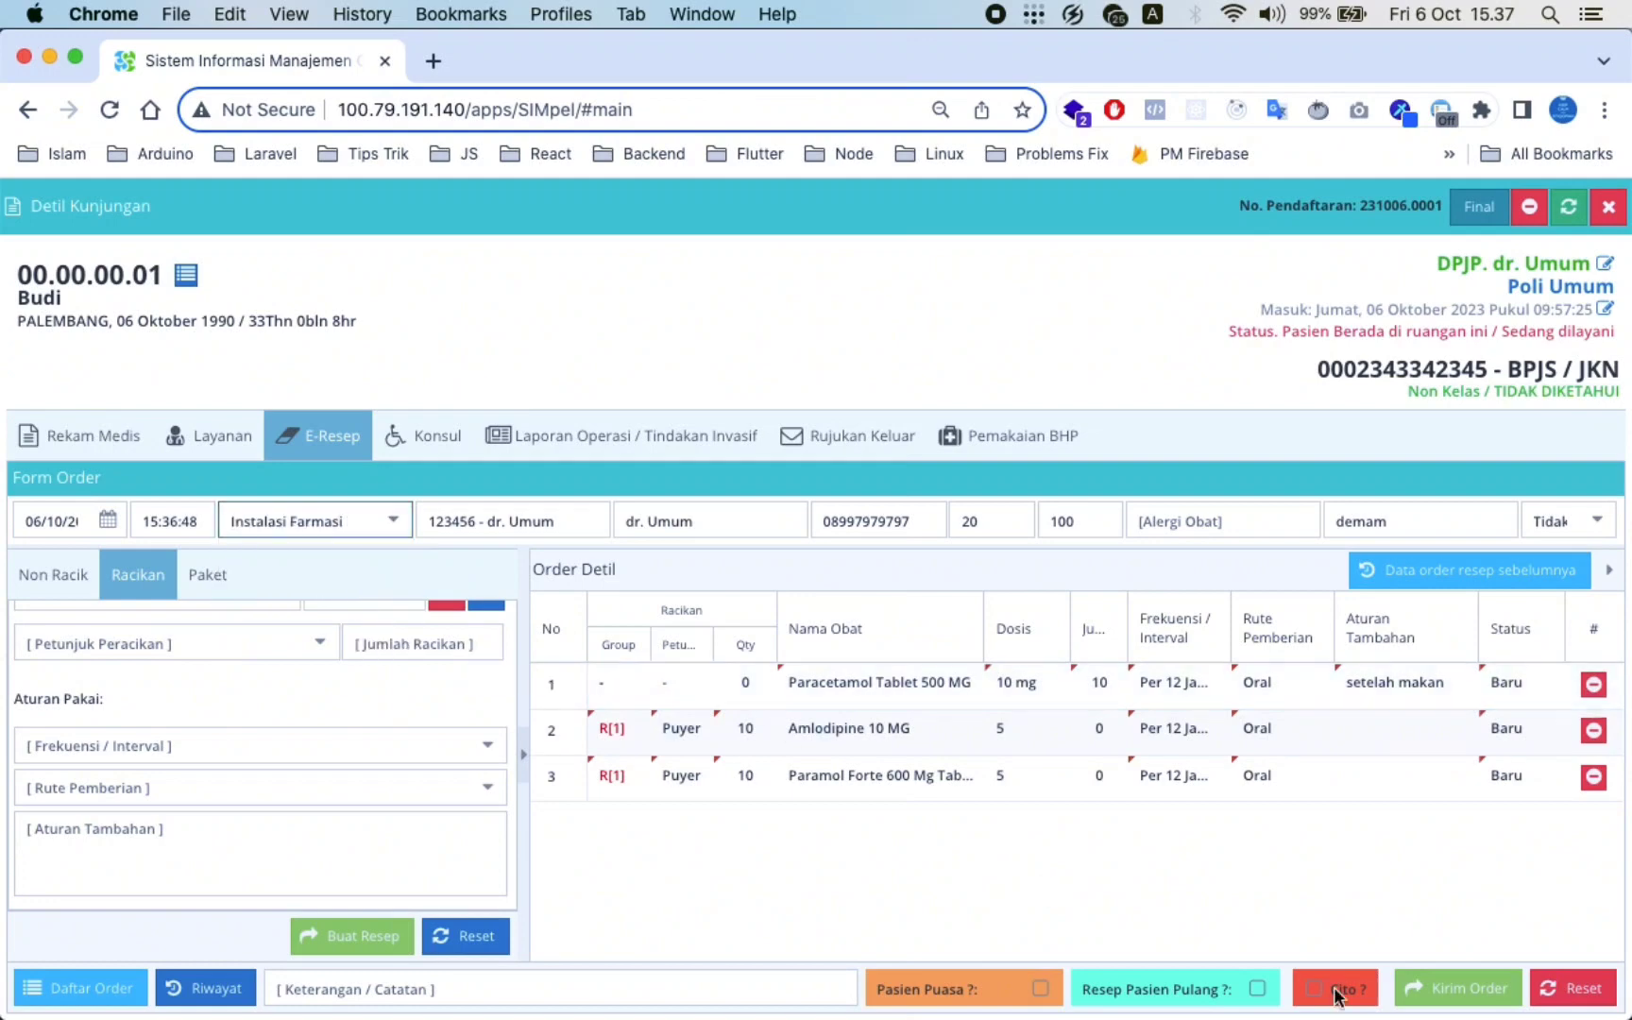
left_click(1434, 986)
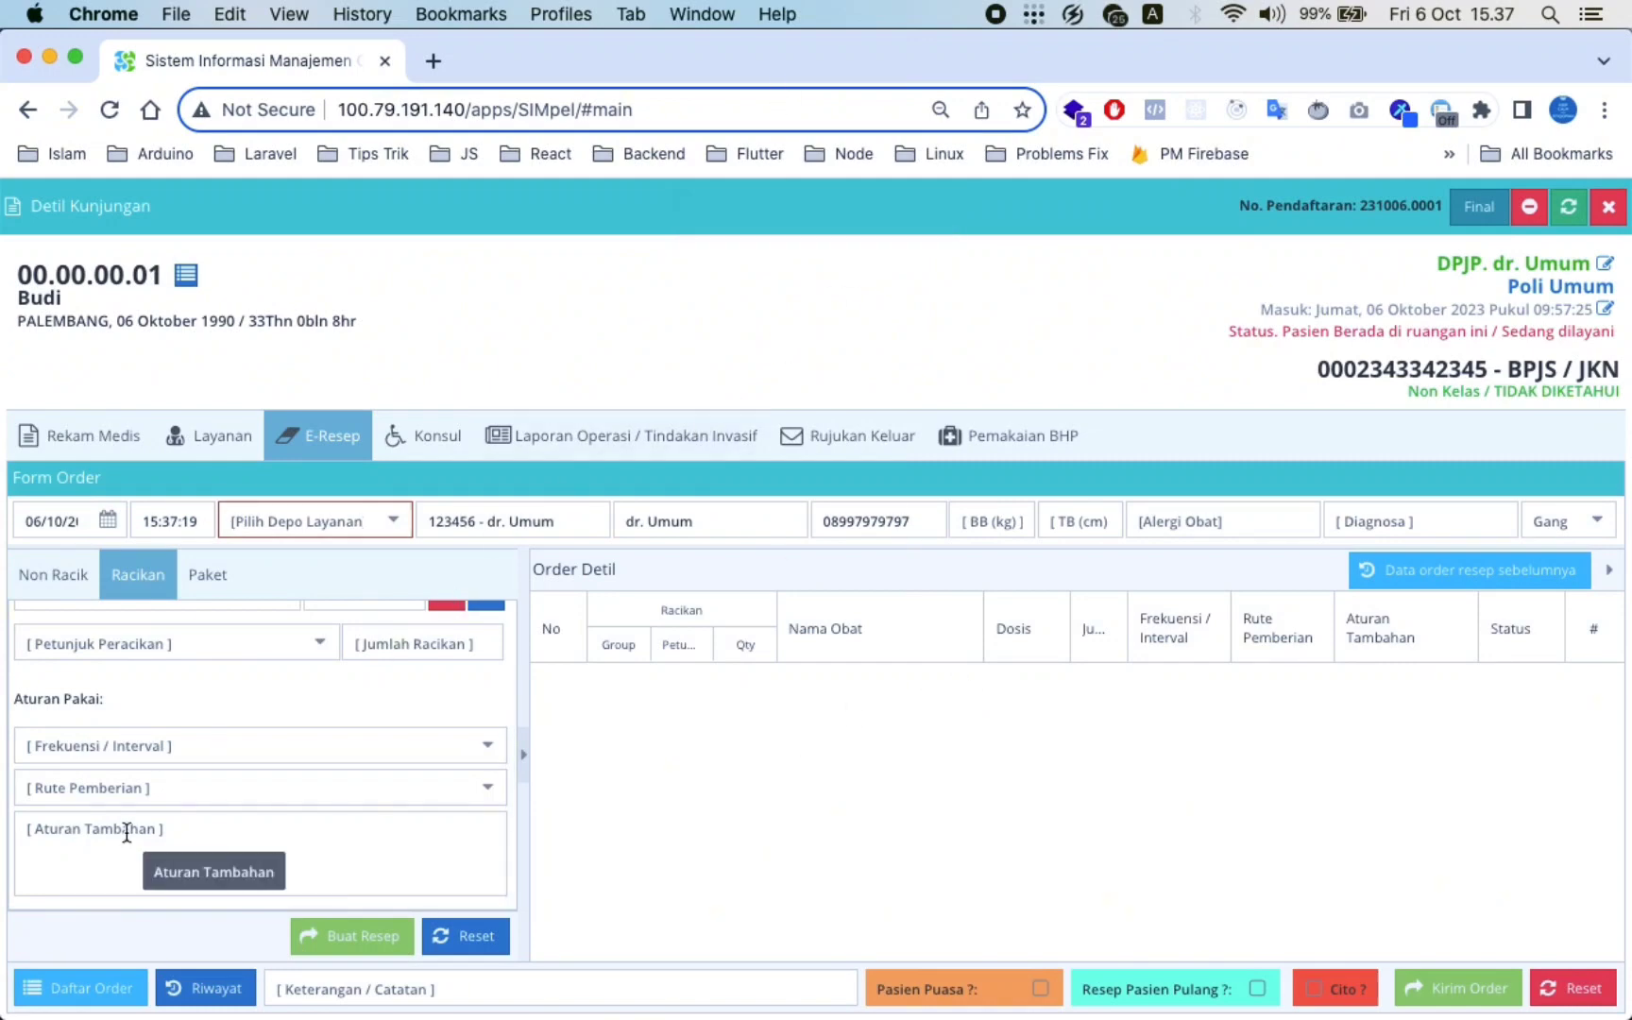
left_click(183, 984)
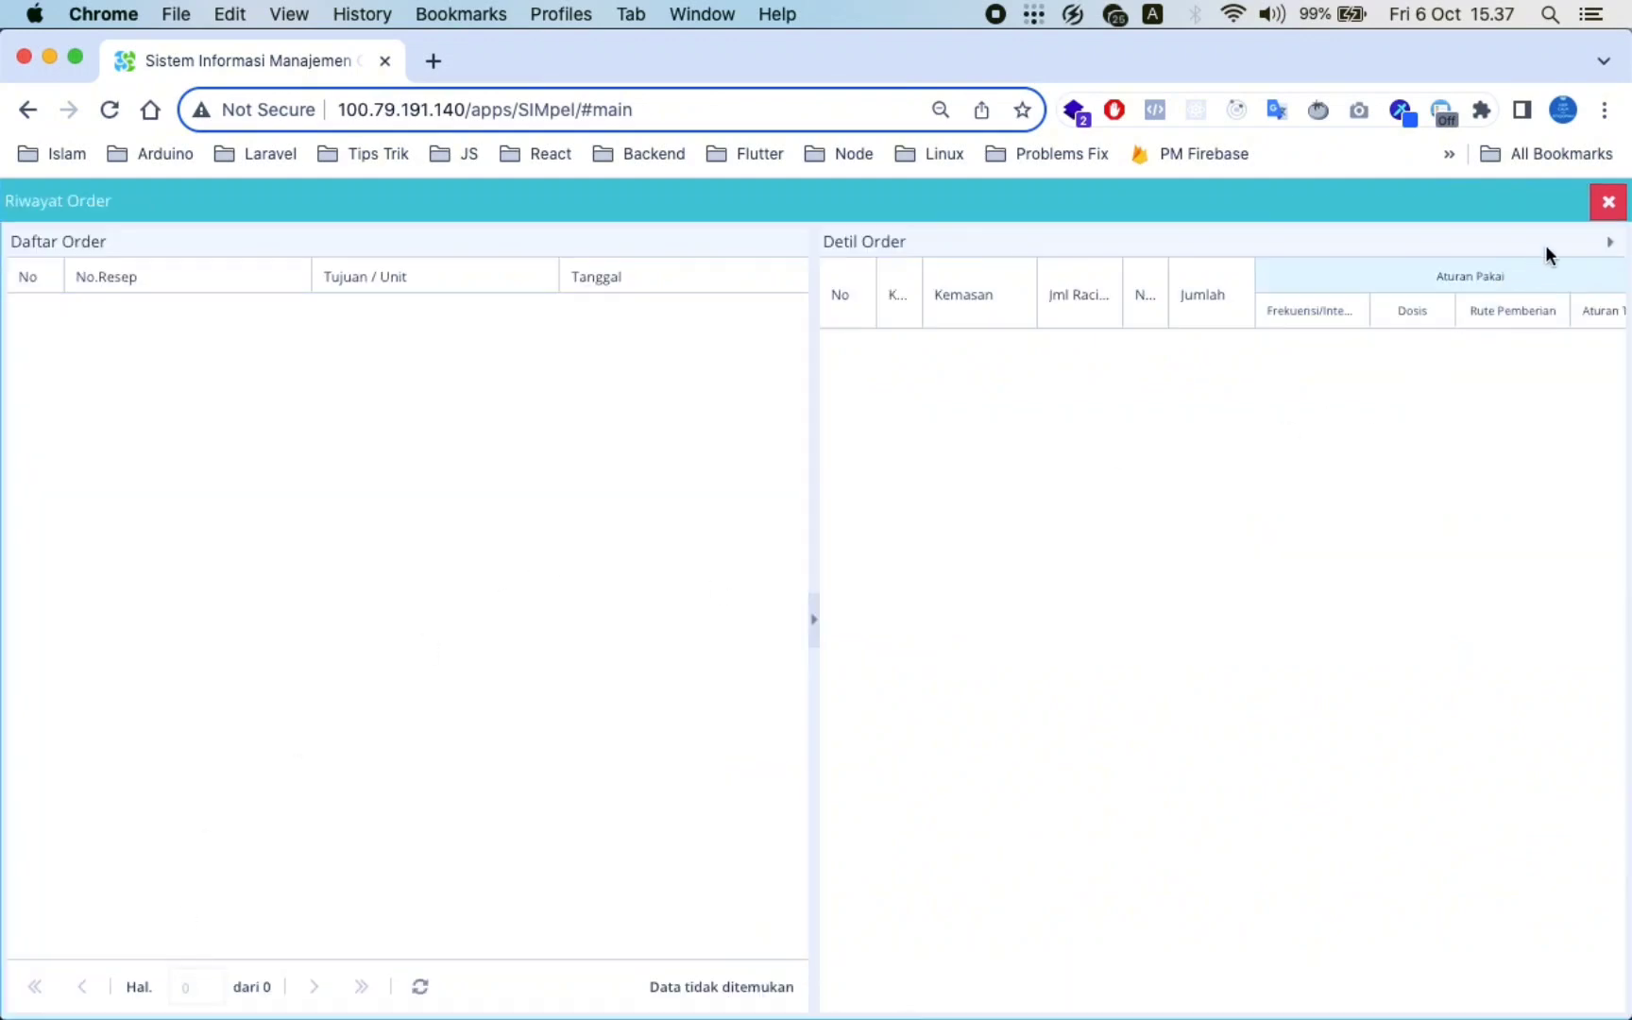
left_click(1608, 201)
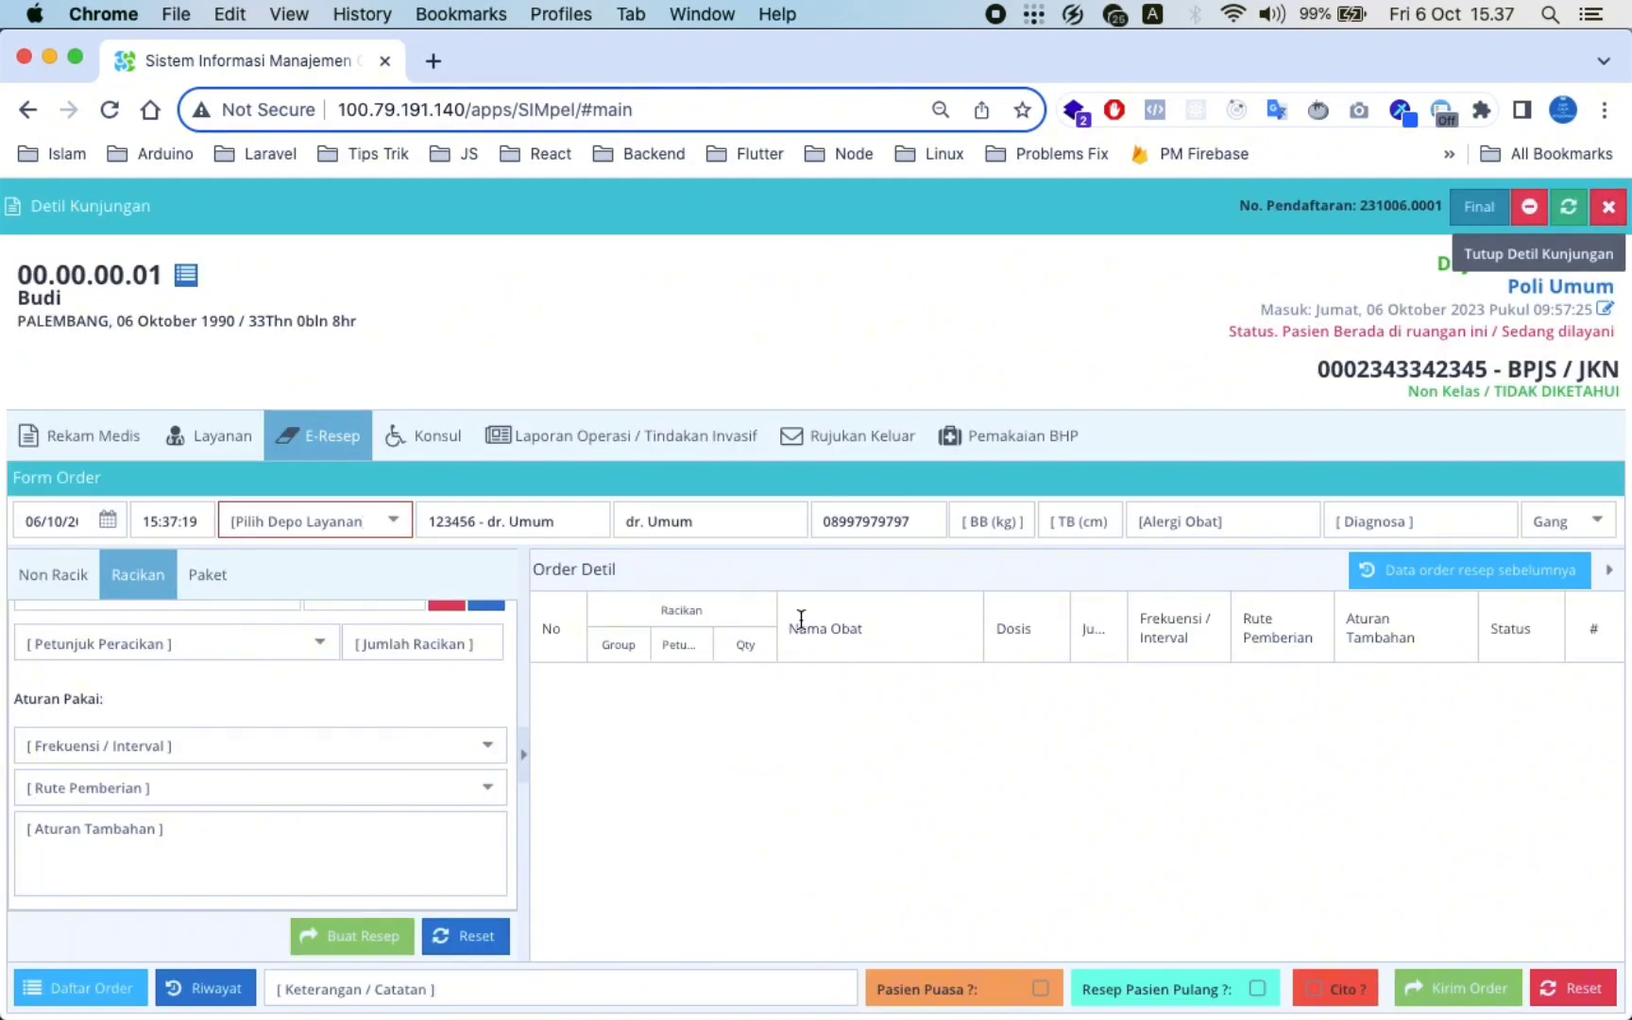
left_click(83, 988)
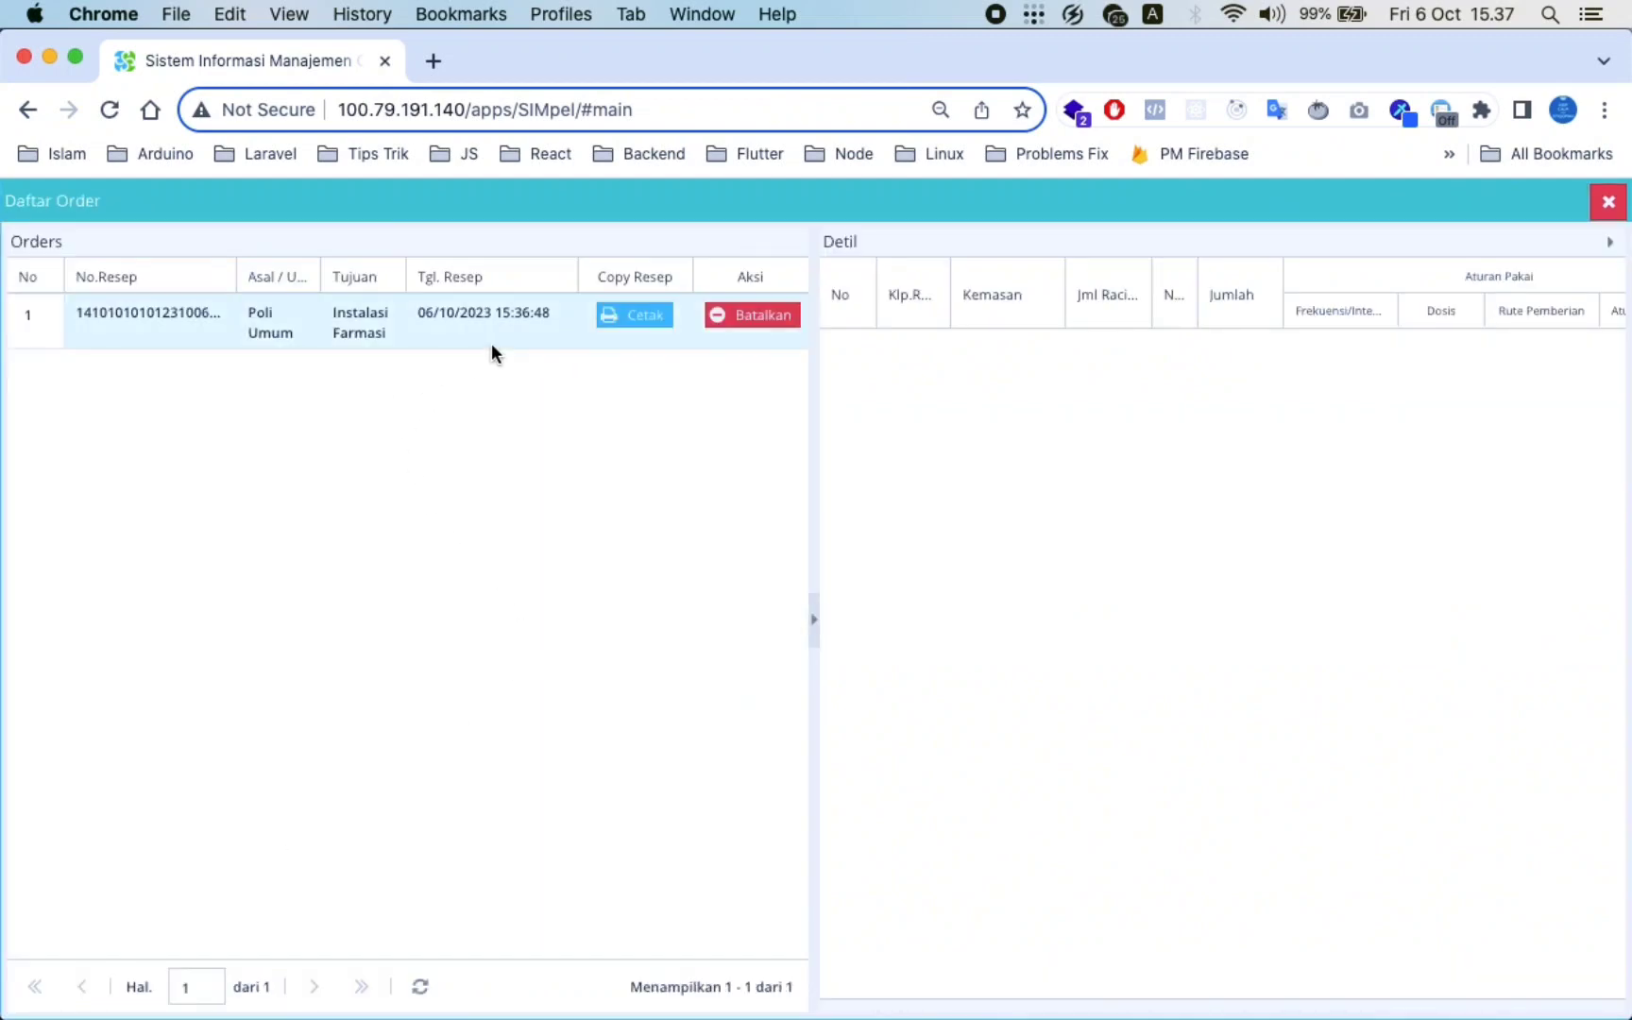
left_click(240, 327)
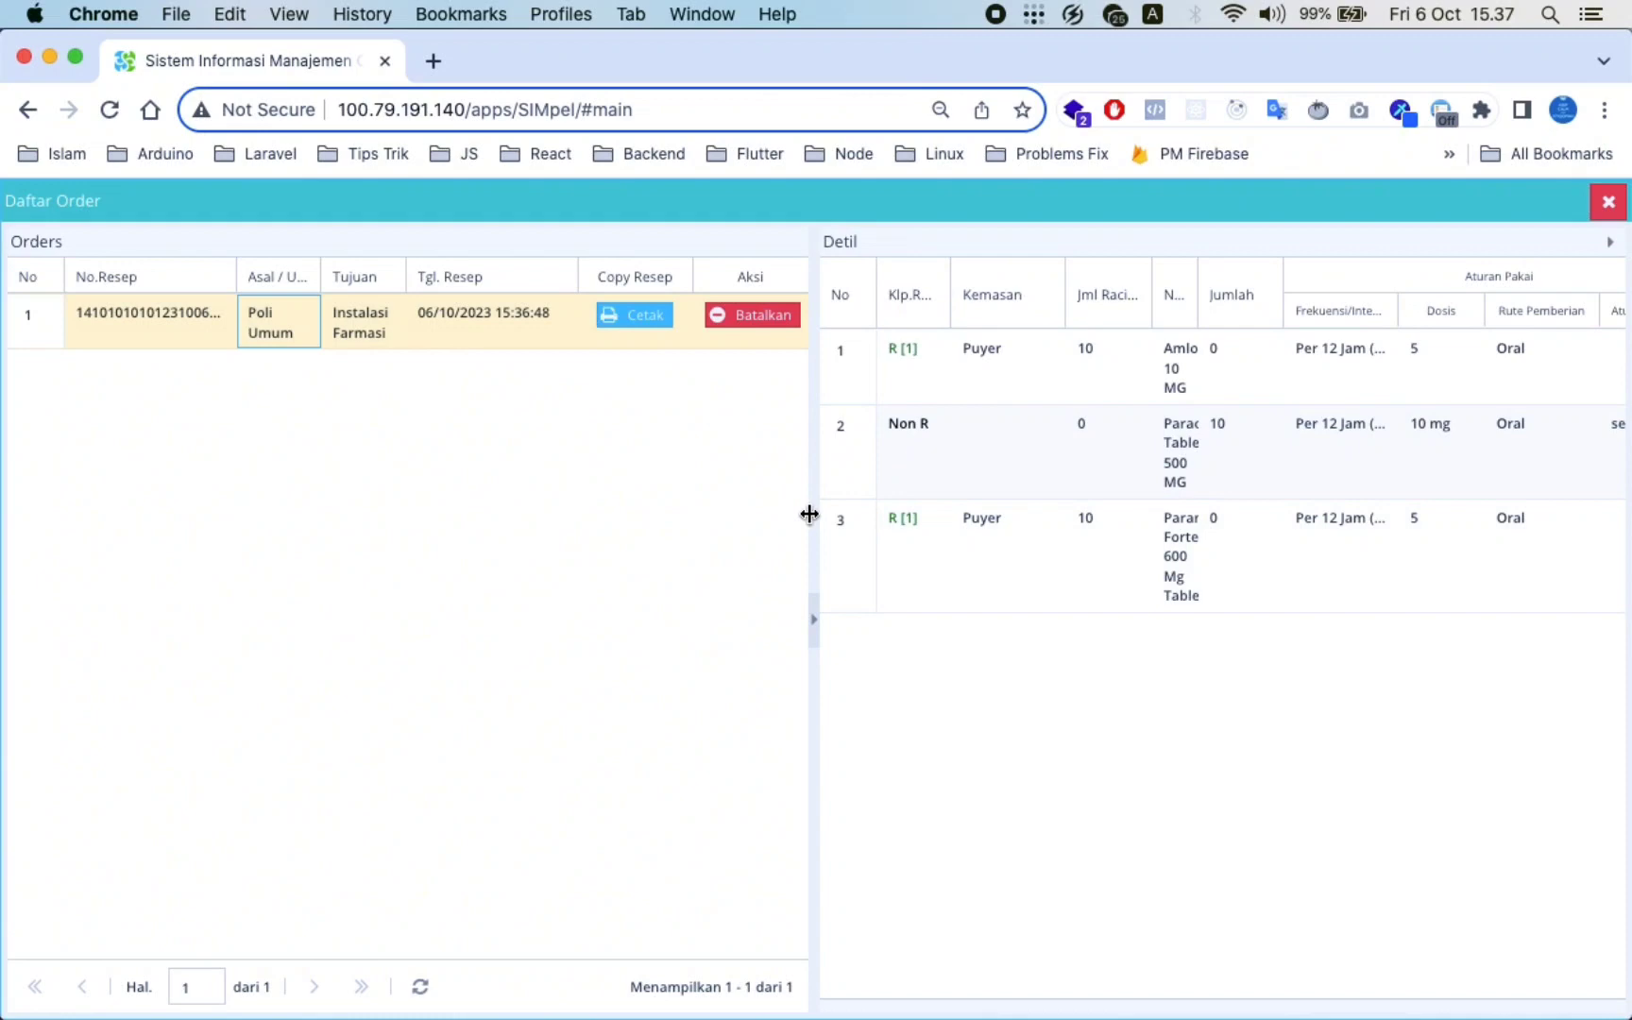
left_click_drag(810, 514, 729, 511)
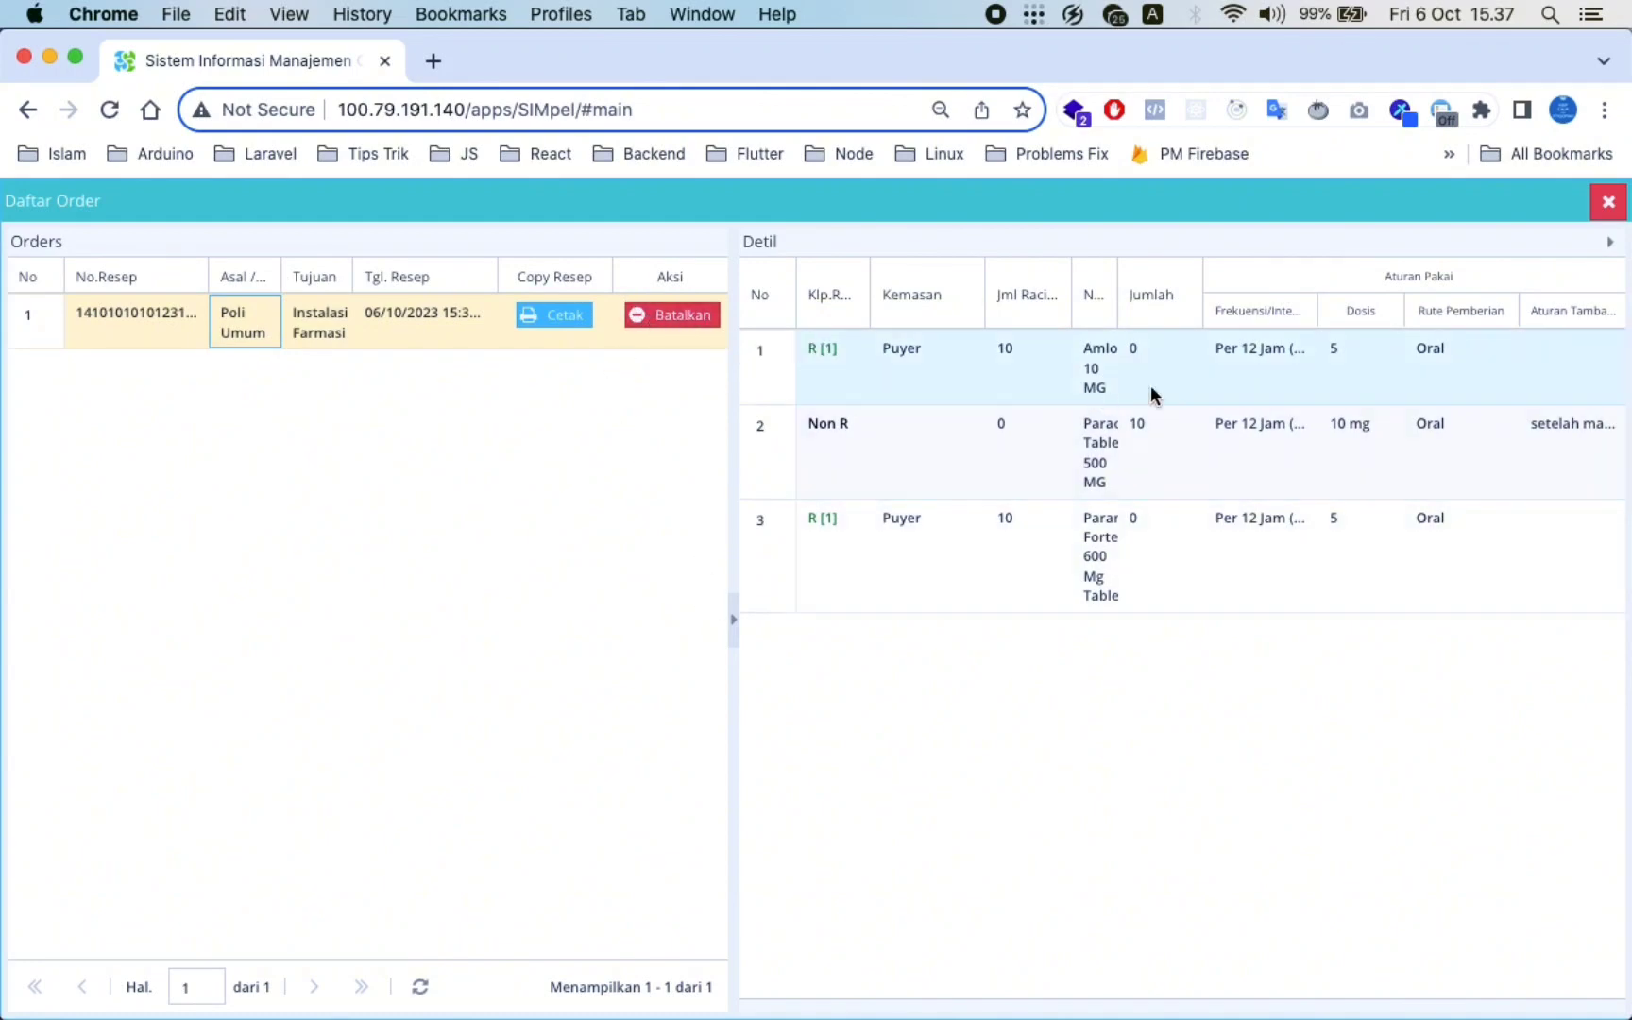
left_click(1447, 361)
left_click(1603, 203)
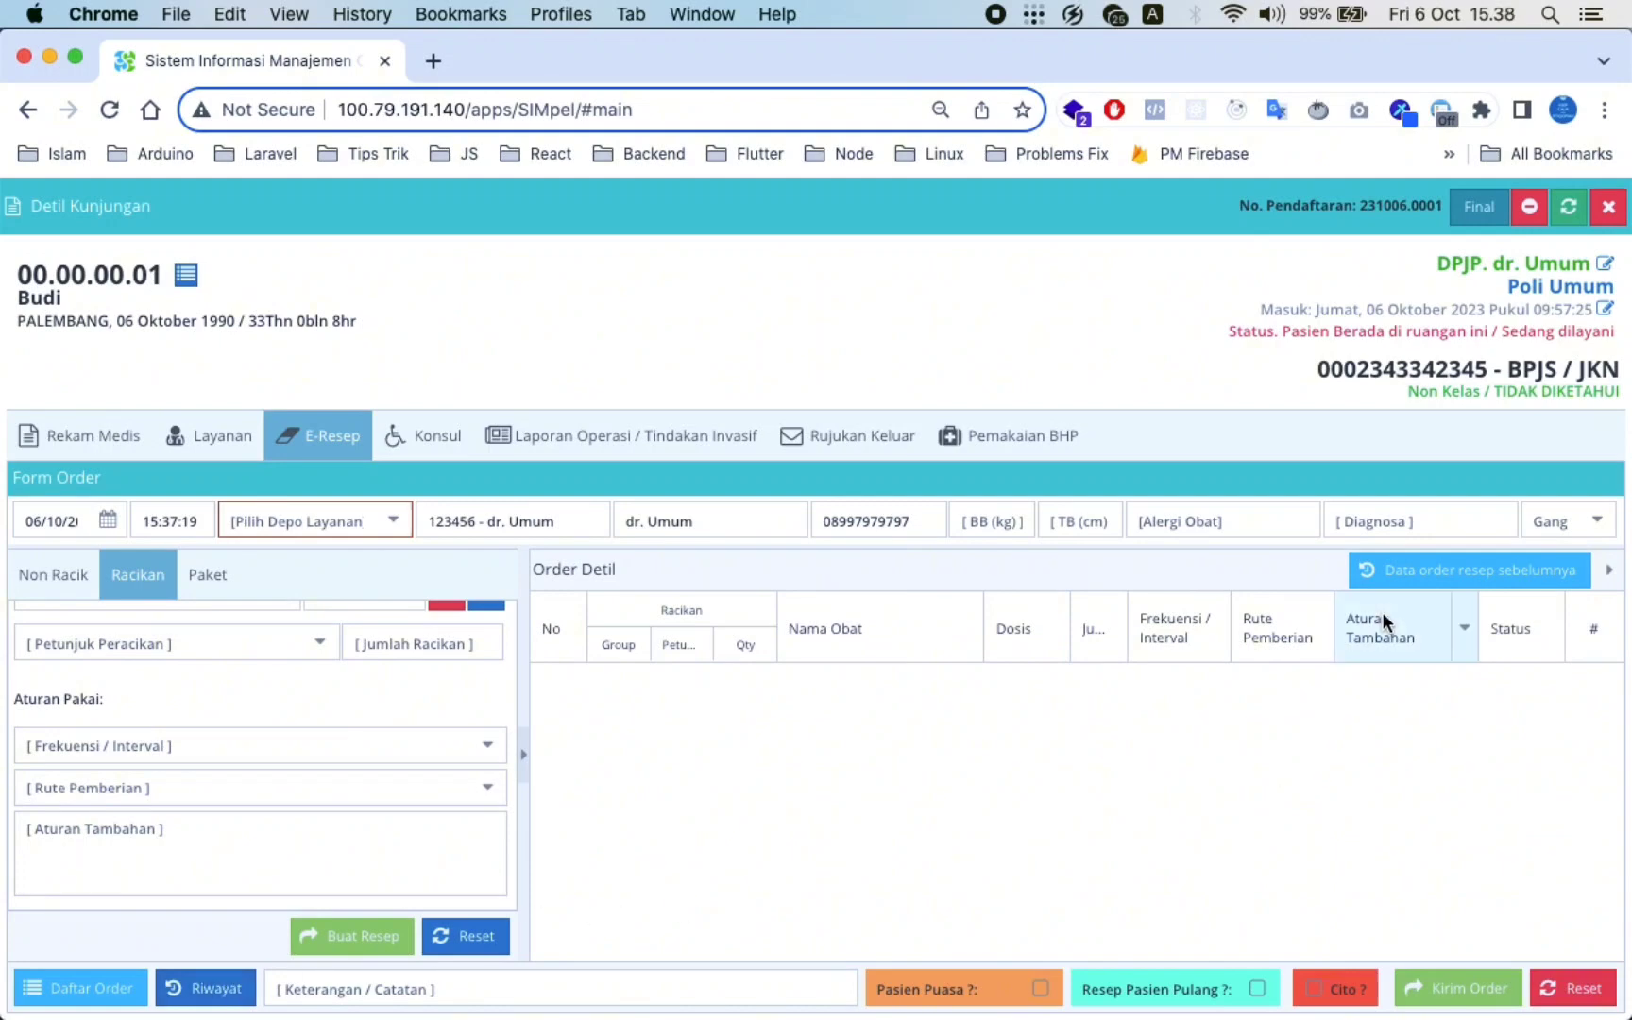
left_click(1421, 569)
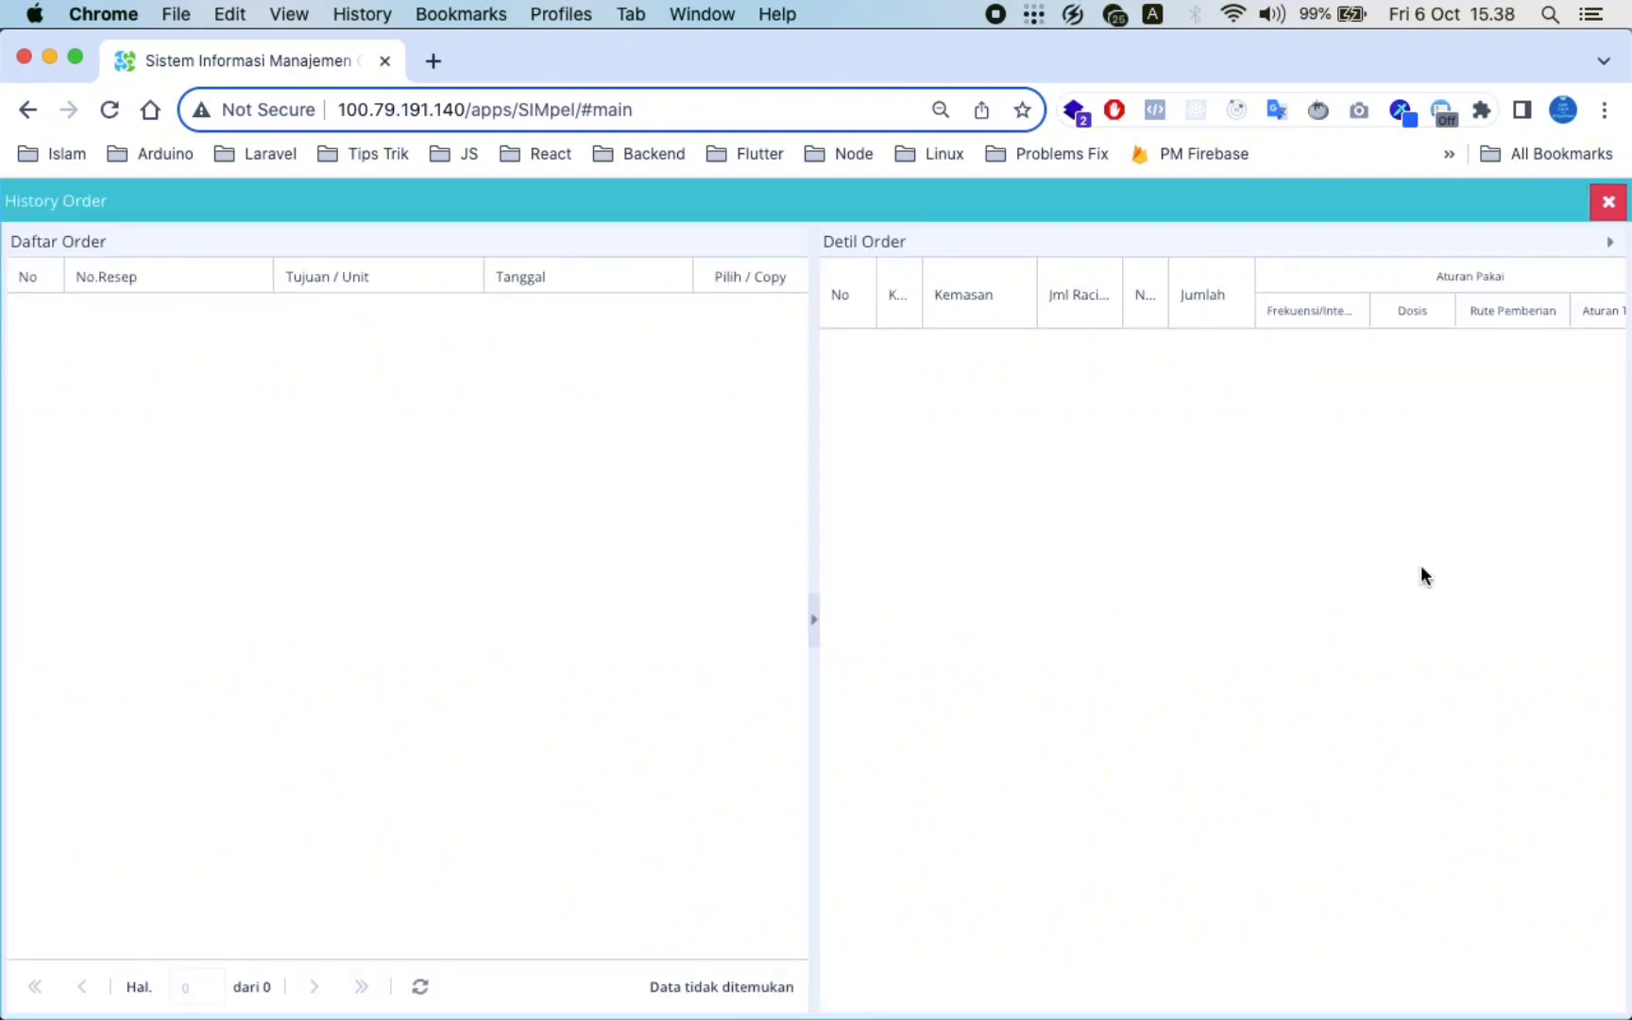
left_click(1607, 204)
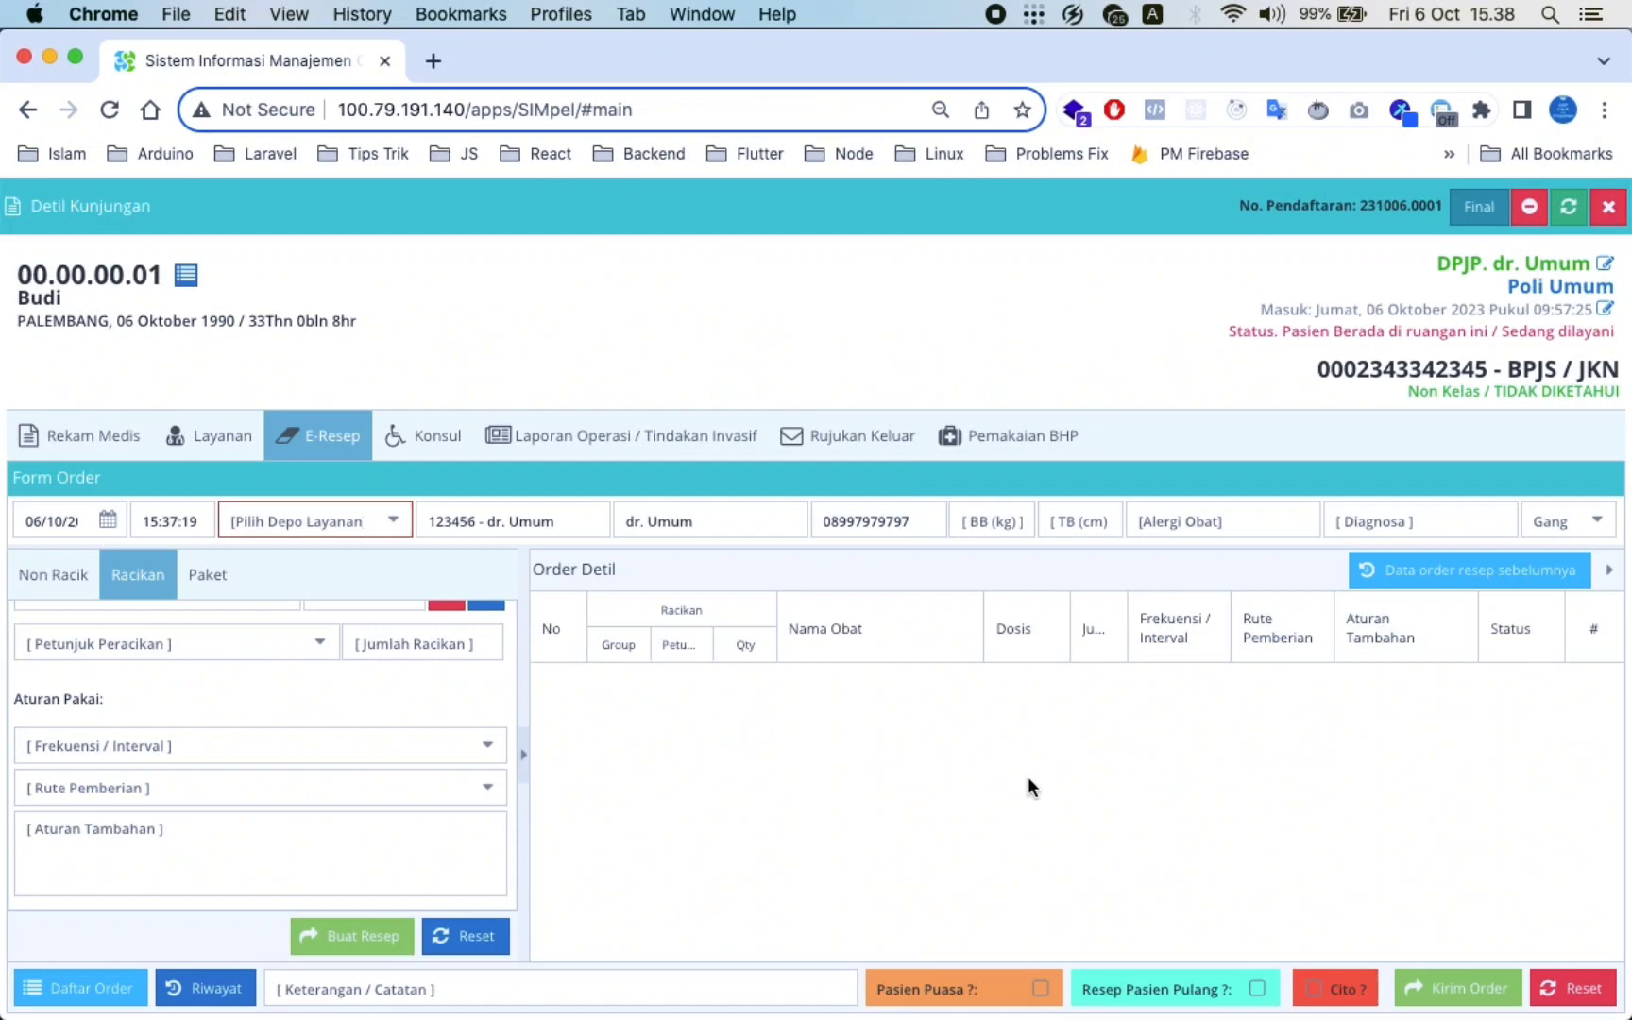
Finalize the patient's Rekam Medis, then finalize the whole visit so its status becomes Selesai
left_click(126, 442)
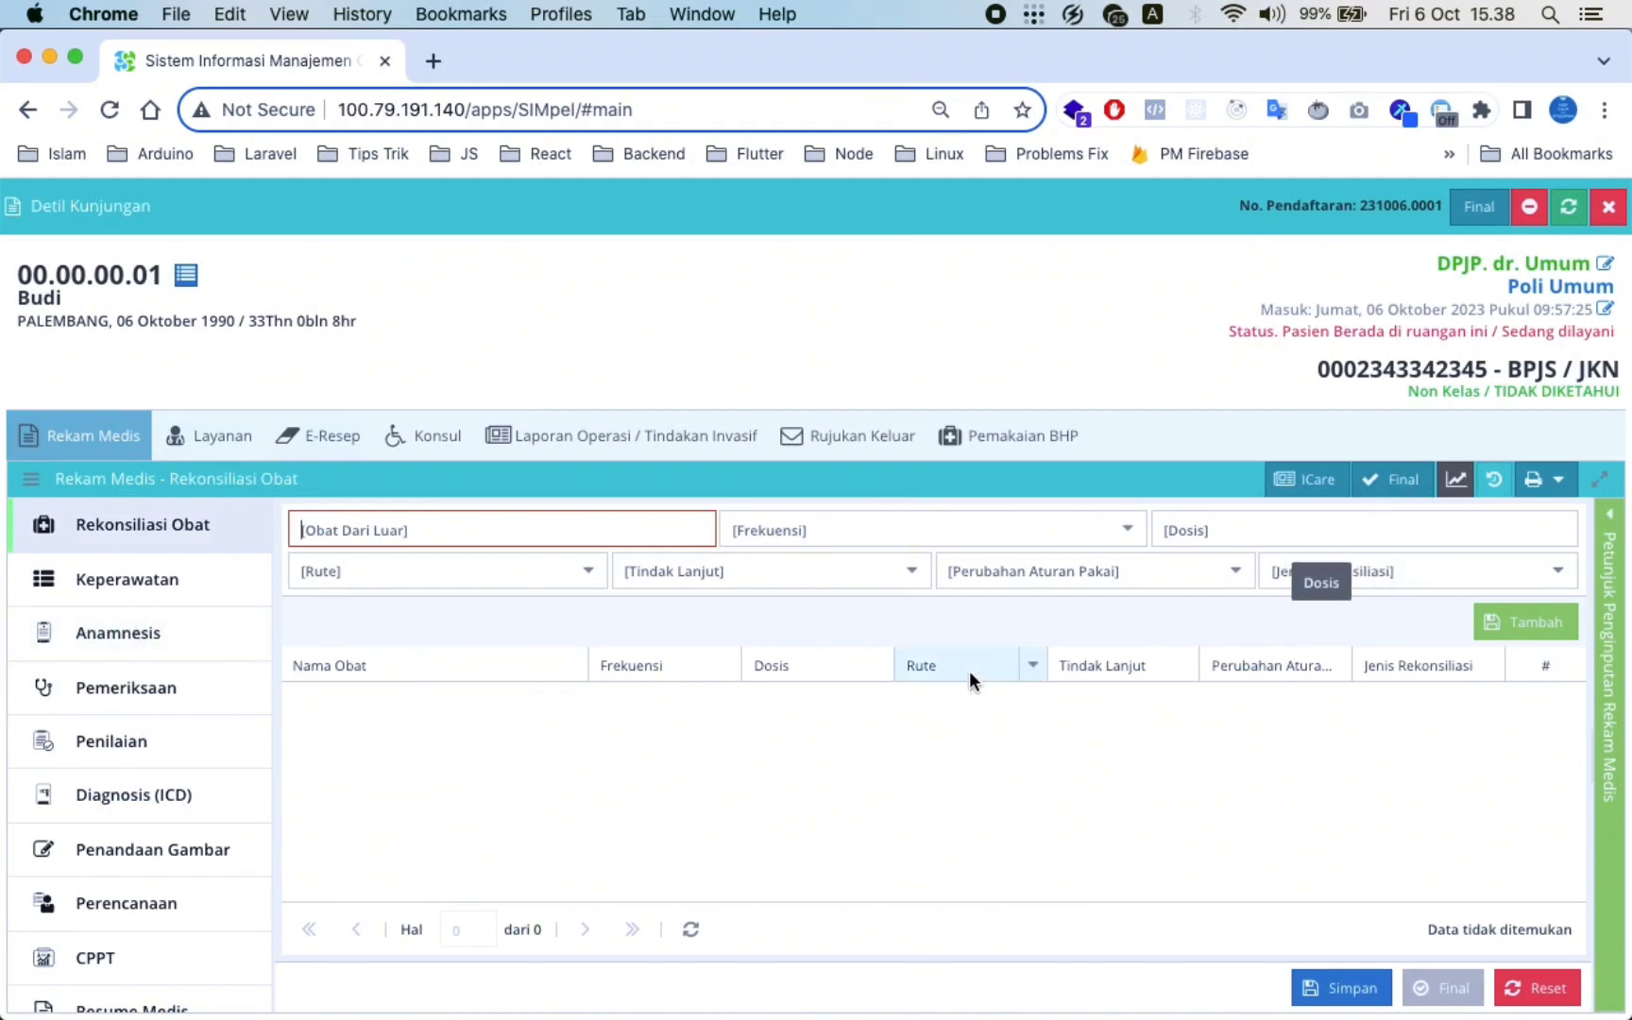
left_click(1392, 484)
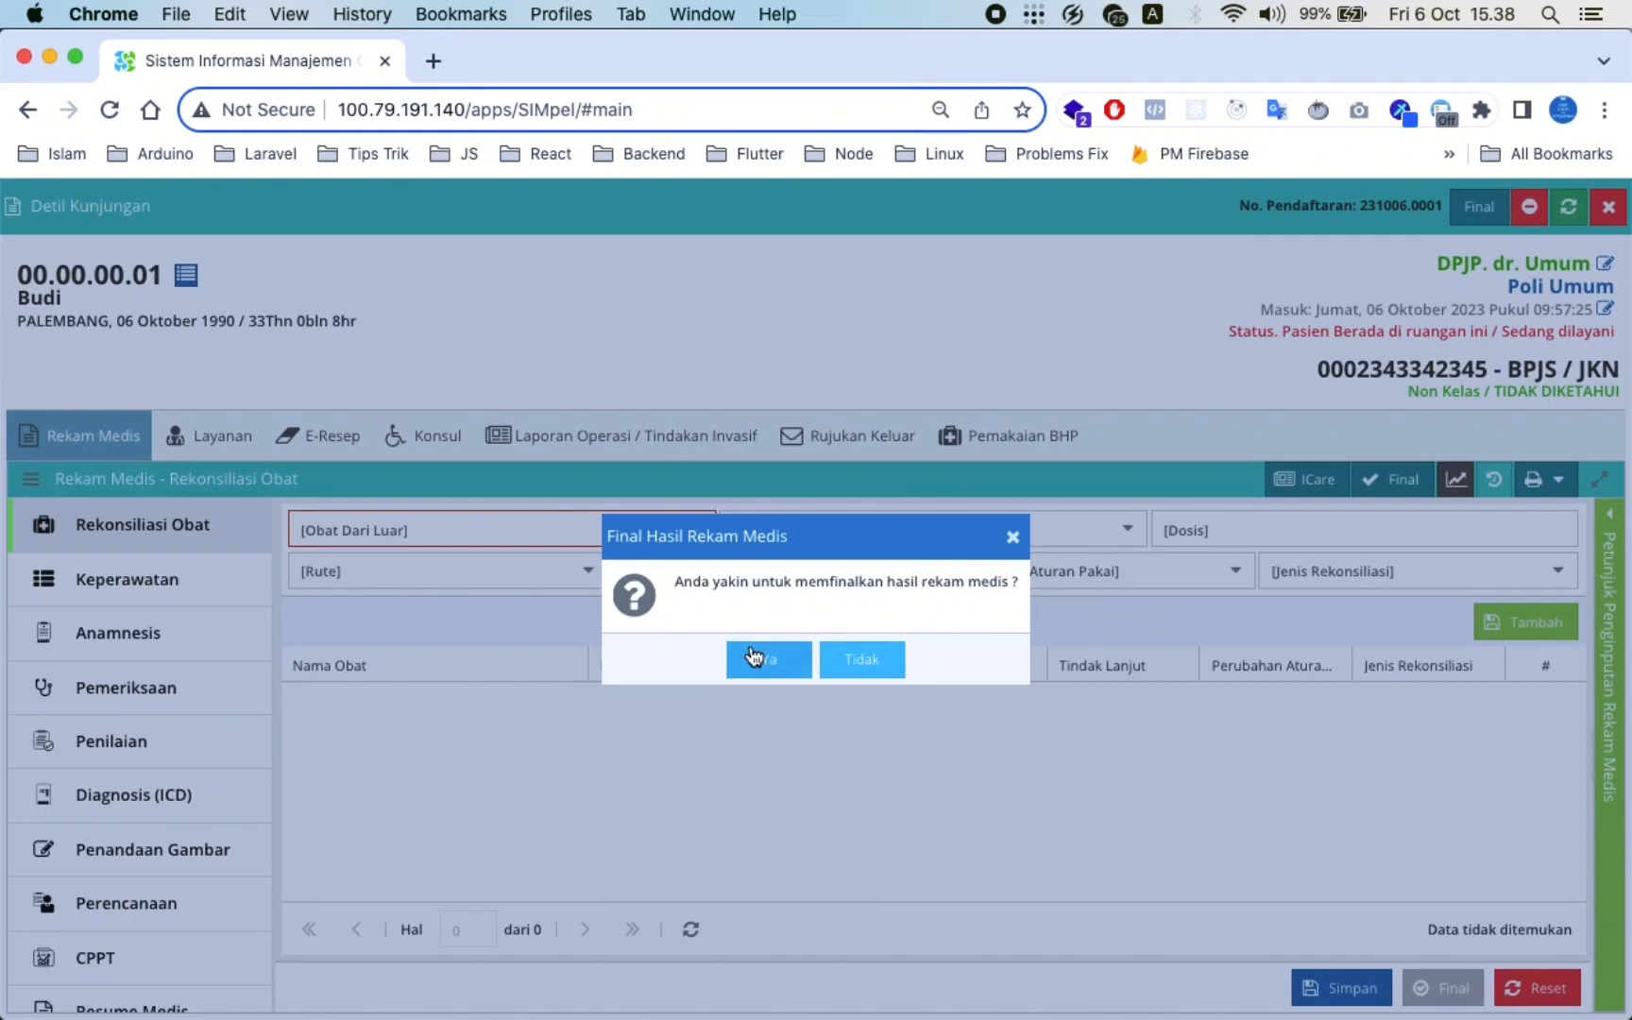
left_click(752, 657)
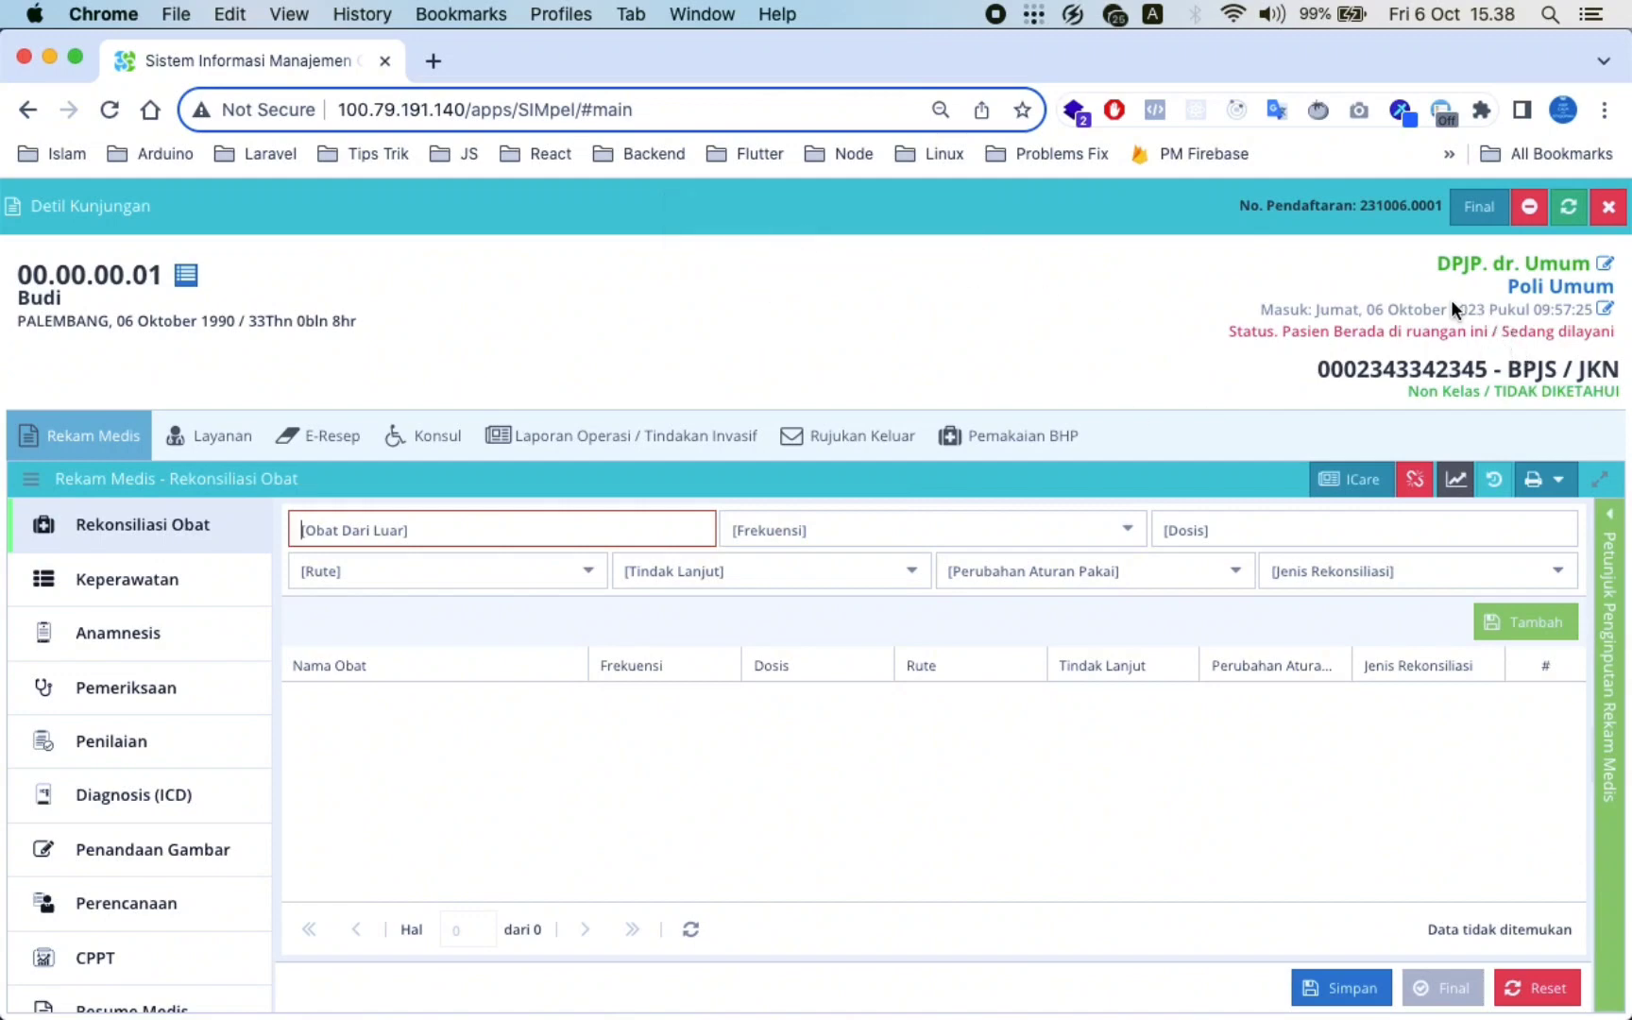
left_click(1477, 210)
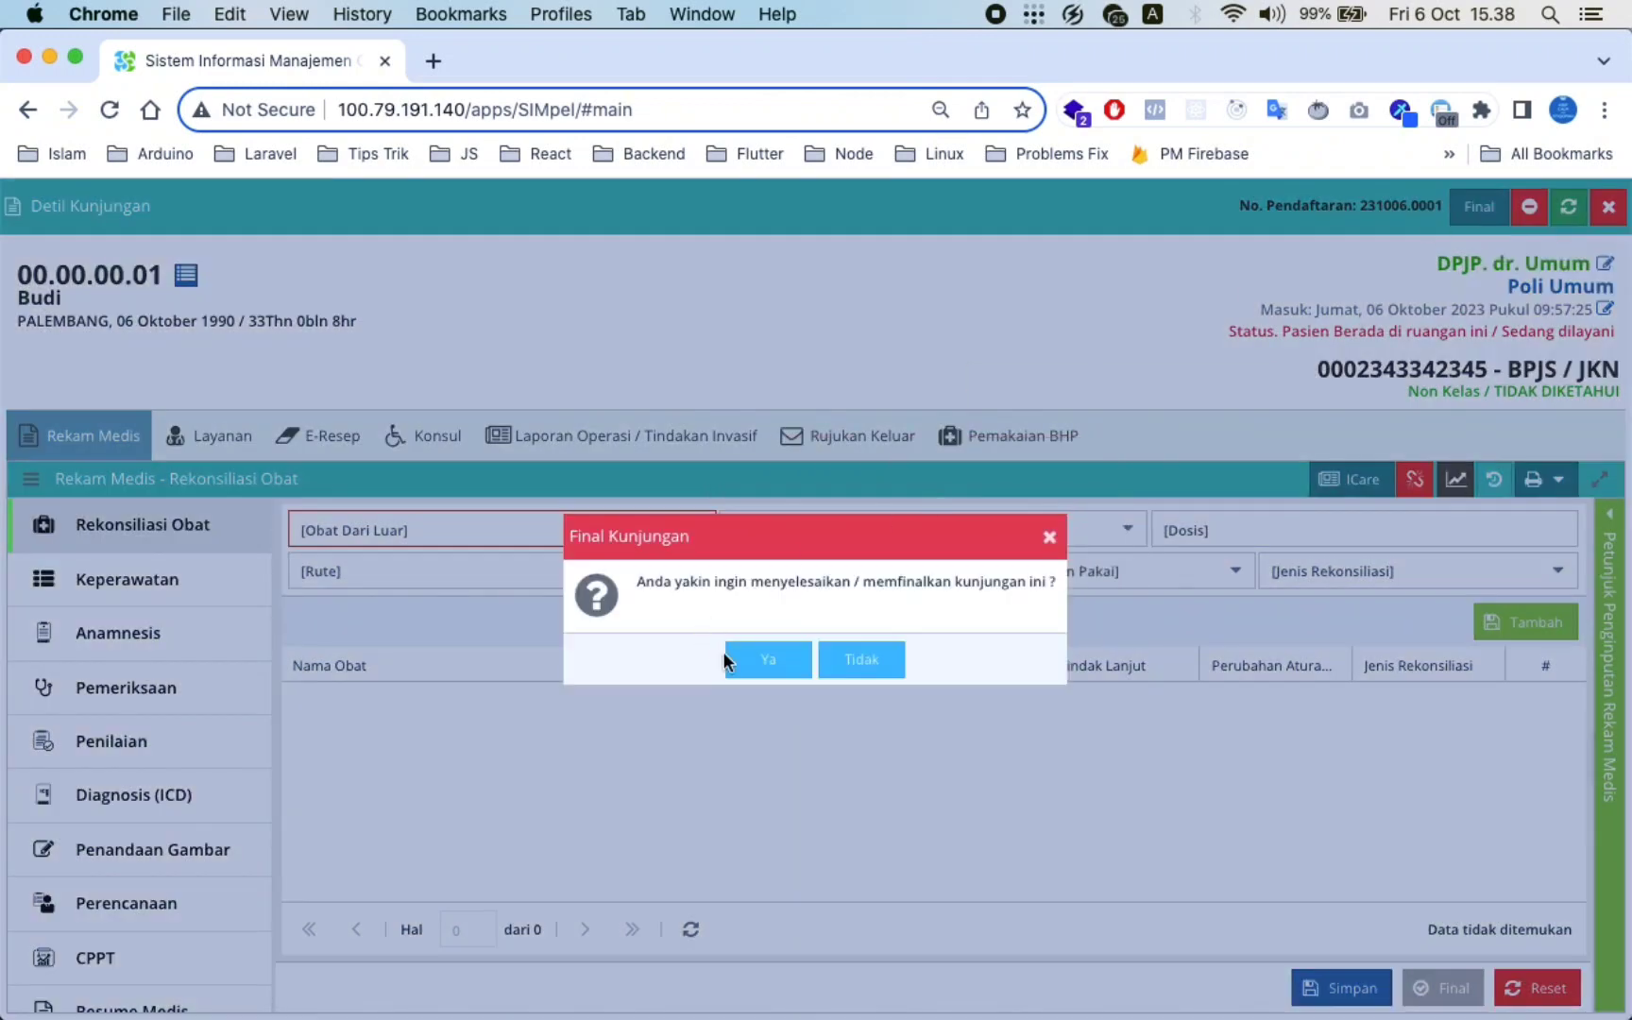
left_click(782, 663)
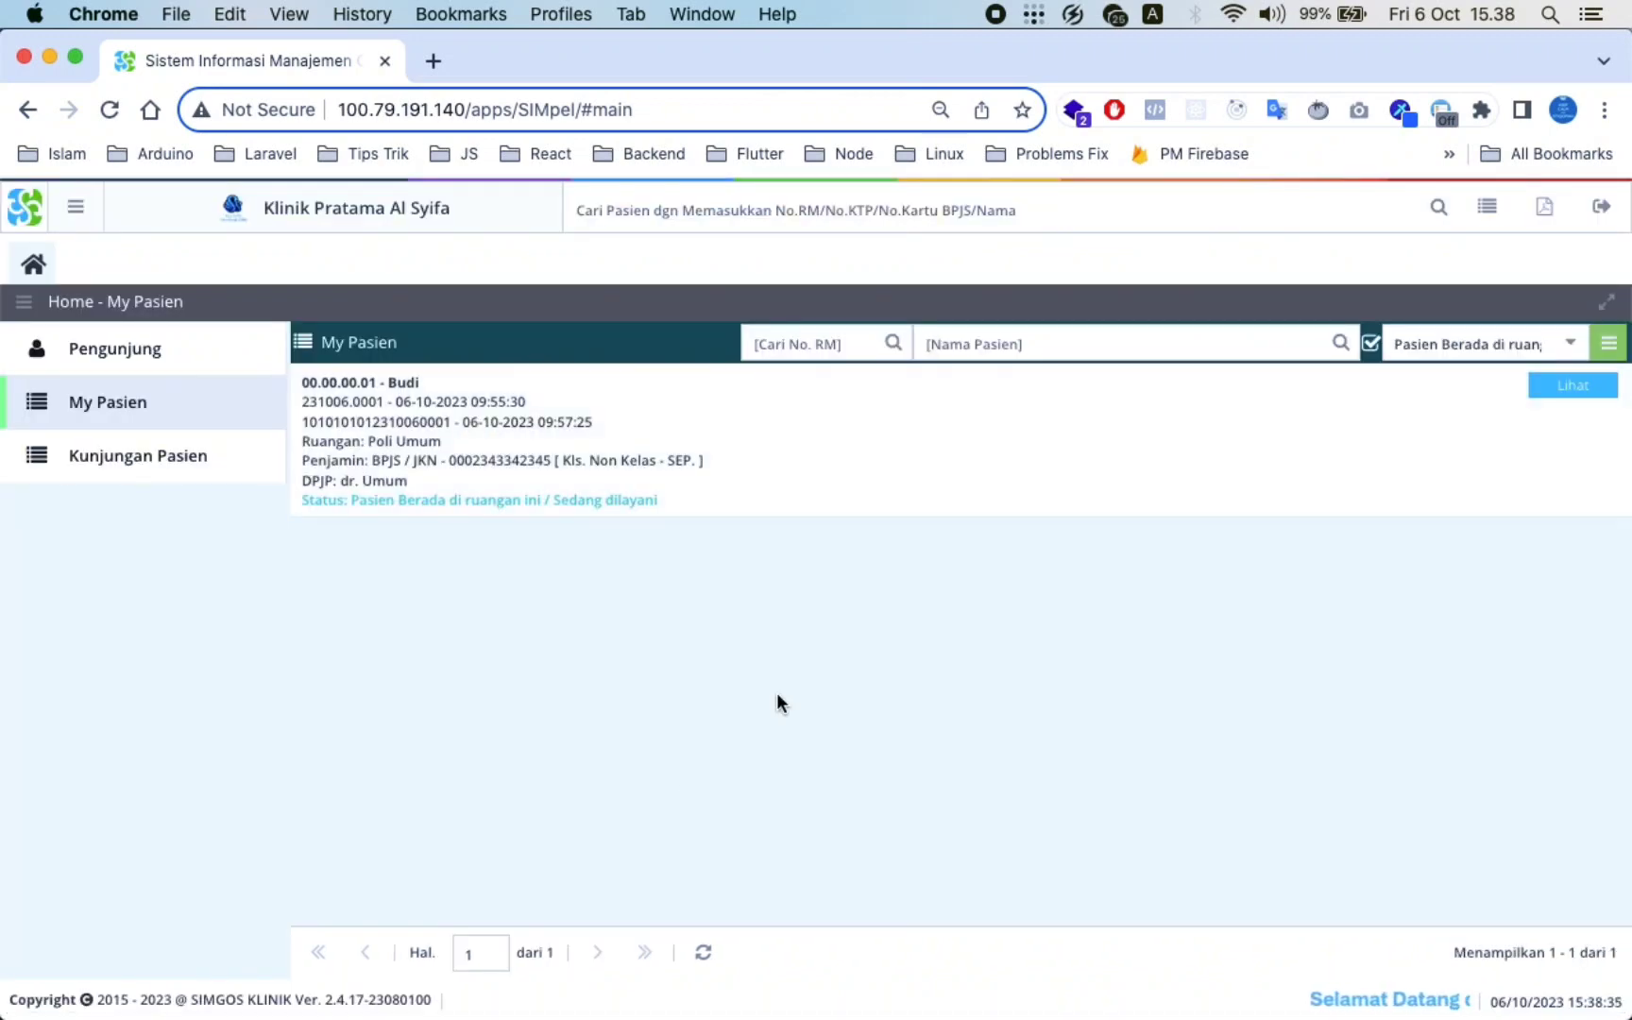
Refresh My Pasien and filter by Selesai to confirm the finished visit appears there
left_click(704, 953)
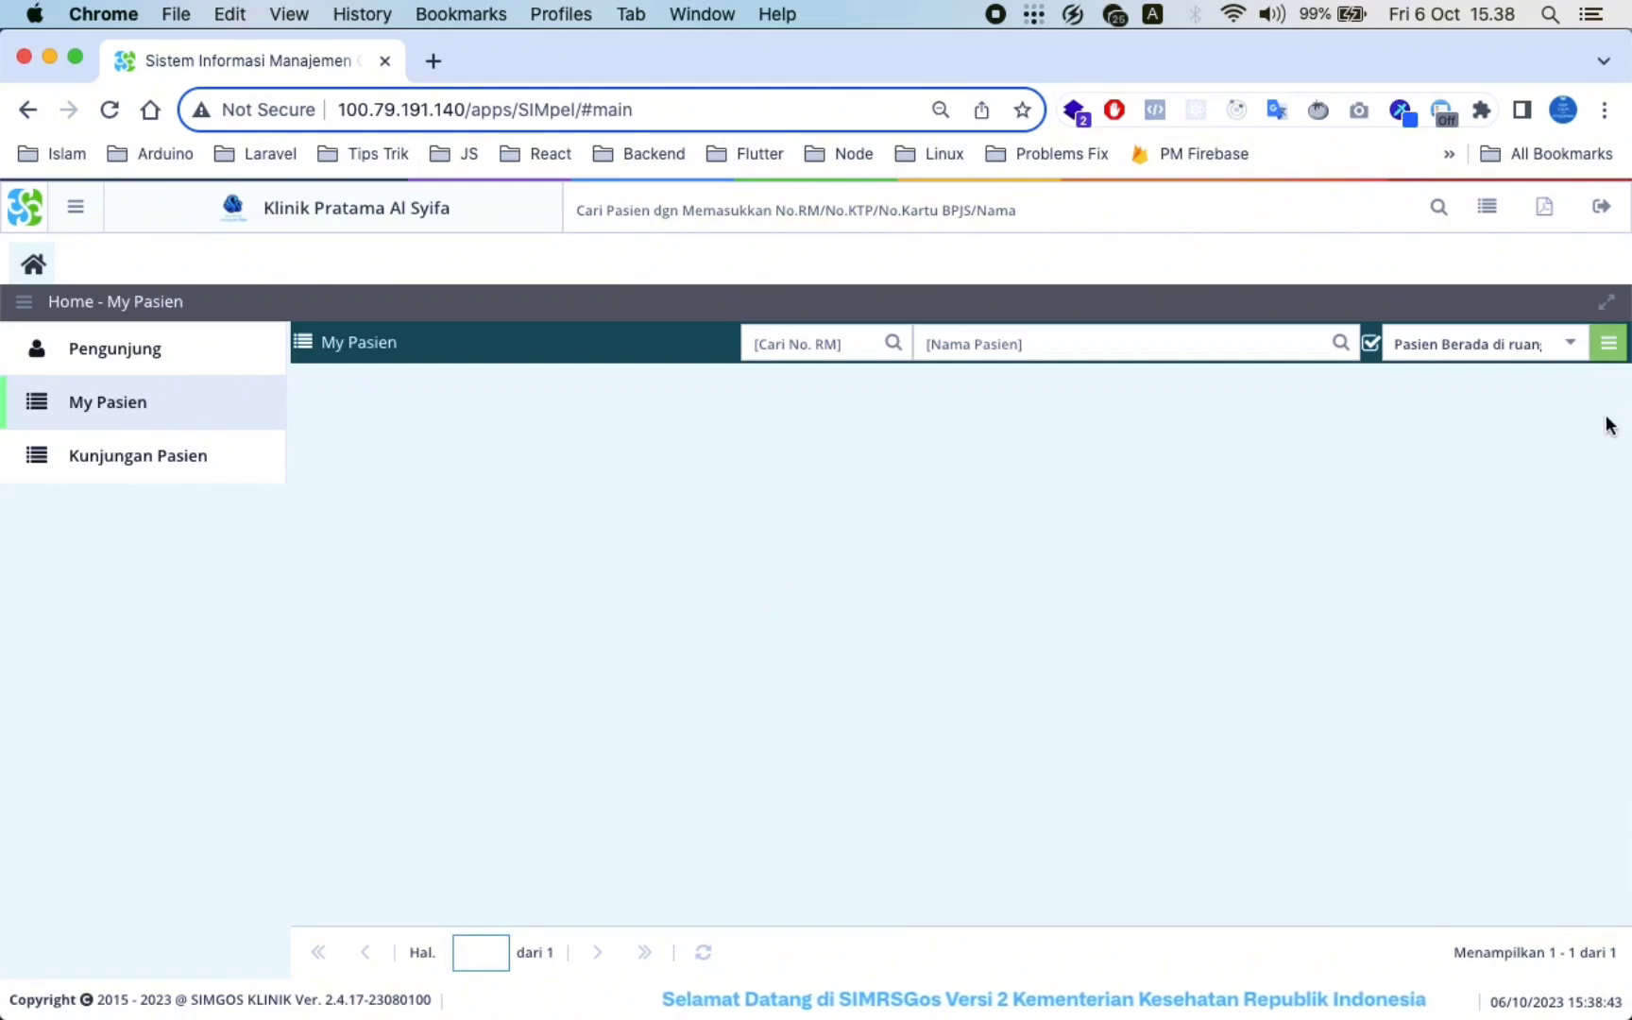
left_click(1568, 348)
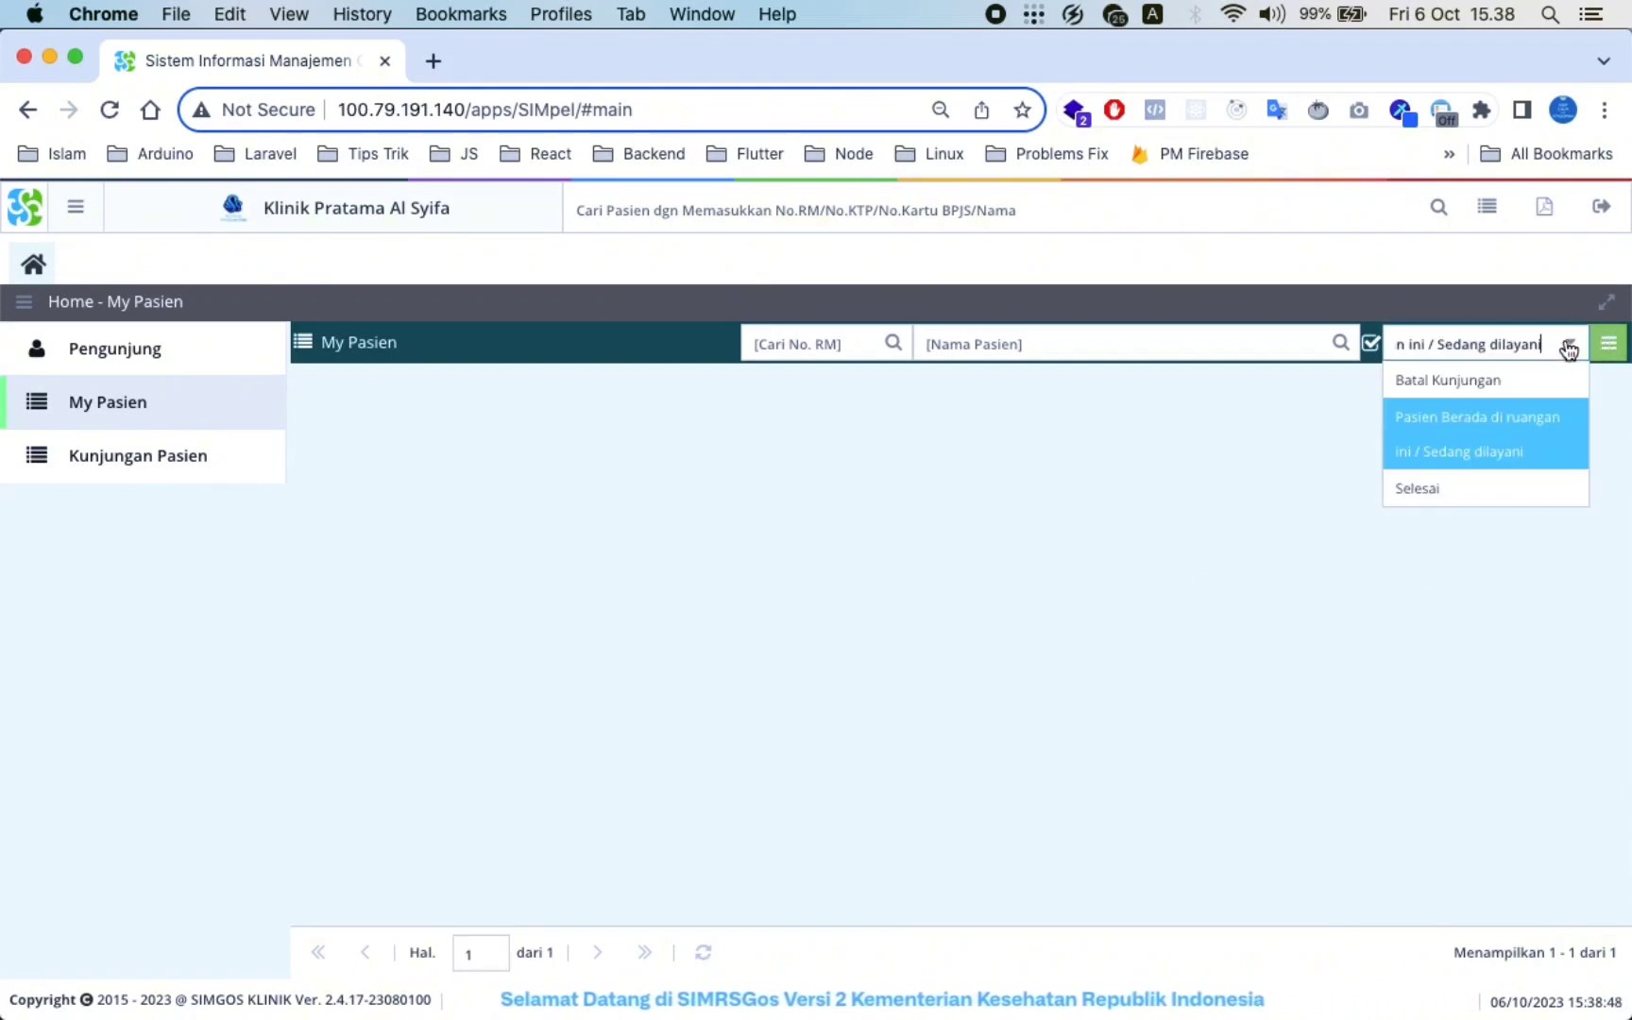
left_click(1455, 485)
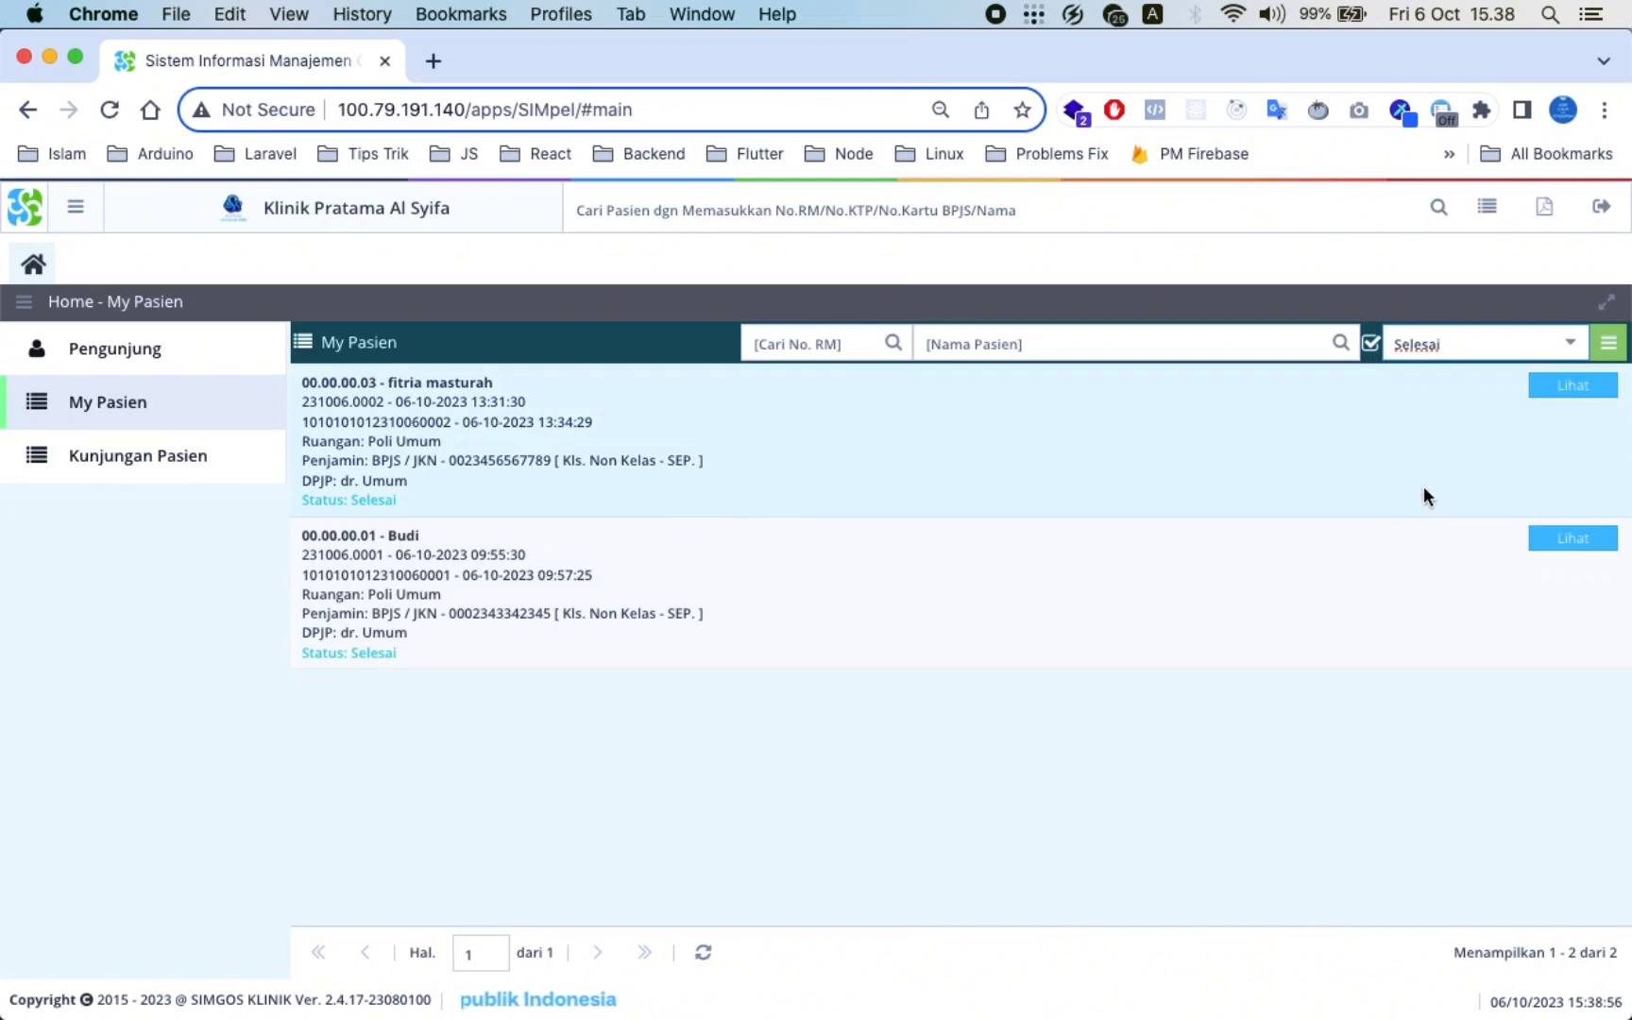
Set the filter back to in-room patients and reload My Pasien, which now lists no patients
left_click(1568, 344)
left_click(1474, 444)
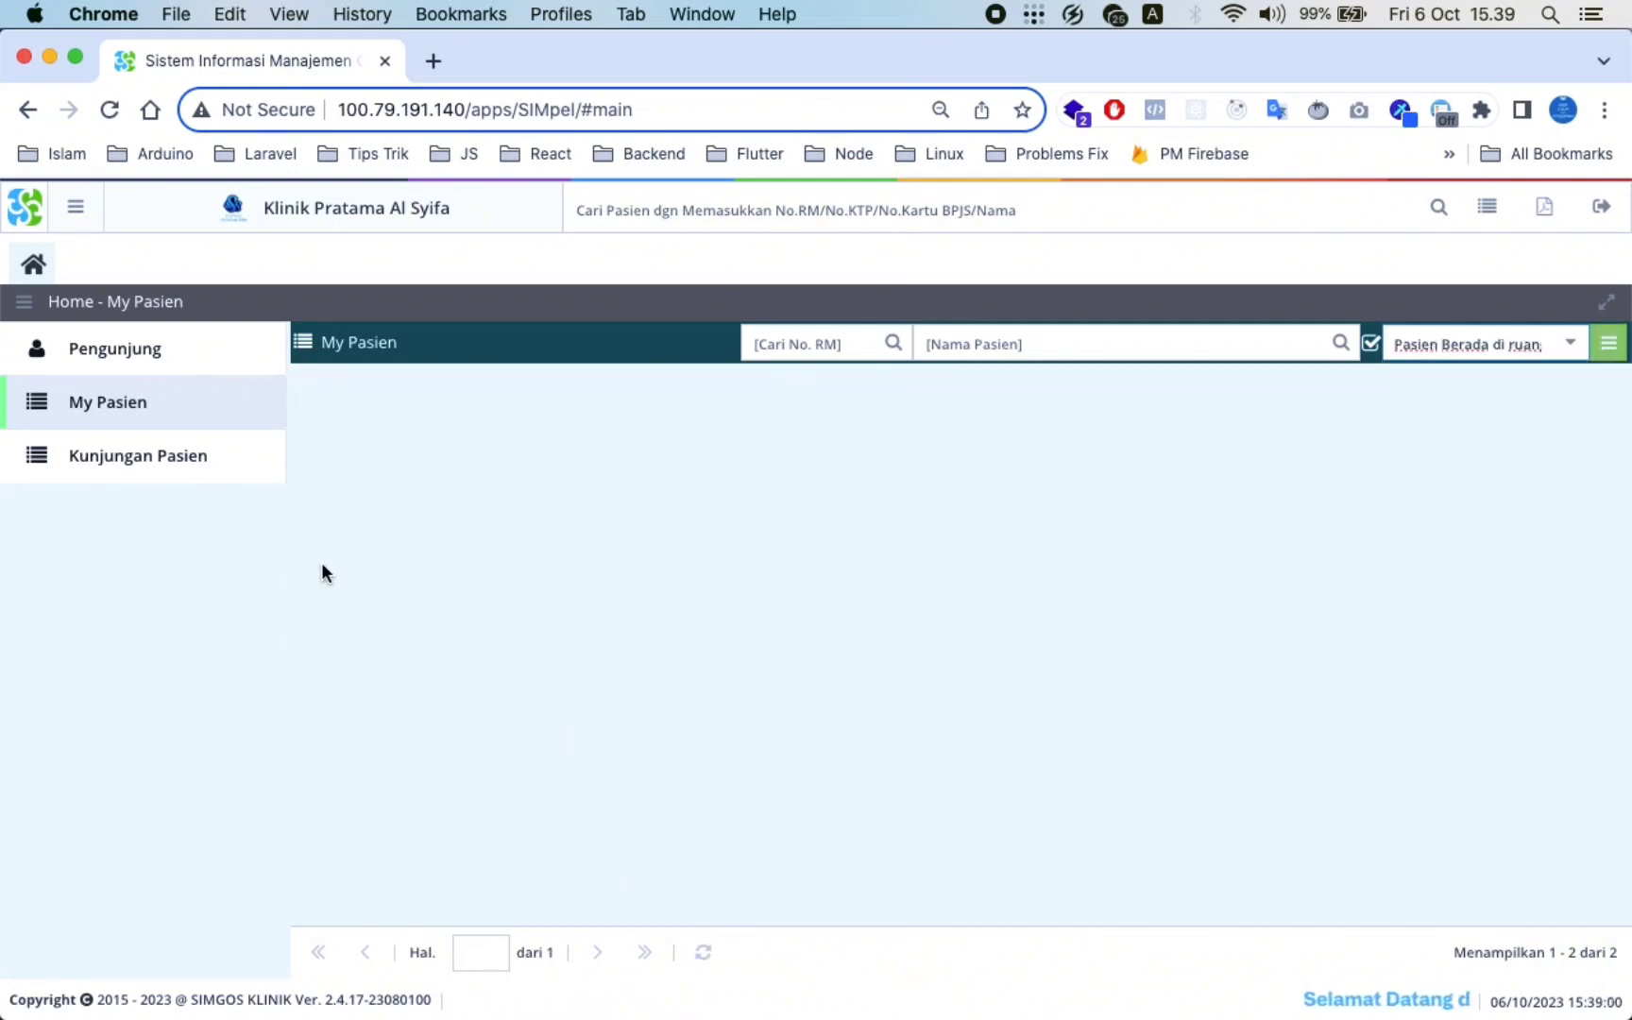
left_click(200, 470)
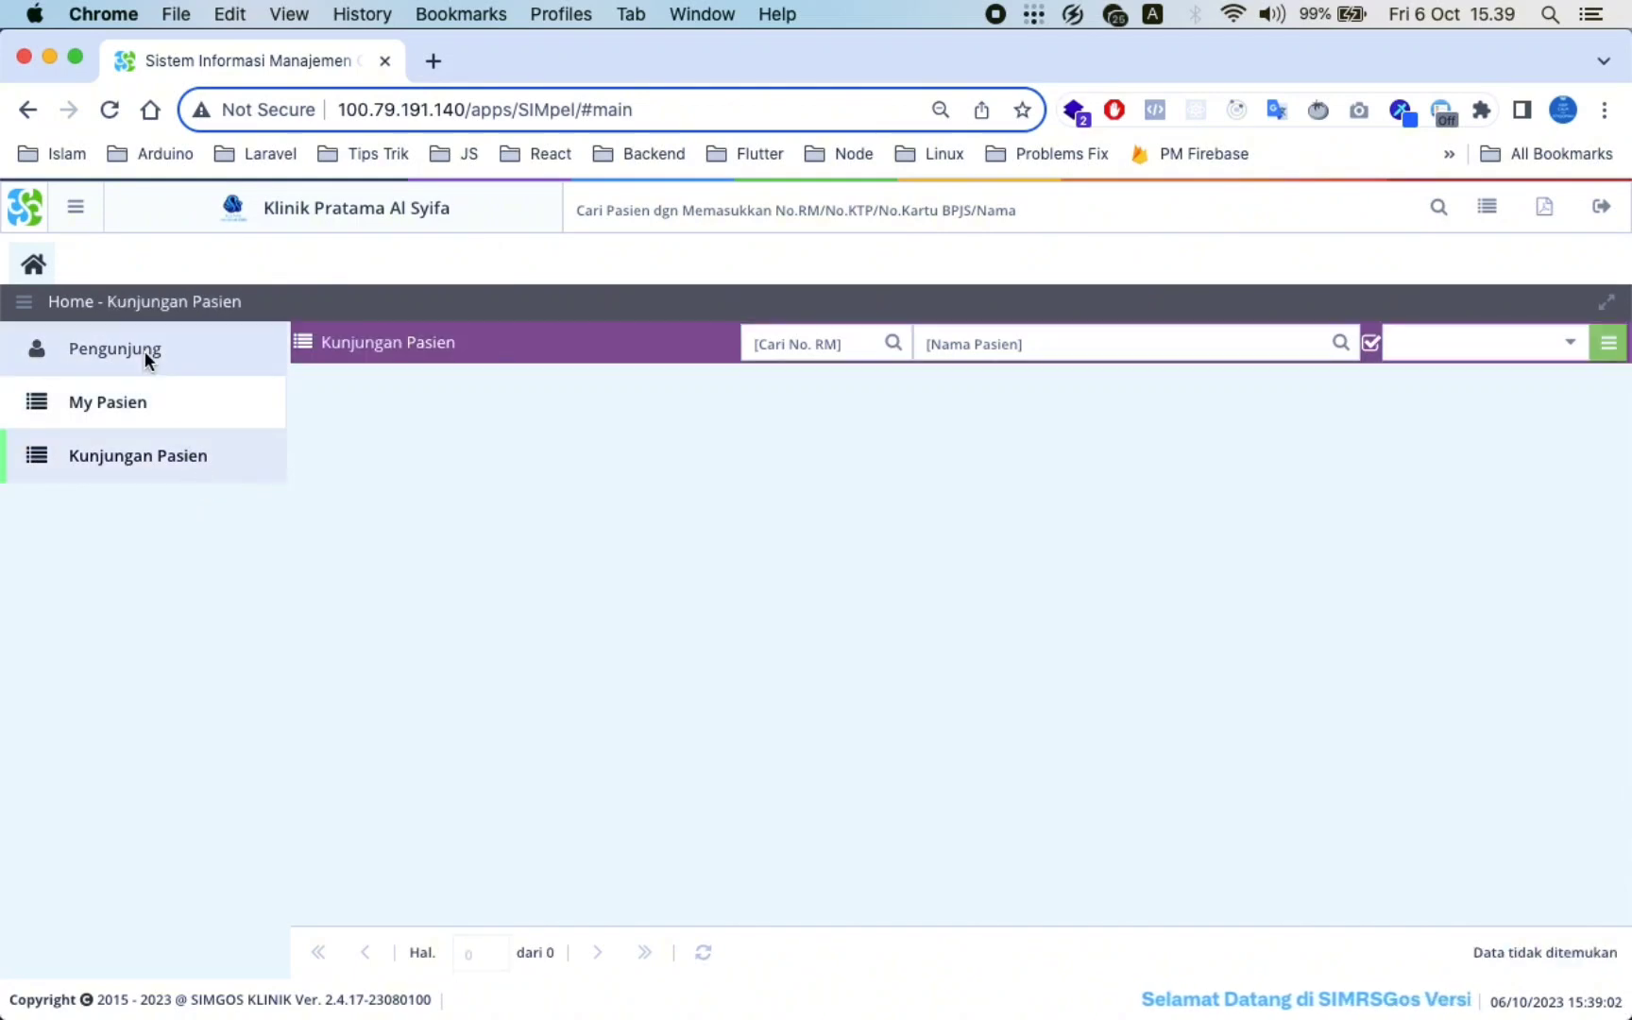
left_click(145, 407)
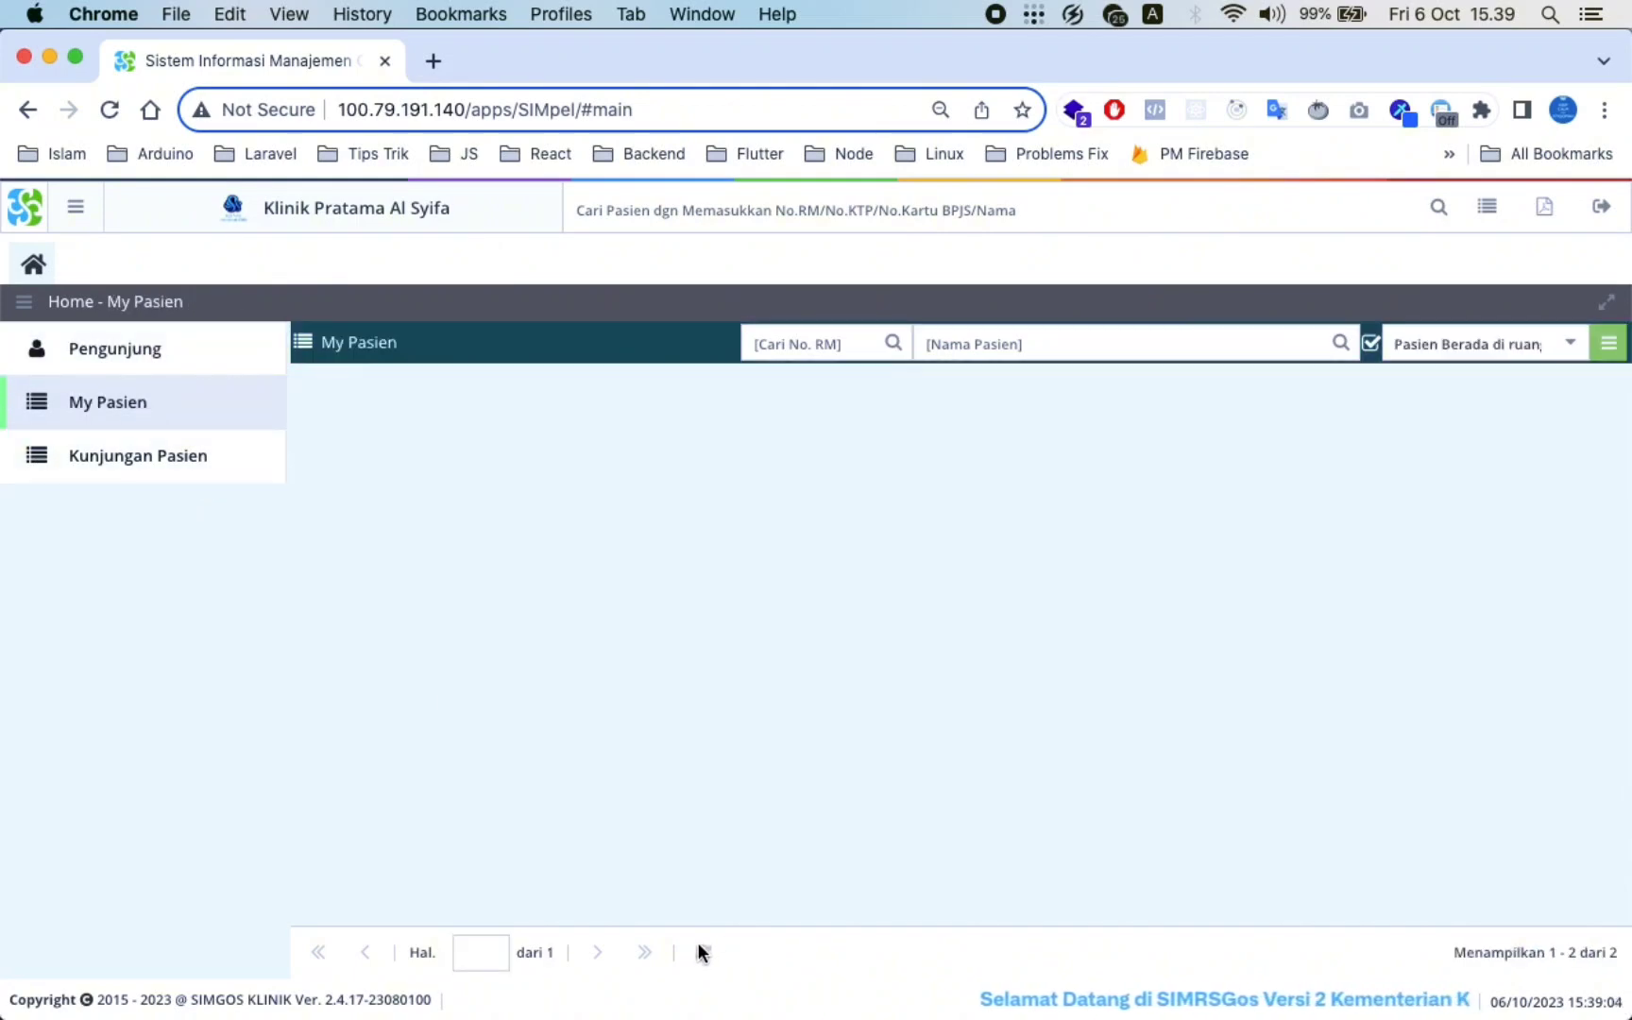